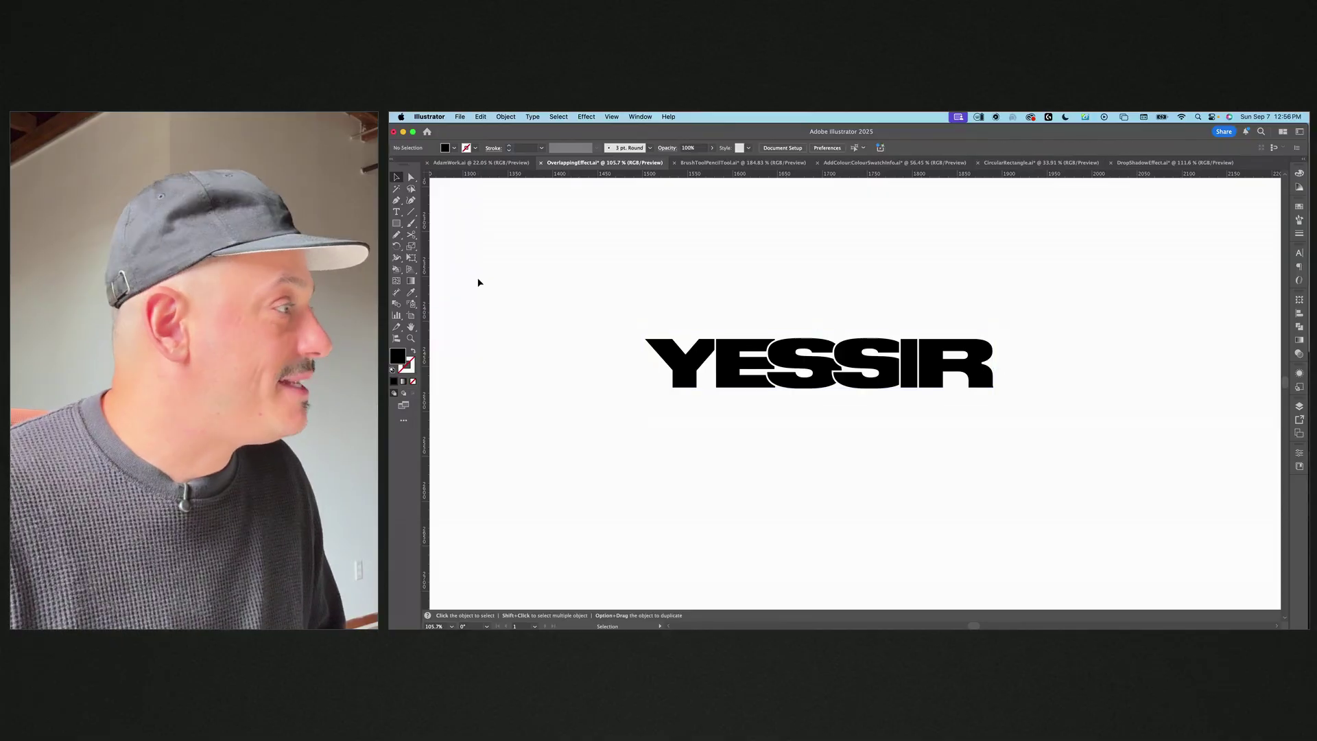
Step: Replace the text of the overlapping YESSIR lettering with "socool" and leave text editing
left_click(907, 368)
double_click(906, 368)
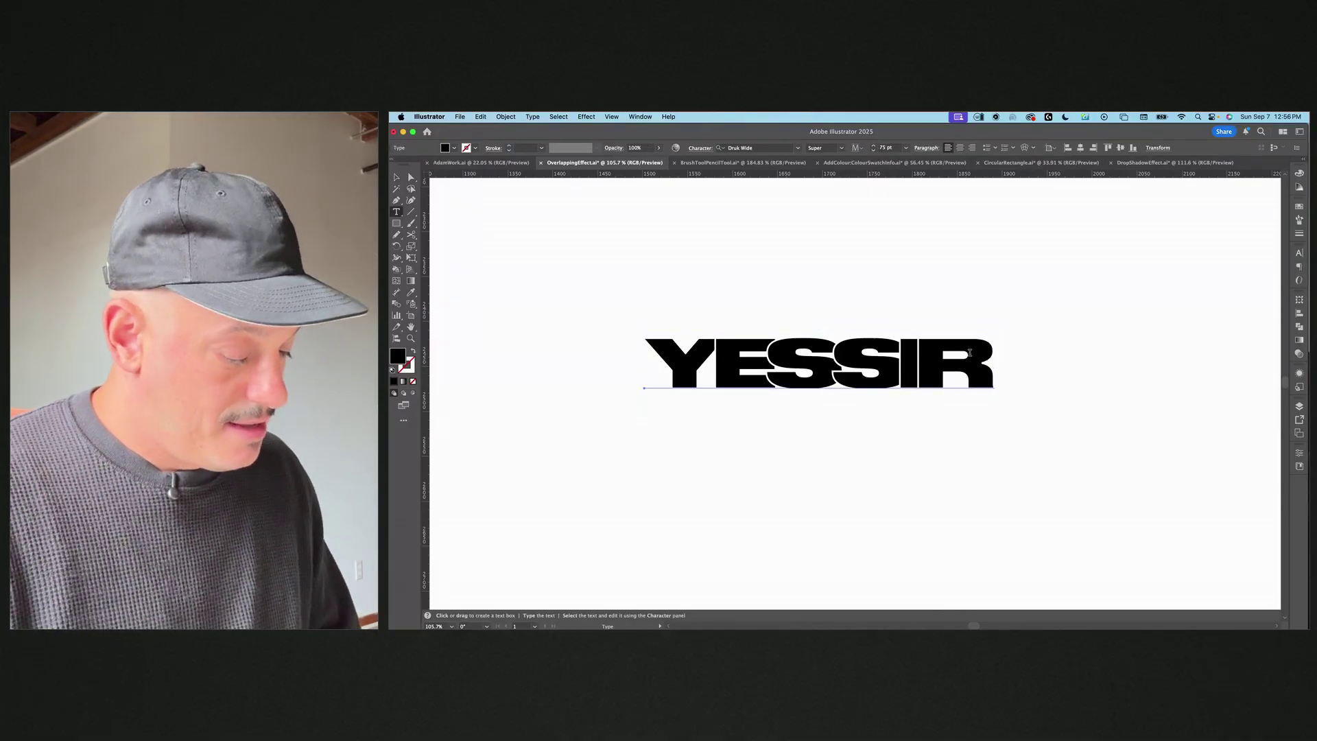
left_click_drag(842, 346, 442, 378)
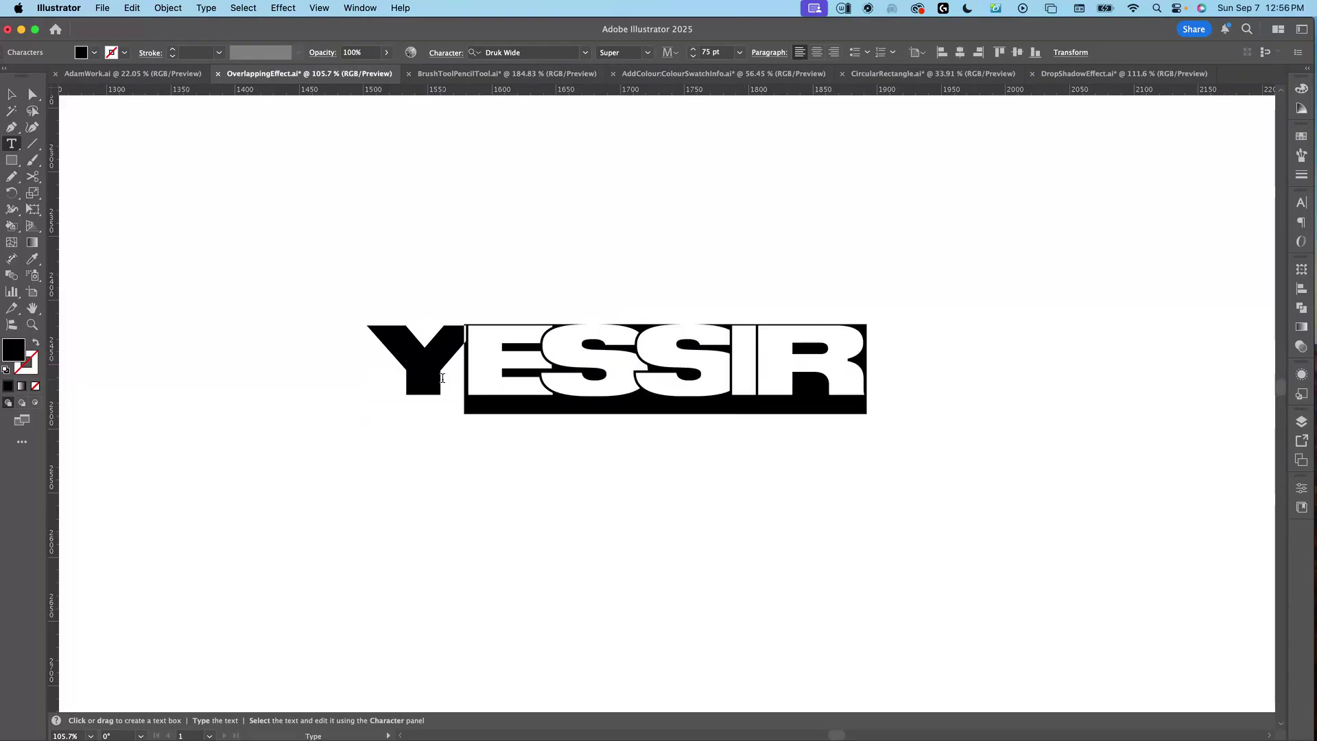
key("BackSpace")
key("BackSpace")
type("socool")
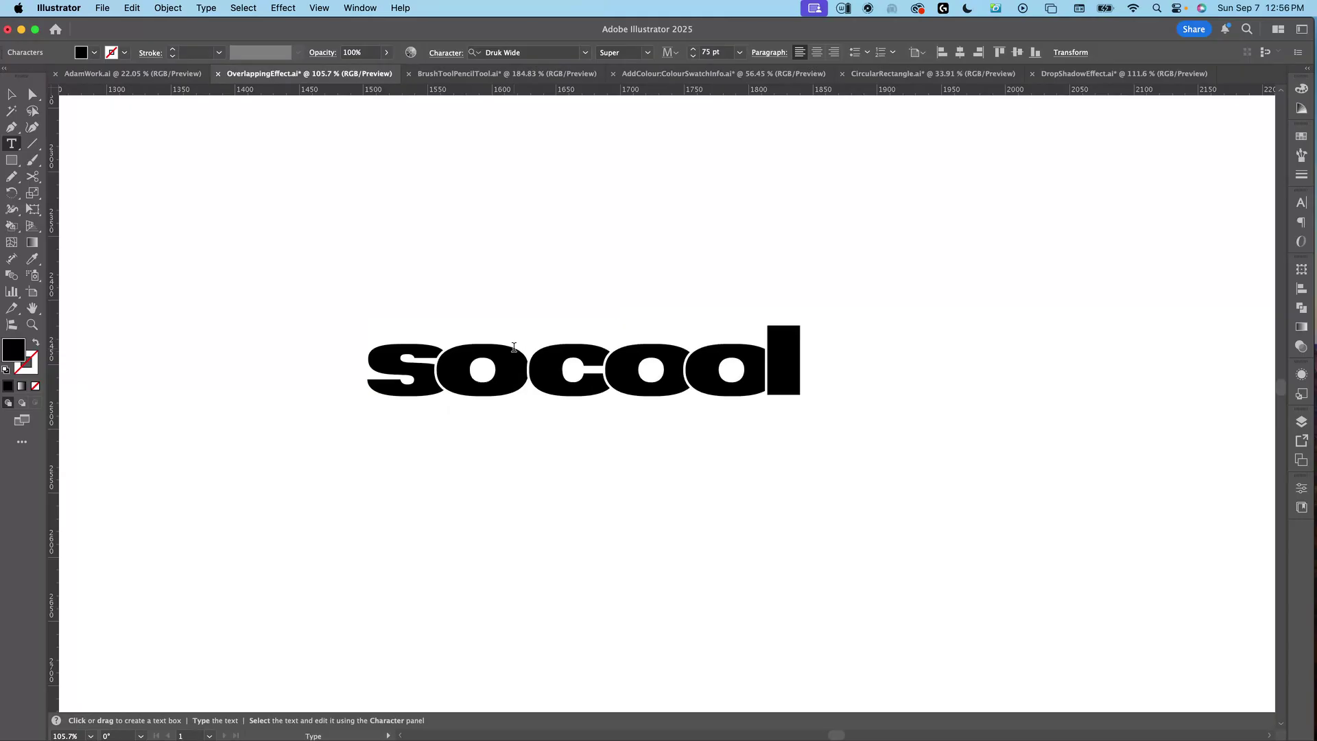
key("Escape")
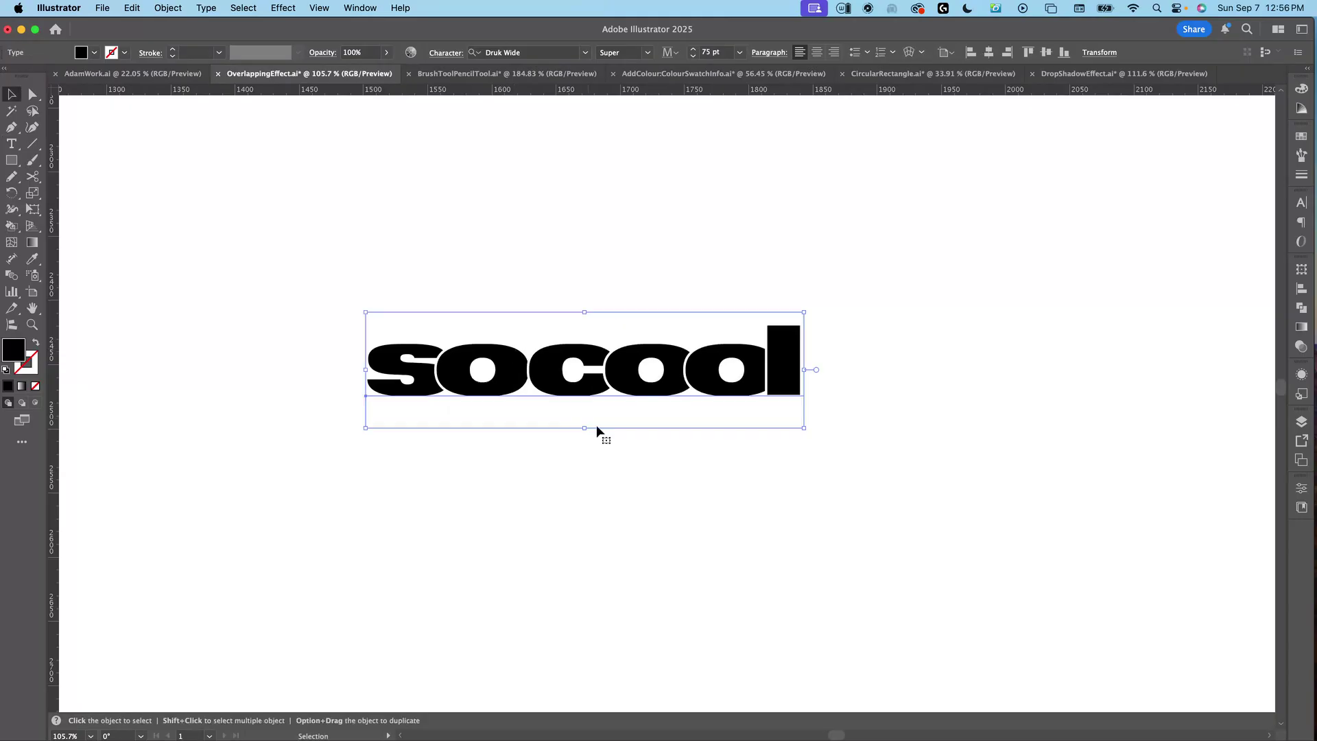
Step: Set the tracking of the plain YESSIR text below the first example to -170
key("z")
key("space")
left_click_drag(673, 573, 669, 285)
left_click_drag(651, 674, 683, 385)
scroll(713, 374, "down", 3)
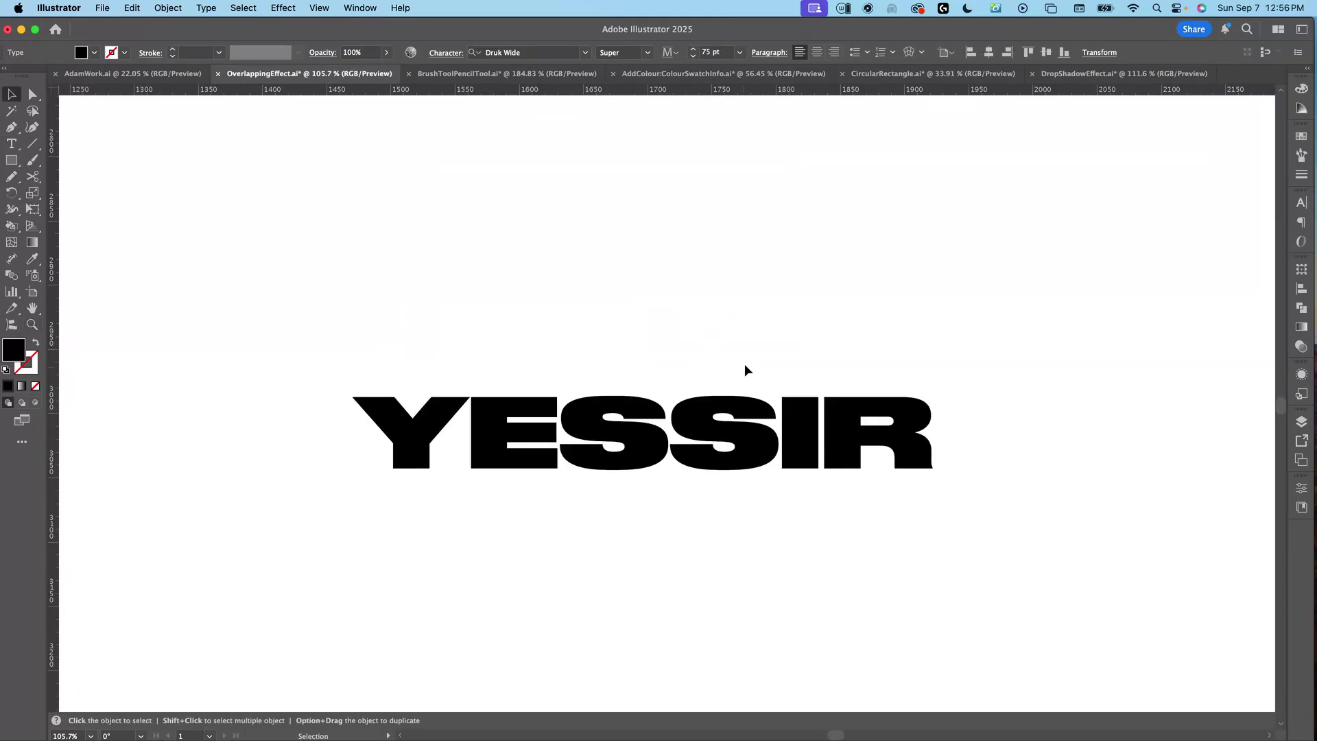
scroll(755, 336, "down", 2)
left_click(818, 330, "super")
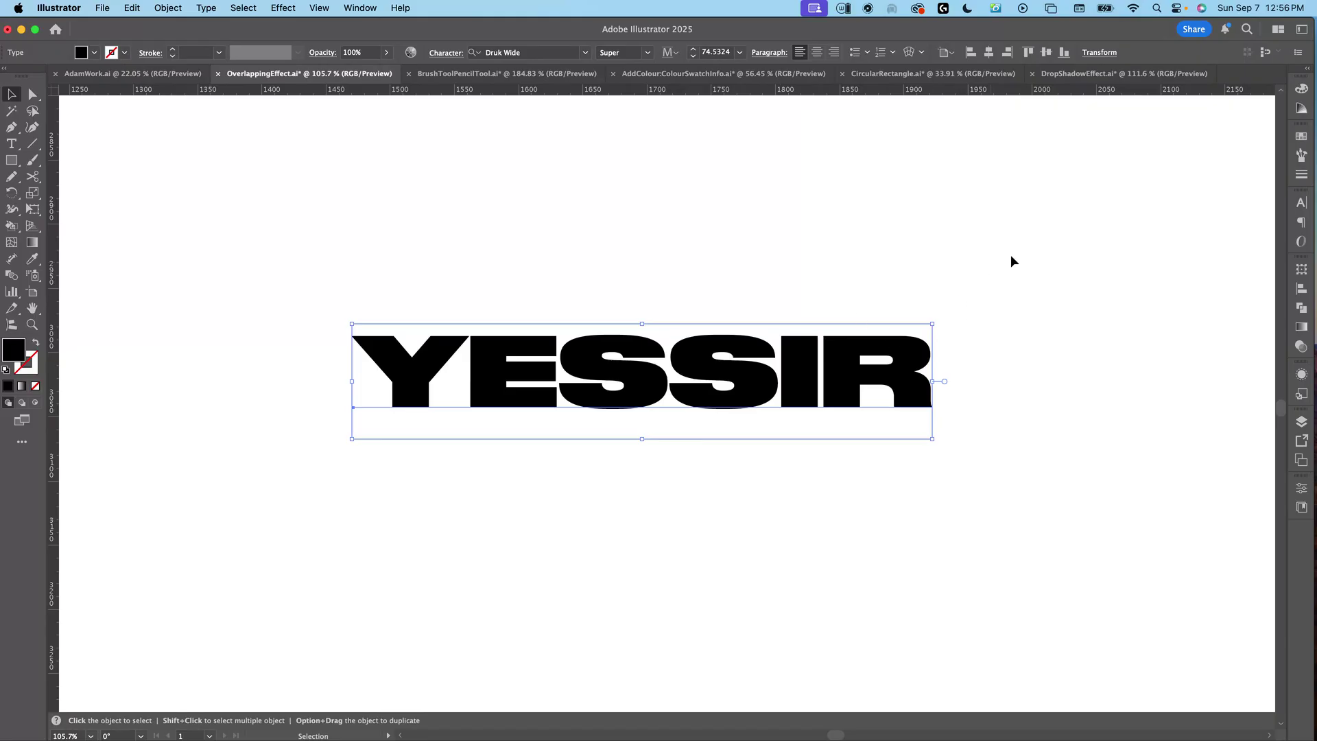
left_click(1301, 202)
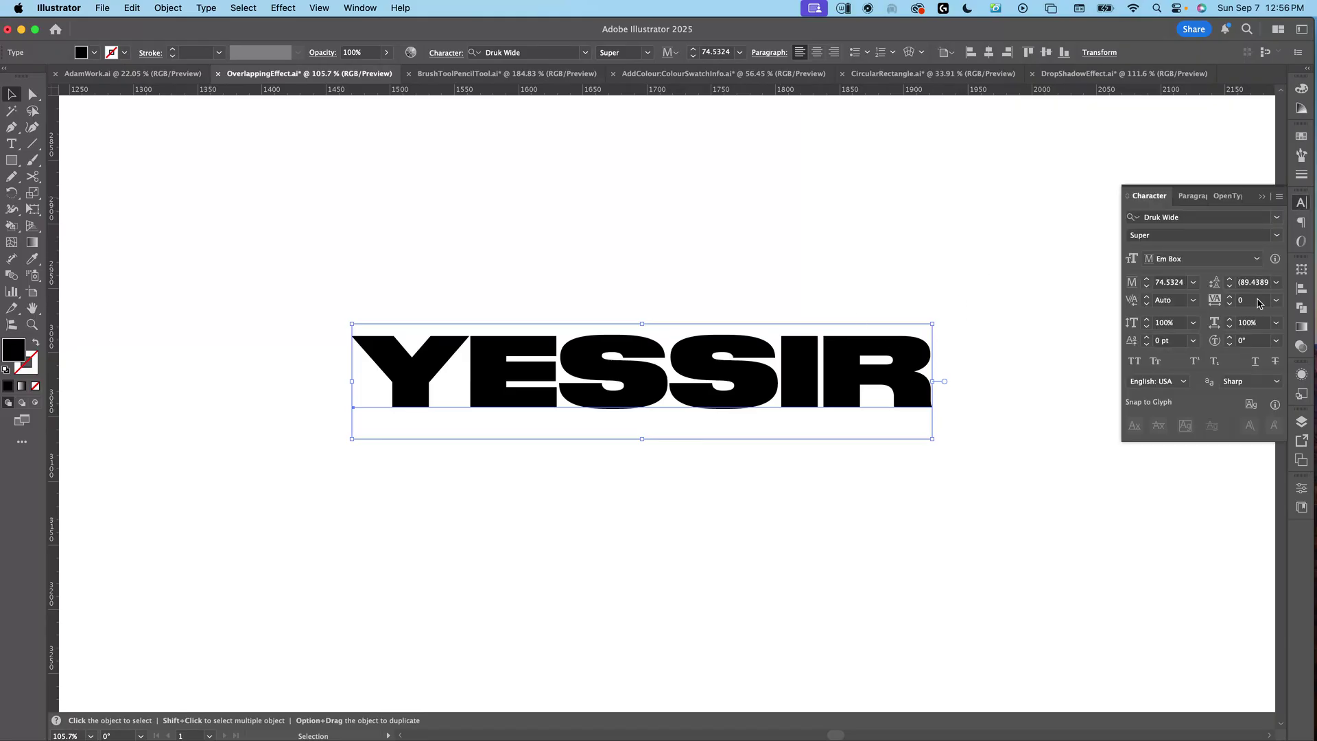
left_click(1255, 301)
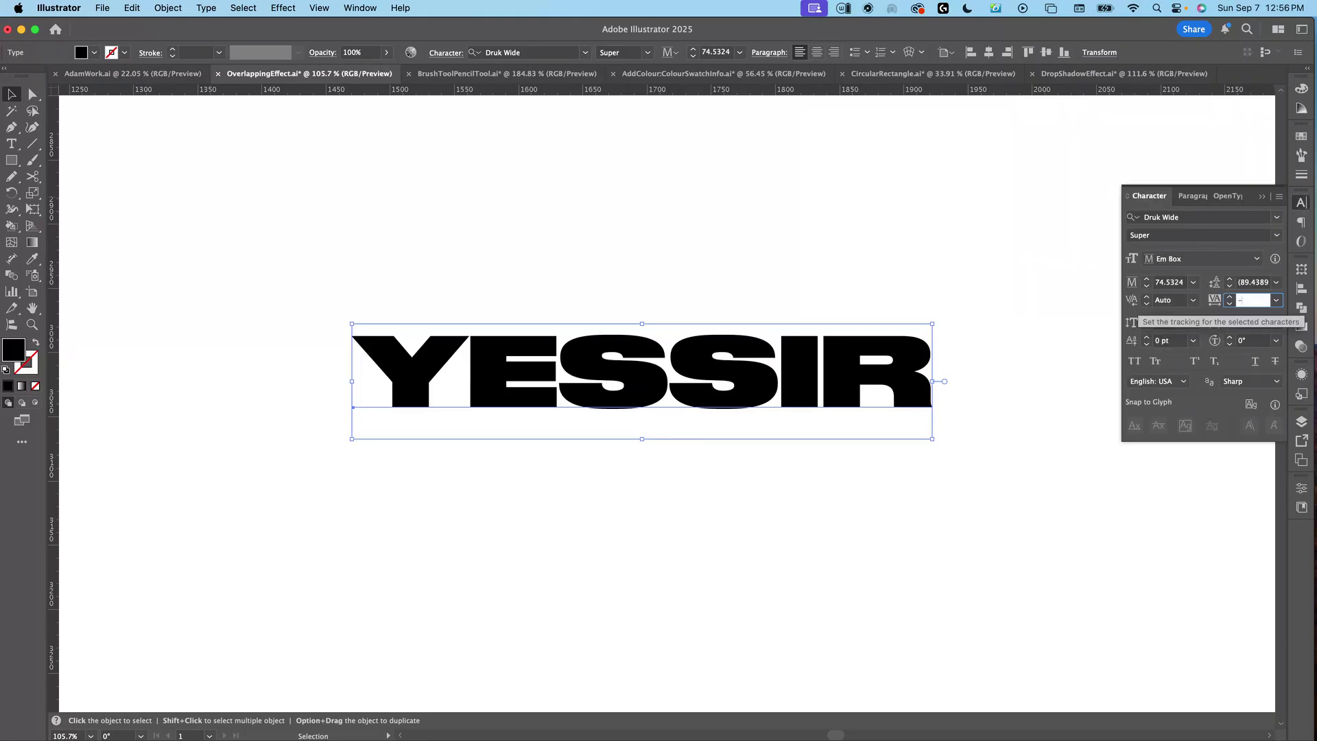
key("Return")
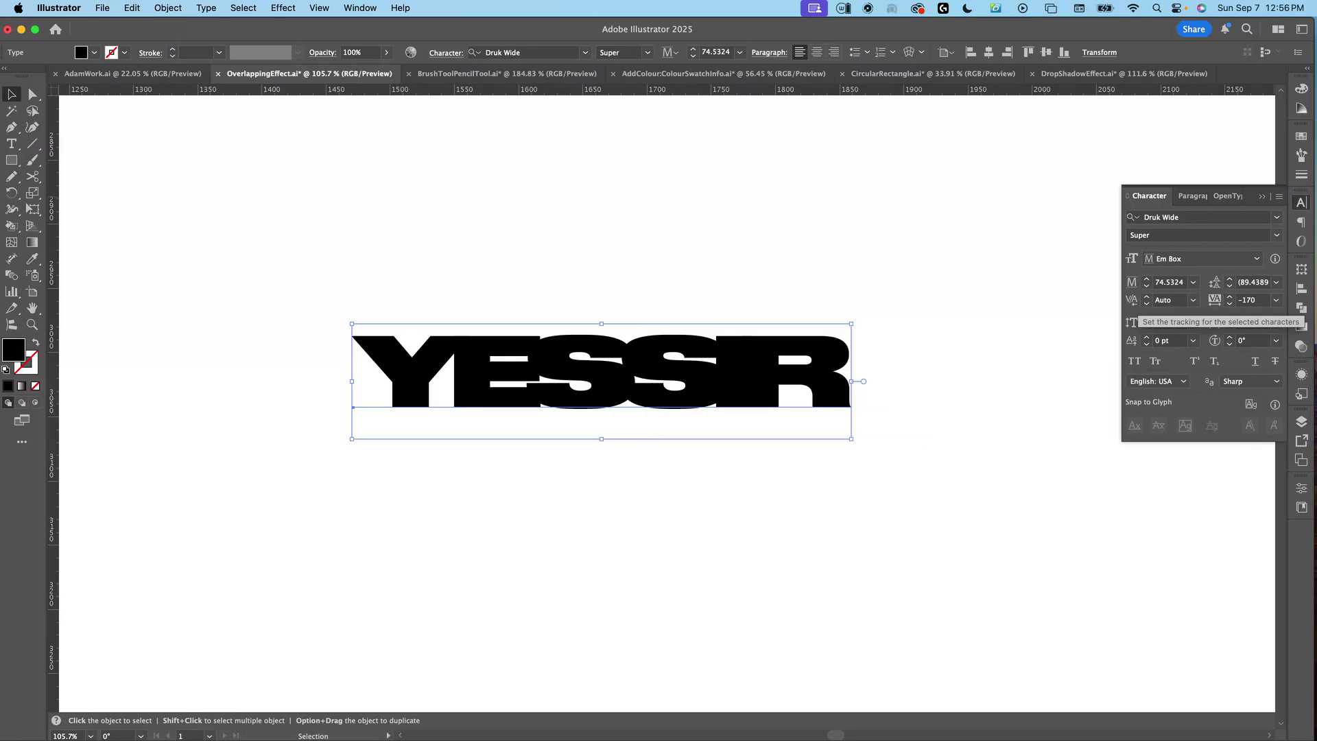
Step: Give the tightly tracked YESSIR text a 1 pt white stroke by sampling the white background with the Eyedropper
left_click_drag(676, 282, 556, 471)
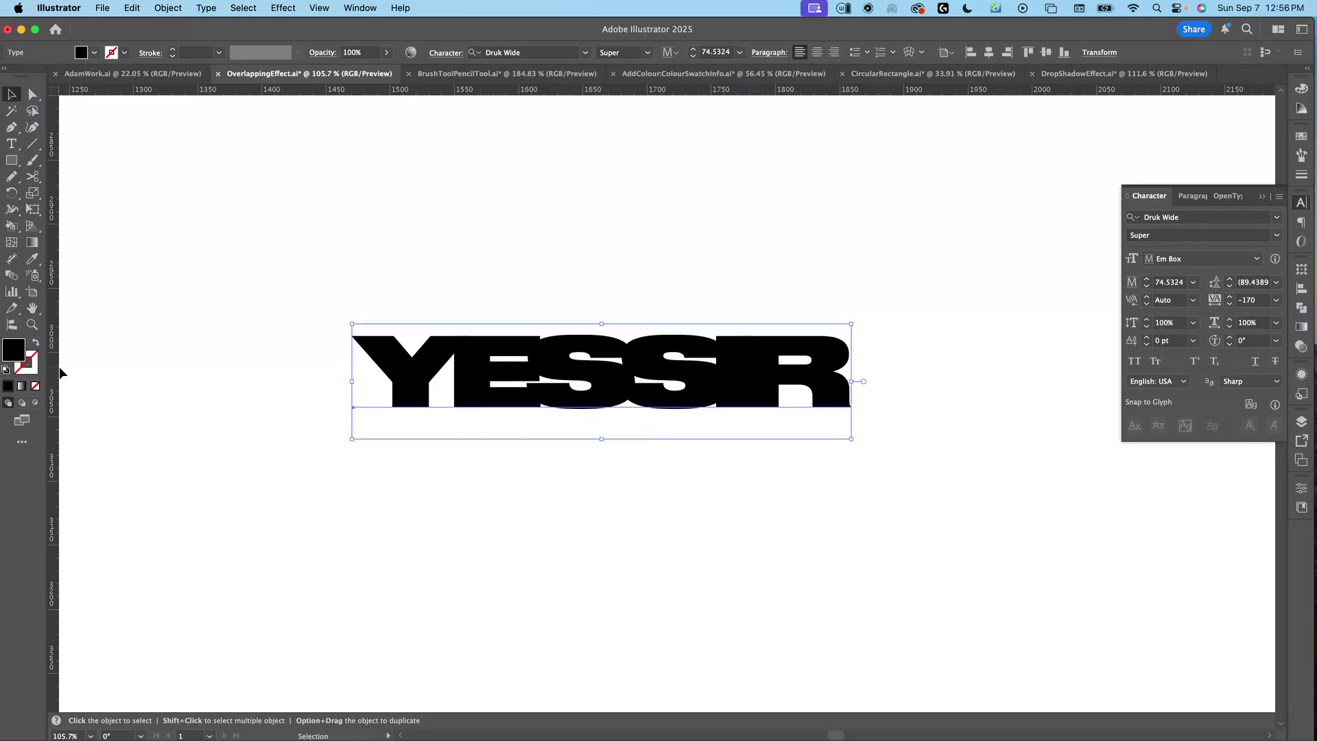
left_click(34, 371)
key("i")
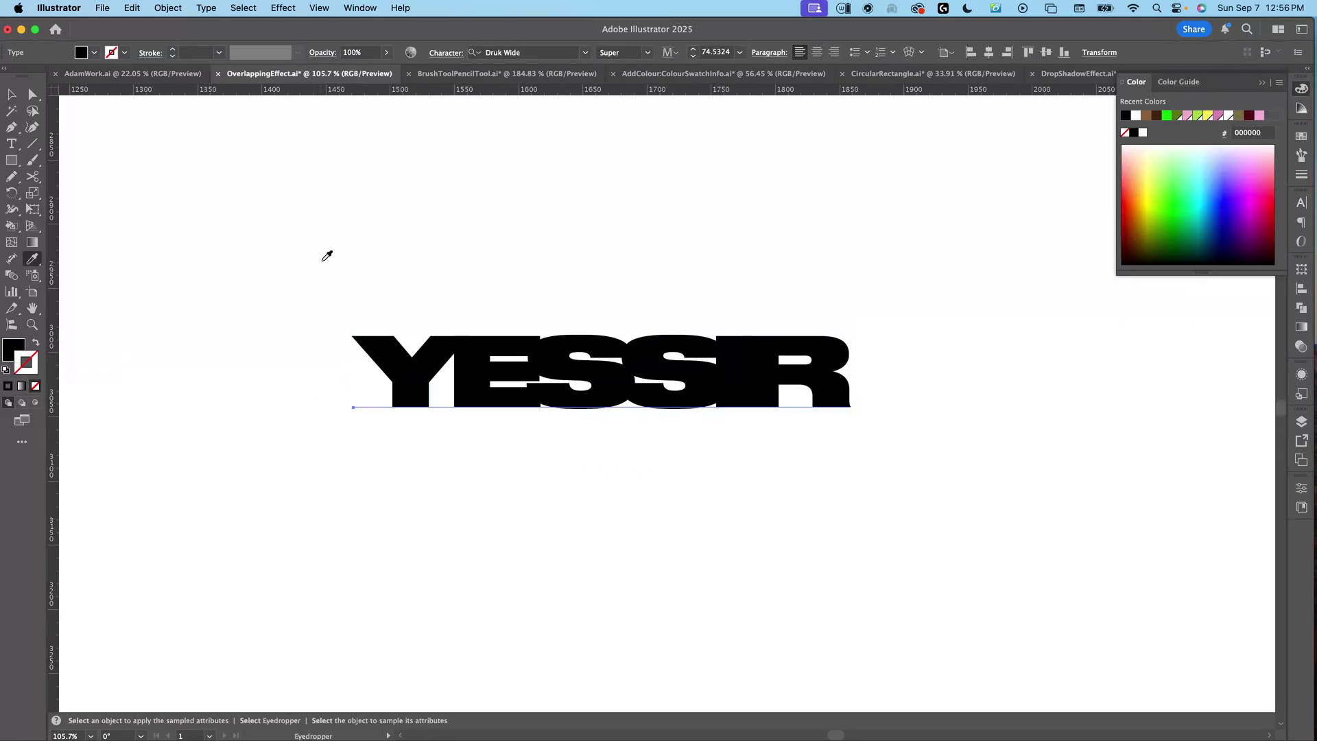
left_click(360, 254)
key("v")
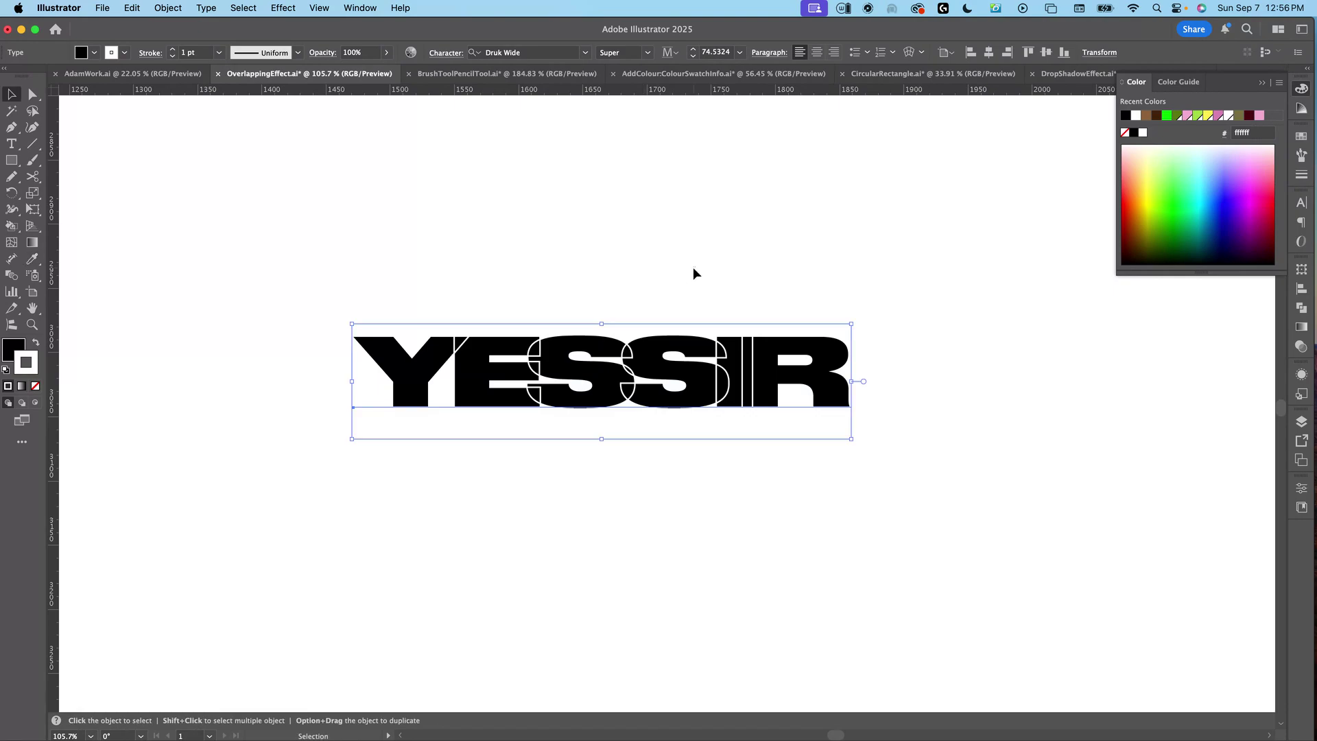
Step: Convert the white-stroked YESSIR text to outlines and deselect it
left_click_drag(750, 269, 575, 478)
key("super+shift+o")
left_click(562, 510)
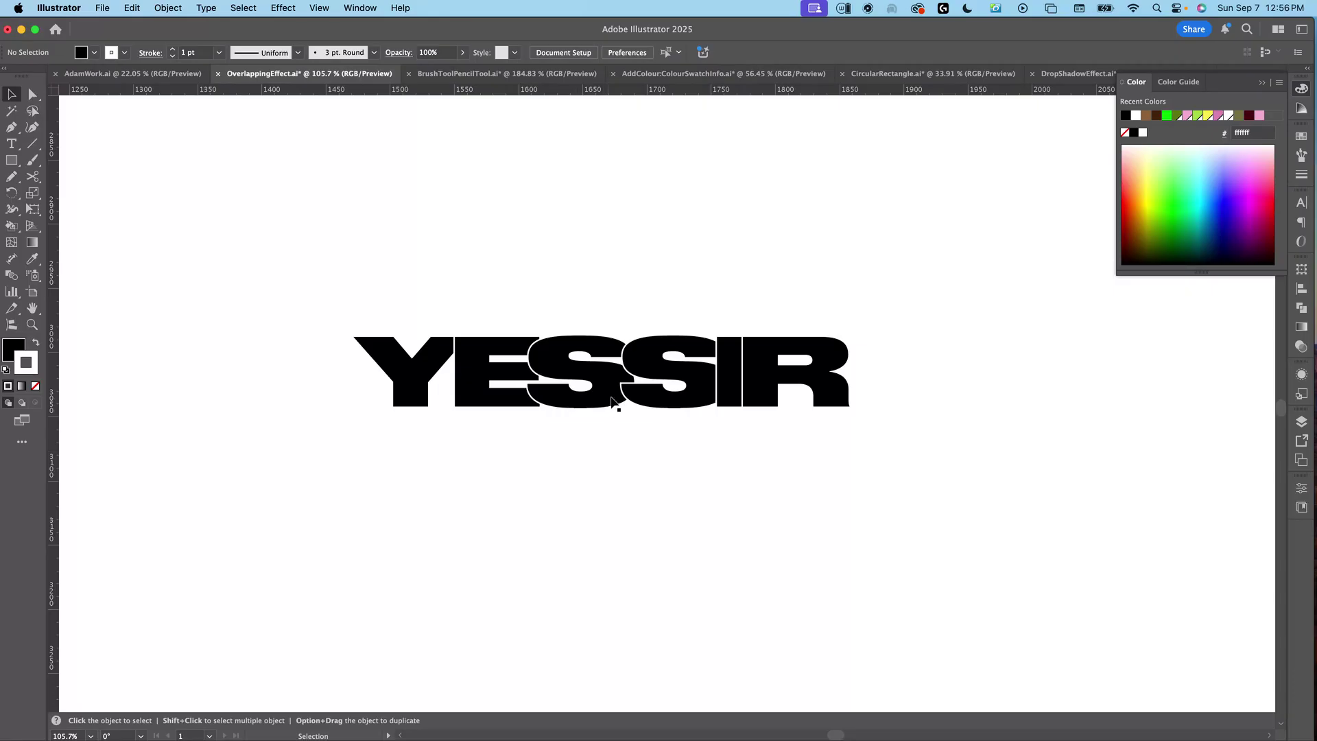
Step: Try to edit the outlined YESSIR lettering with the Type tool
key("t")
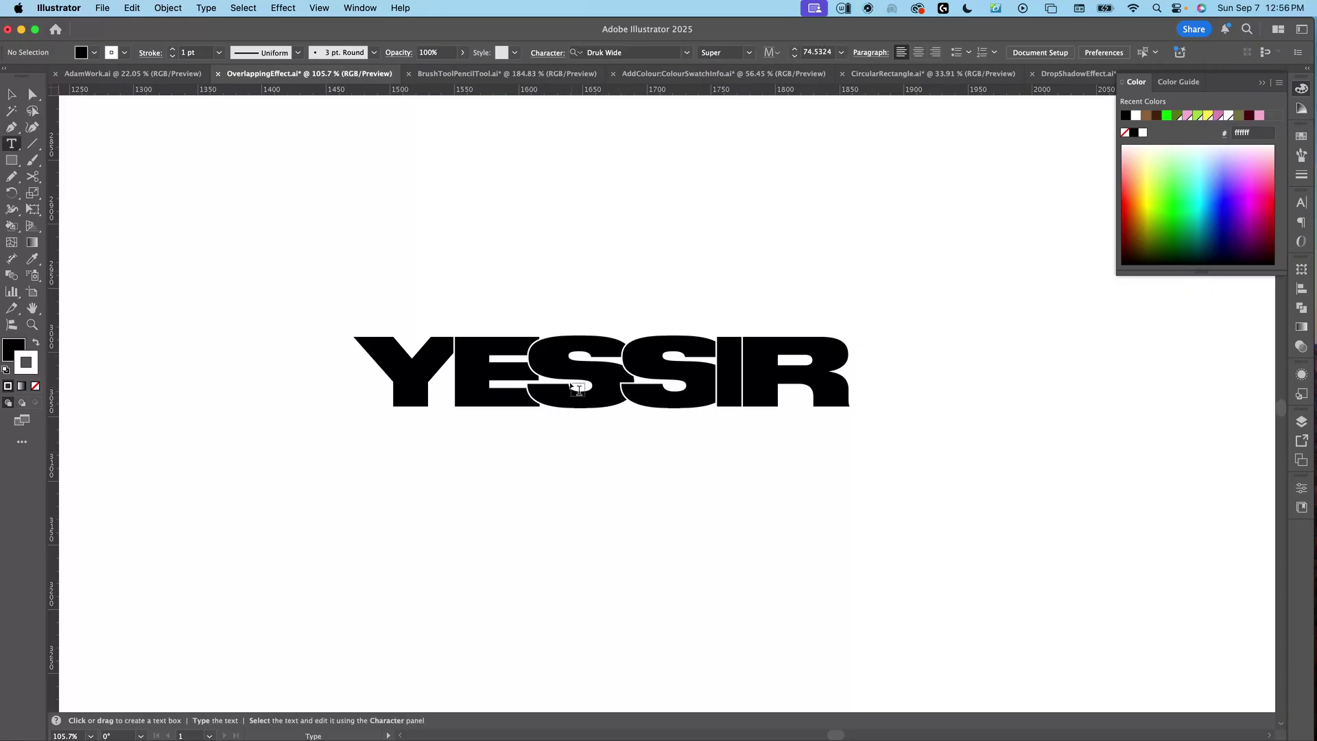
left_click(570, 398)
left_click(448, 395)
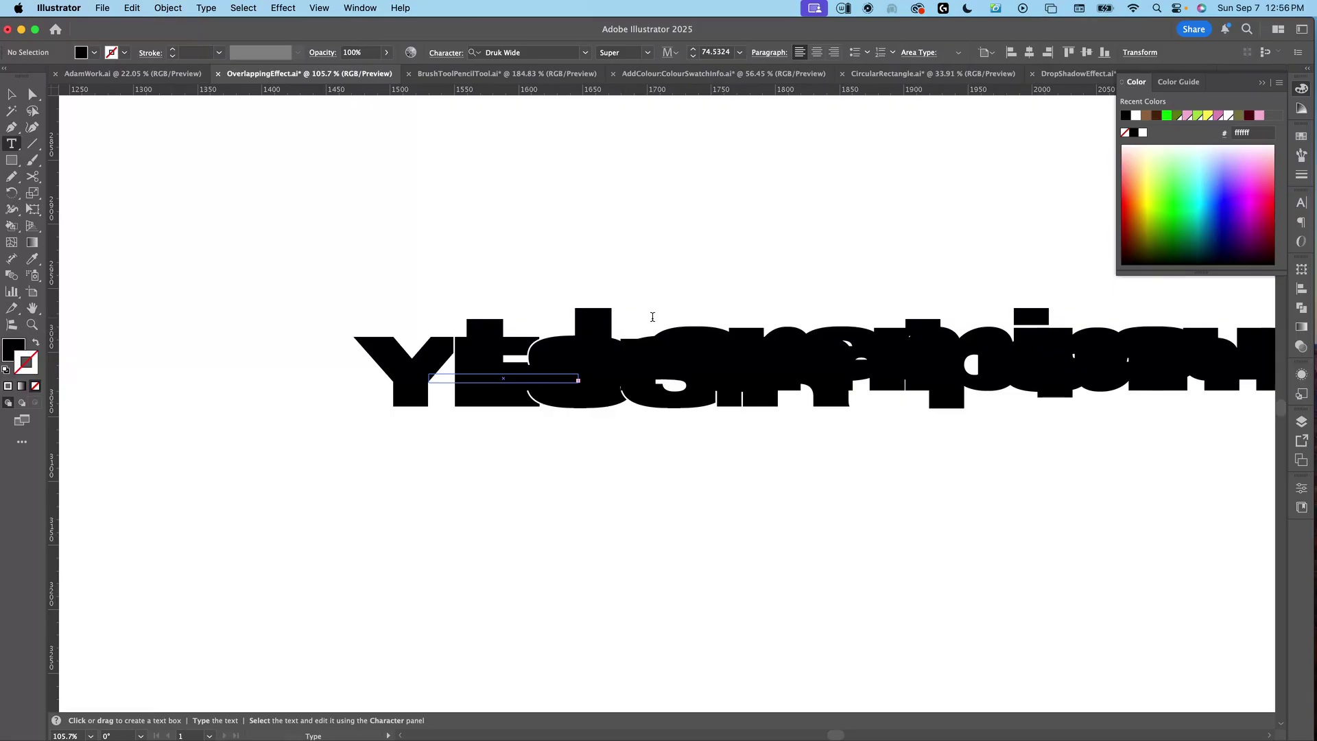
key("Escape")
Step: Set the tracking of the next untouched YESSIR text, further down the canvas, to -170
left_click_drag(637, 602, 630, 227)
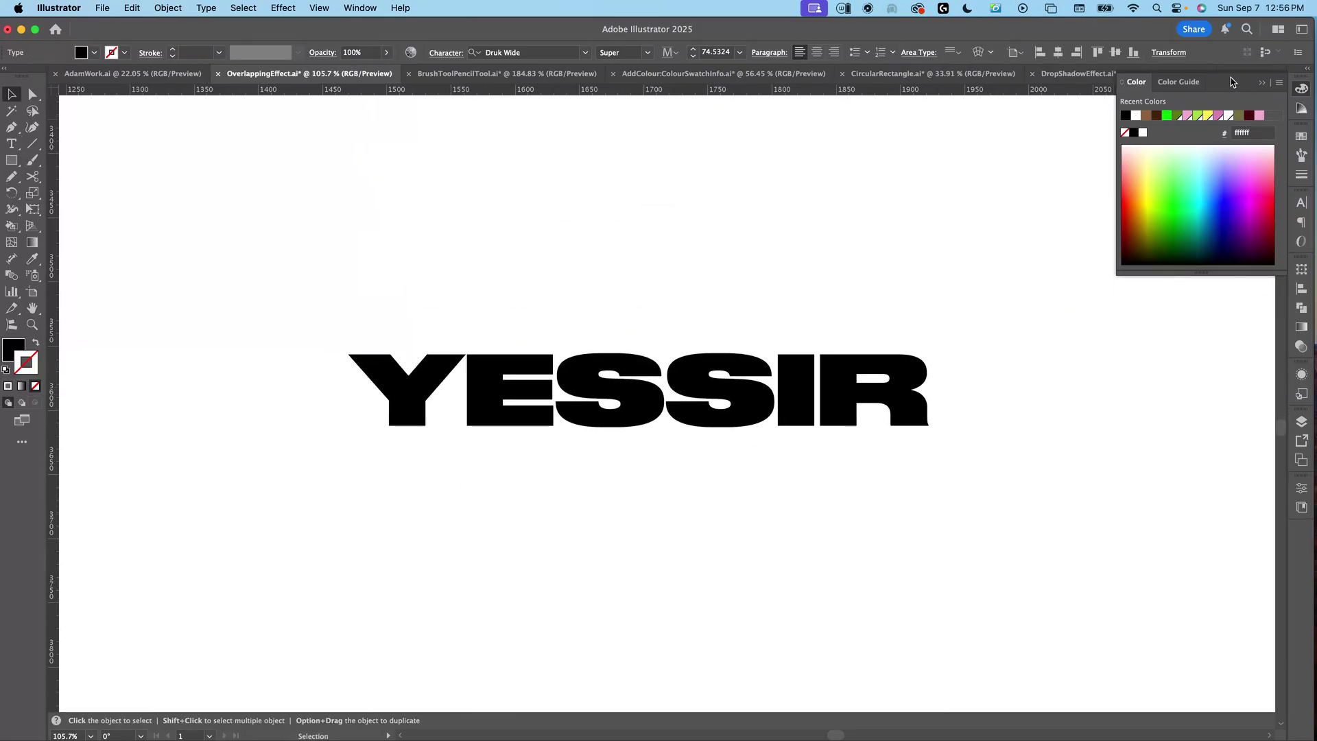
left_click(1261, 84)
left_click(703, 405)
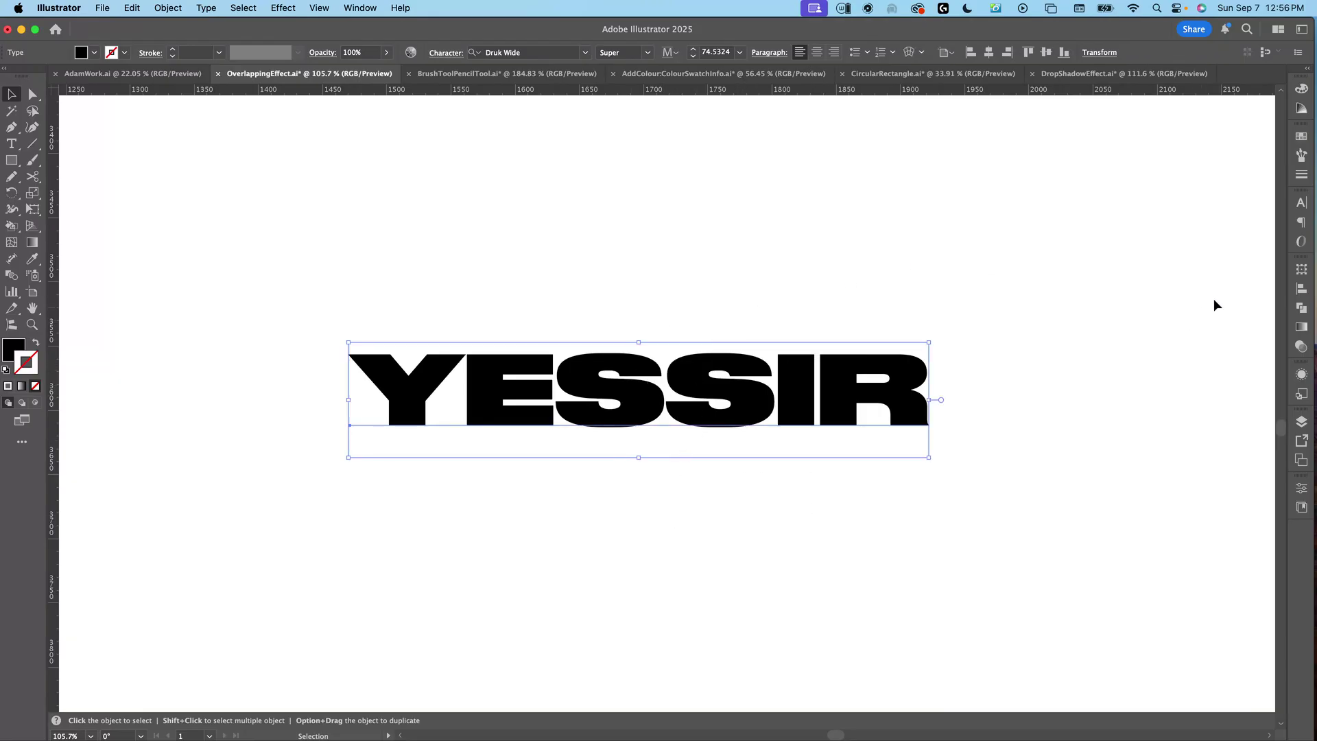
left_click(1301, 202)
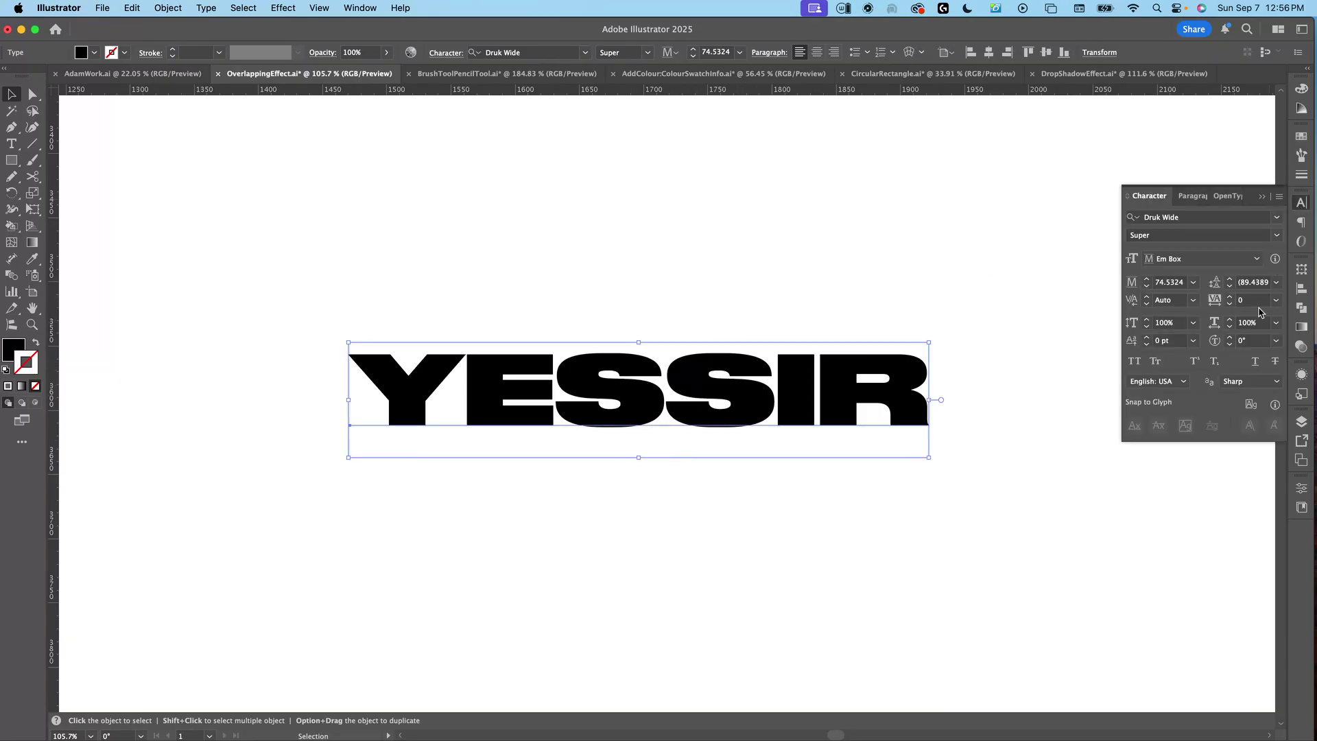
left_click(1229, 303)
left_click(1228, 304)
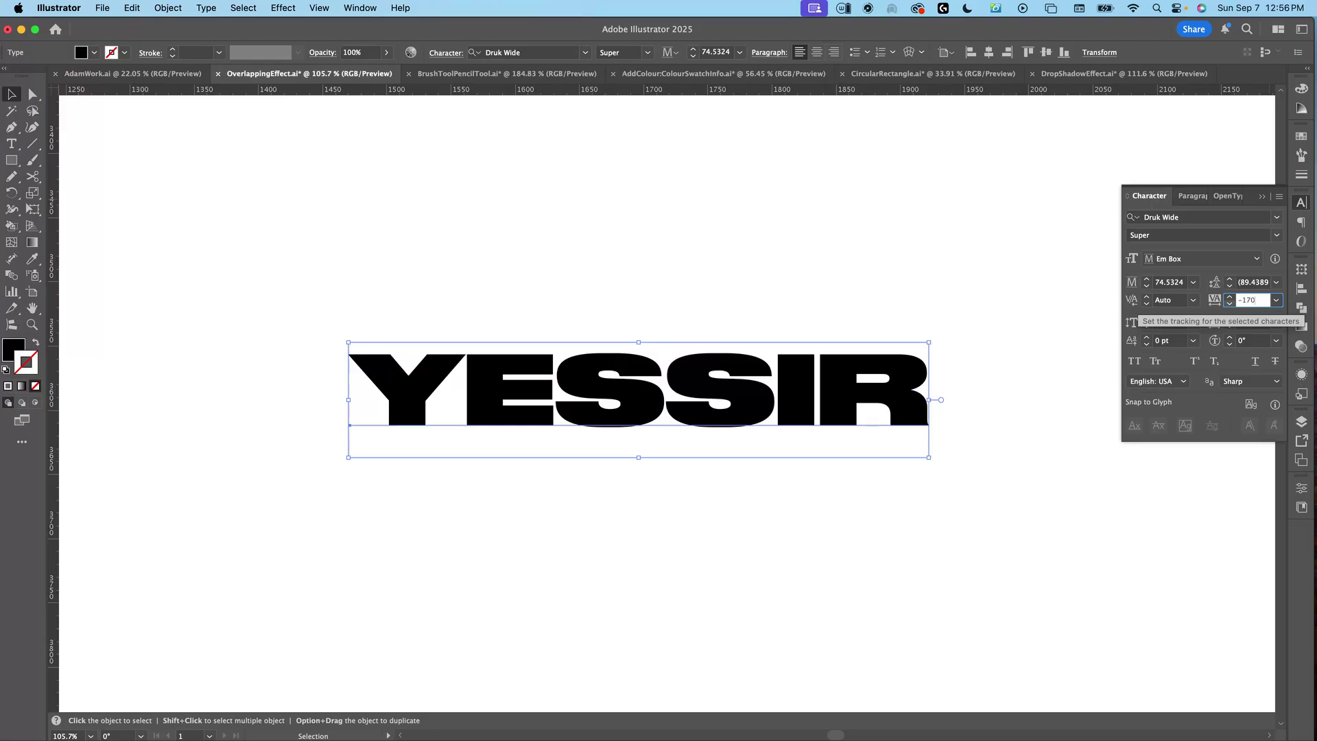
type("70")
key("Return")
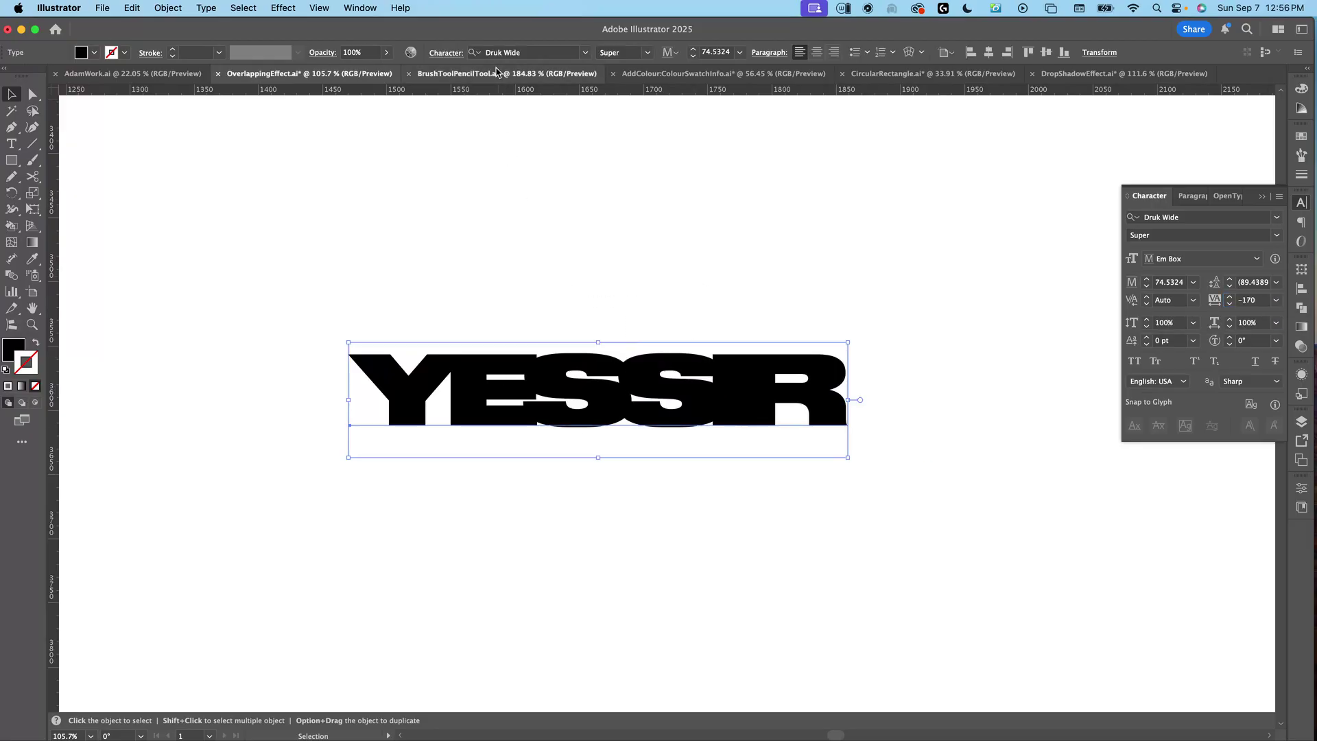
Step: Apply a live Pathfinder Trim effect to the selected YESSIR text through its appearance settings
left_click(364, 9)
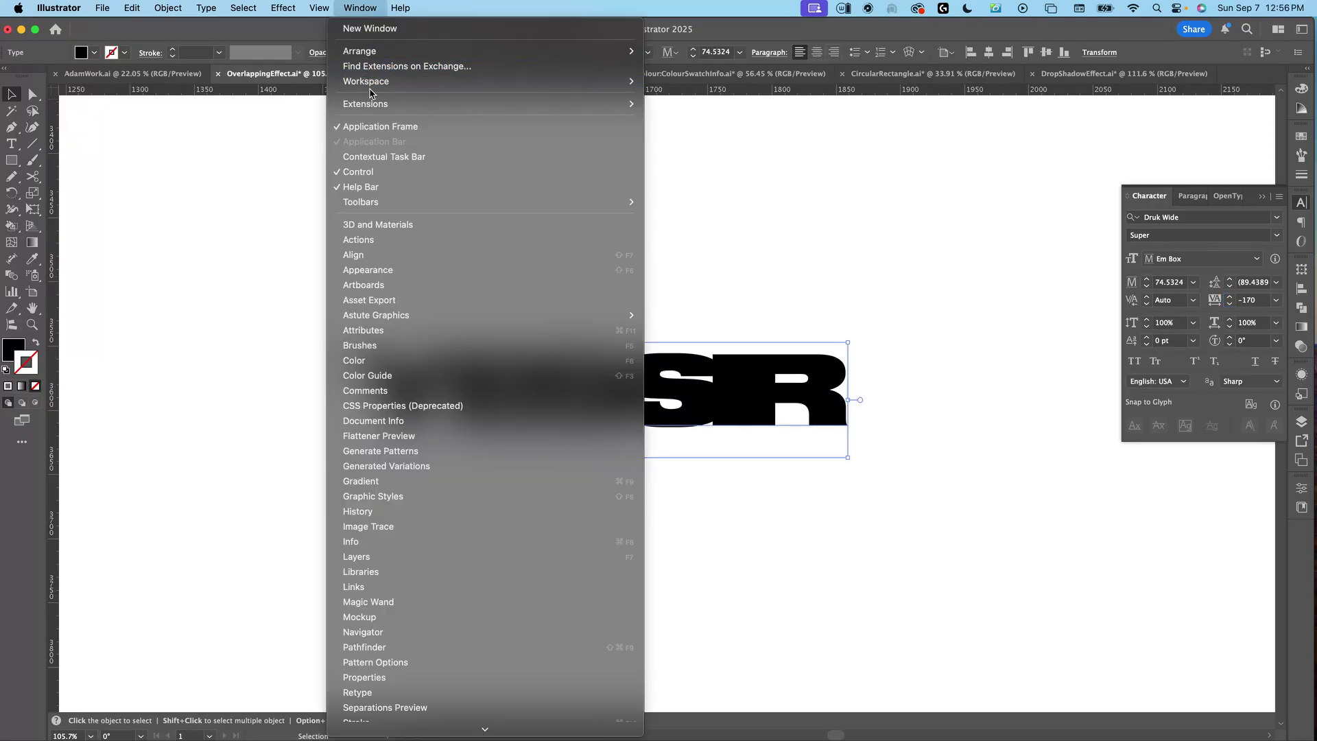
left_click(368, 269)
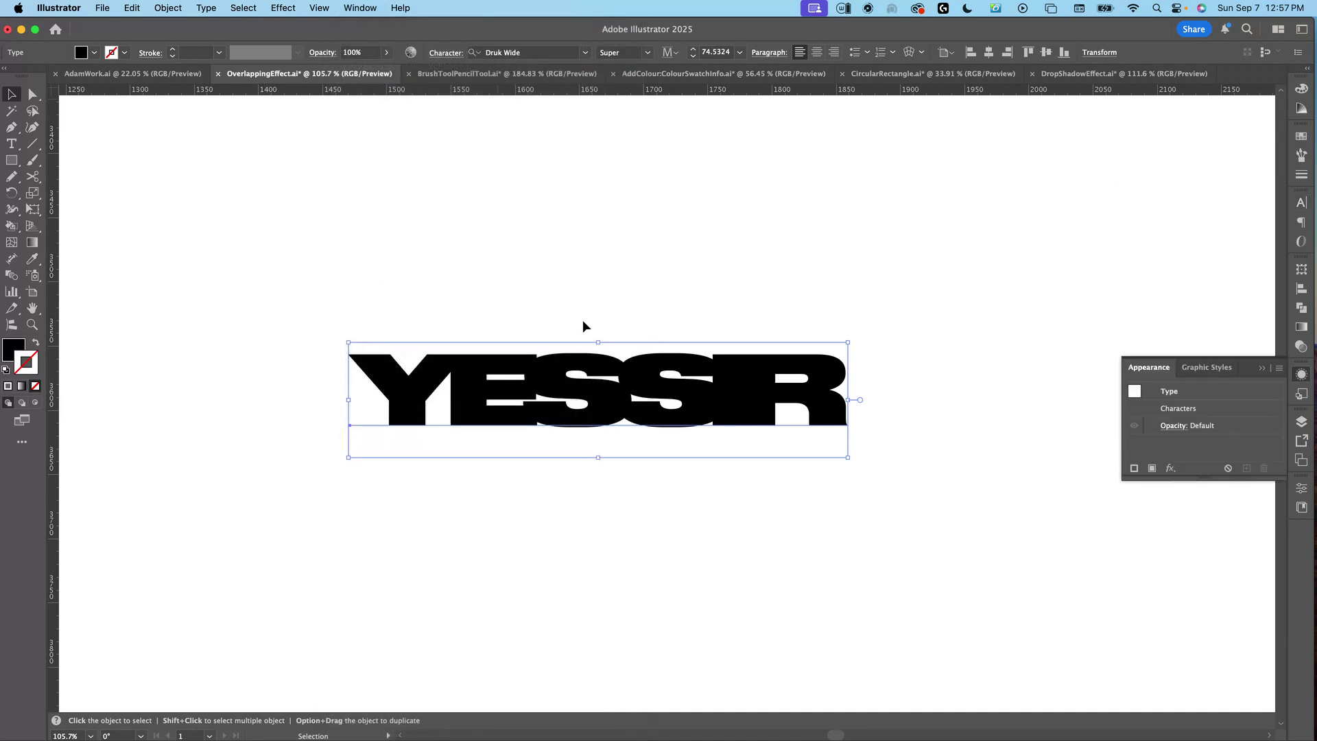
left_click(1172, 469)
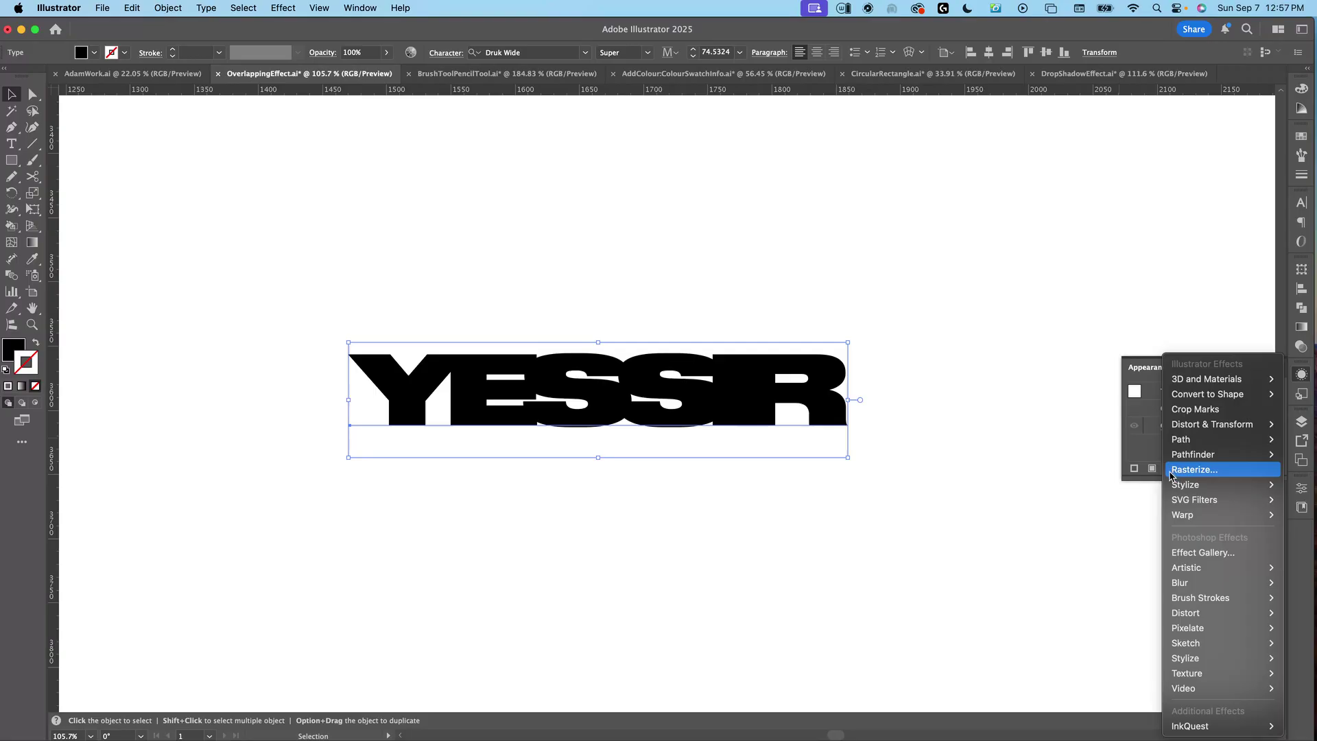
mouse_move(1179, 455)
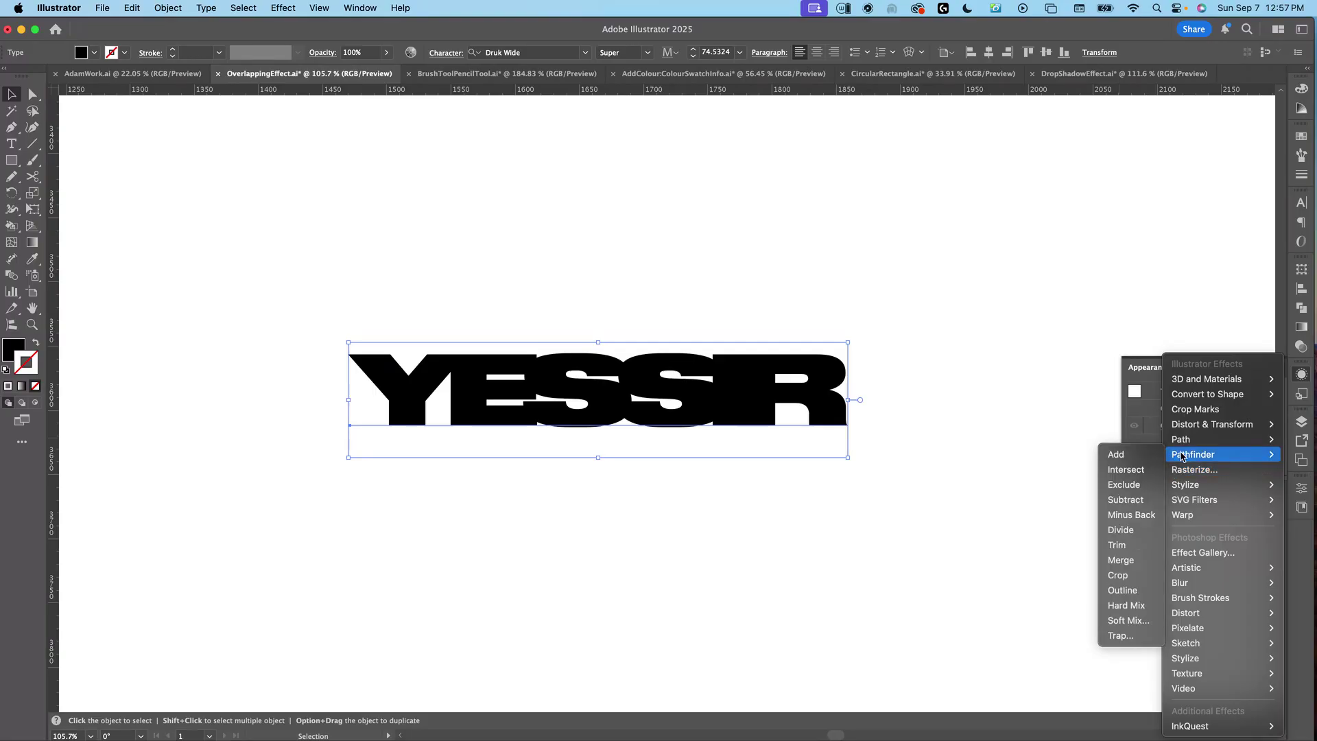
left_click(1125, 545)
Step: Add a live Offset Path effect of -1 px with Round joins to the YESSIR text, then deselect it
left_click(1170, 470)
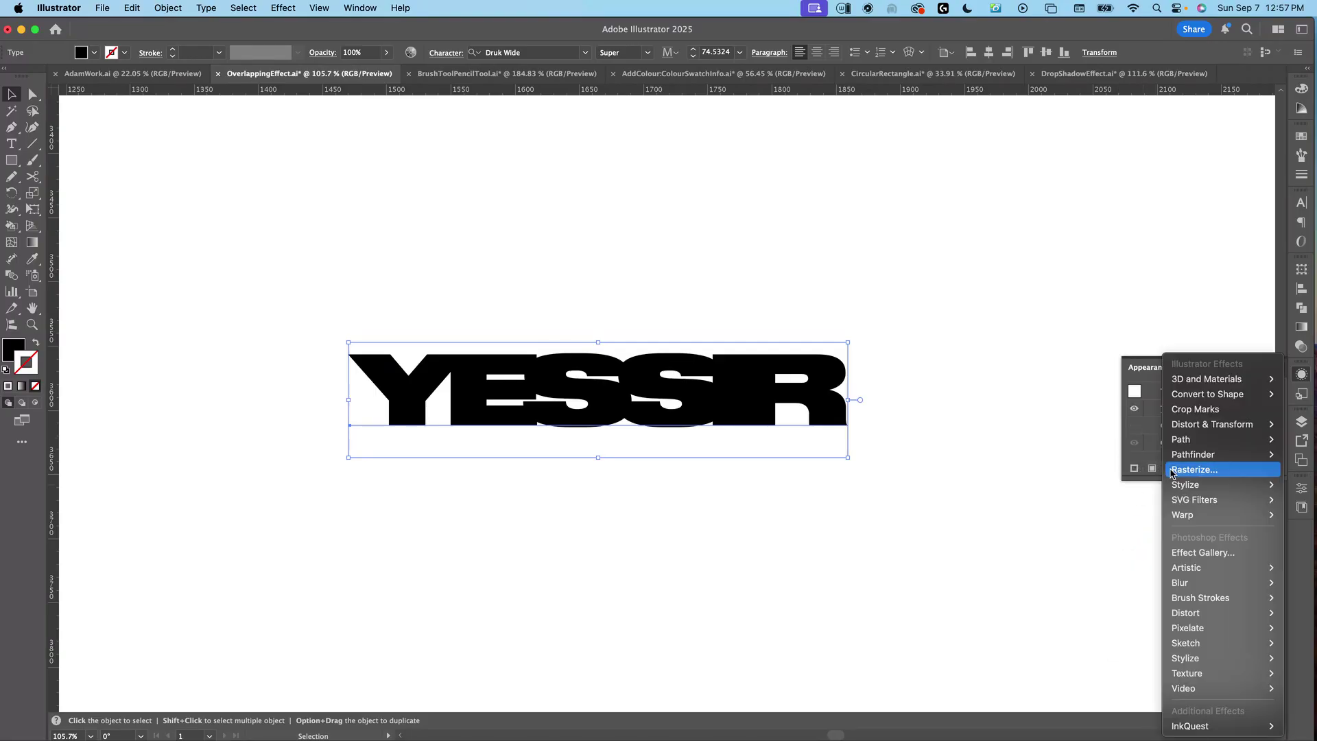
mouse_move(1183, 439)
left_click(1122, 439)
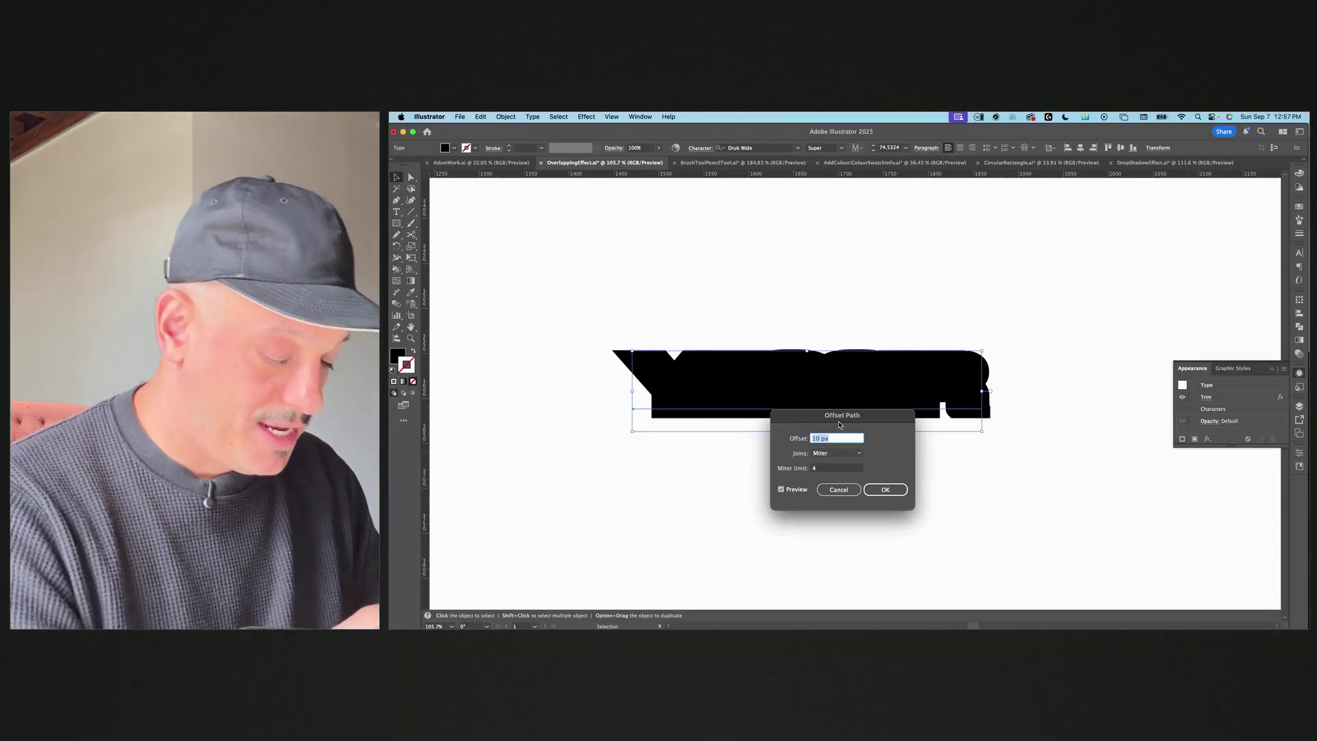
type("-1")
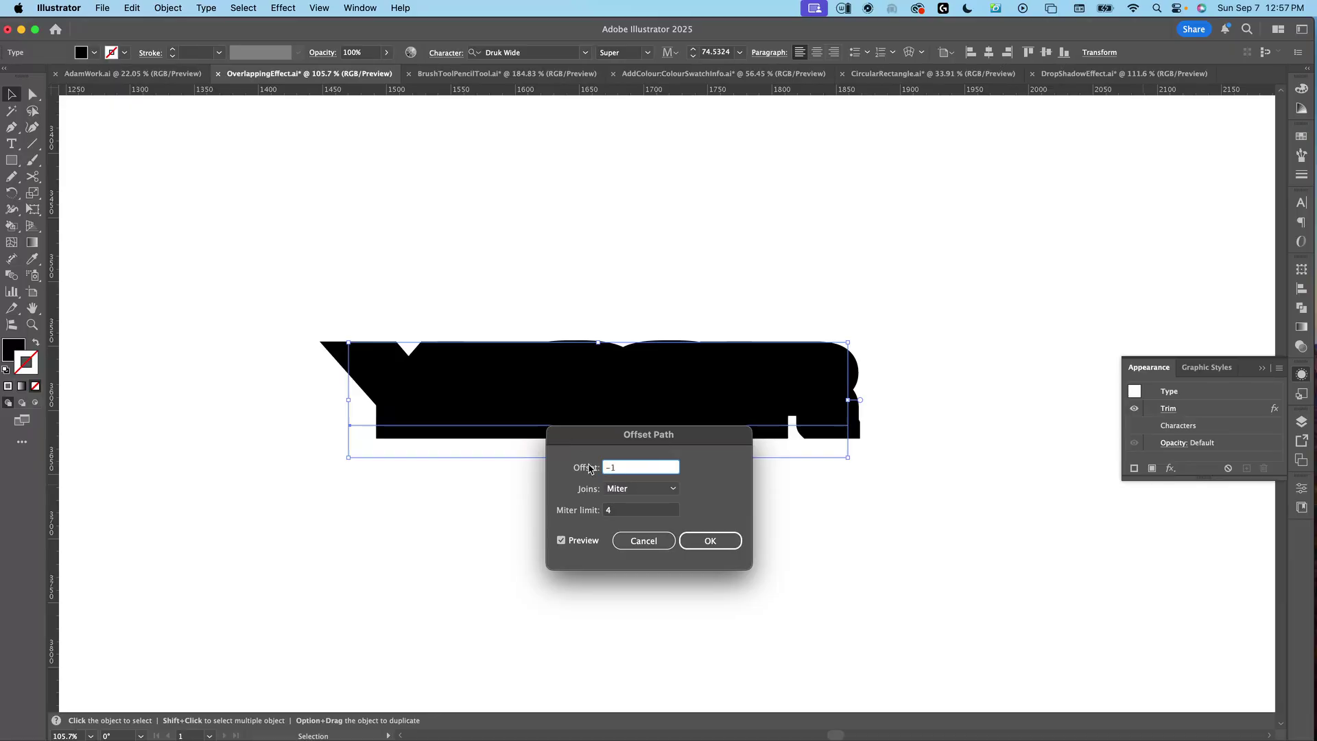
key("Tab")
left_click(638, 488)
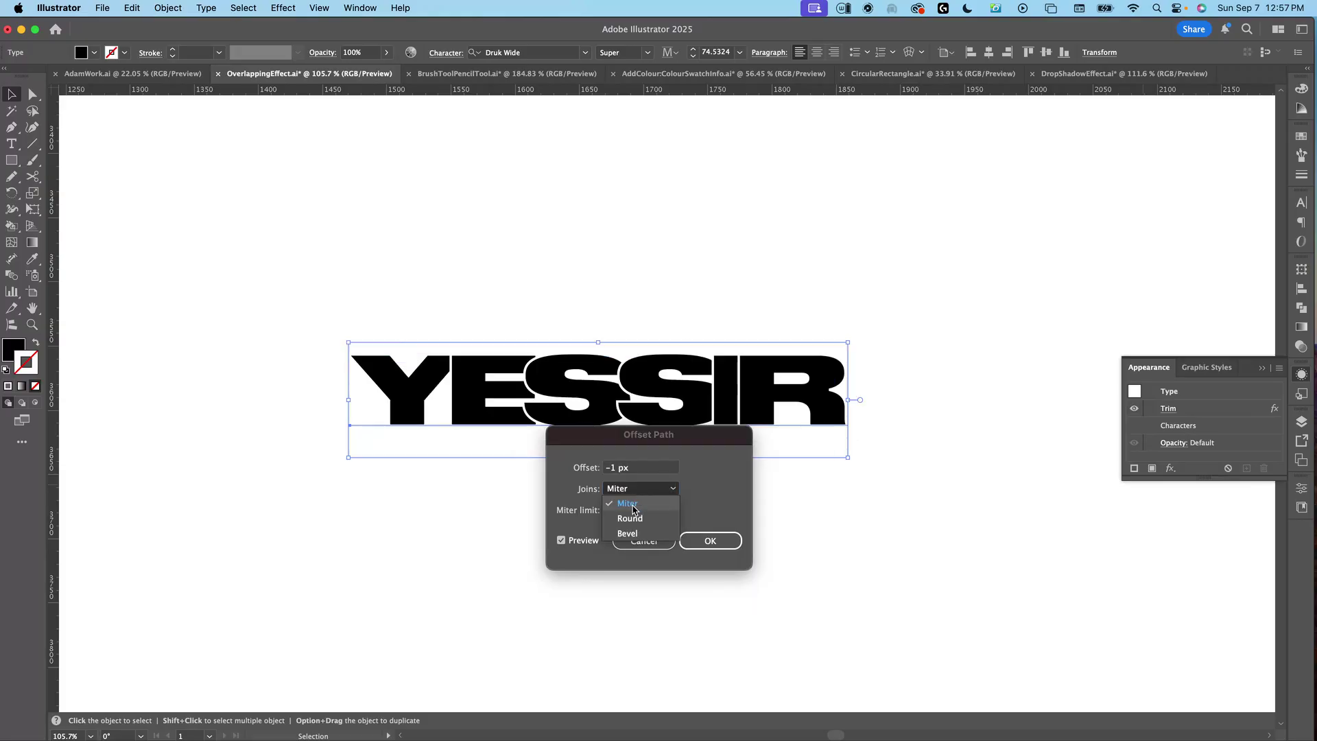
left_click(638, 517)
left_click(705, 542)
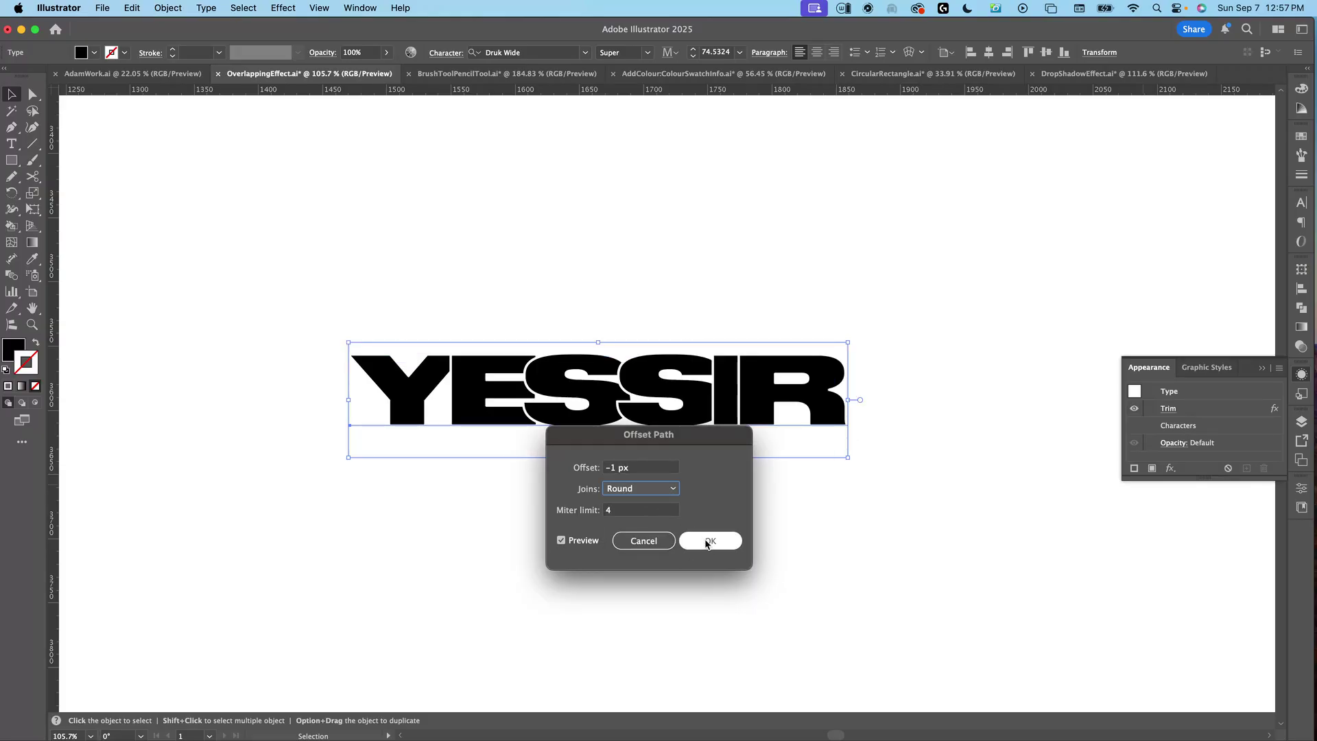
left_click(707, 540)
left_click(717, 495)
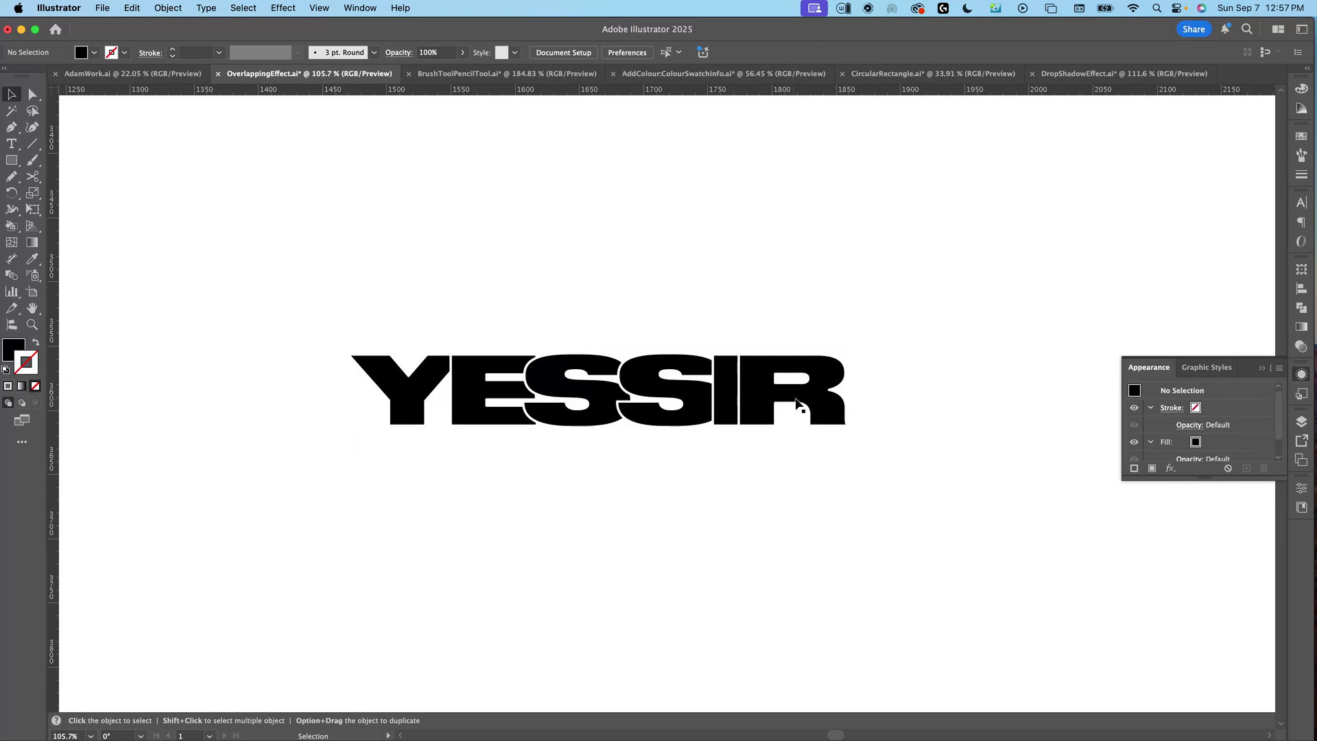
Step: Replace the word in the live-effect YESSIR text with "SOCOOL" and leave text editing
key("t")
left_click_drag(846, 384, 461, 420)
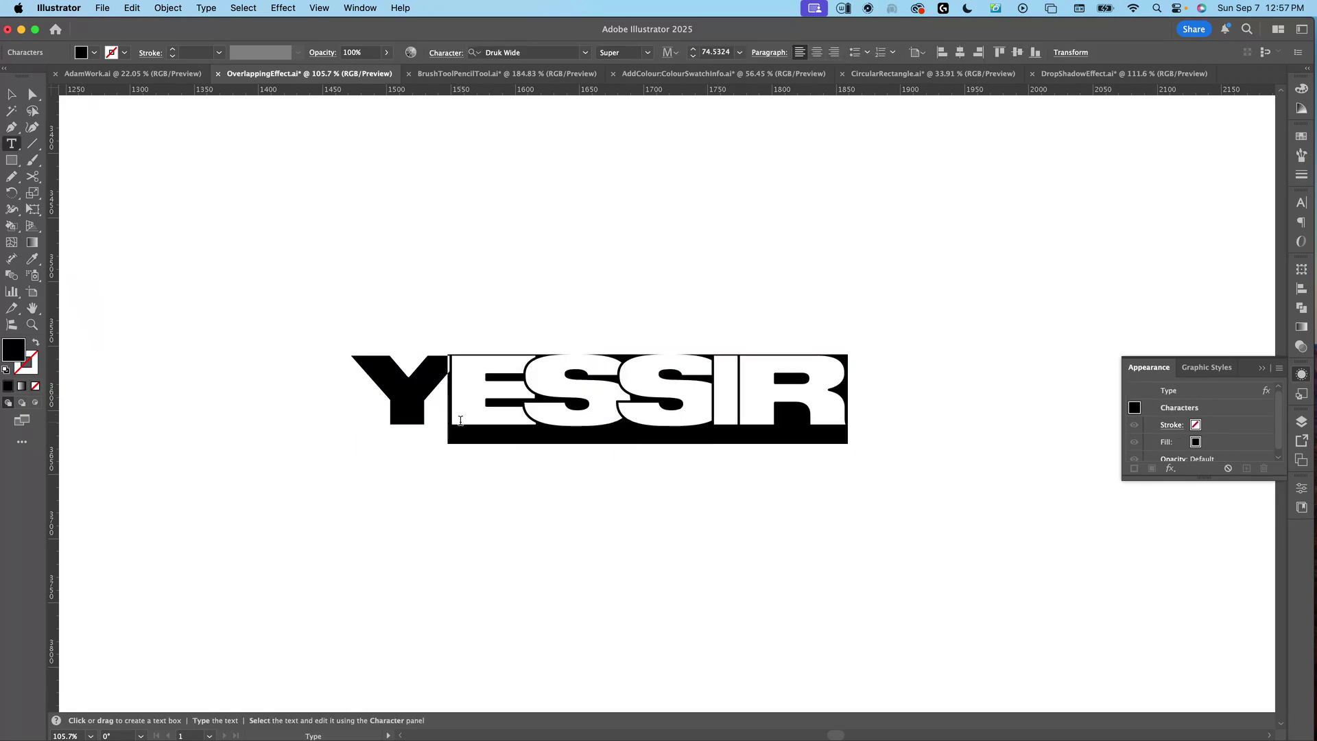
key("BackSpace")
key("BackSpace")
type("C")
key("BackSpace")
type("SO")
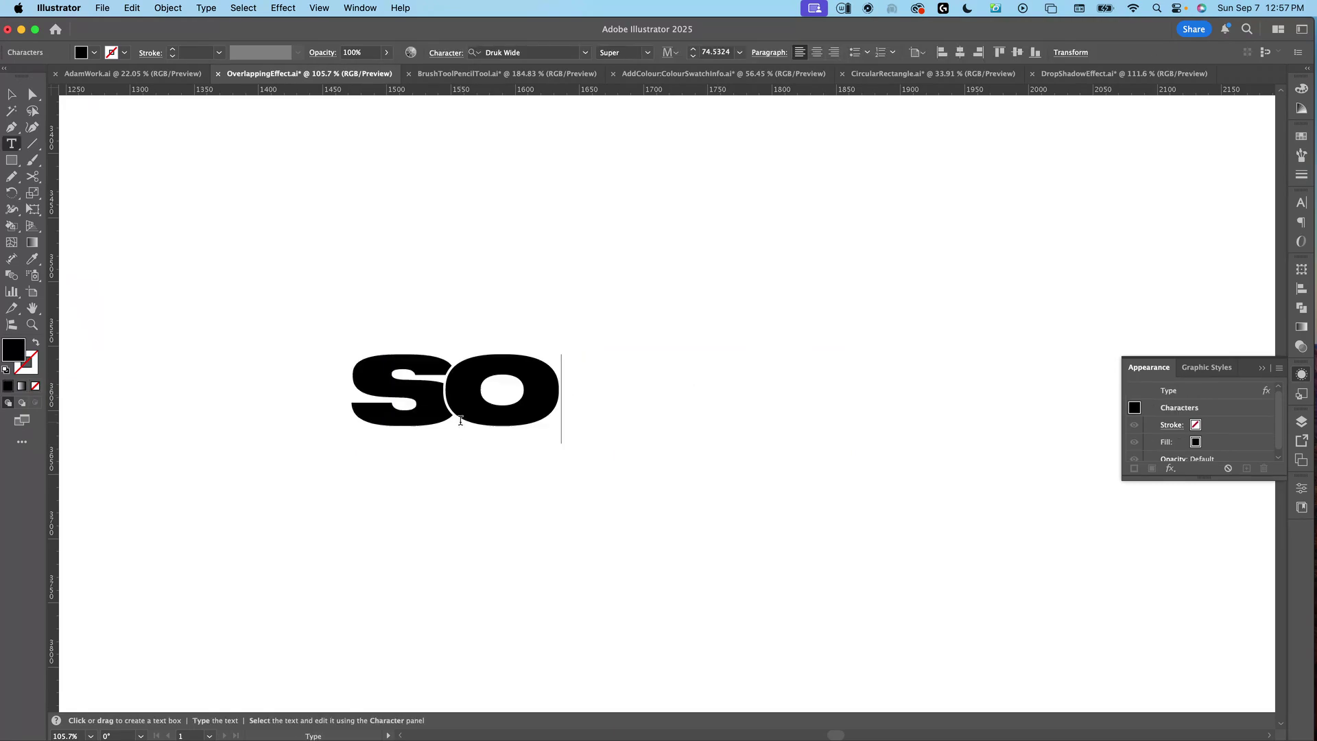
type("COOL")
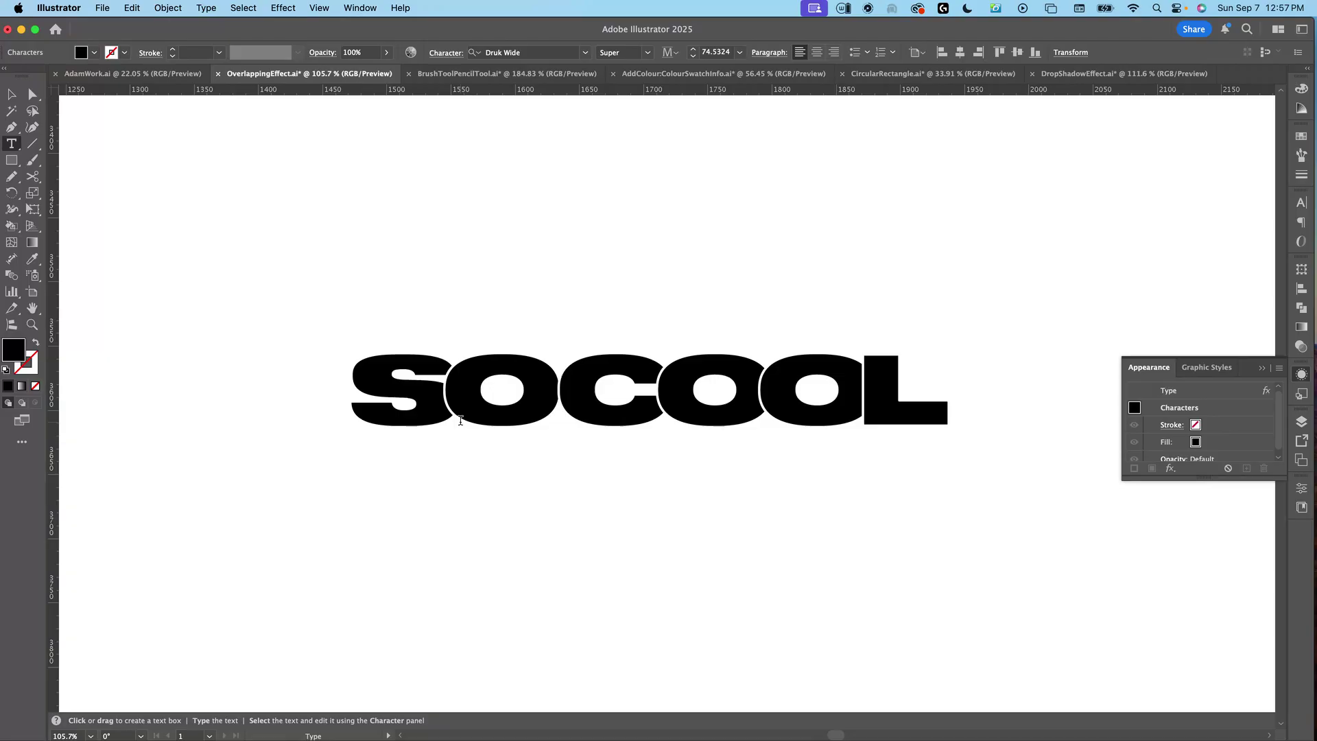
key("Escape")
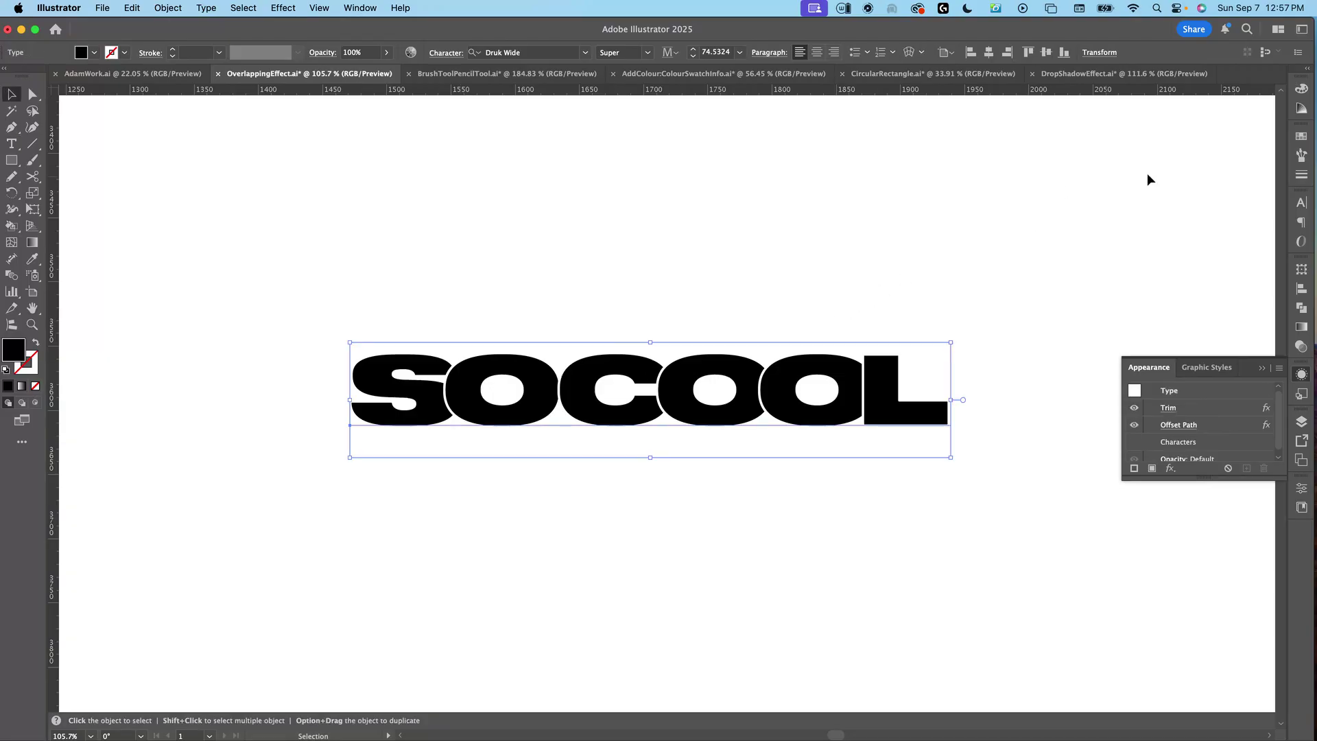
Step: Set the tracking of the SOCOOL text to -180, then deselect it
left_click(1301, 203)
left_click(1266, 298)
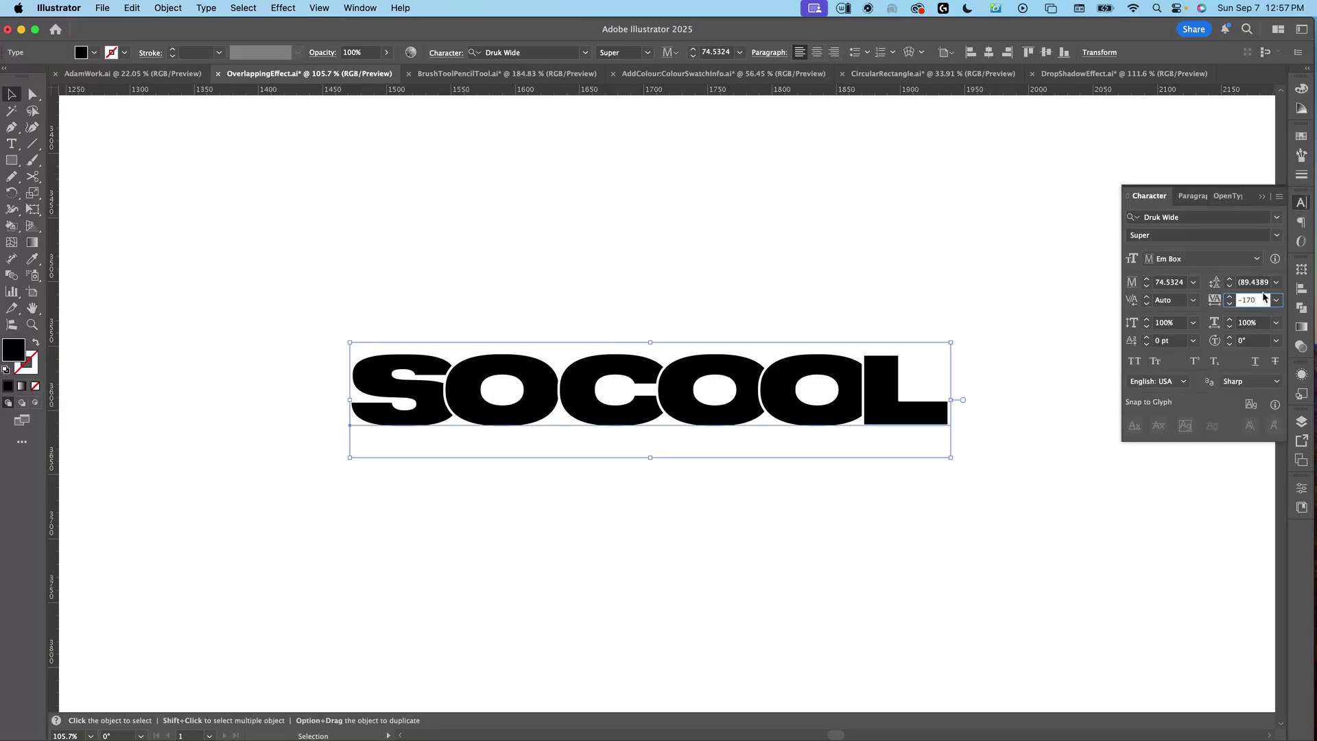
key("Down")
key("Down")
key("Down")
key("Down")
key("Down")
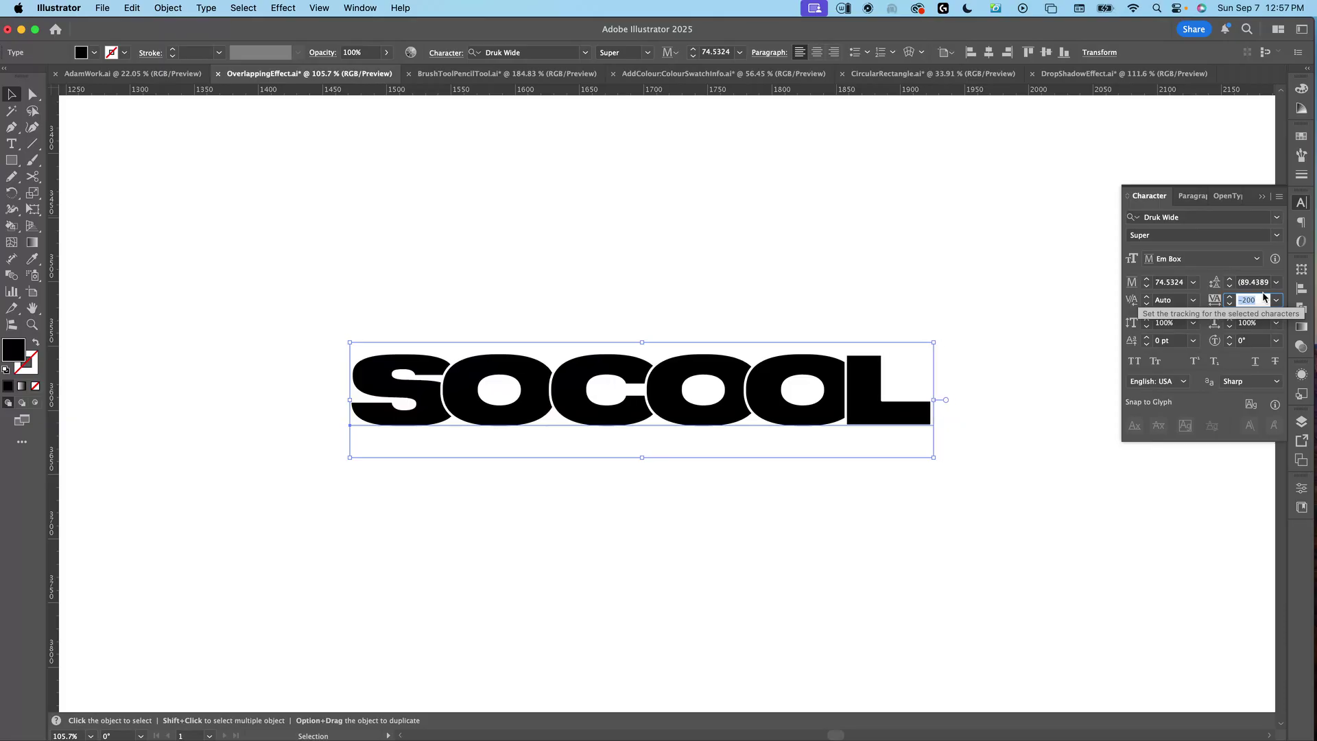
key("Up")
key("Up")
key("Up")
key("Up")
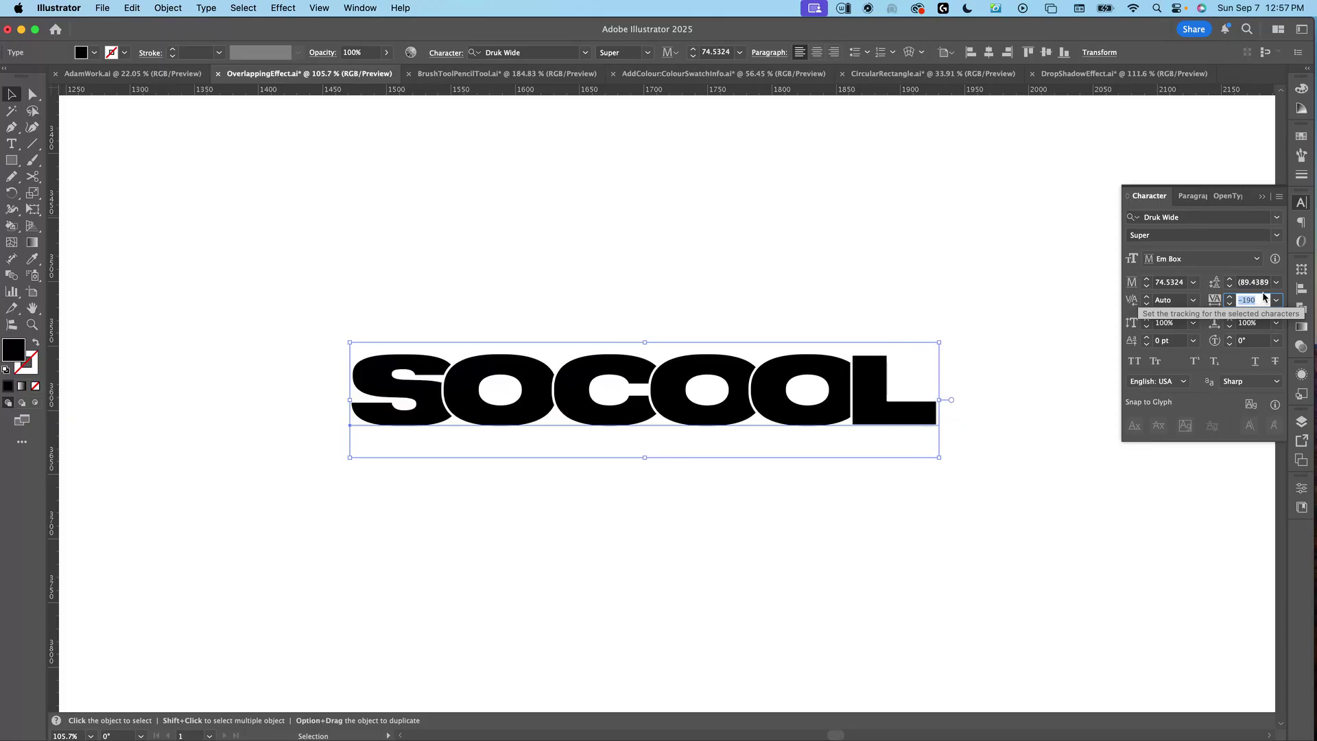
left_click(739, 287)
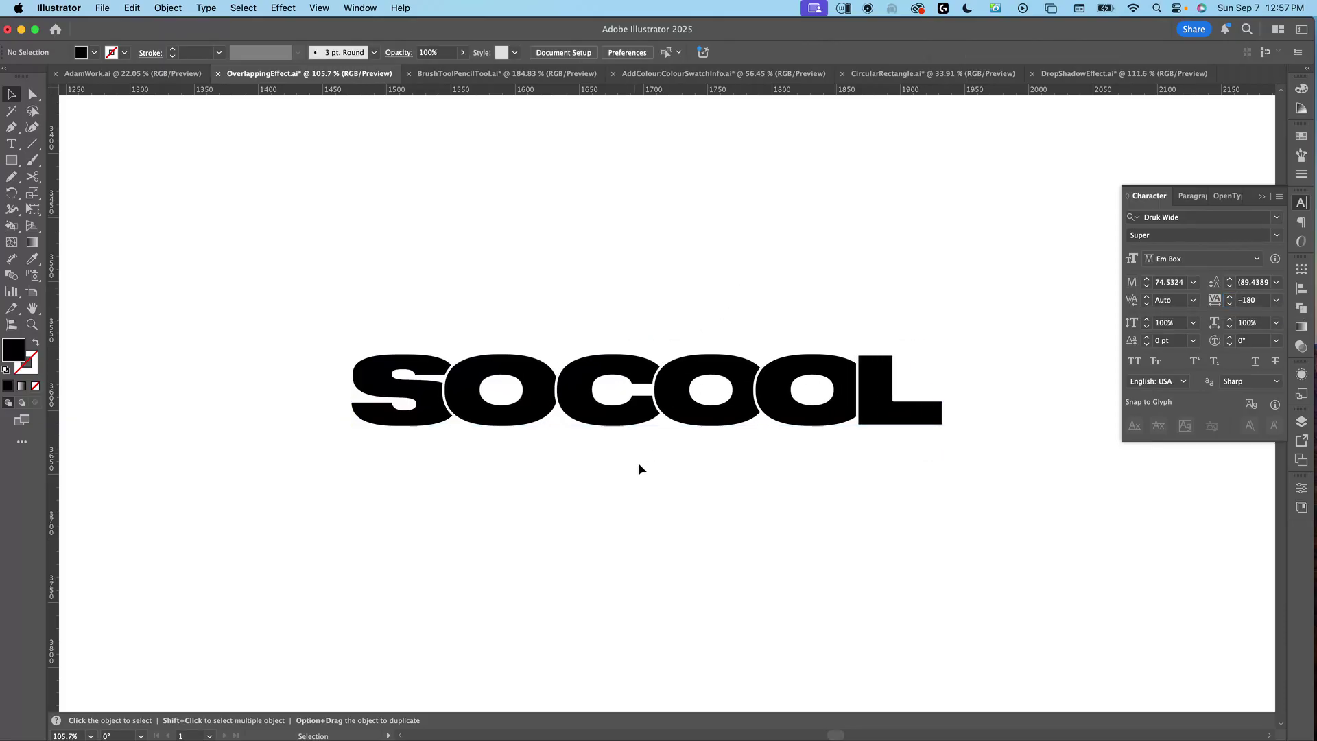
Step: Insert a space in the live-effect text so that it reads "SO COOL", and leave text editing
key("t")
left_click(556, 394)
key("Escape")
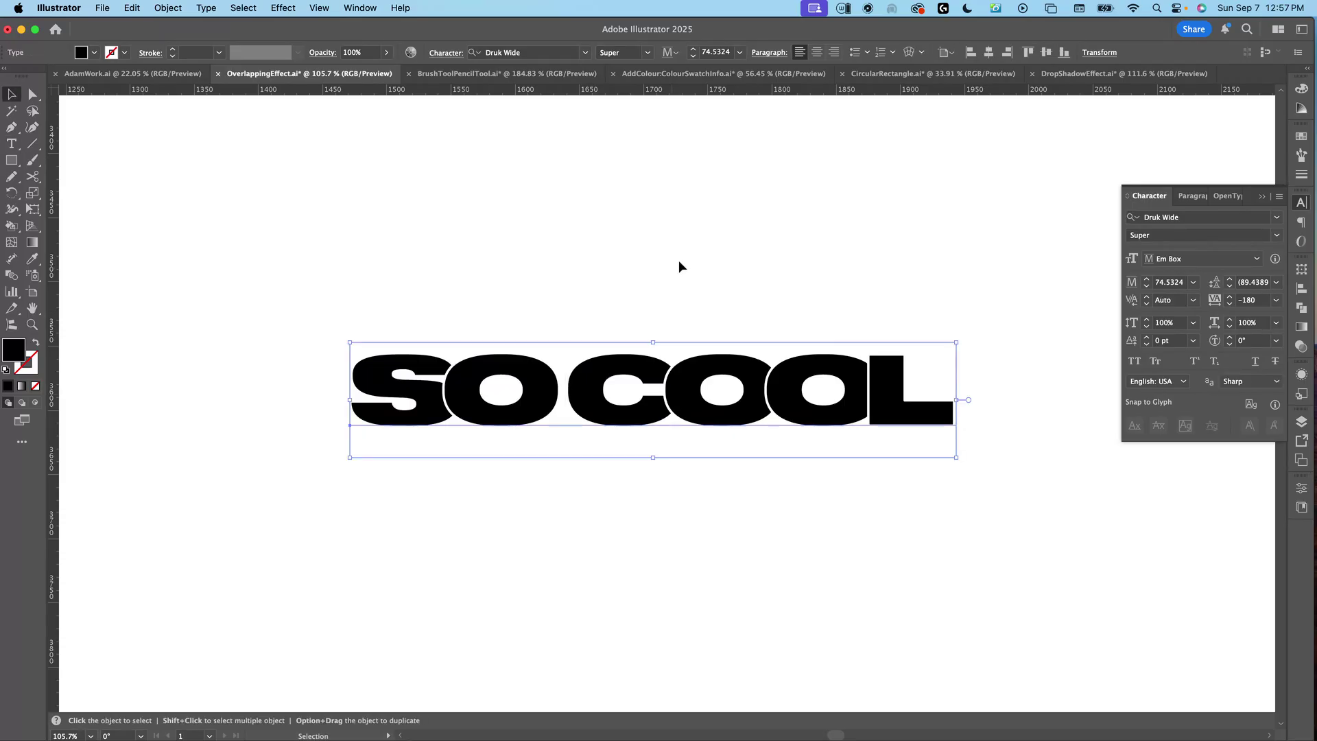
left_click(633, 463)
Step: Change the font of the SO COOL text to Embryo Open and deselect it
left_click(692, 358)
left_click(533, 51)
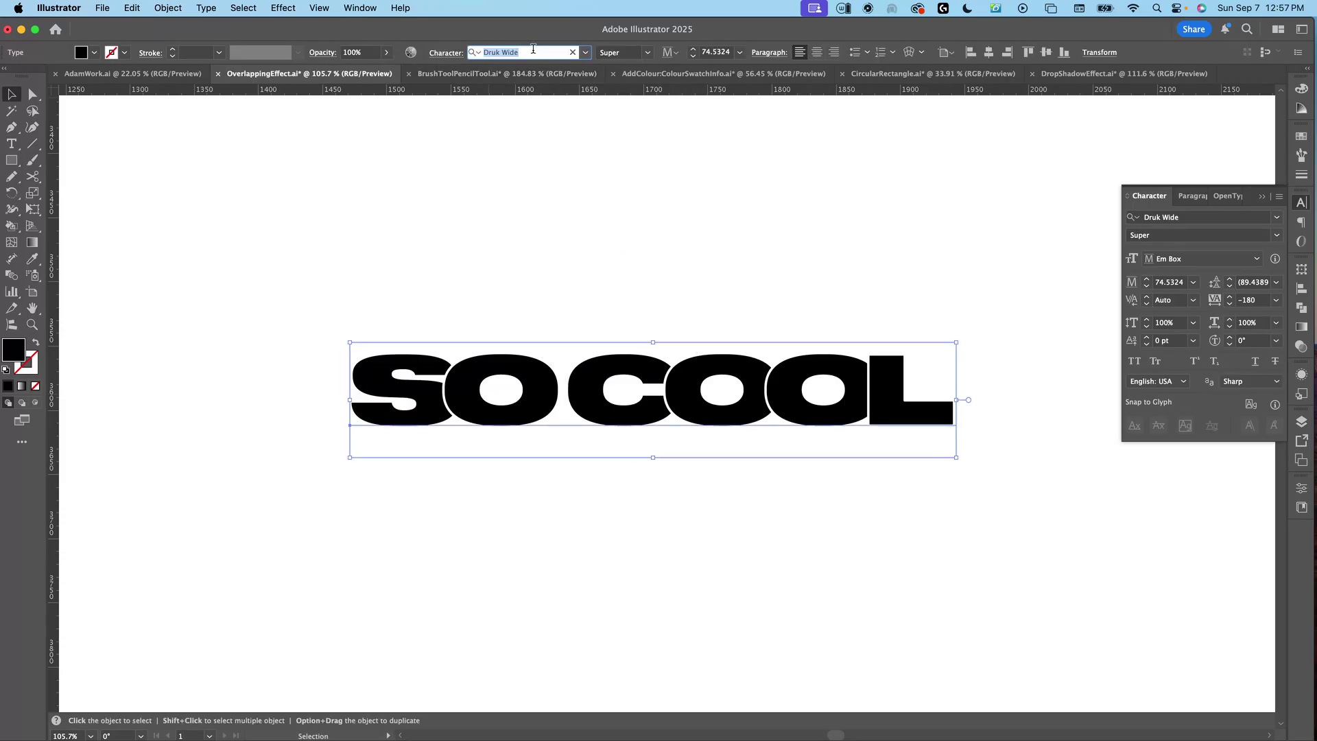
key("Down")
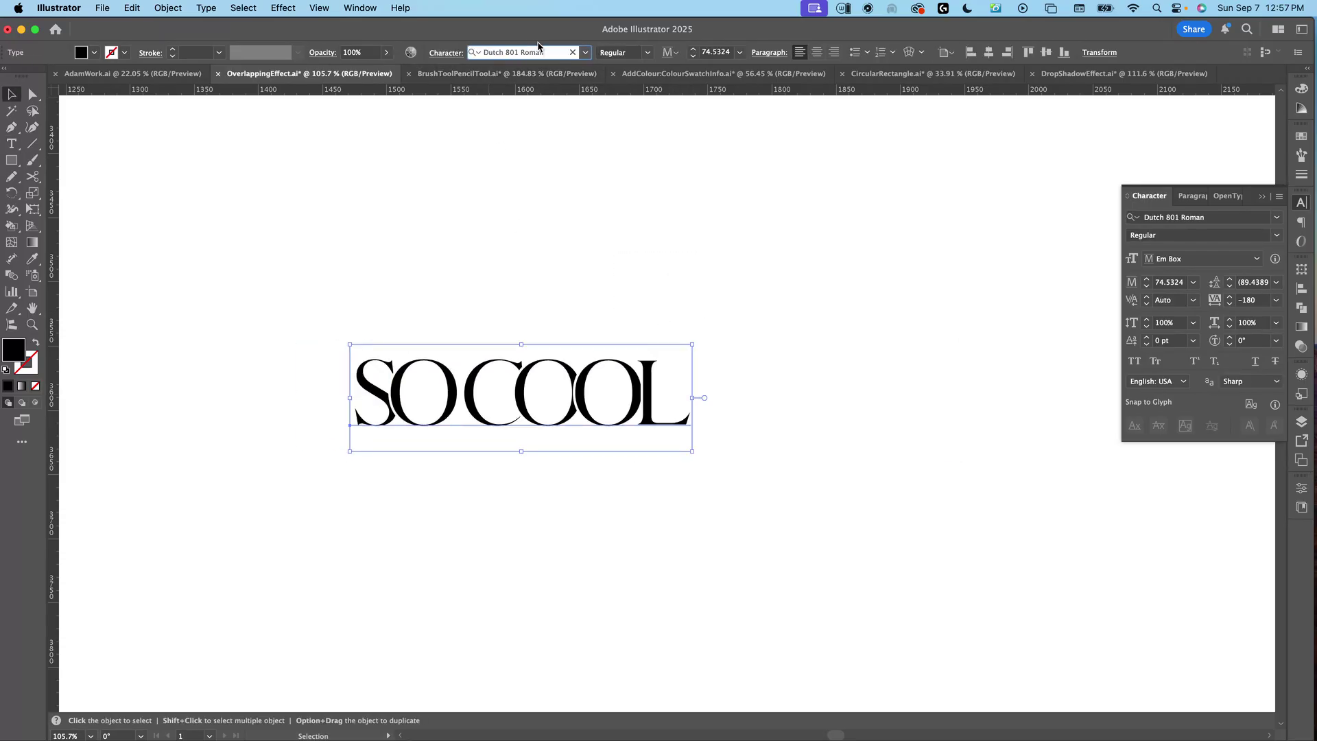
key("Down")
key("Down")
key("Down")
key("Down")
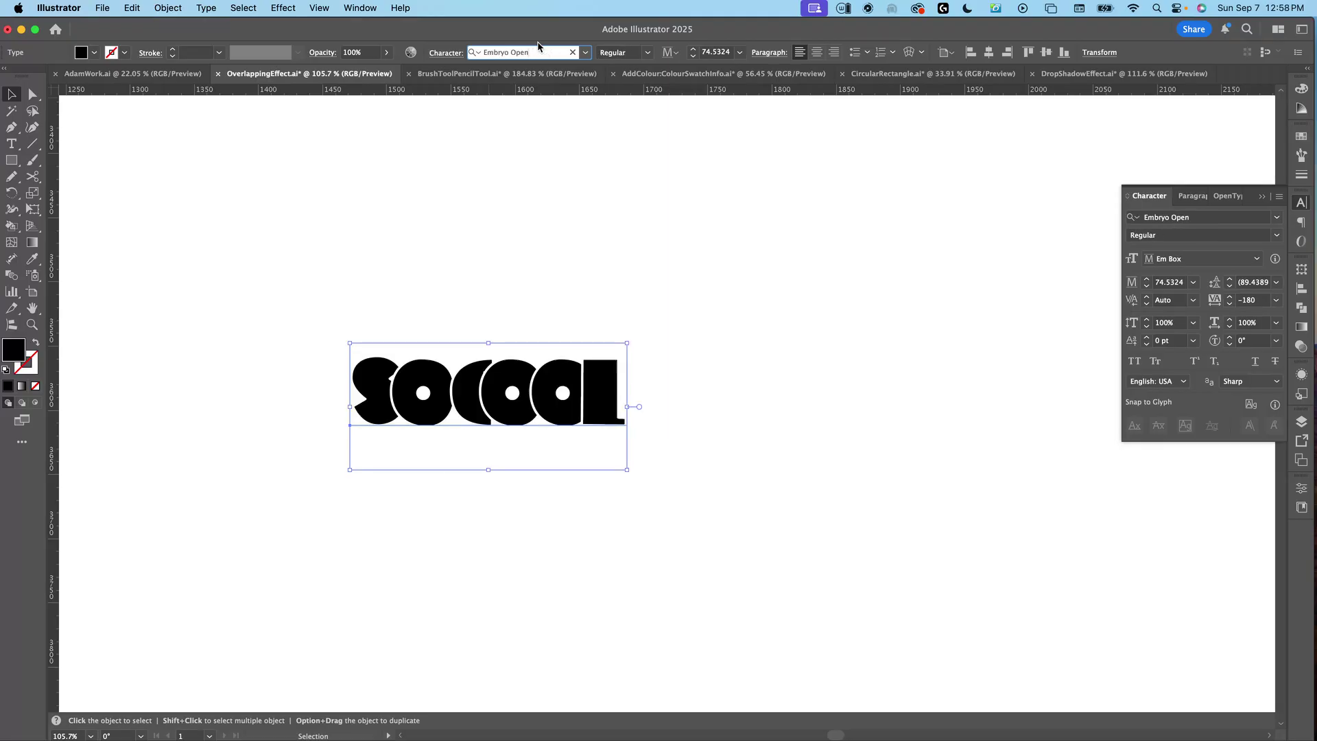
left_click(662, 398)
key("z")
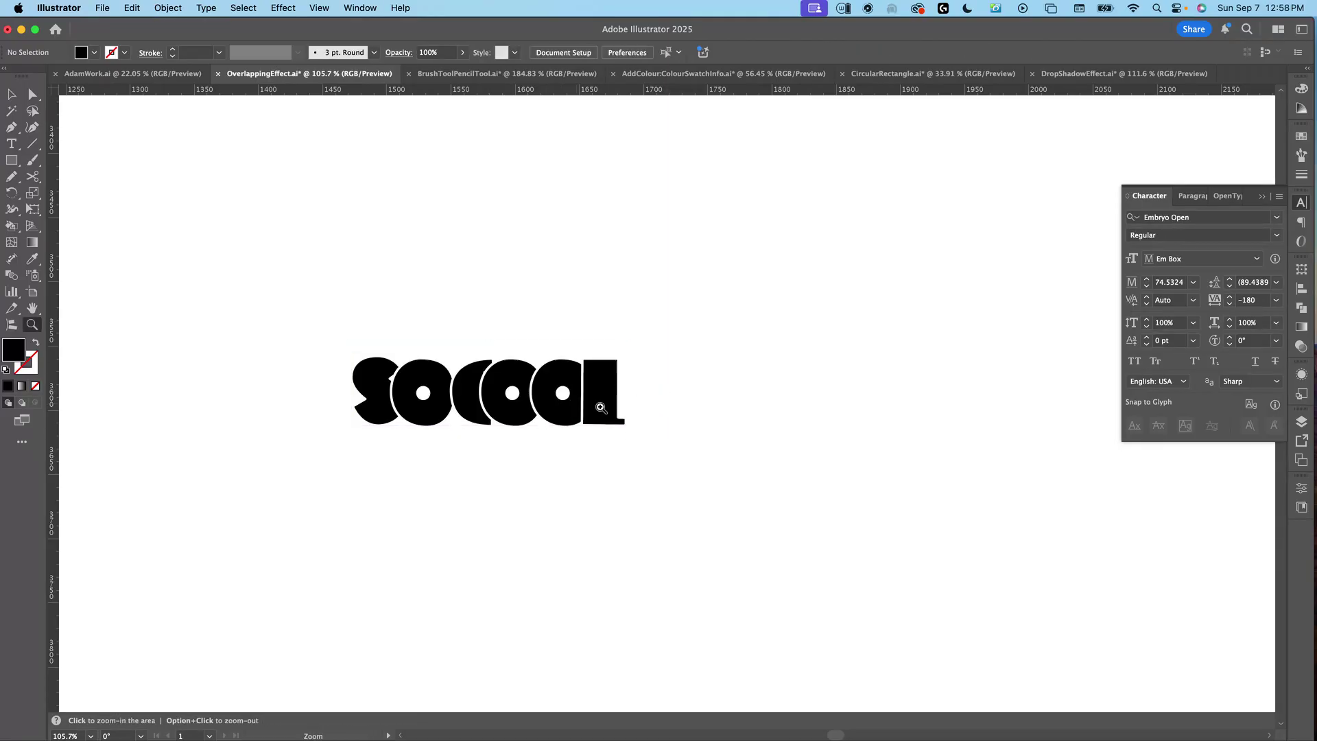
left_click_drag(627, 435, 597, 292)
key("v")
Step: Switch to the BrushToolPencilTool.ai document and extend the artboard's left edge outward beside the character
left_click(551, 75)
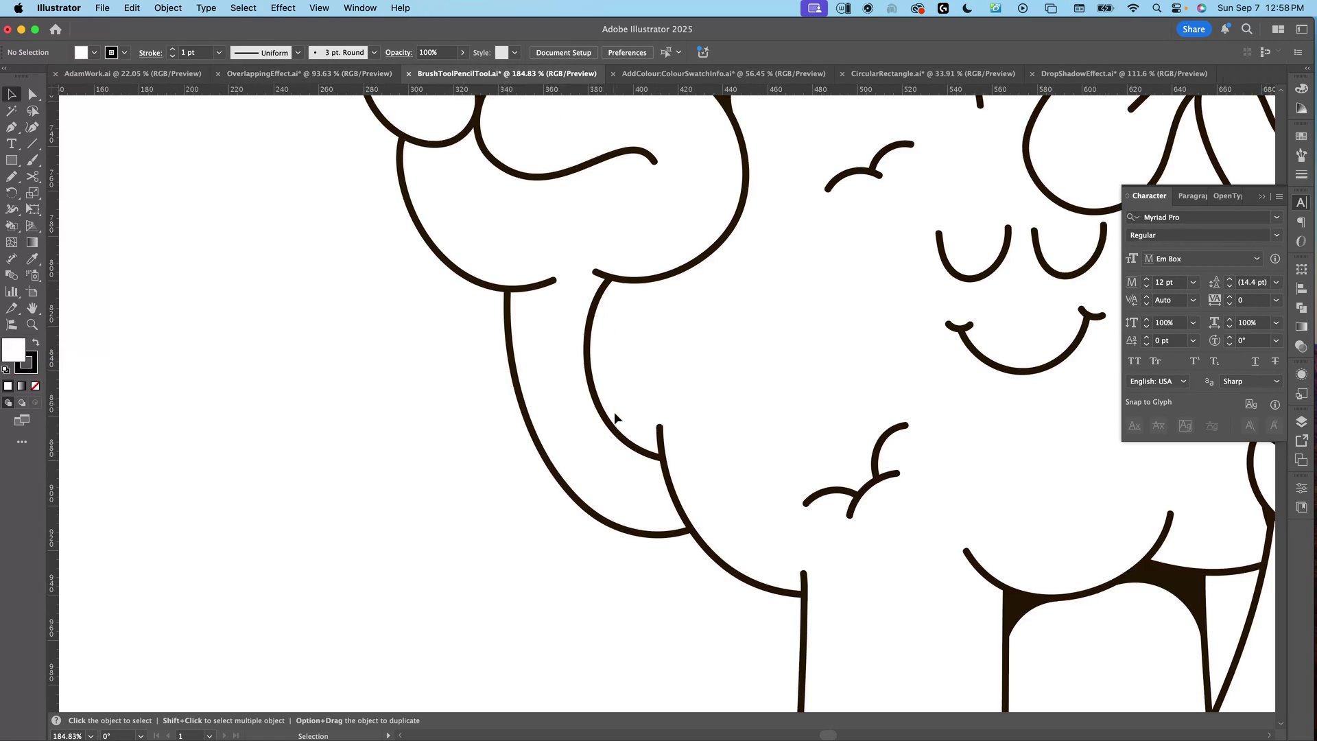
key("z")
left_click_drag(747, 409, 645, 404)
key("space")
left_click_drag(826, 439, 706, 429)
key("shift+o")
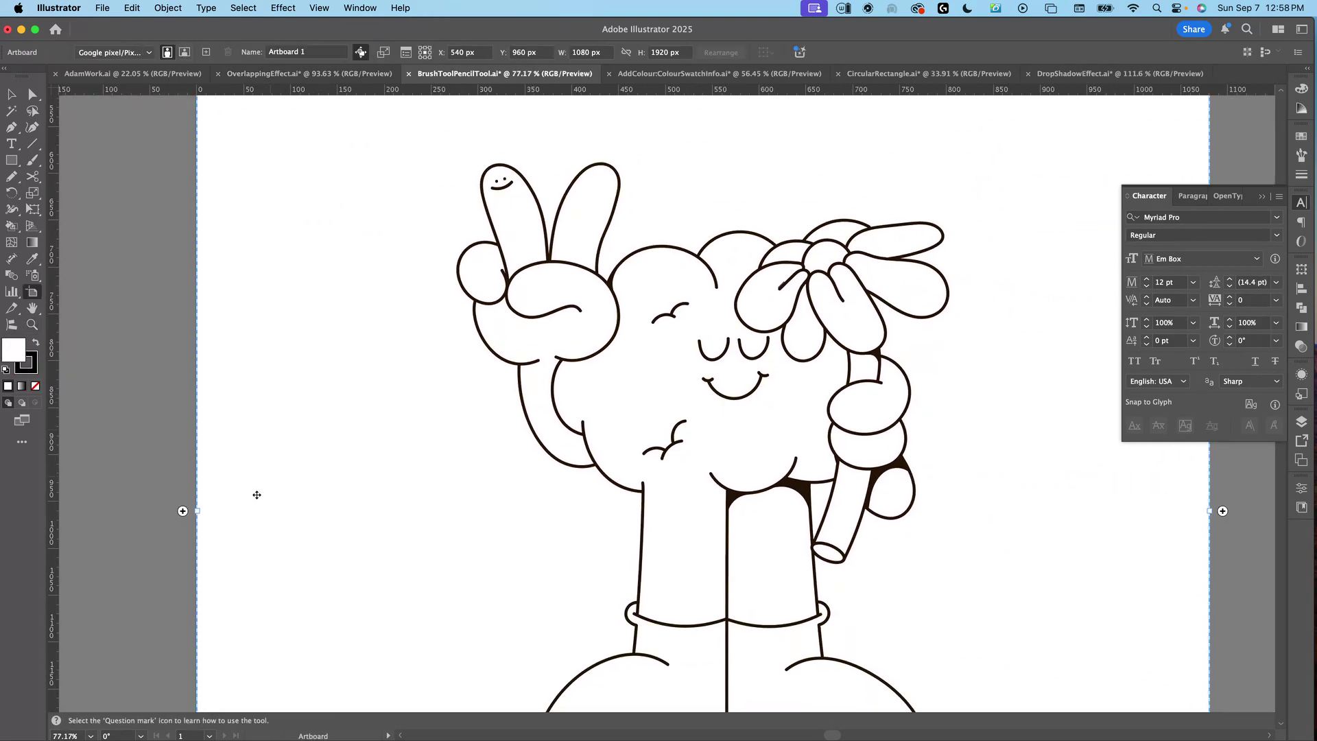
left_click_drag(197, 511, 44, 511)
key("v")
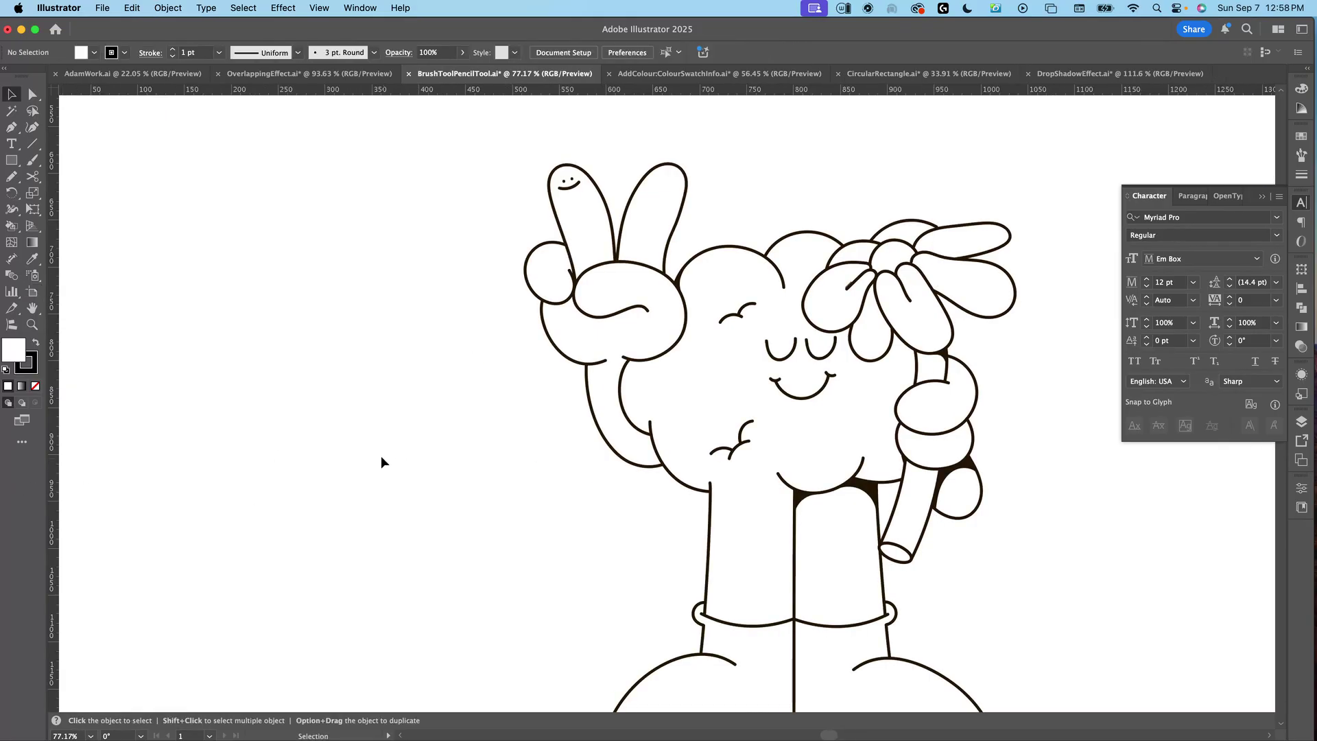
Step: Delete the curved outer arm line that runs from below the character's raised peace-sign hand to its body
left_click_drag(613, 476, 482, 461)
left_click(493, 445)
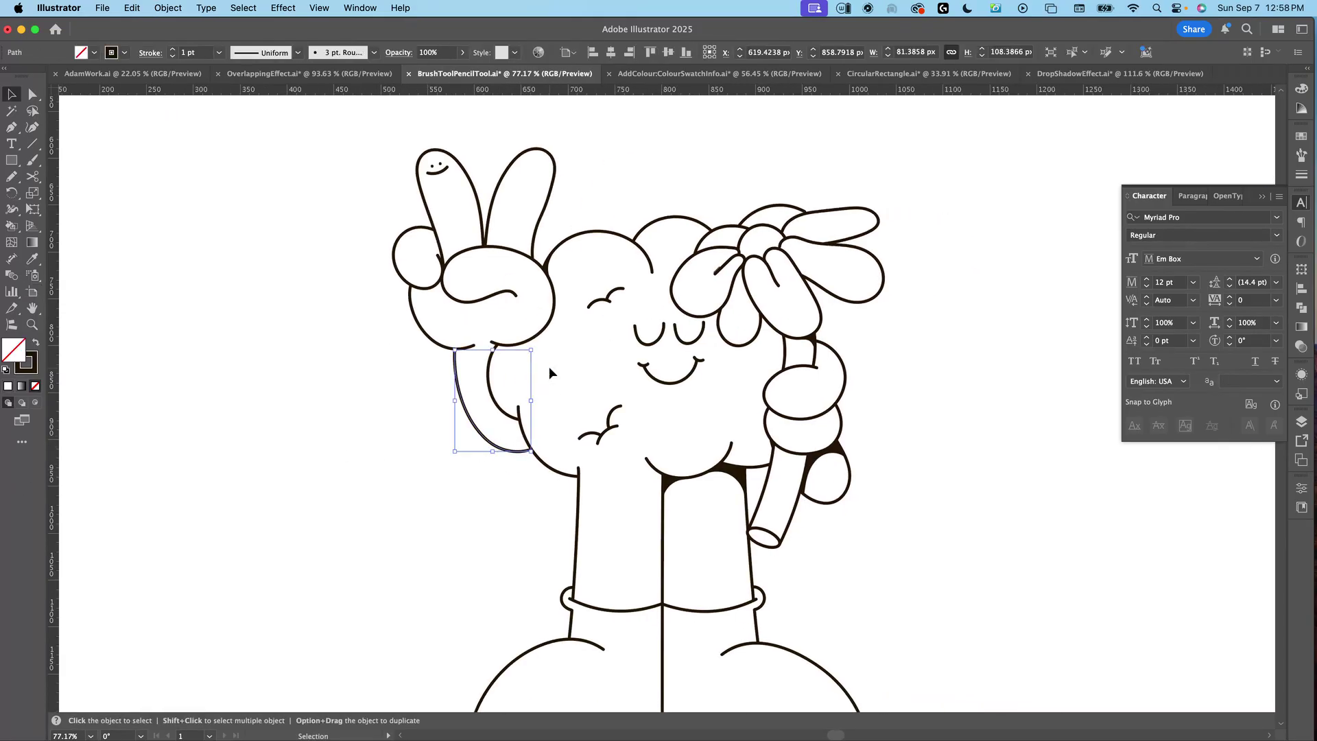
left_click(483, 419)
Step: Paint a new outer arm line, about 73 by 107 px, from the raised hand to the body with the Paintbrush
key("z")
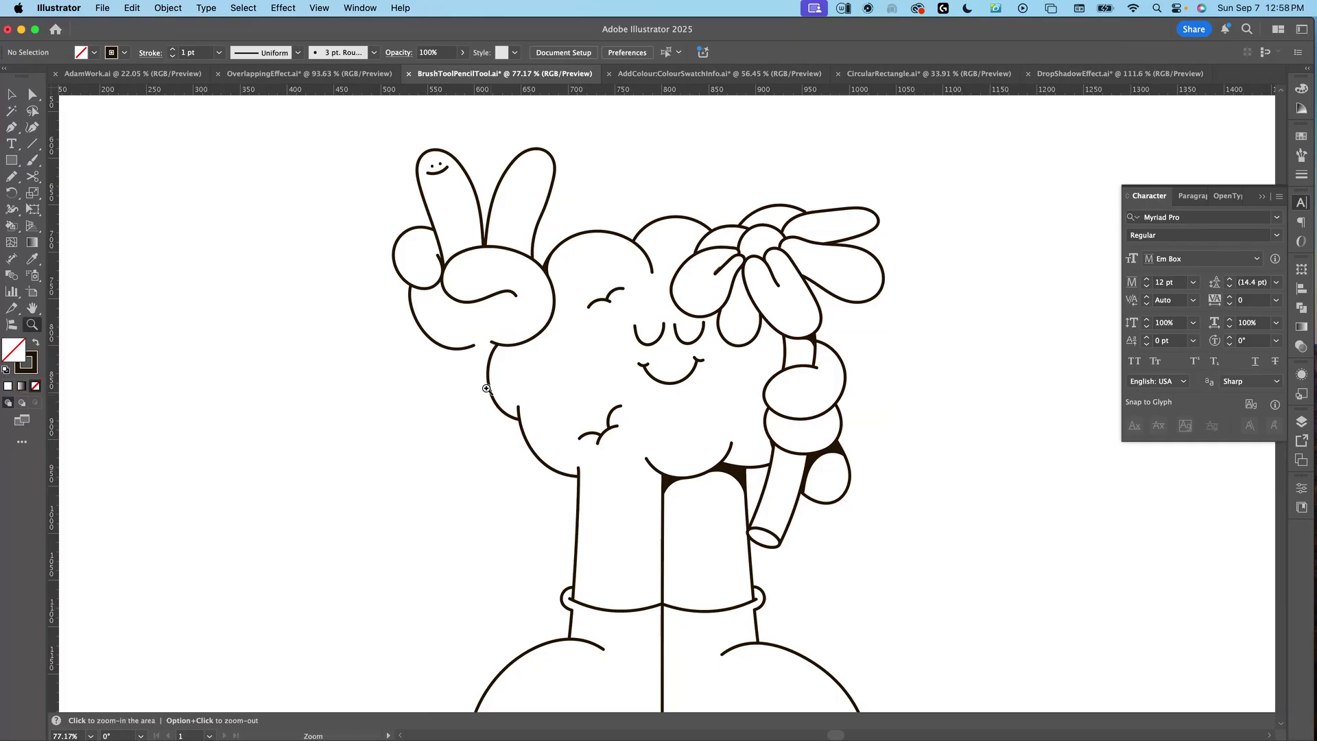
left_click(487, 397)
left_click(487, 397)
left_click(491, 420)
key("b")
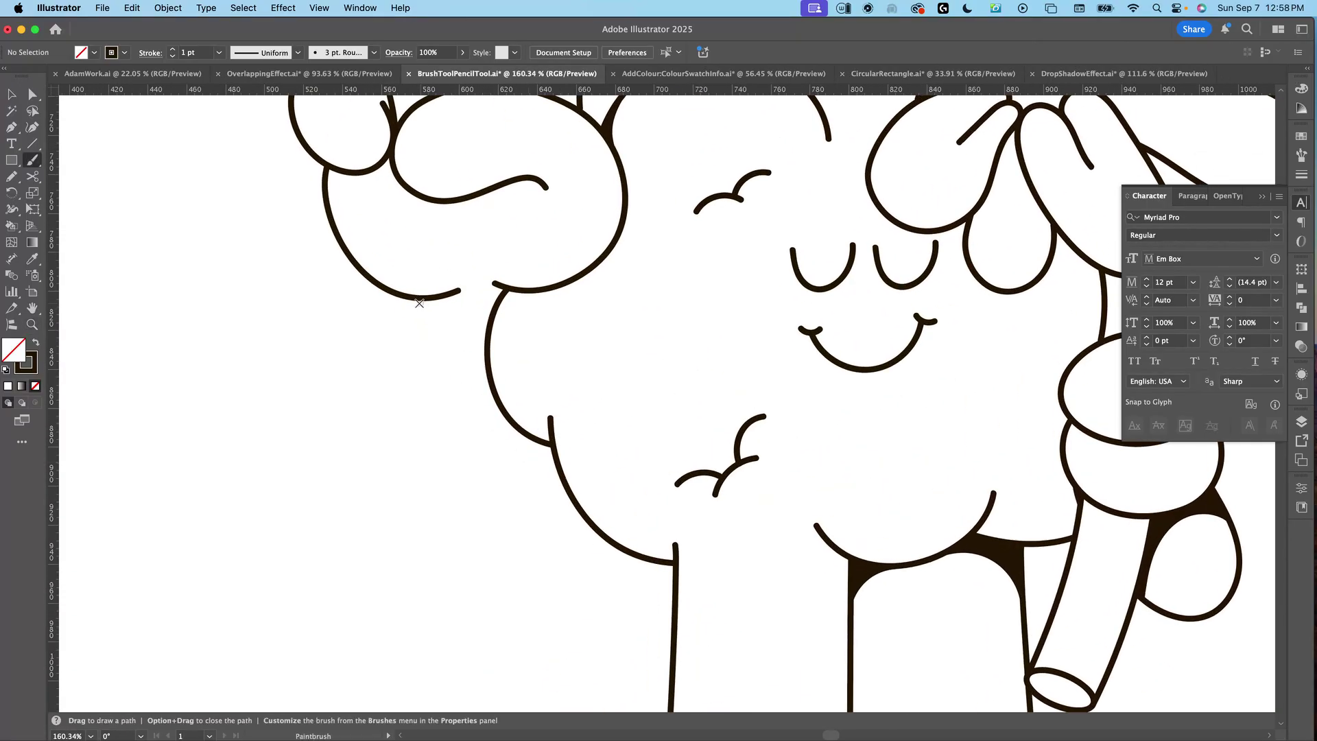
mouse_move(421, 299)
left_mouse_down()
mouse_move(453, 484)
mouse_move(490, 506)
mouse_move(565, 479)
left_mouse_up()
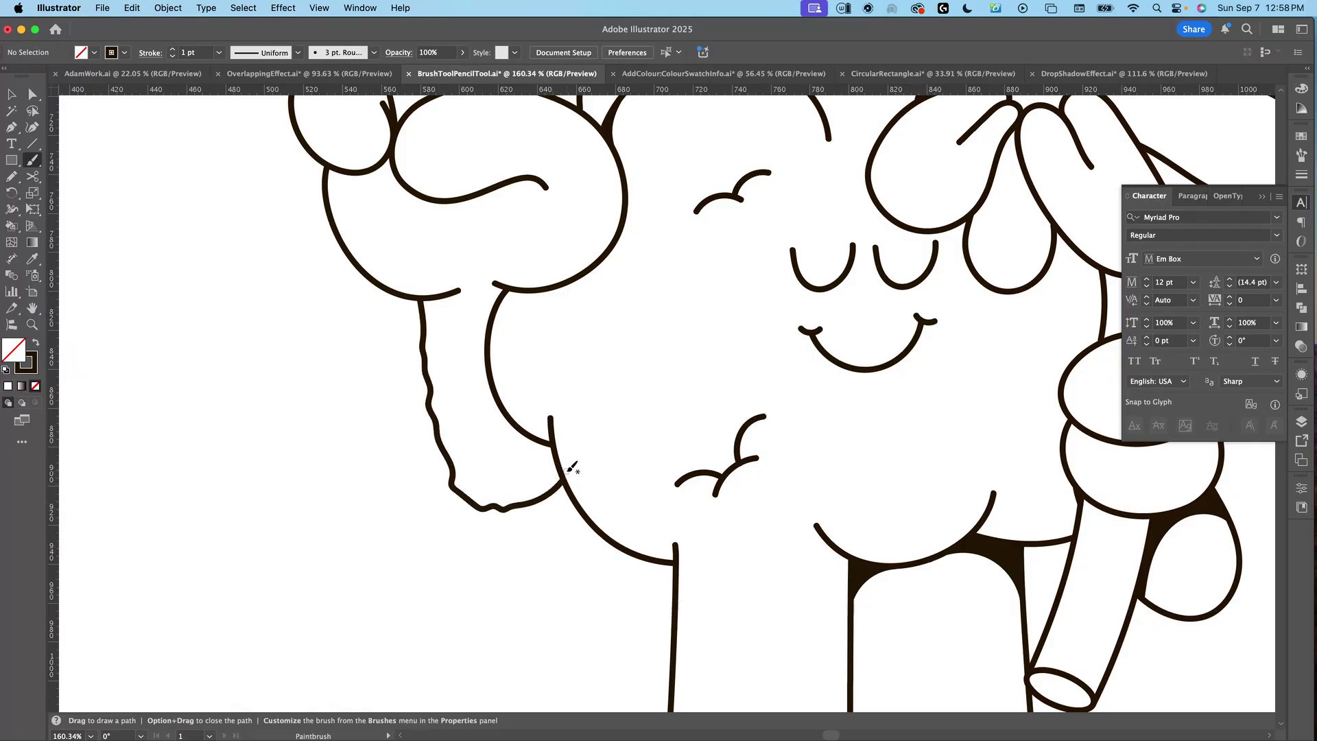
Step: Delete the wobbly painted arm line
key("v")
left_click(494, 508)
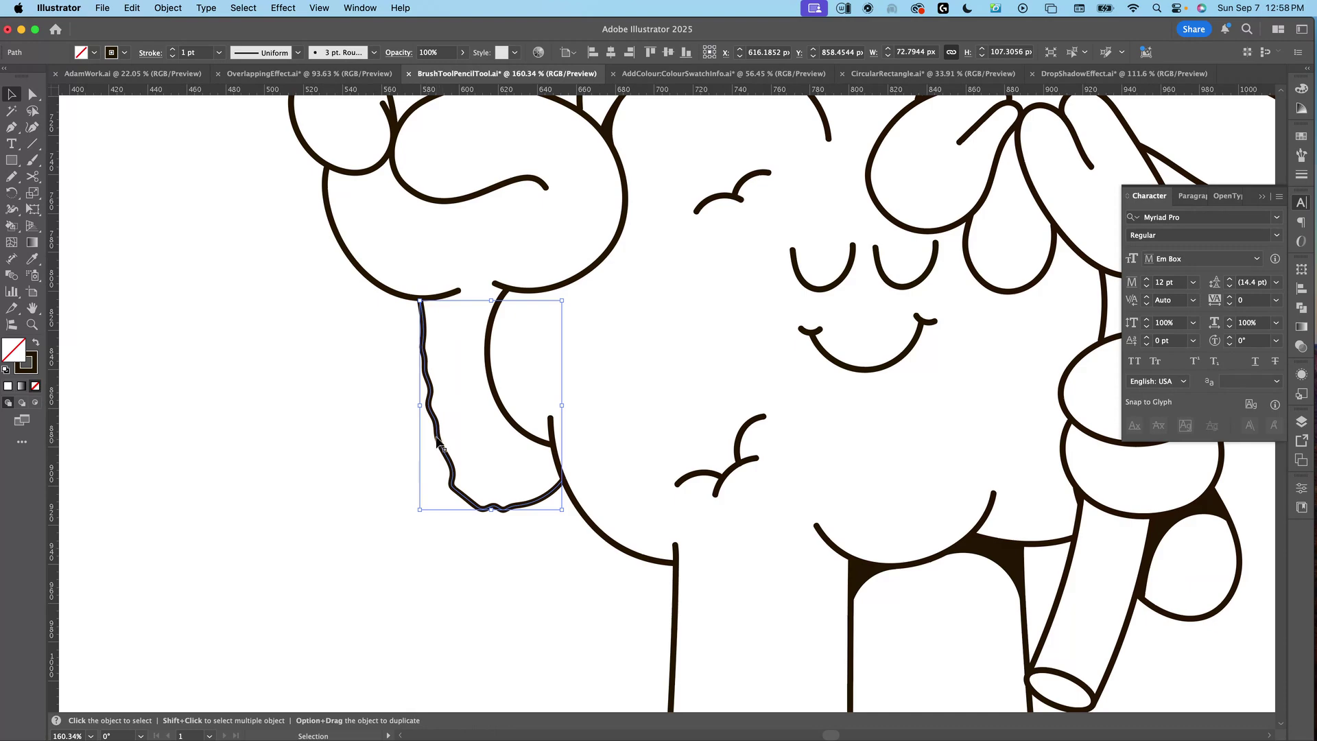
key("Delete")
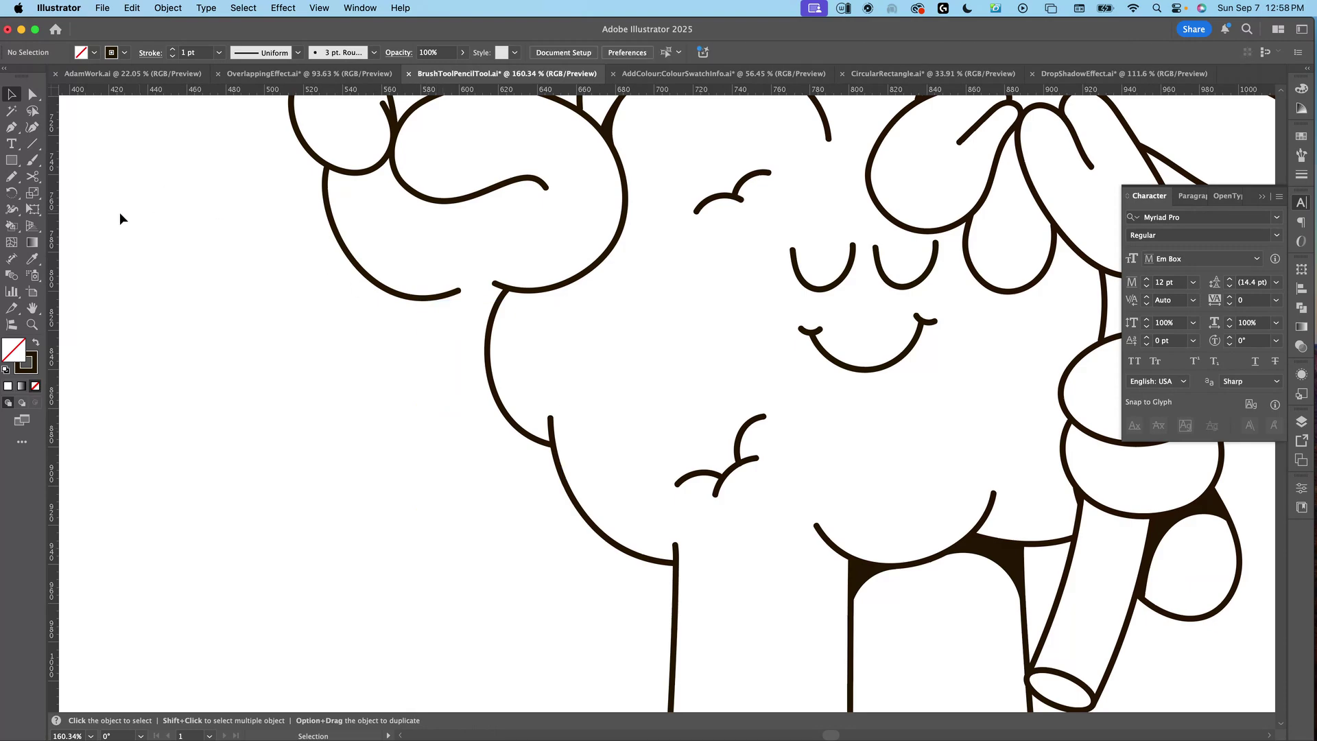
Step: Set the Paintbrush tool's fidelity one notch above the middle towards Smooth
double_click(33, 165)
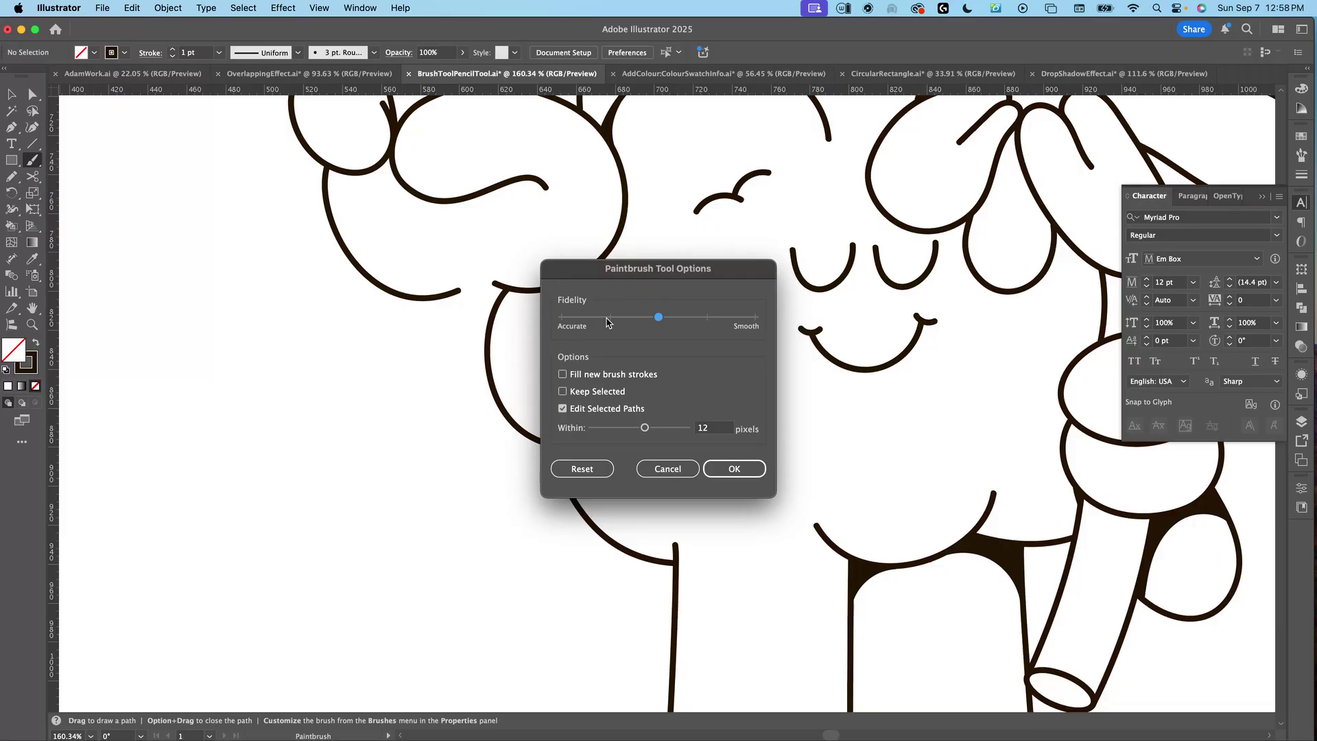
left_click(700, 320)
left_click(735, 469)
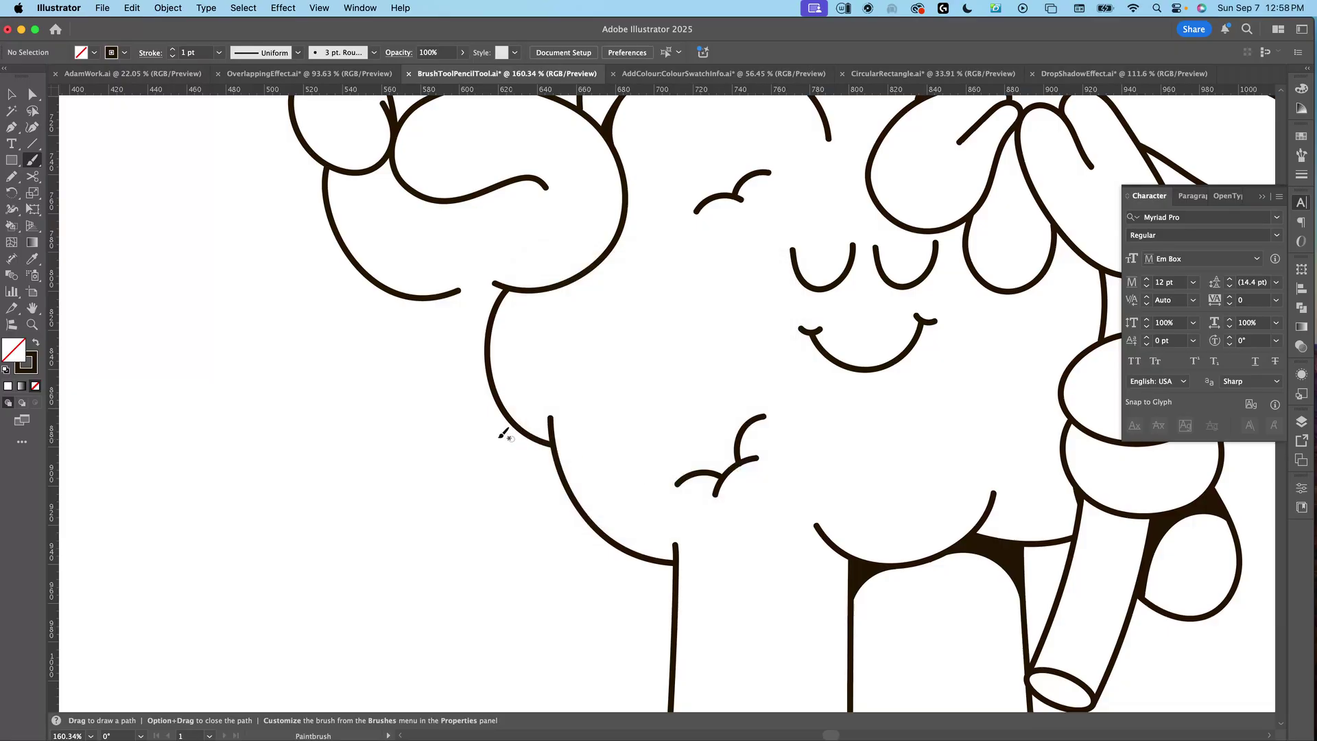
Step: Repaint the outer arm line, about 73 by 96 px, from the raised hand to the body and select it to inspect its anchor points
mouse_move(415, 299)
left_mouse_down()
mouse_move(431, 413)
mouse_move(454, 465)
mouse_move(502, 486)
mouse_move(559, 465)
left_mouse_up()
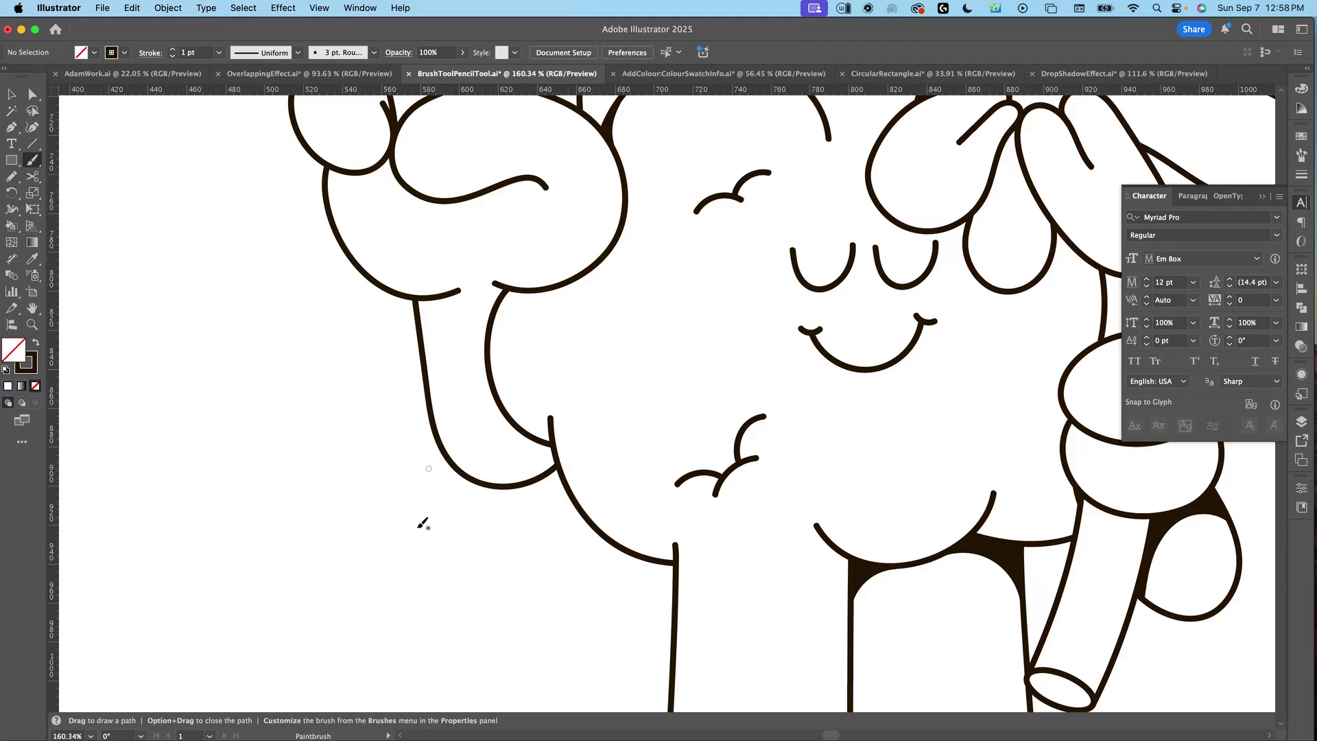
key("v")
left_click(515, 490)
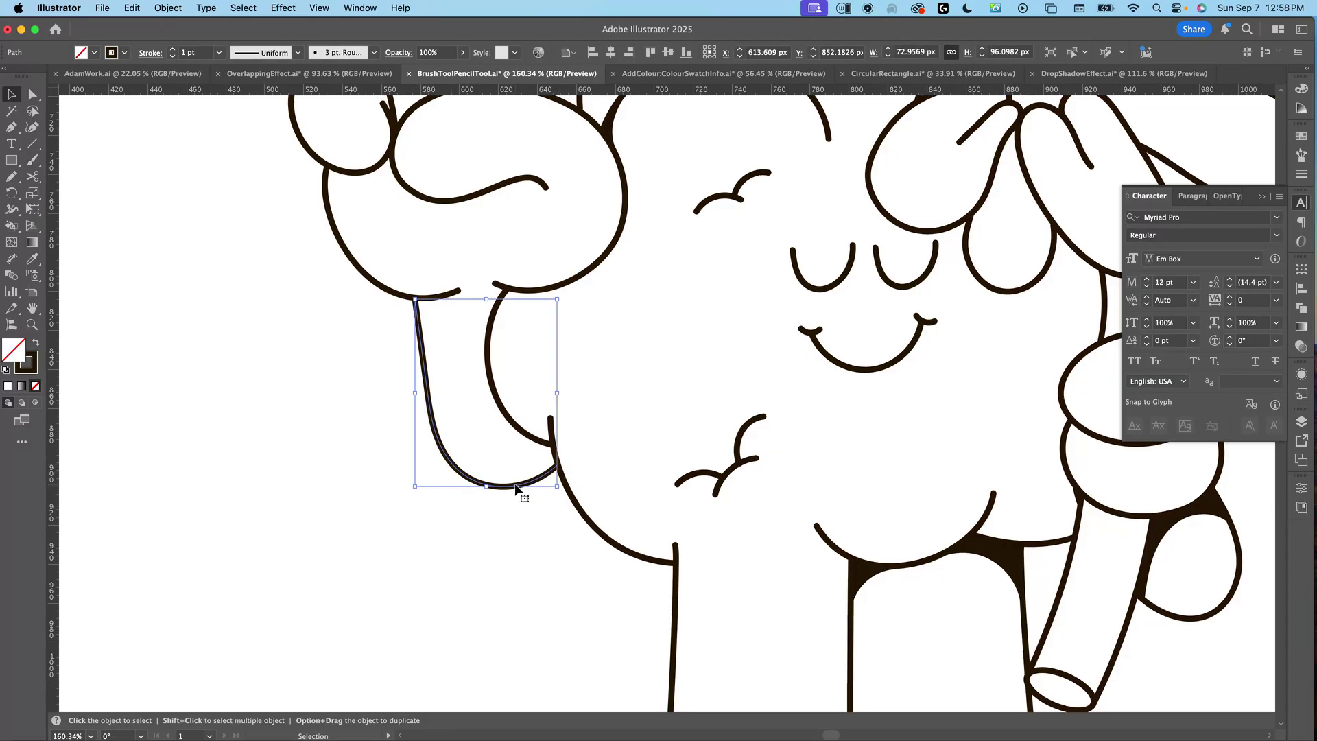
key("a")
key("v")
key("a")
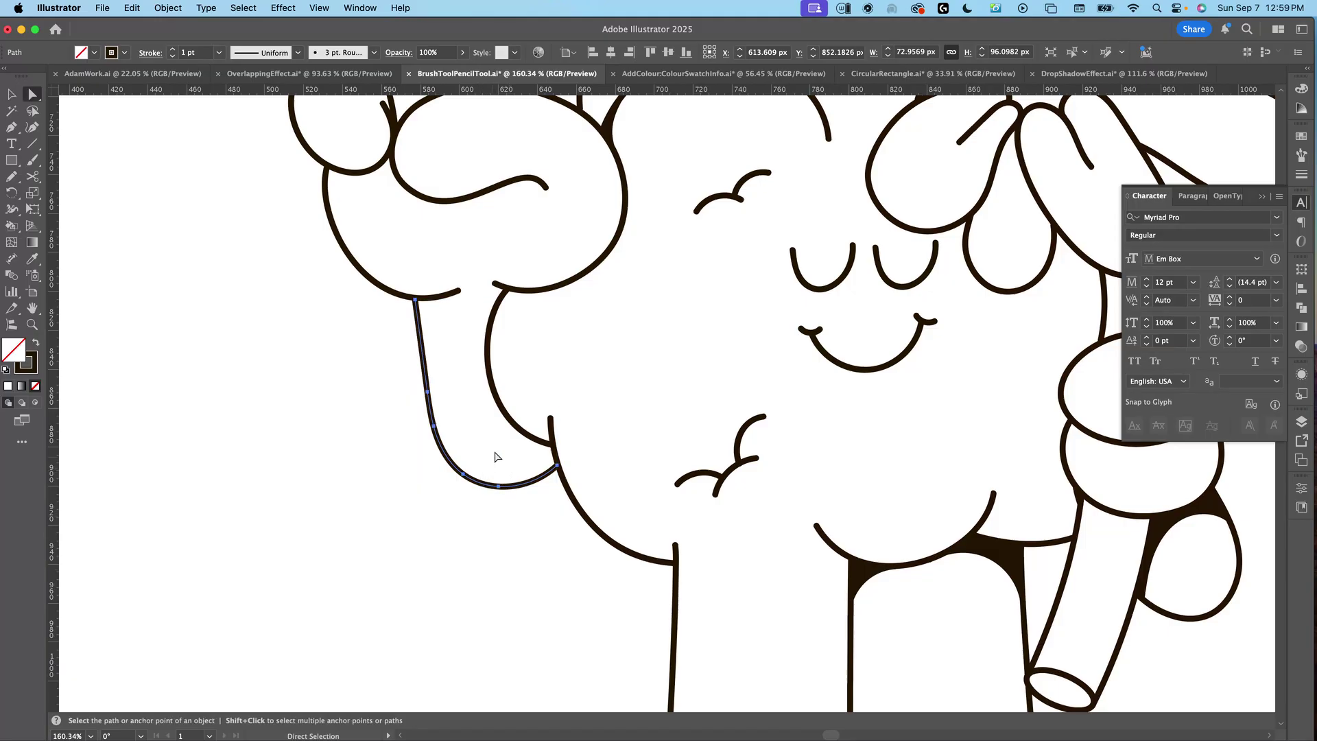
key("v")
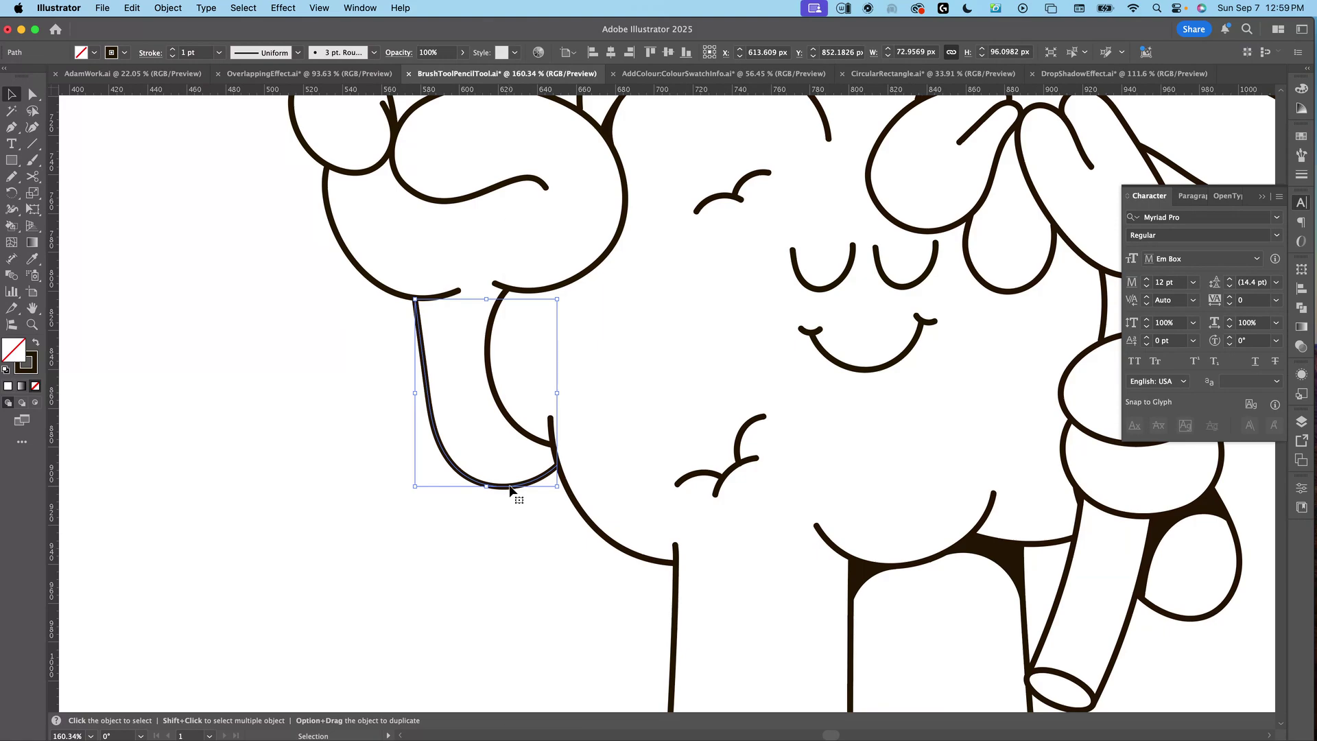
Step: Simplify the selected arm line to 2 points
right_click(510, 489)
left_click(528, 459)
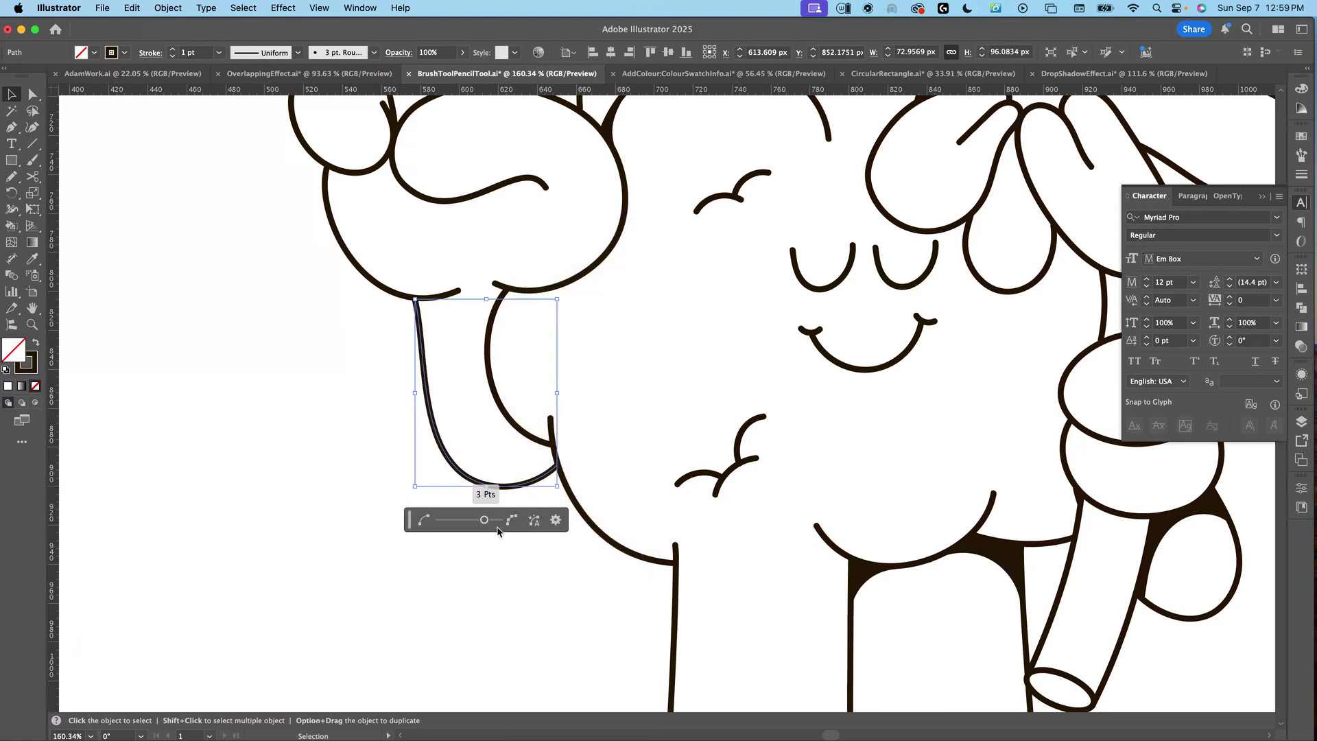
left_click_drag(484, 520, 443, 535)
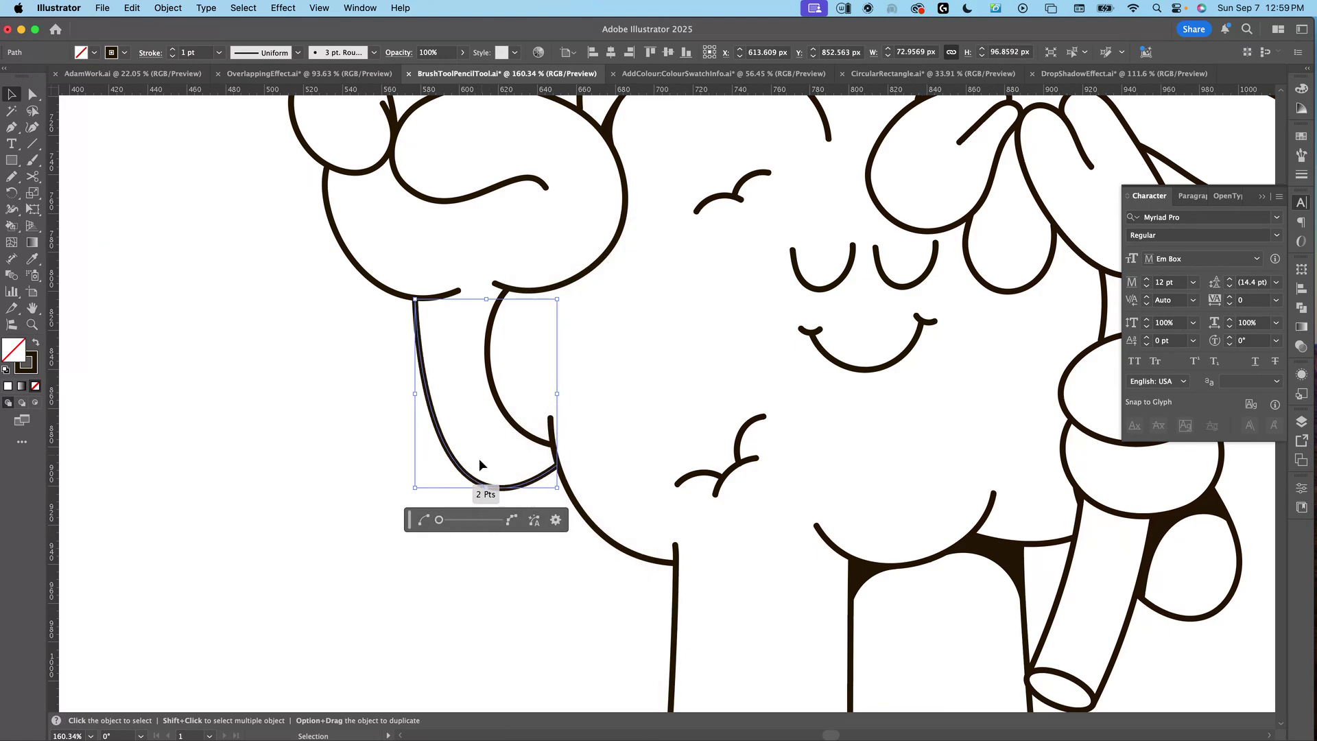
Step: Reshape the simplified arm line into an even curve by adjusting the direction handles of both end anchors, then deselect it
key("a")
left_click(415, 301)
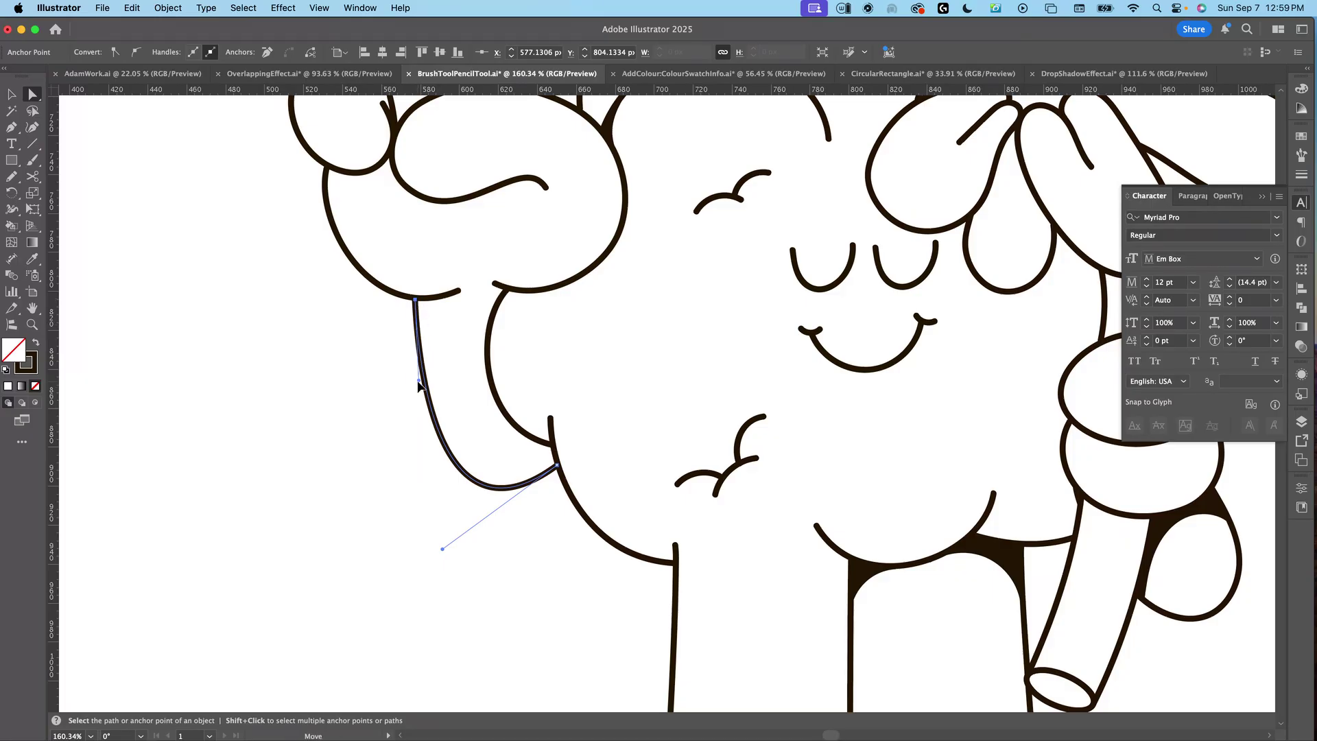
left_click_drag(419, 379, 403, 370)
left_click_drag(443, 549, 471, 539)
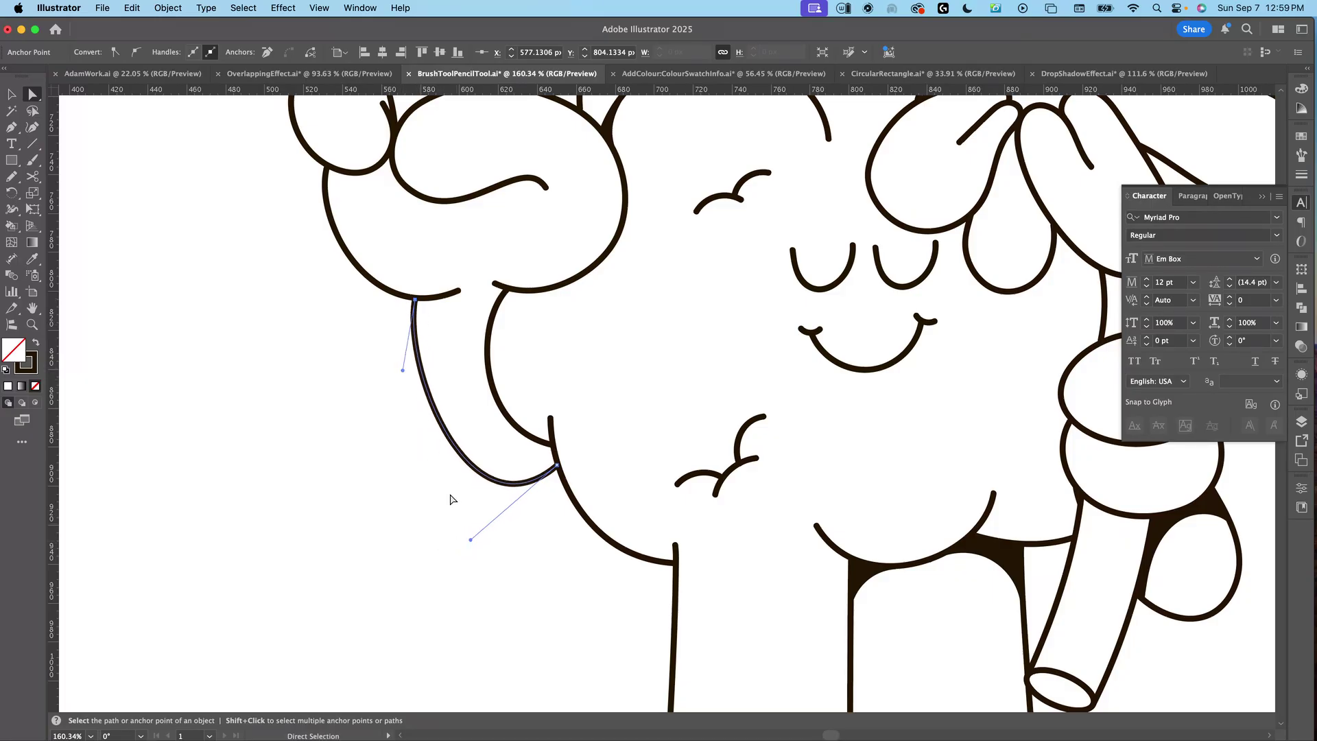
mouse_move(402, 371)
left_mouse_down()
mouse_move(388, 364)
mouse_move(404, 377)
left_mouse_up()
left_click_drag(472, 541, 477, 547)
left_click(513, 578)
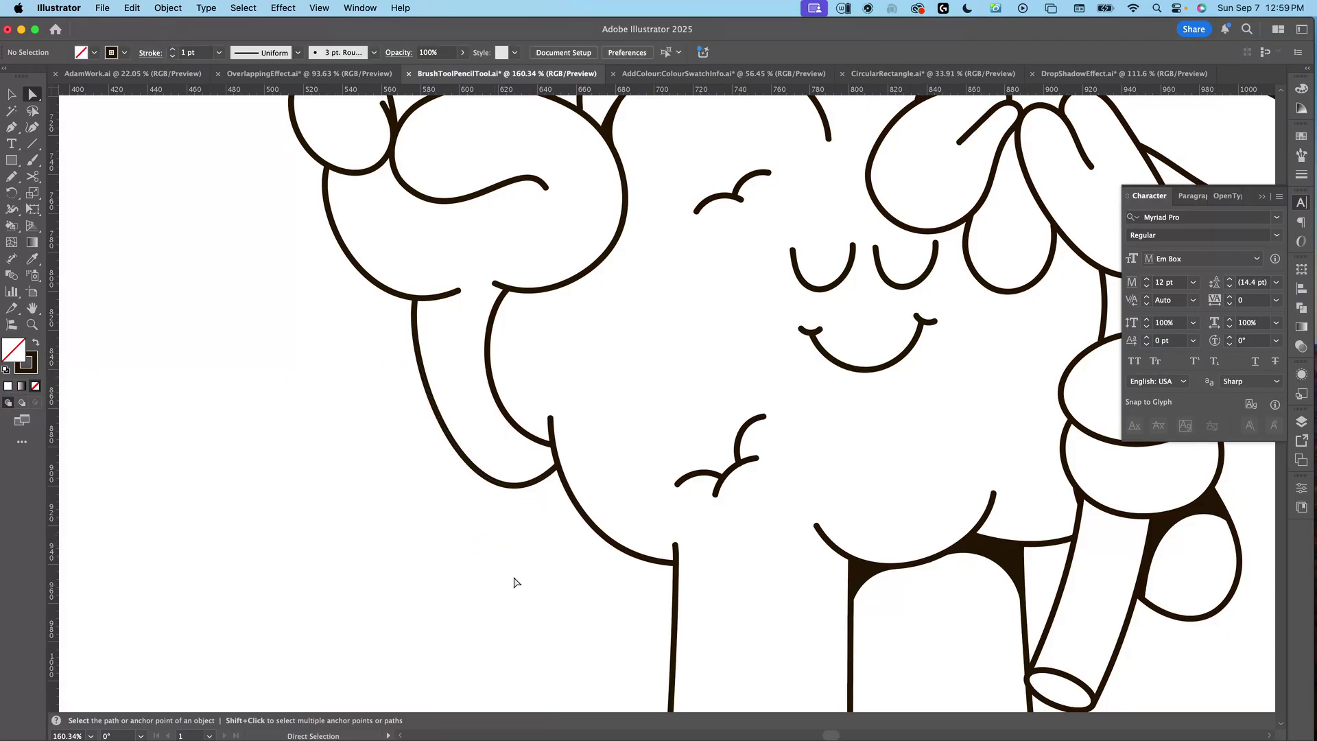
Step: Select the reshaped arm line and delete it
key("z")
left_click_drag(570, 528, 538, 480)
key("v")
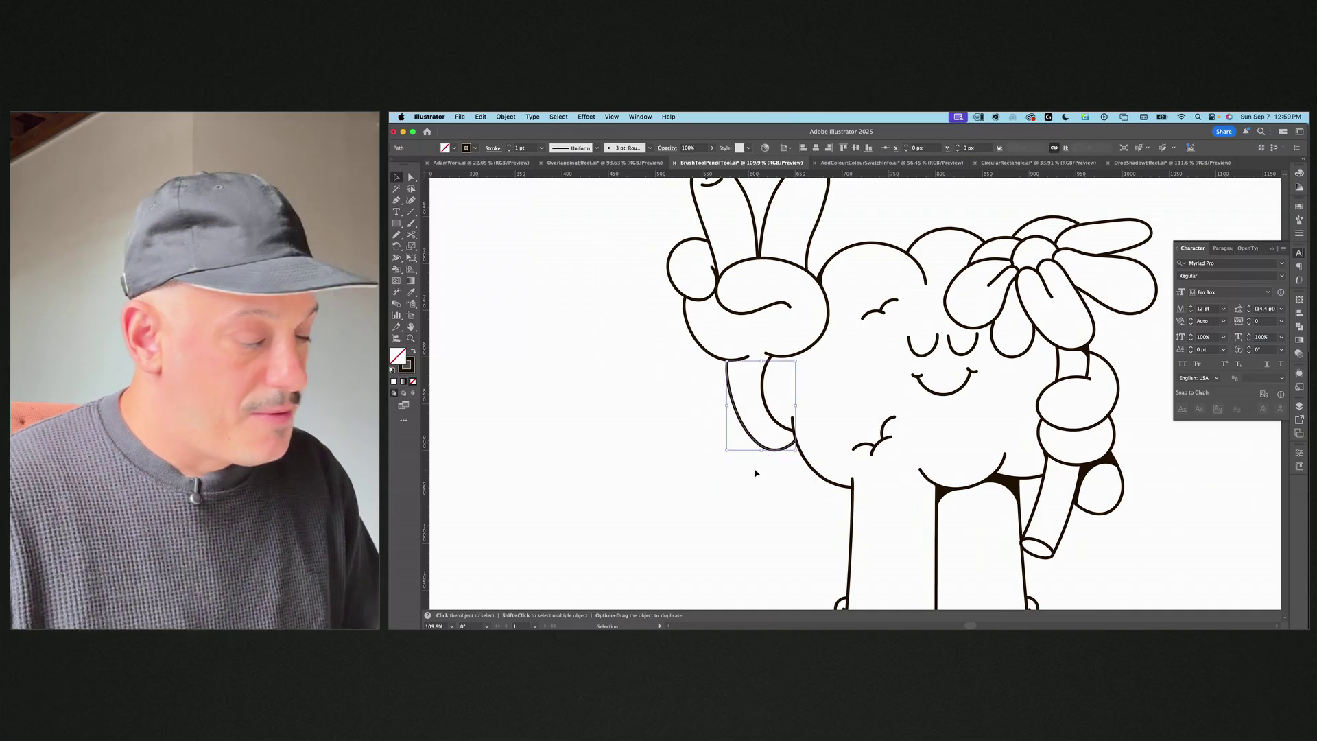
Step: Draw the outer arm line, about 80 by 107 px, from the raised hand to the body with the Pencil tool, then delete it
key("z")
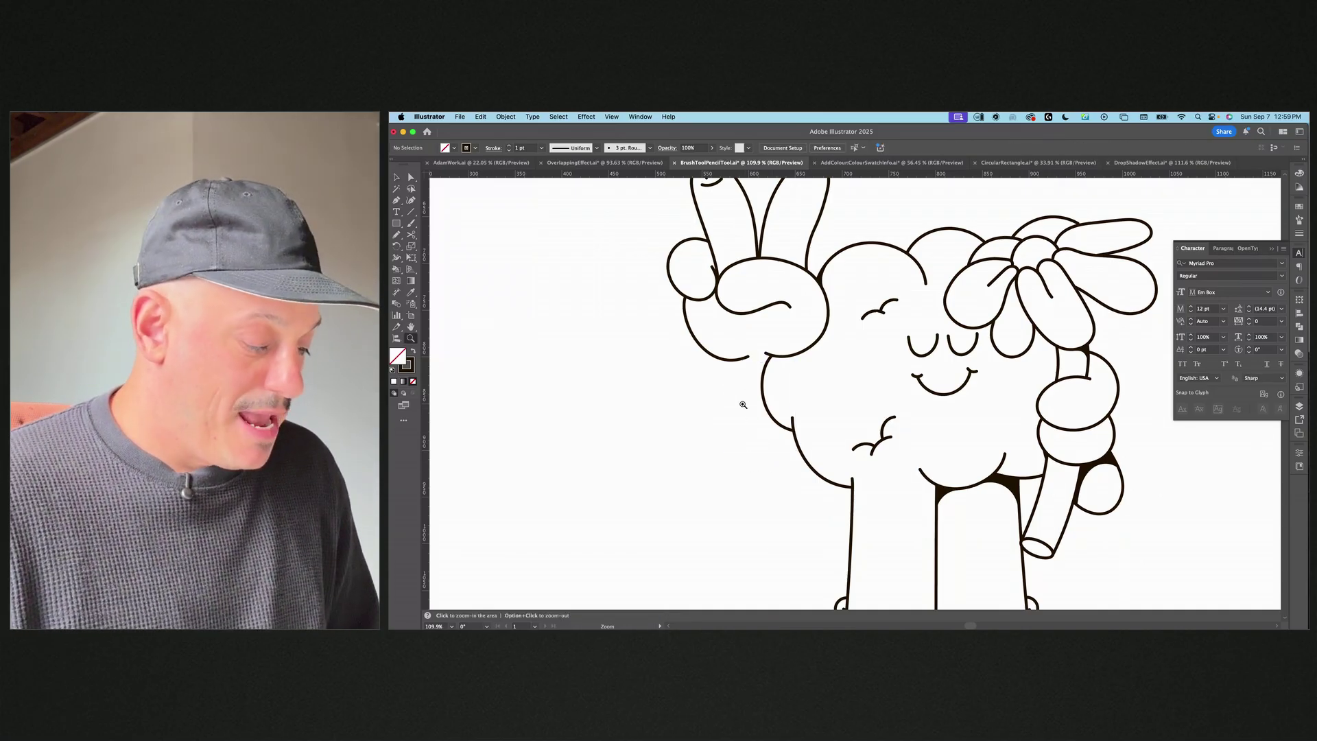
left_click(738, 398)
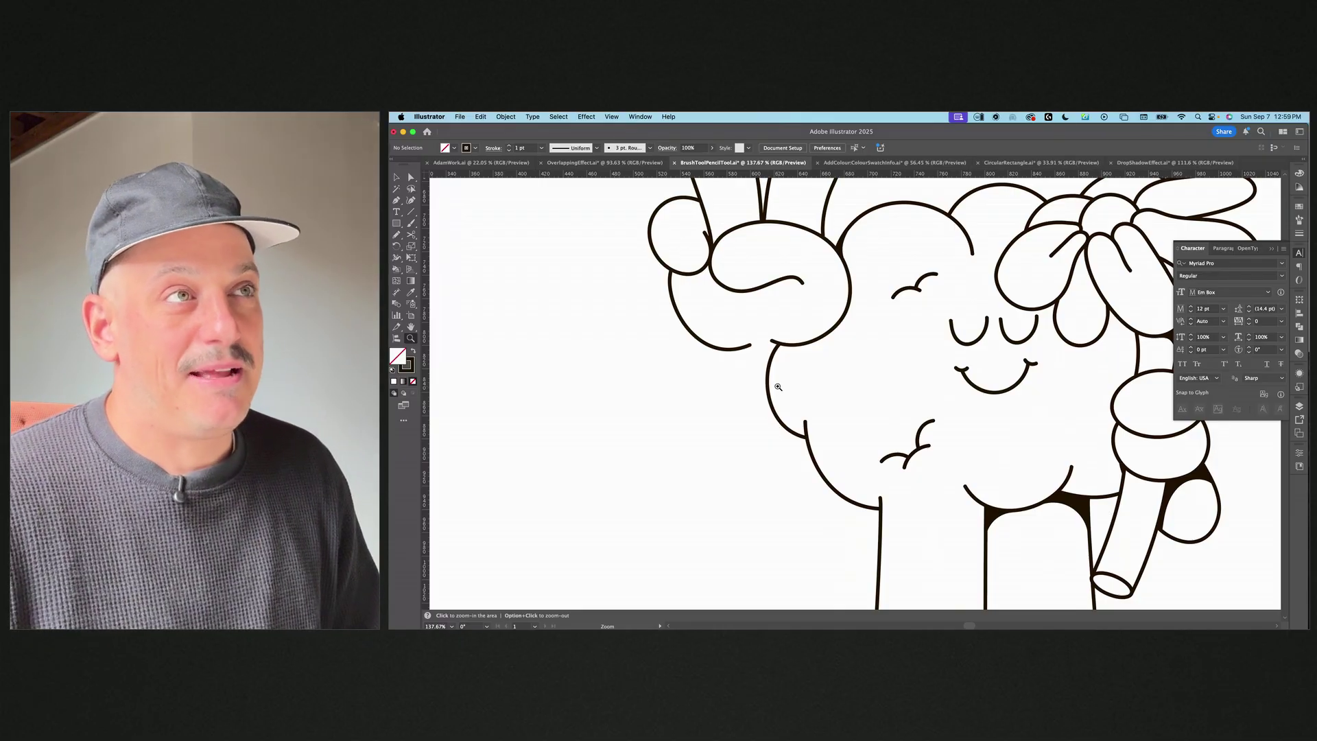
key("n")
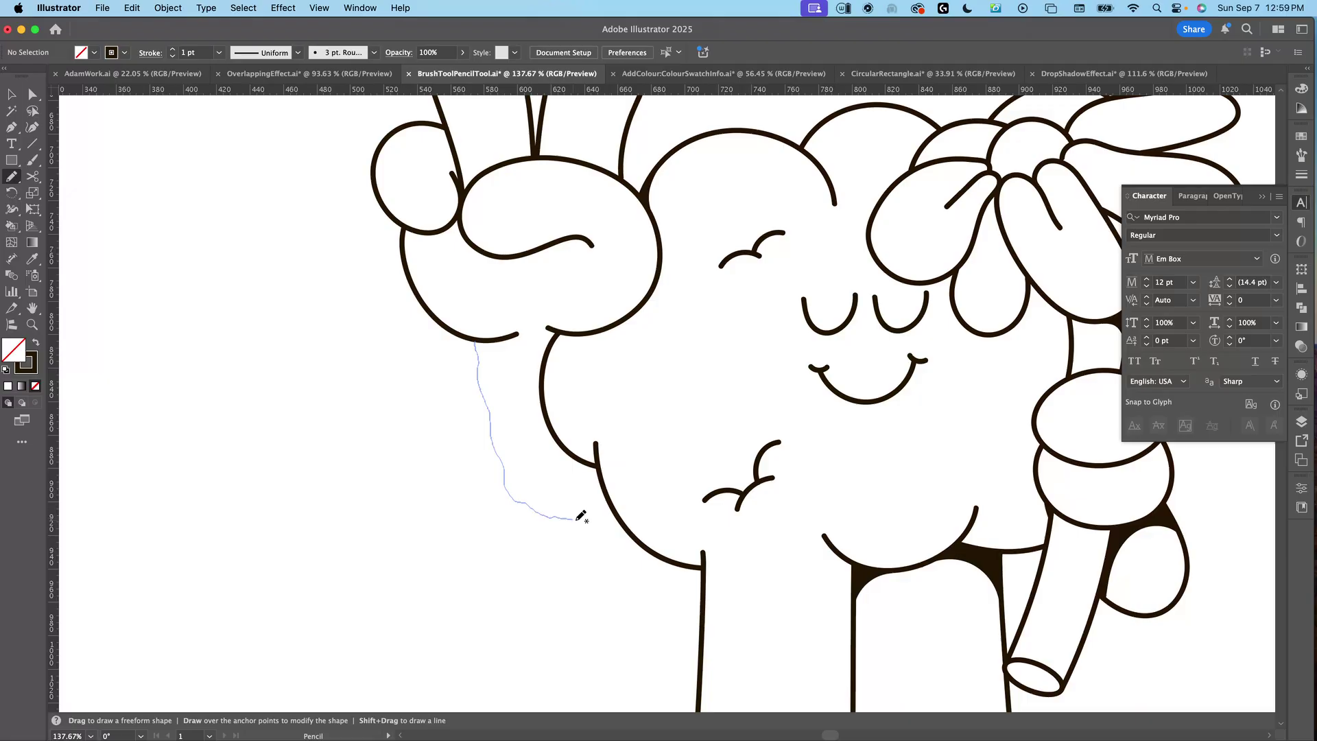
left_click_drag(610, 502, 609, 504)
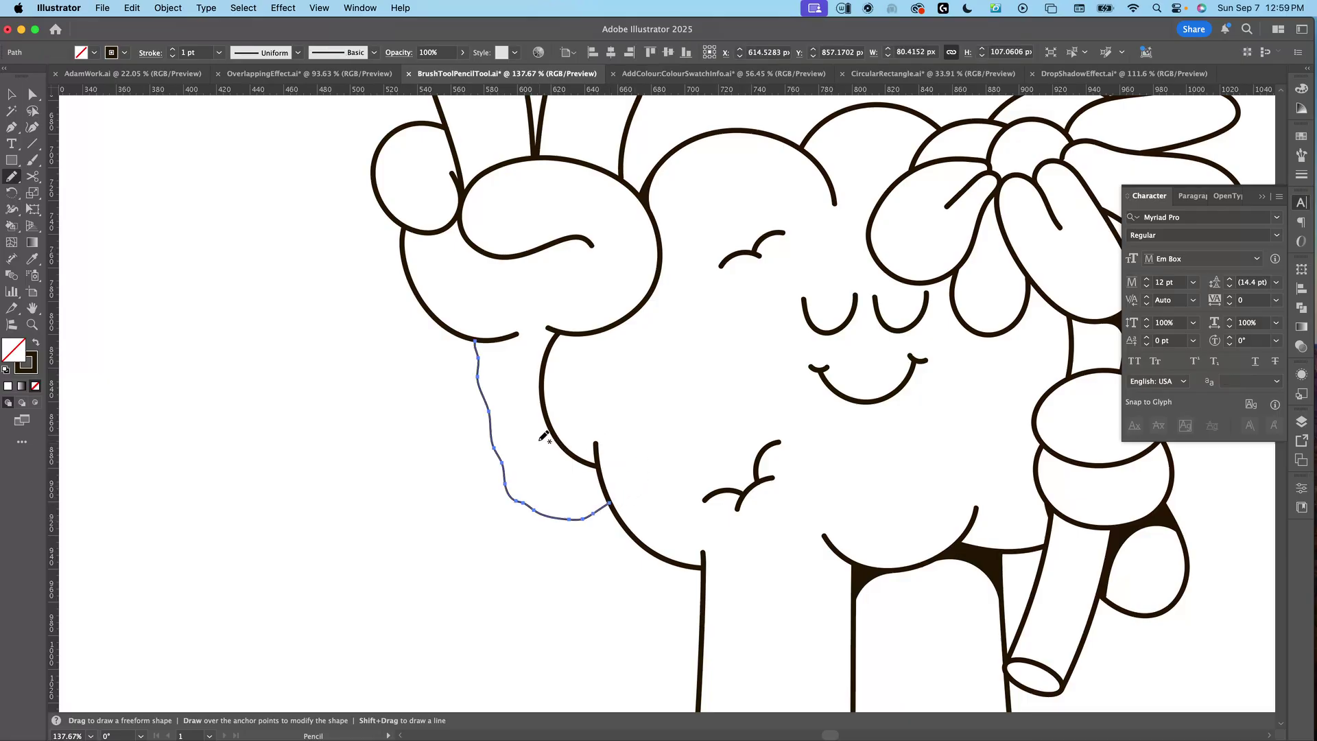
key("Delete")
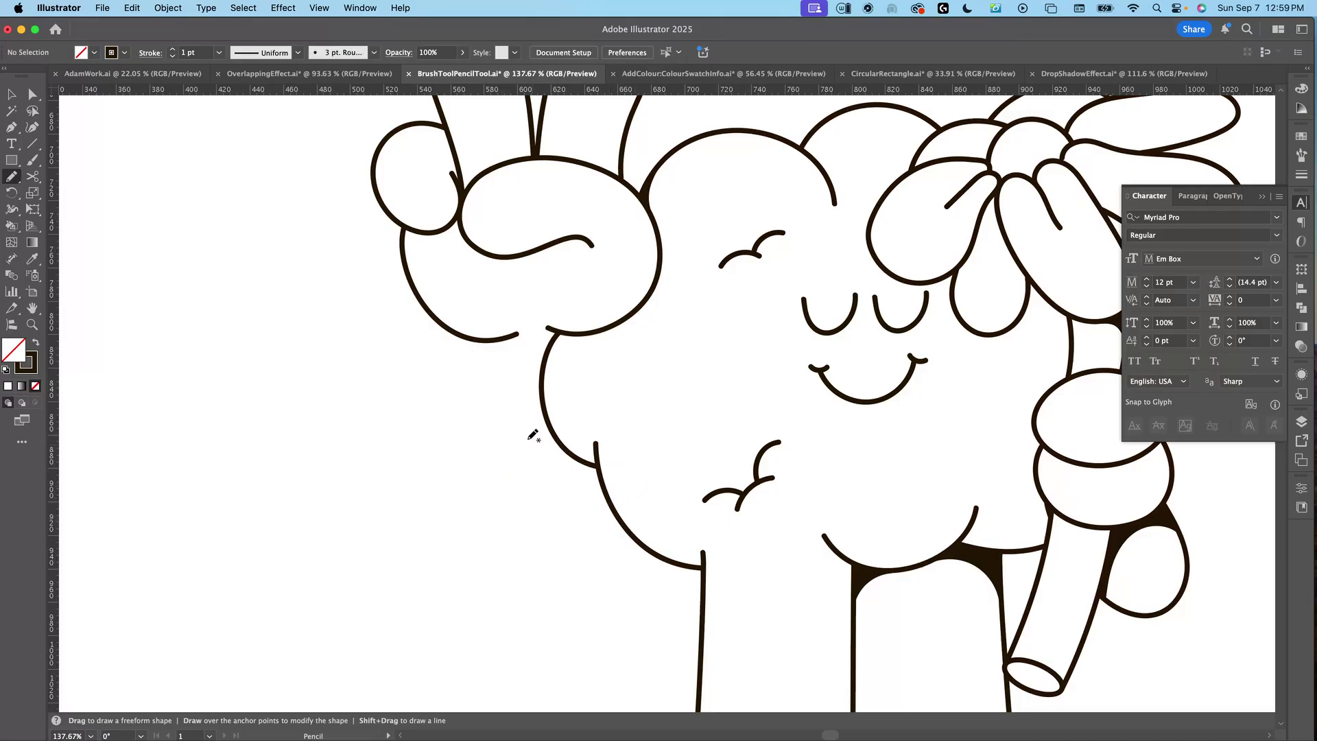
Step: Change the Pencil tool options so that Live preview is enabled
double_click(12, 178)
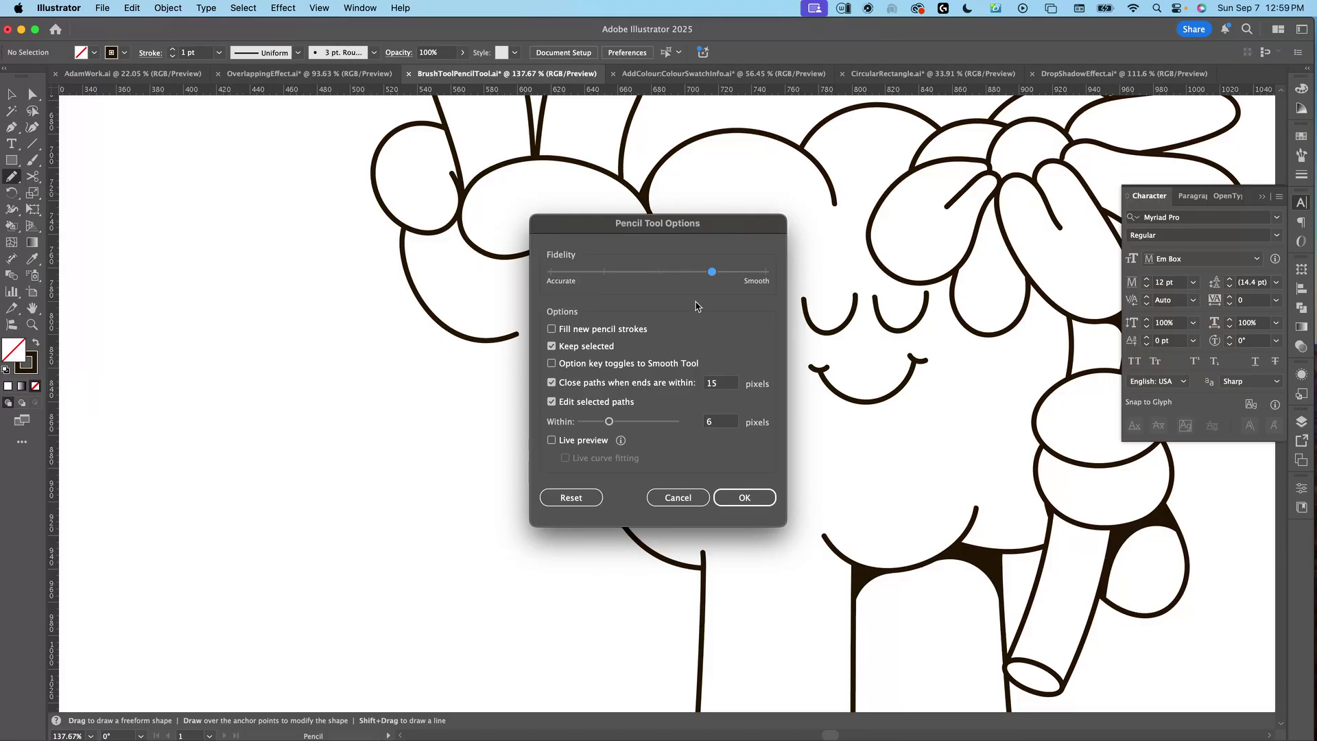
left_click(551, 440)
left_click(743, 497)
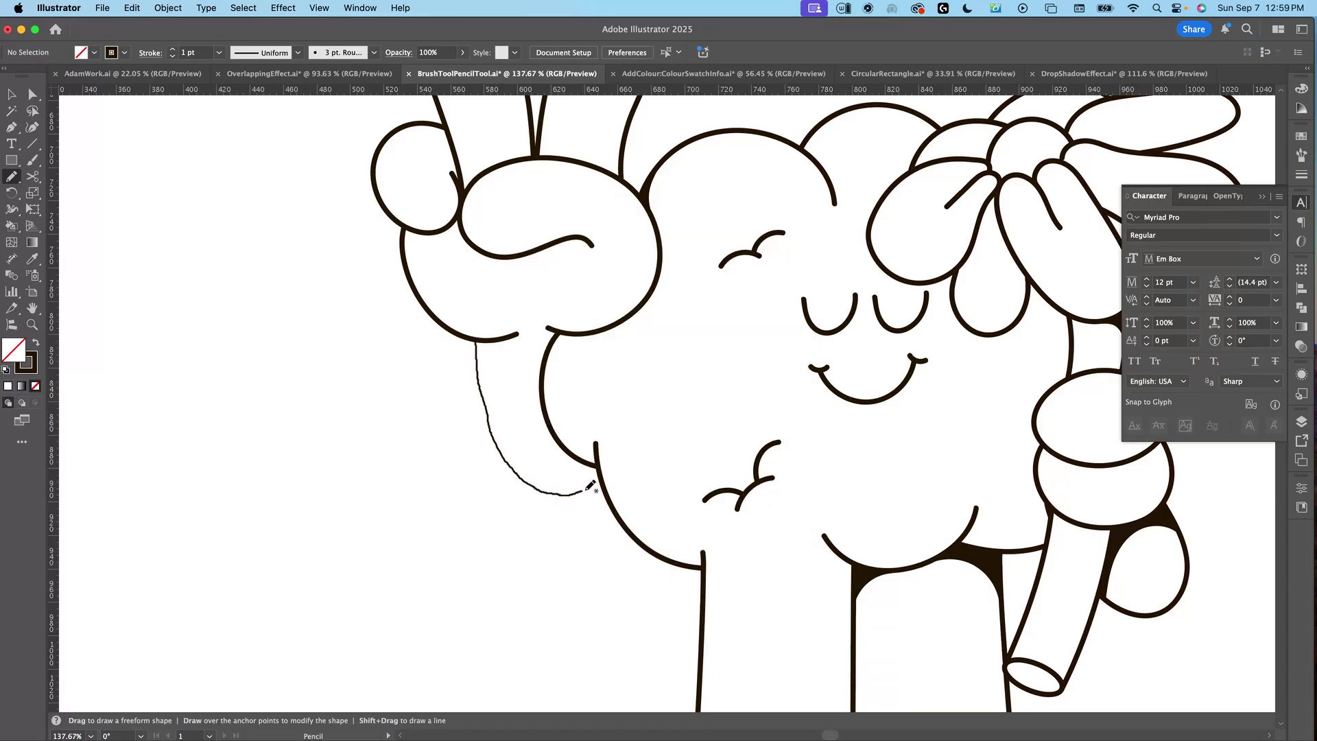
Step: Draw the outer arm line, about 74 by 92 px, from the raised hand to the body with the Pencil tool and give it a 3 pt stroke
left_click_drag(599, 483, 601, 482)
key("v")
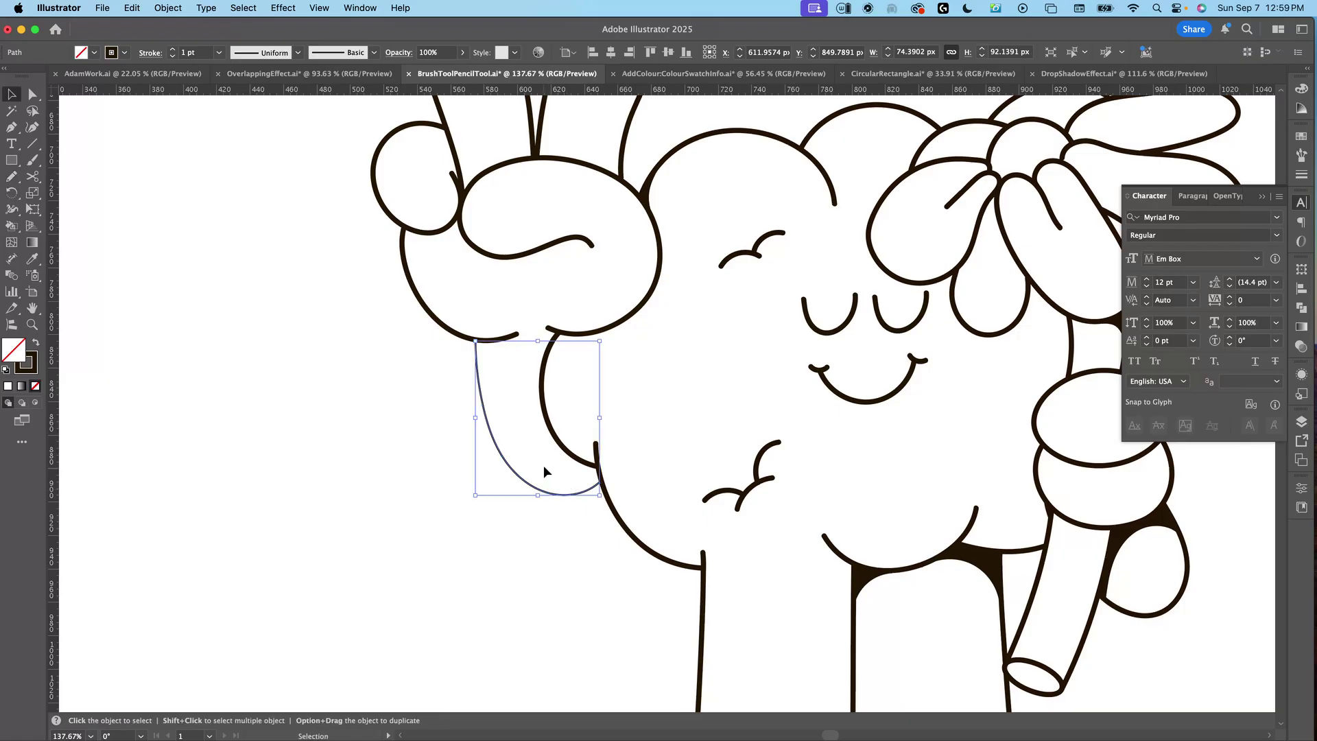
left_click(172, 49)
left_click(172, 49)
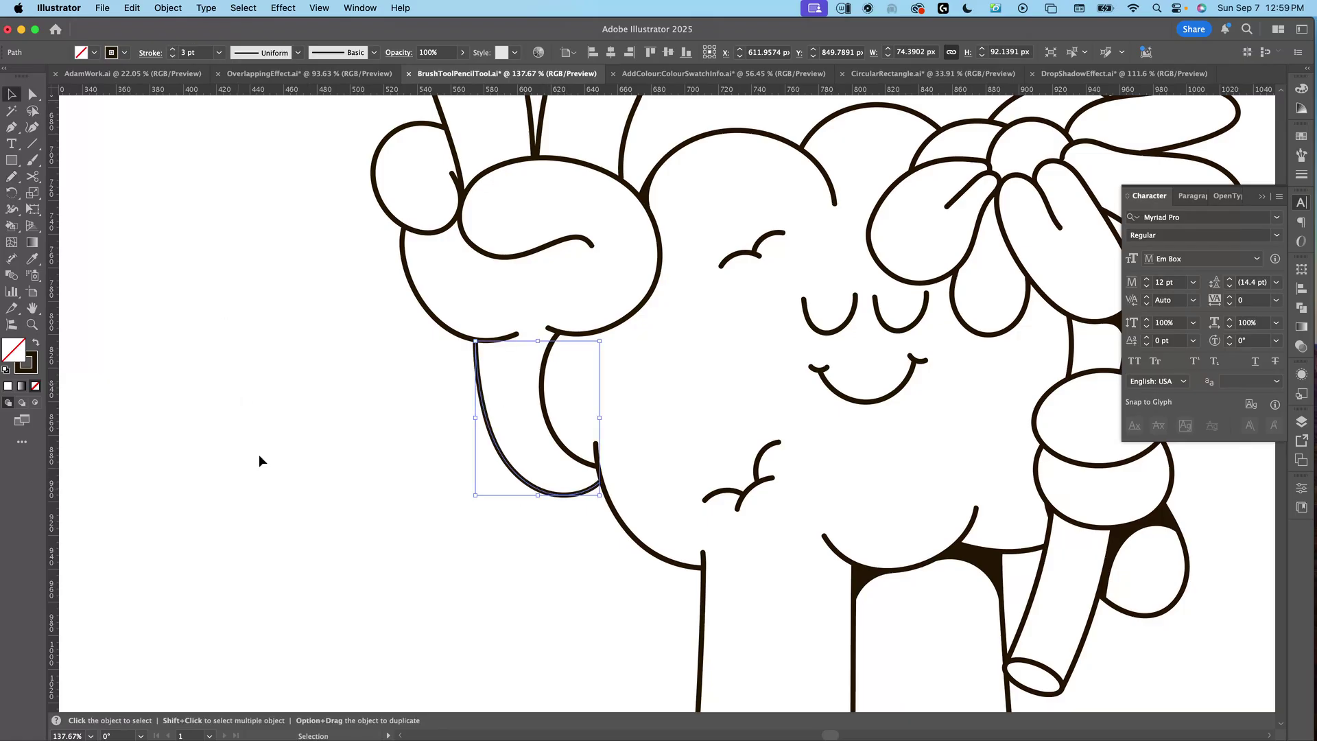
left_click(258, 454)
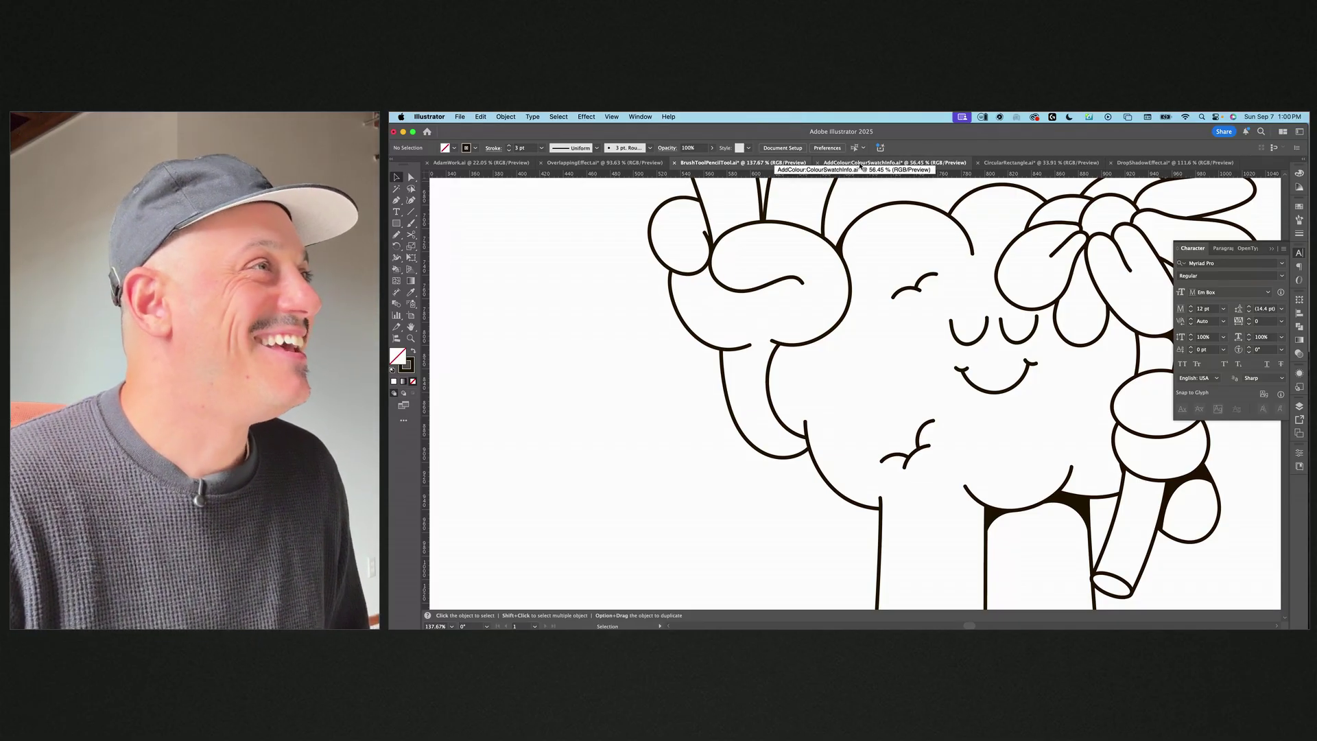
Step: Switch to the AddColour:ColourSwatchInfo document and bring the character's boots and the colour swatches into view
left_click(858, 164)
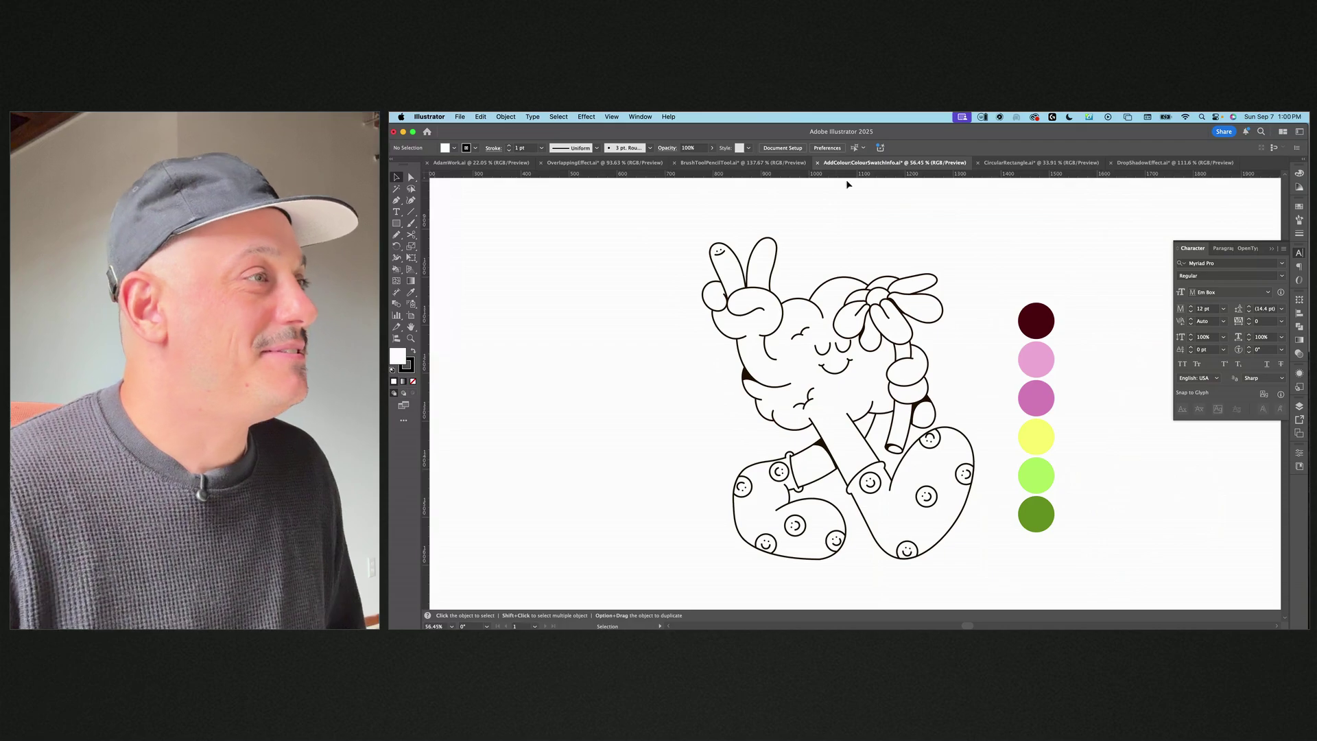
left_click_drag(862, 411, 847, 403)
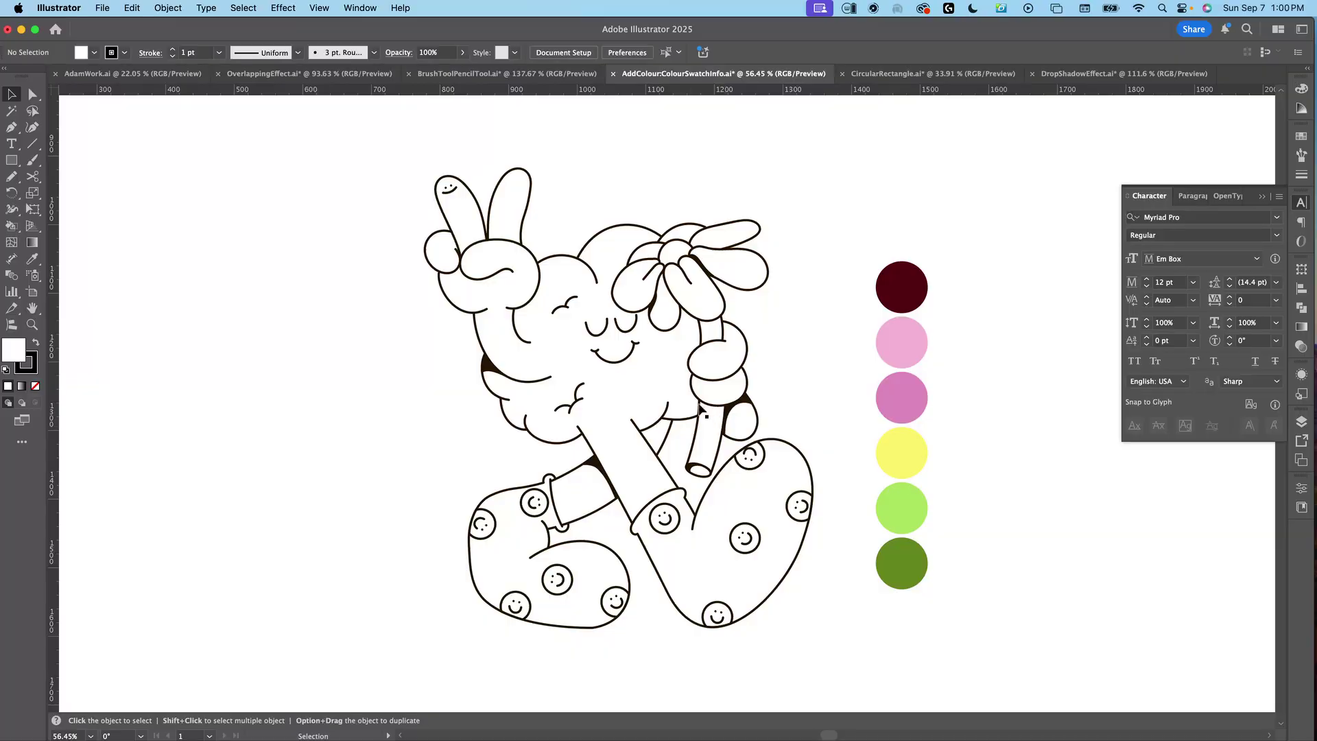
key("z")
left_click_drag(871, 379, 909, 406)
left_click(740, 462)
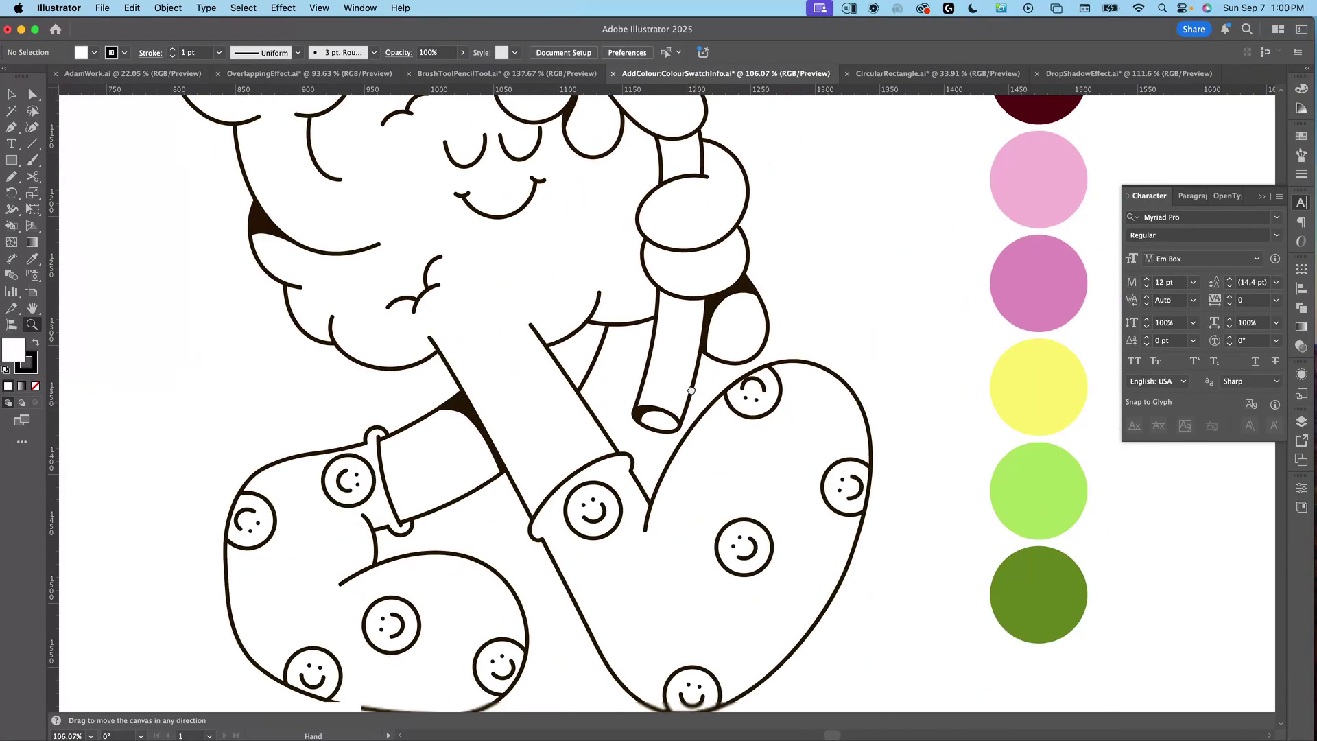
Step: Sample the yellow swatch and draw a circle about 42 px wide over the cuff's smiley, arranged behind its linework
key("i")
left_click(1011, 364)
key("l")
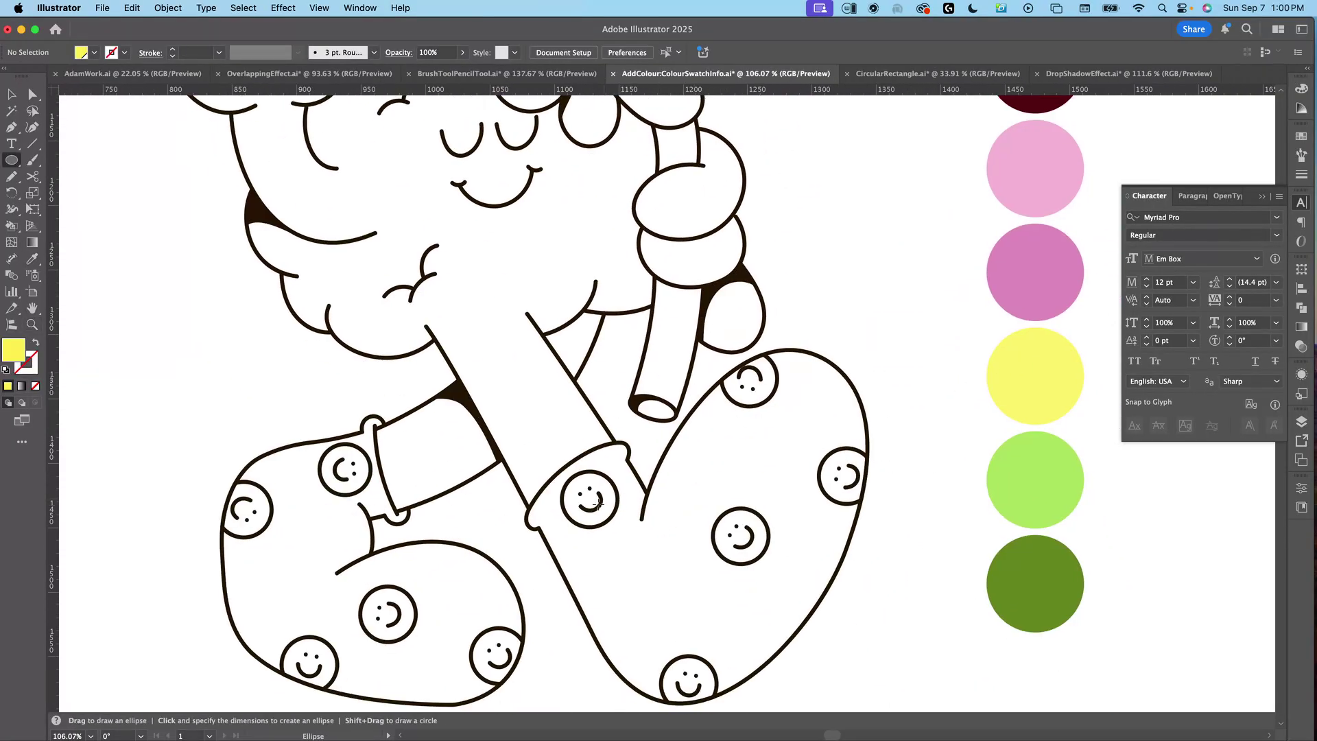
left_click_drag(582, 504, 594, 526)
key("v")
key("super+bracketleft")
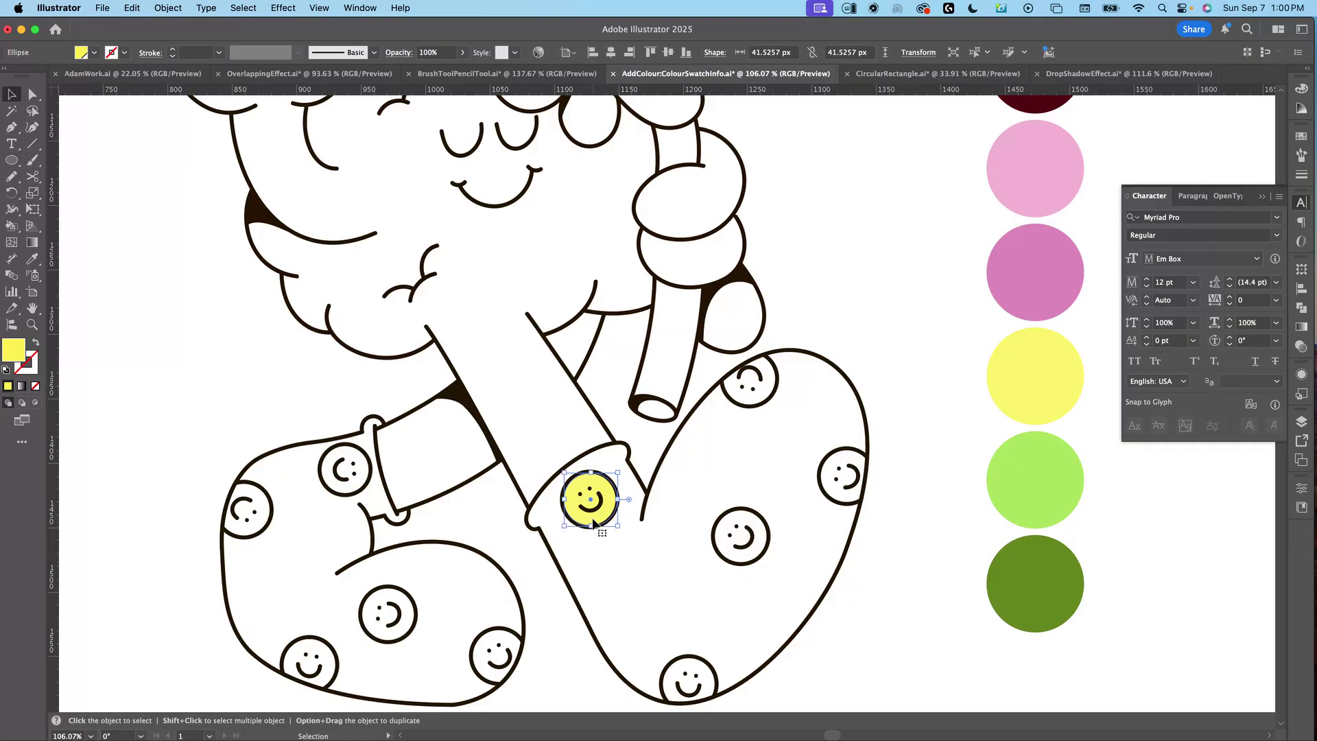
left_click(856, 367)
Step: Sample the light green swatch, trace the lower flower stem with the Paintbrush, about 52 by 102 px, and fill the shape with the same green
key("i")
left_click(1013, 475)
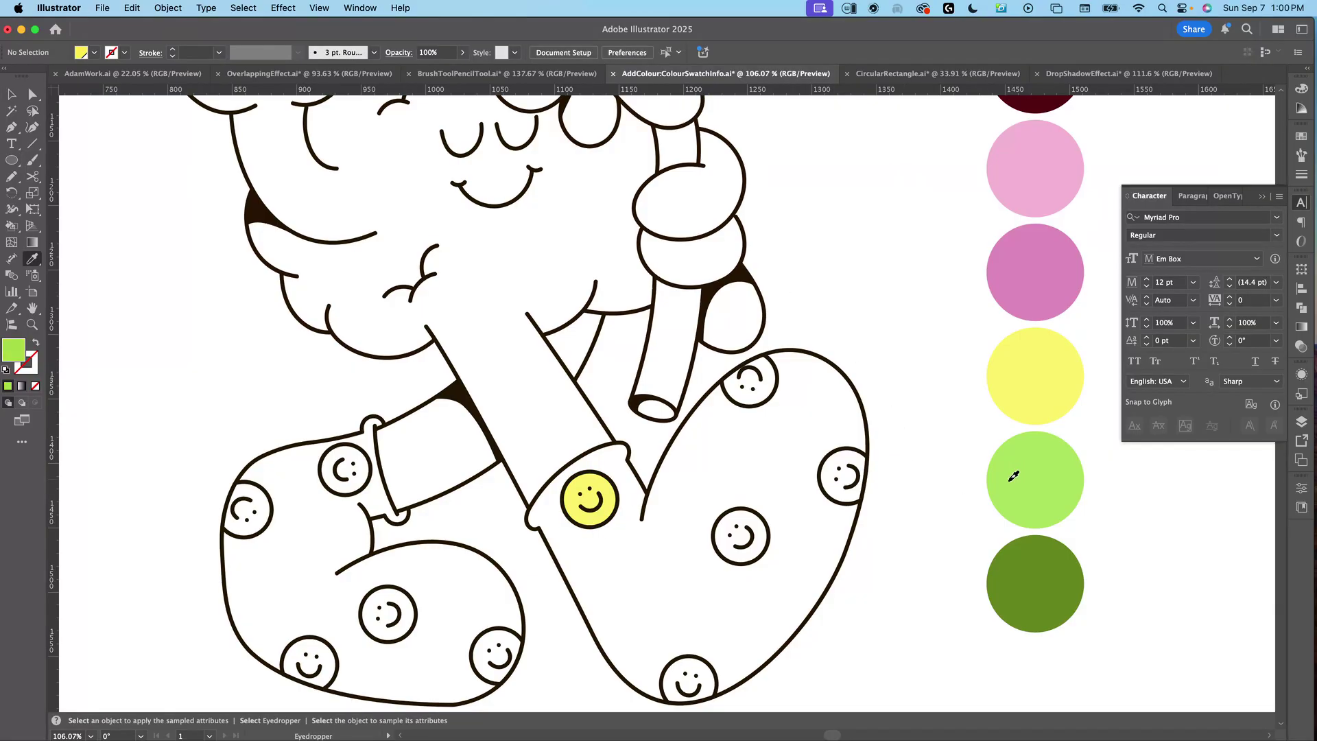
key("n")
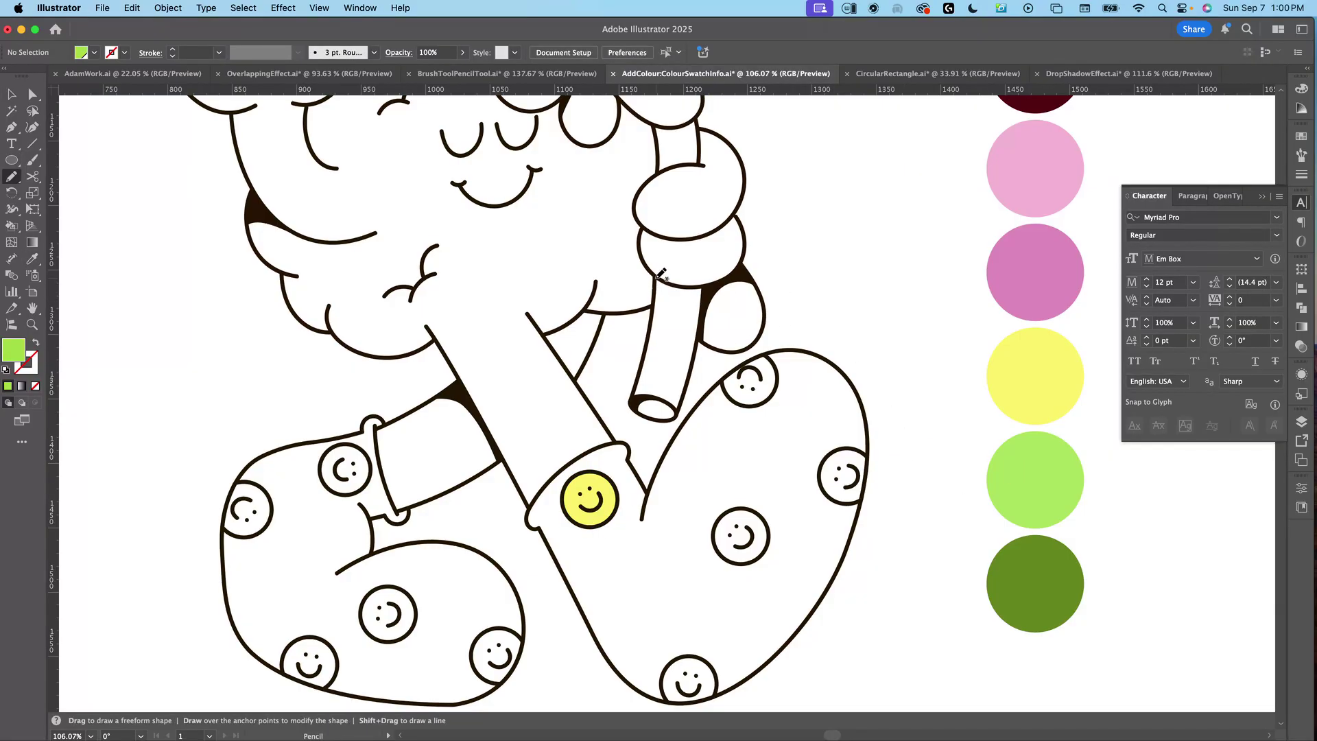
key("b")
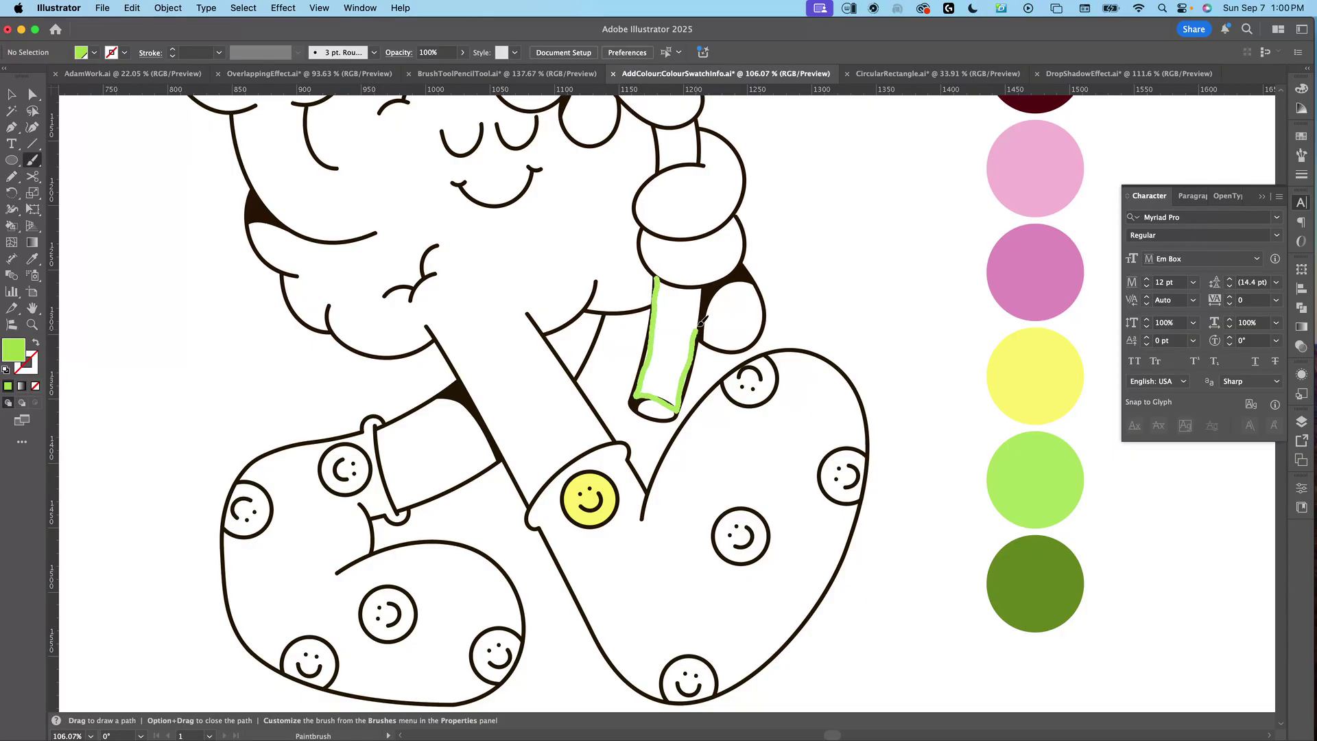
left_click_drag(664, 278, 663, 279)
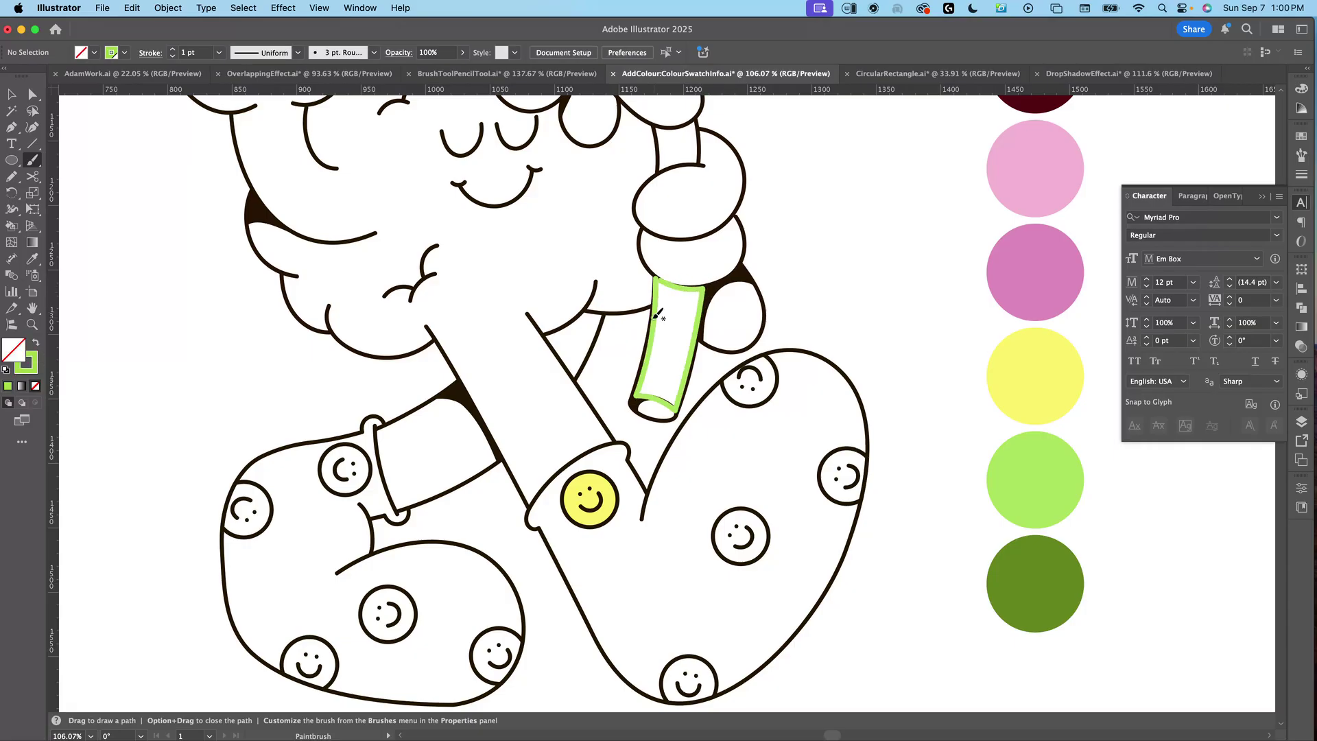
key("v")
key("period")
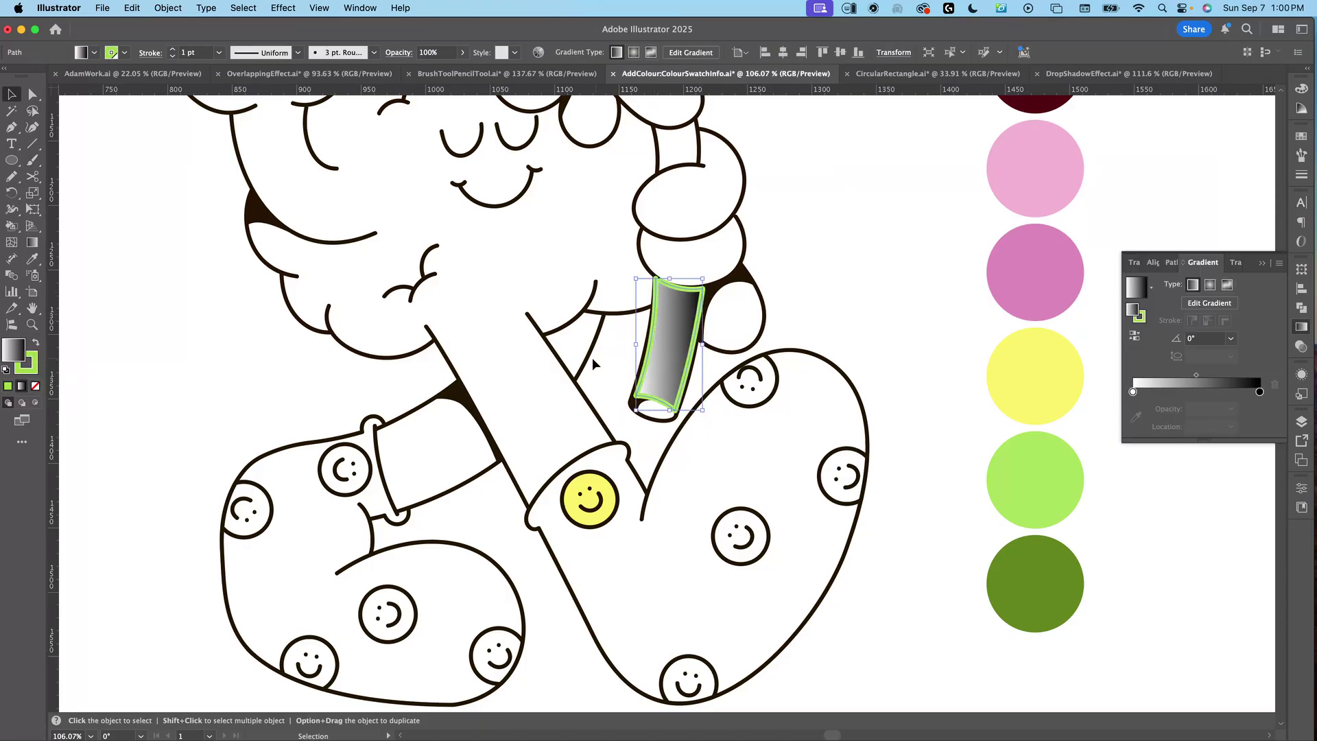
key("comma")
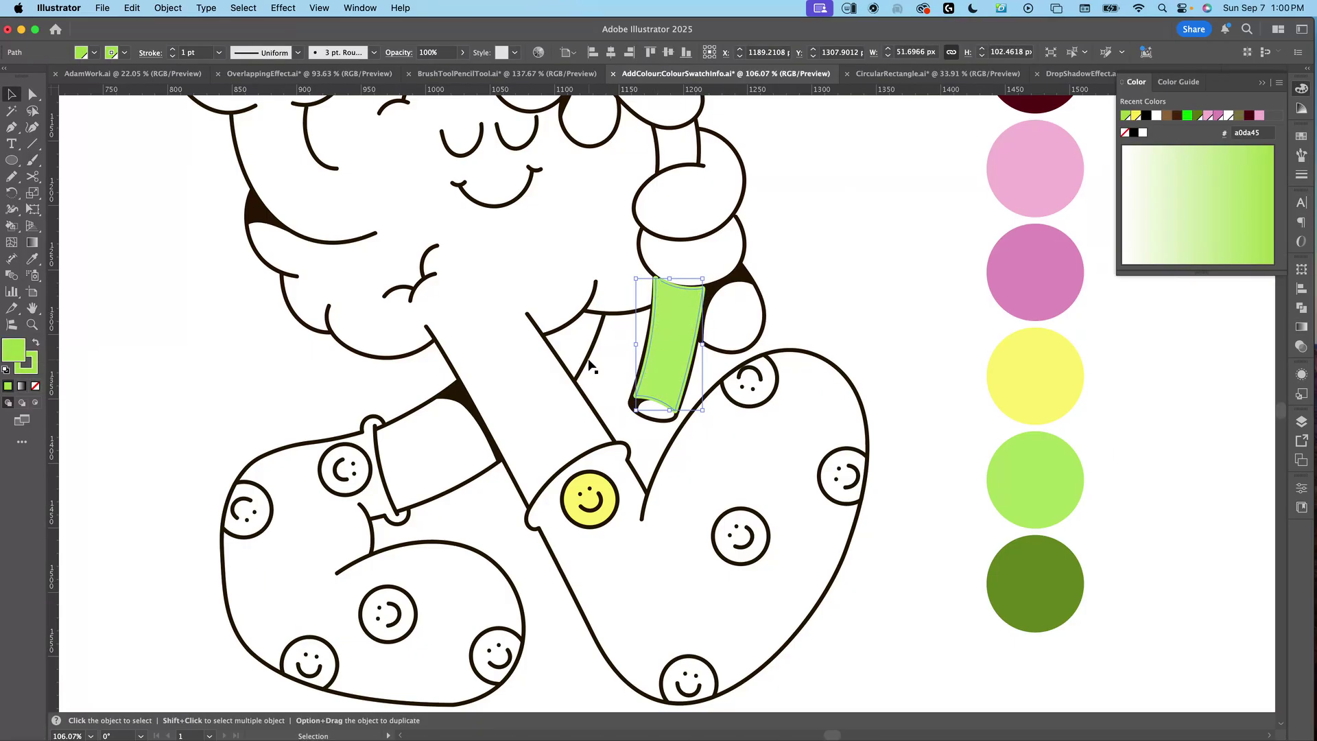
left_click(832, 308)
Step: Fit the lower corner anchor point of the green stem shape to the stem outline
key("z")
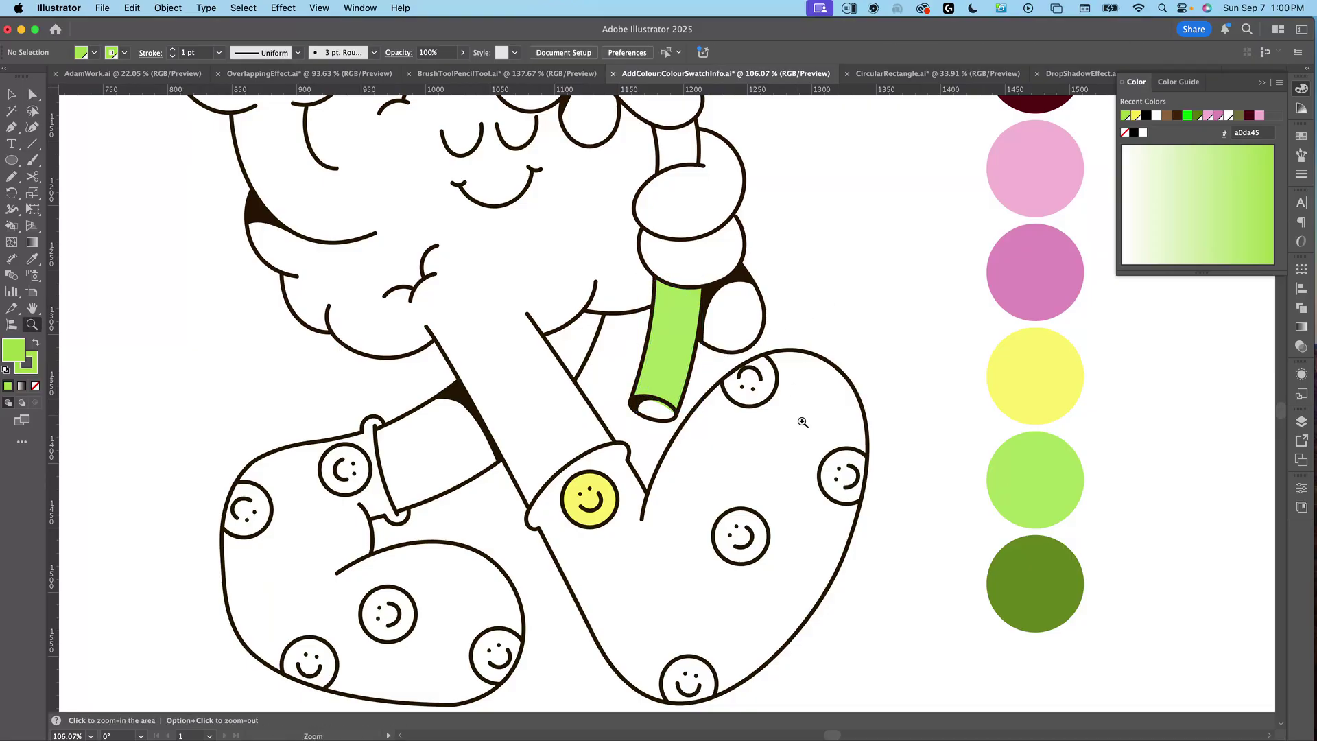
left_click(674, 381)
key("a")
left_click(664, 419)
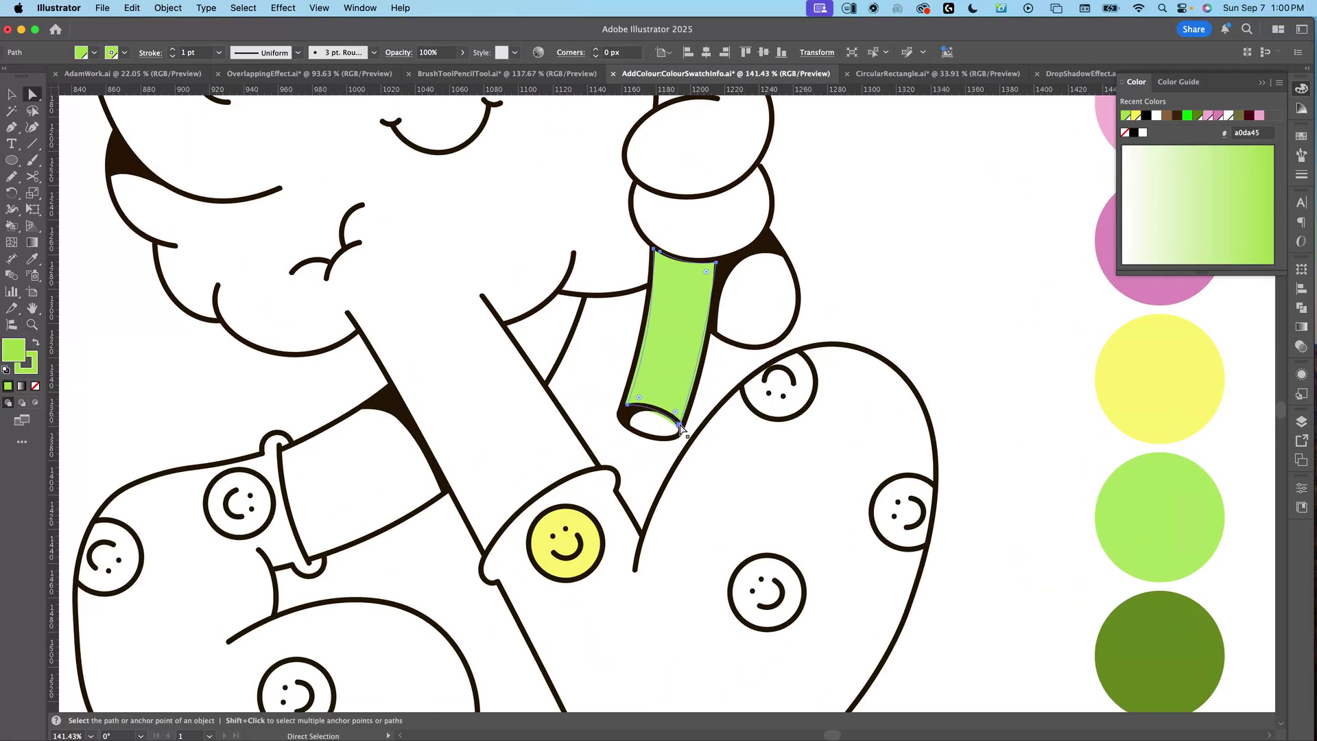
left_click(680, 426)
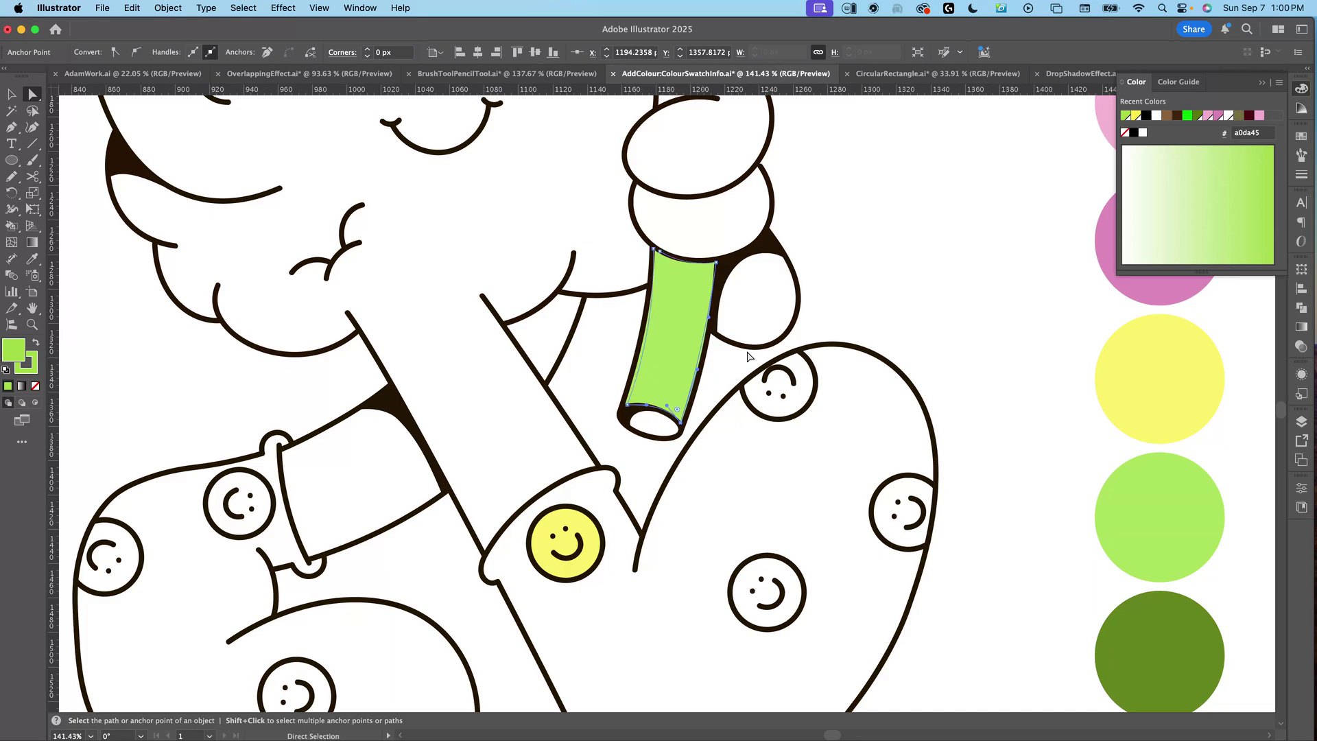
left_click(845, 282)
Step: Delete the green stem shape
key("z")
left_click_drag(805, 380, 717, 332)
left_click_drag(793, 425, 773, 441)
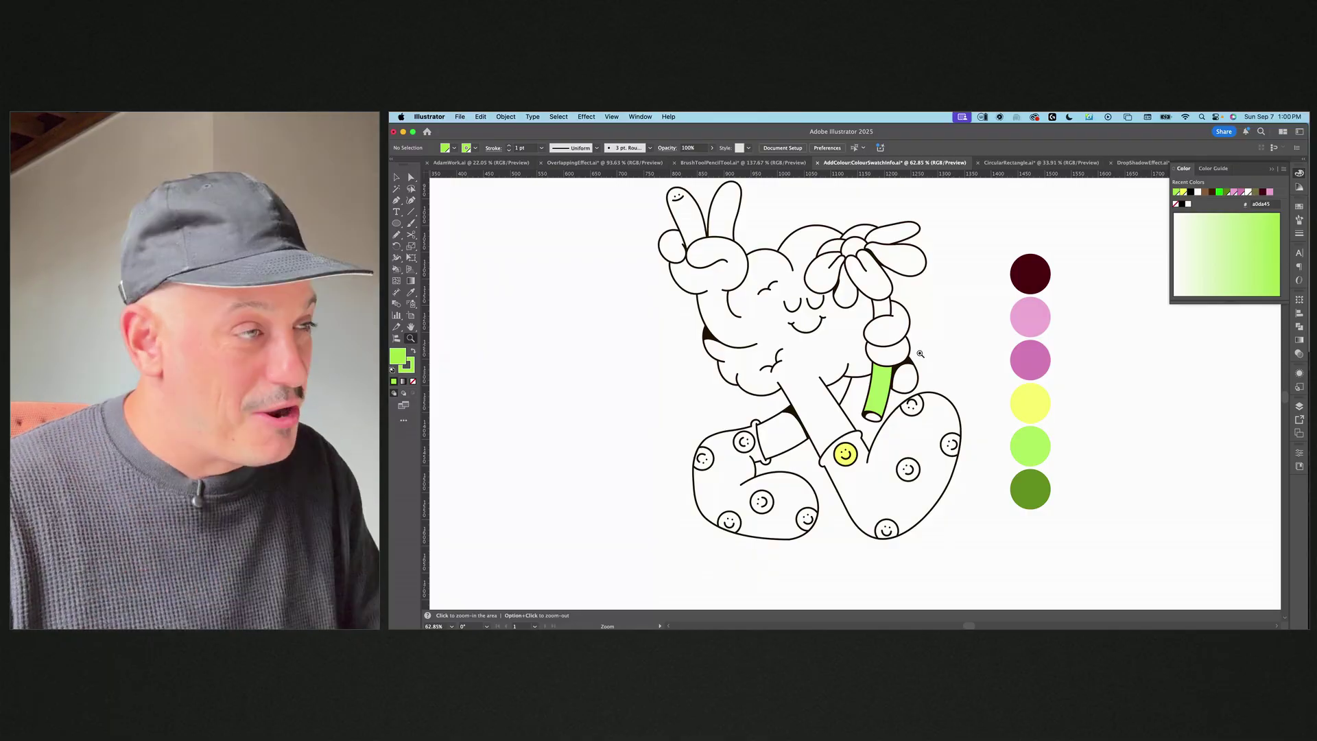
left_click_drag(930, 424, 910, 430)
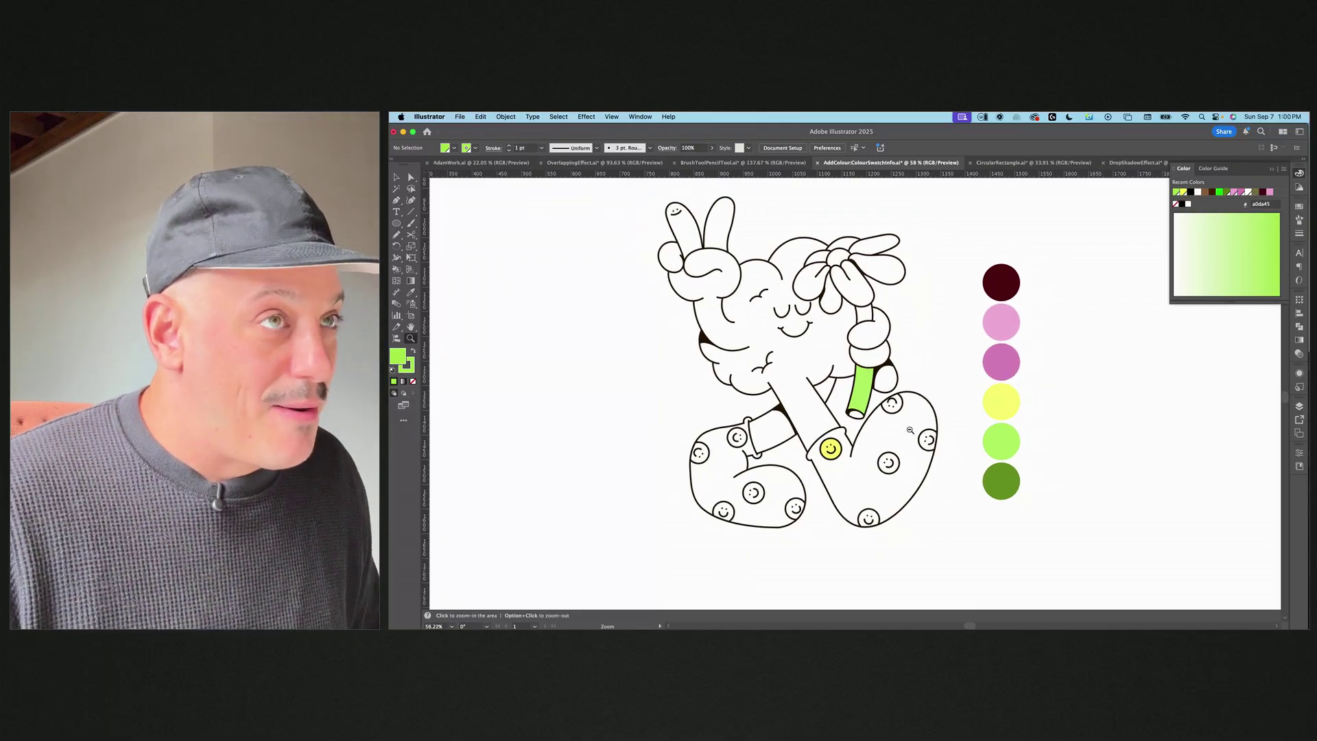
scroll(910, 429, "down", 3)
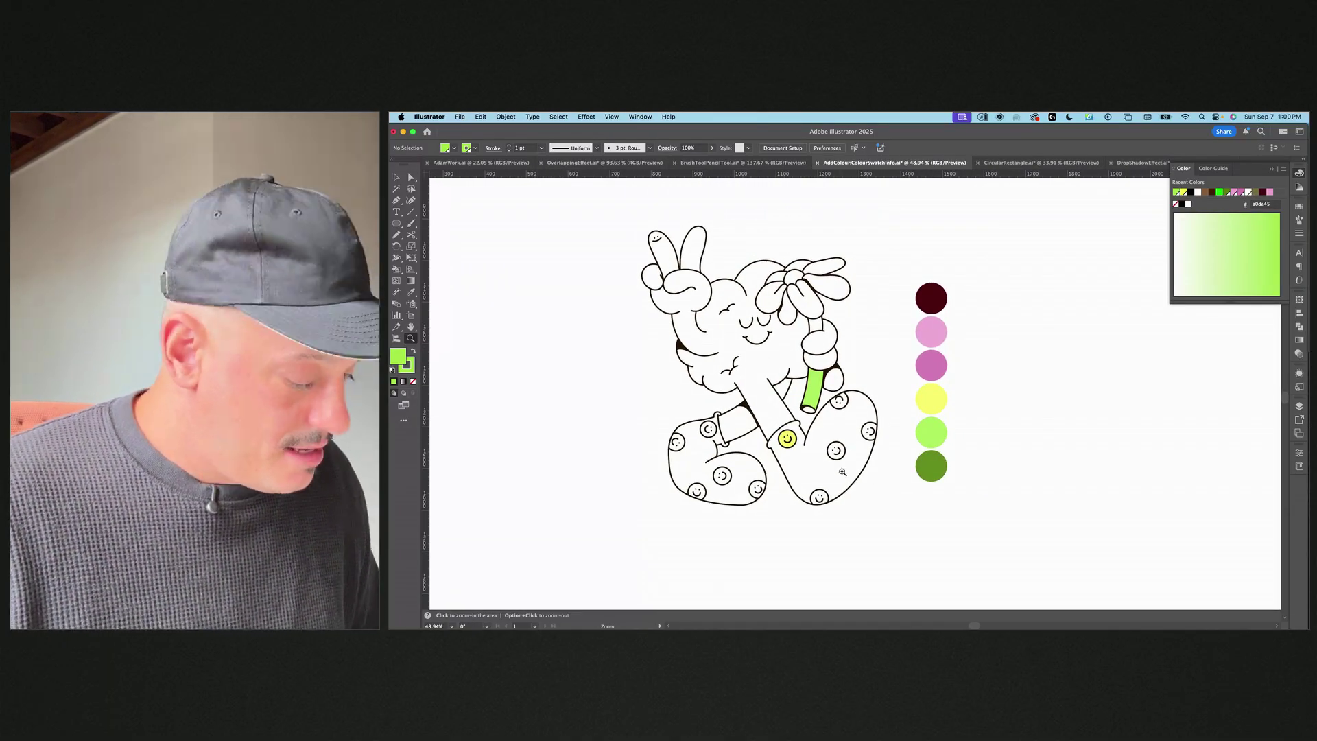
key("v")
left_click(614, 395)
key("BackSpace")
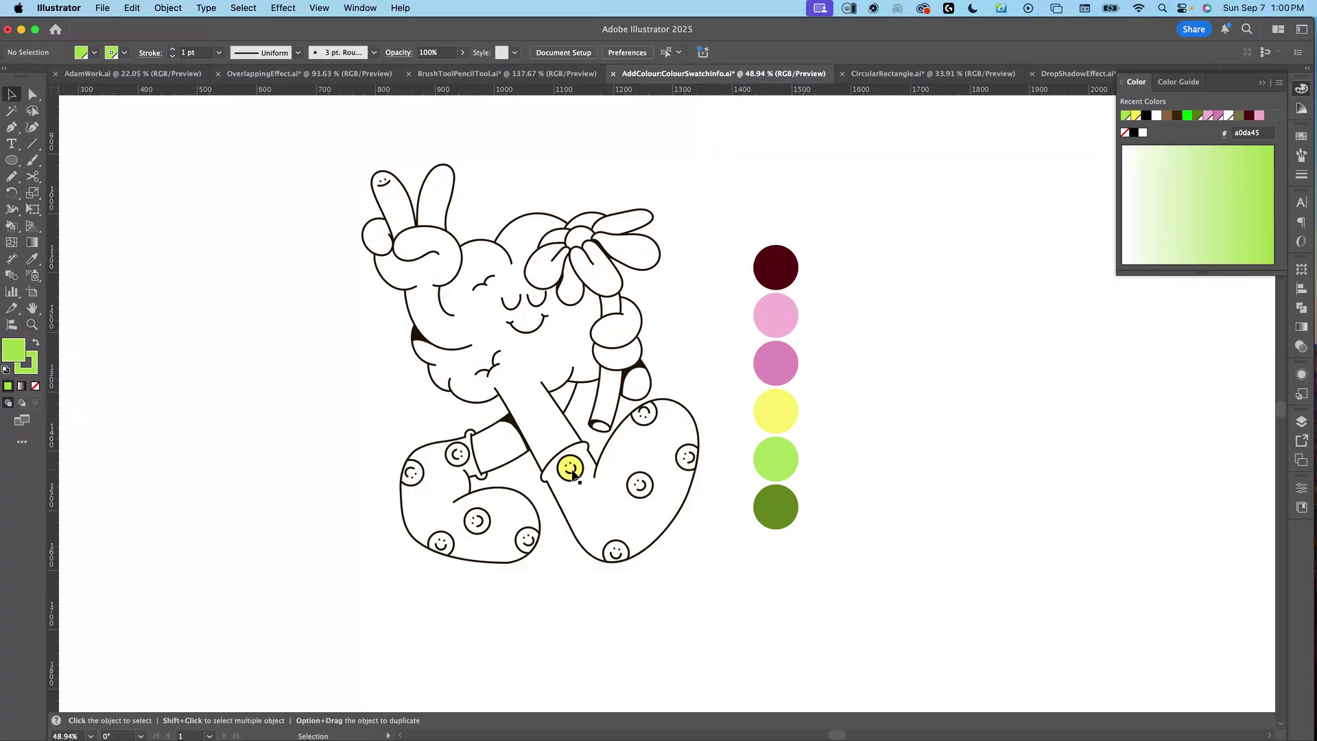
Step: Delete the yellow circle behind the smiley on the boot cuff
left_click(566, 473)
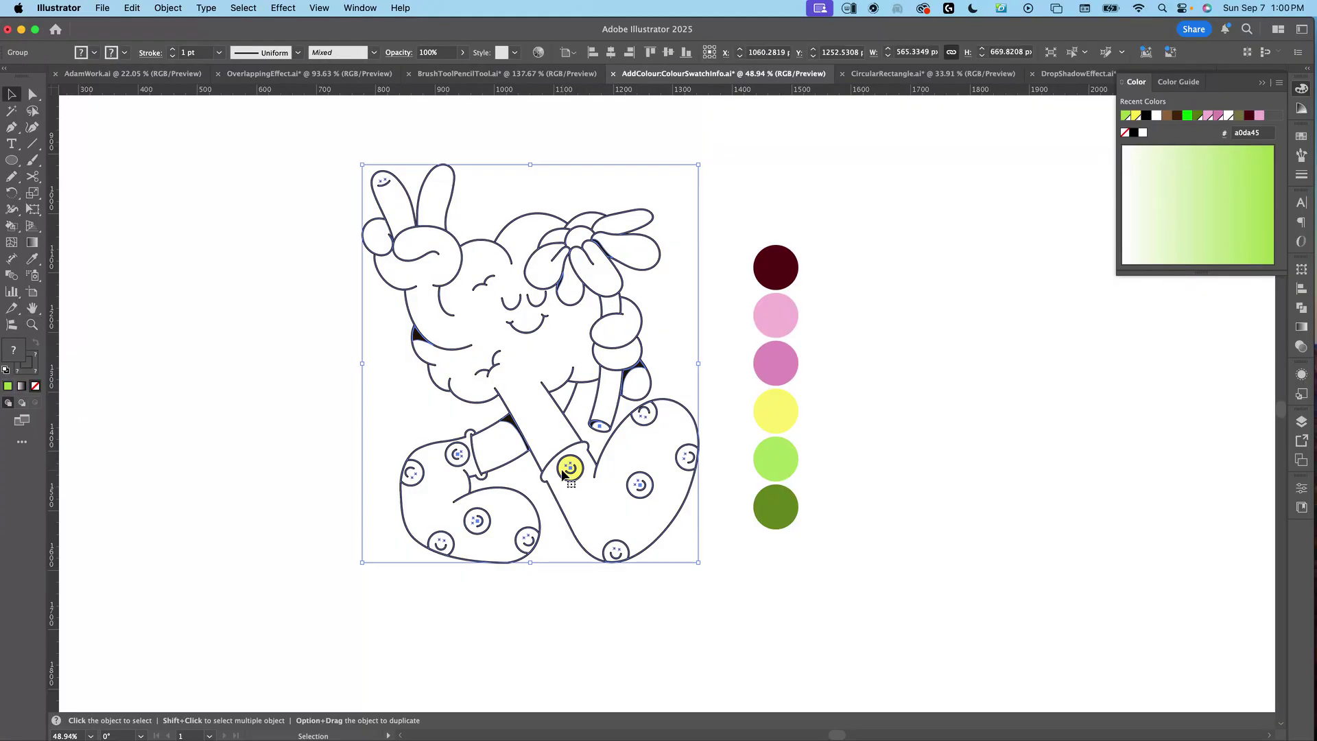
left_click(666, 379)
key("z")
left_click_drag(561, 466, 728, 535)
key("v")
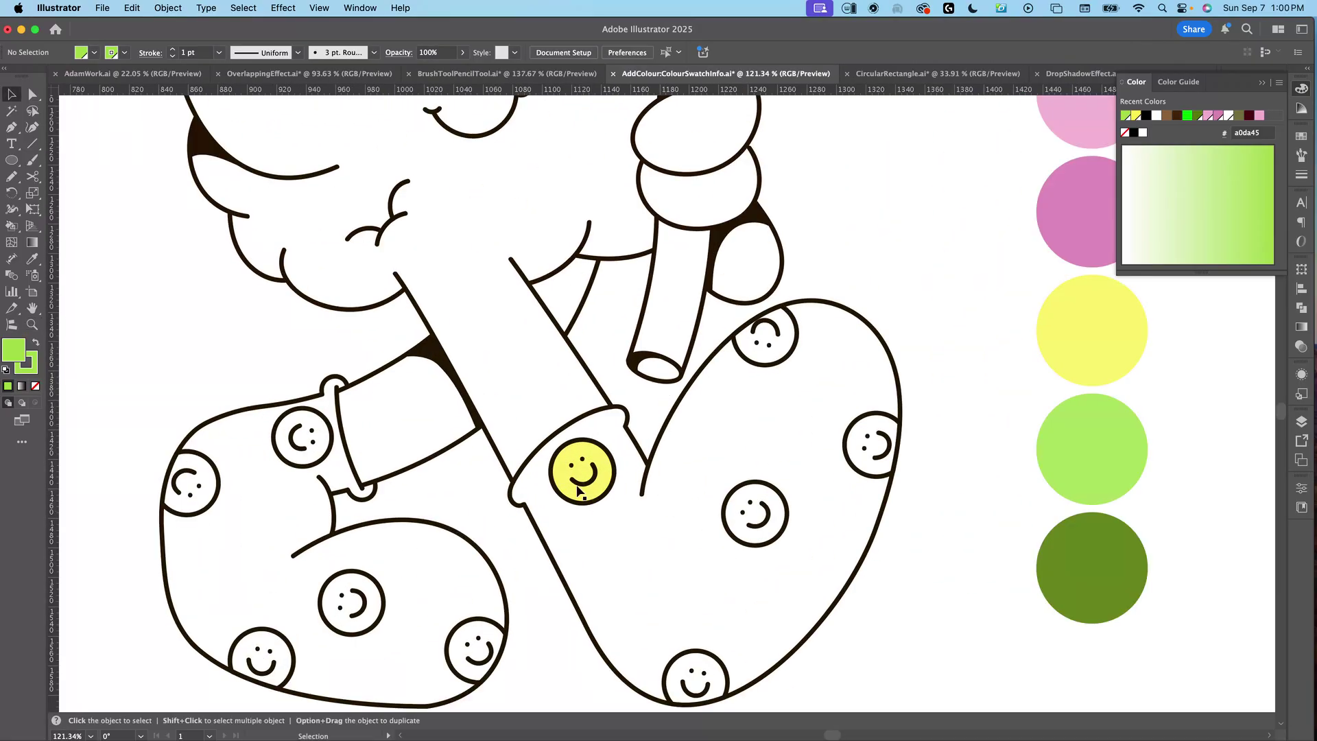
left_click(564, 479)
key("Delete")
Step: Duplicate the whole character linework group to the right of the colour swatches and keep the copy selected
key("z")
left_click_drag(746, 478, 614, 438)
key("space")
left_click_drag(613, 439, 544, 544)
key("v")
left_click_drag(739, 265, 477, 692)
left_click_drag(675, 580, 960, 461)
left_click(1098, 424)
key("space")
left_click_drag(999, 356, 843, 562)
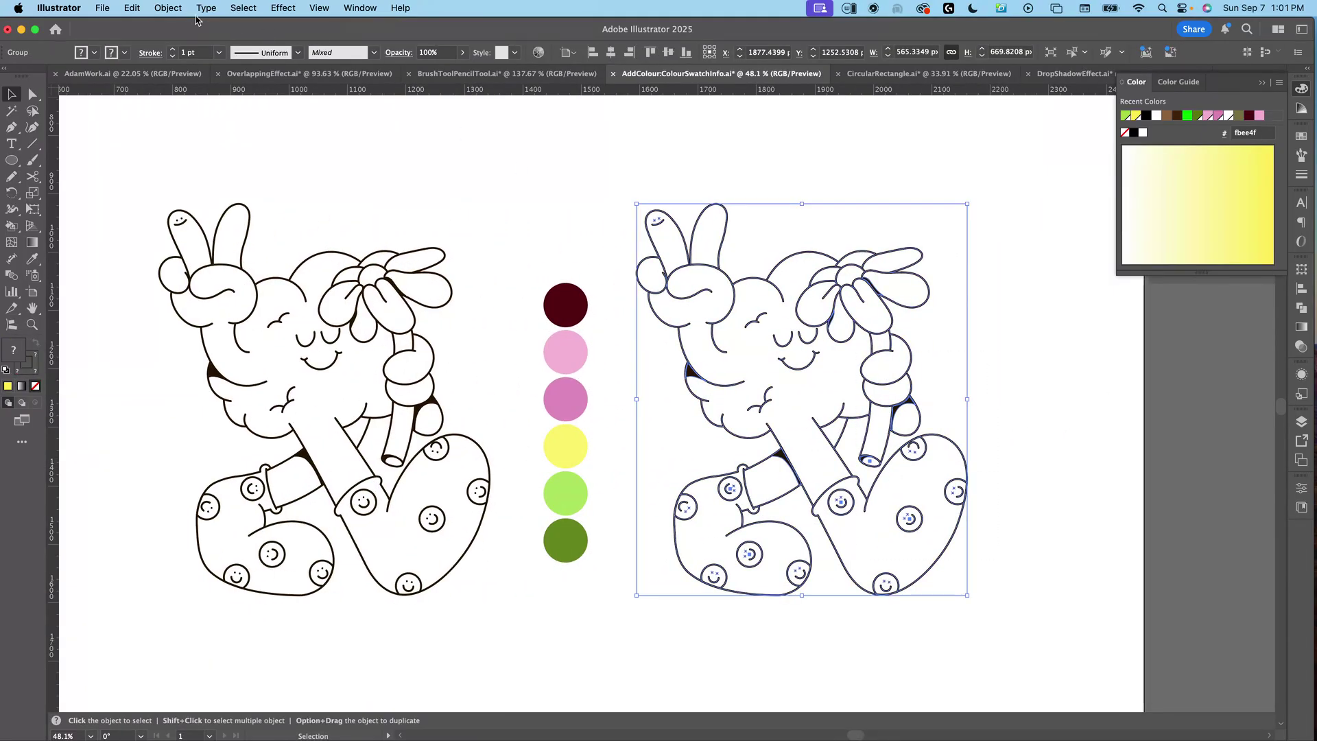
Step: Apply Expand Appearance and Expand to the copied character linework
left_click(170, 9)
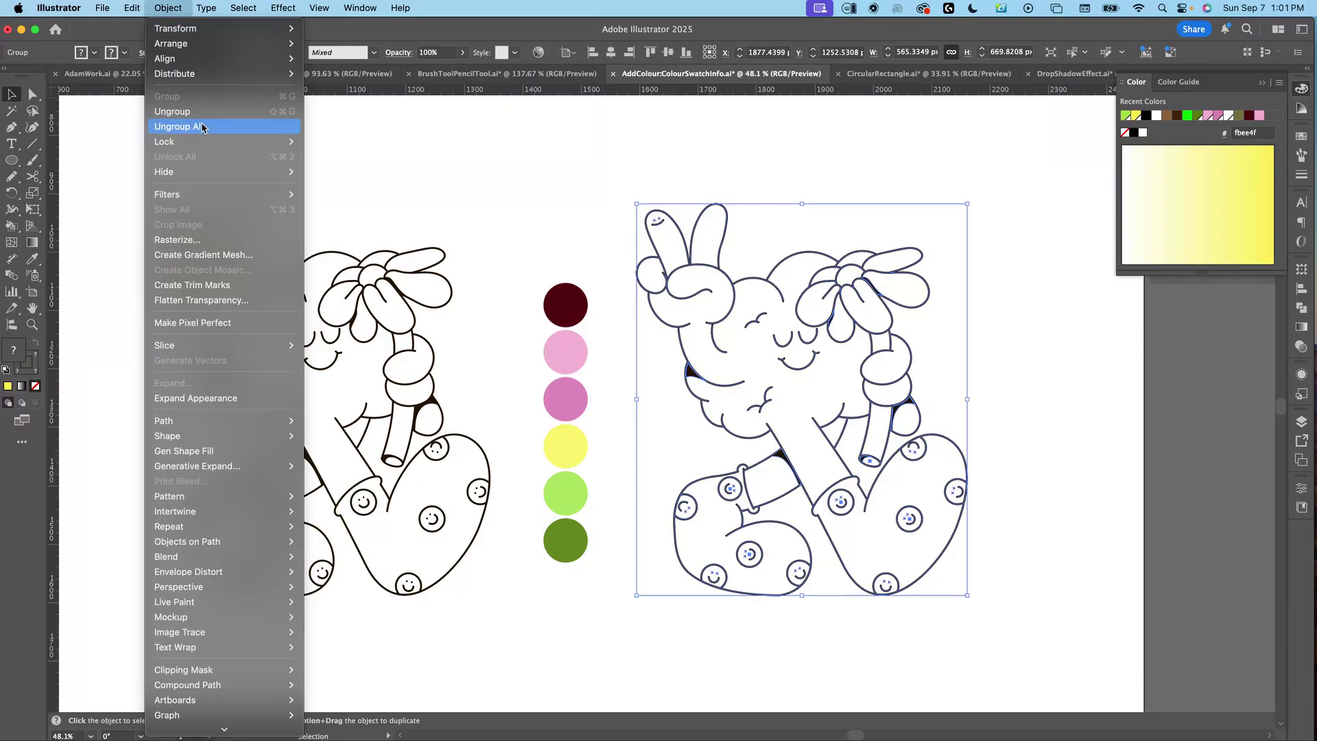
left_click(236, 400)
left_click(174, 5)
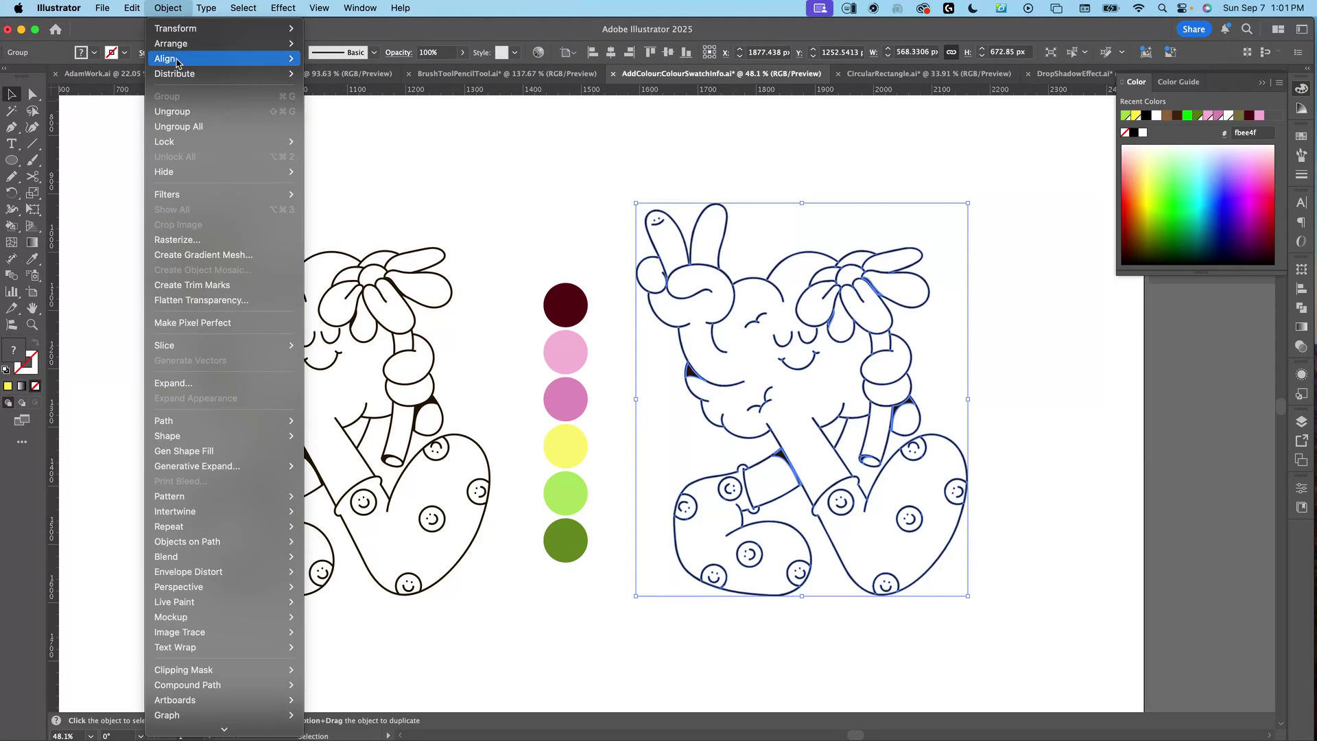
left_click(218, 386)
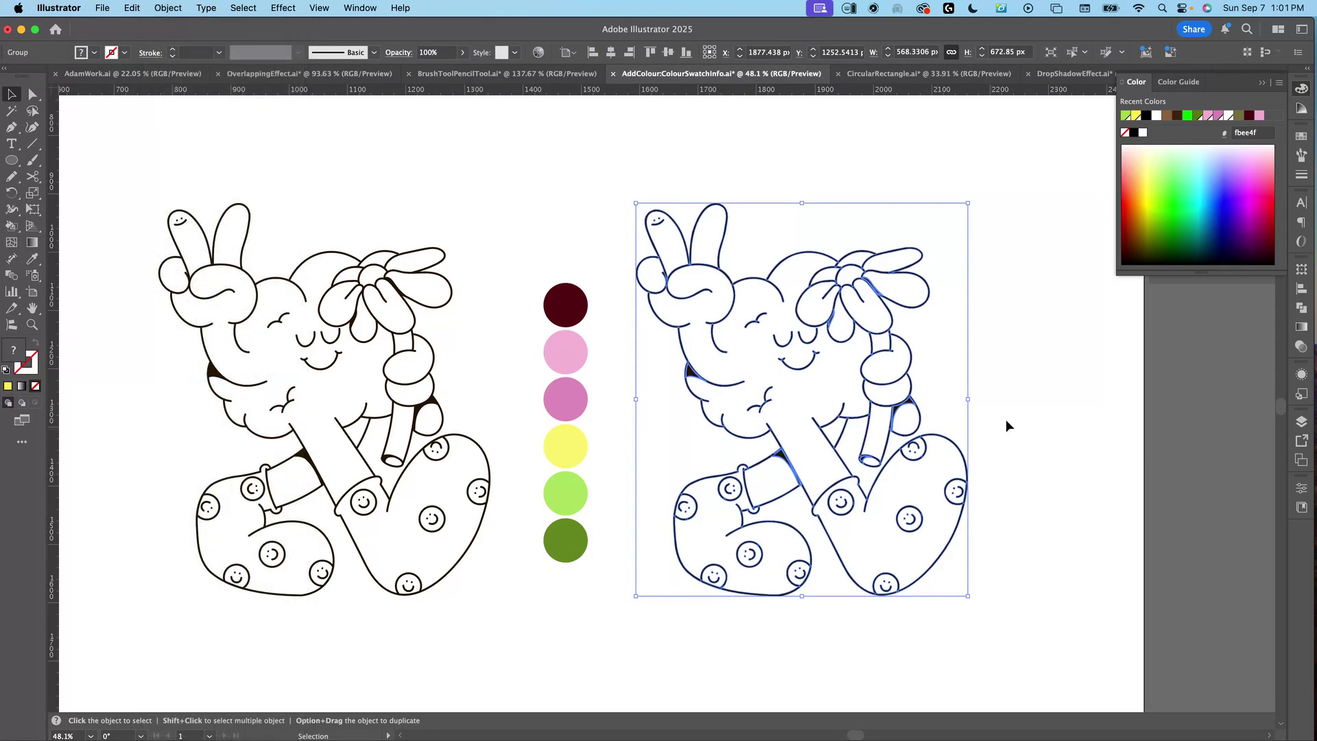
Step: Unite the expanded linework of the copied character with Pathfinder
left_click(1301, 310)
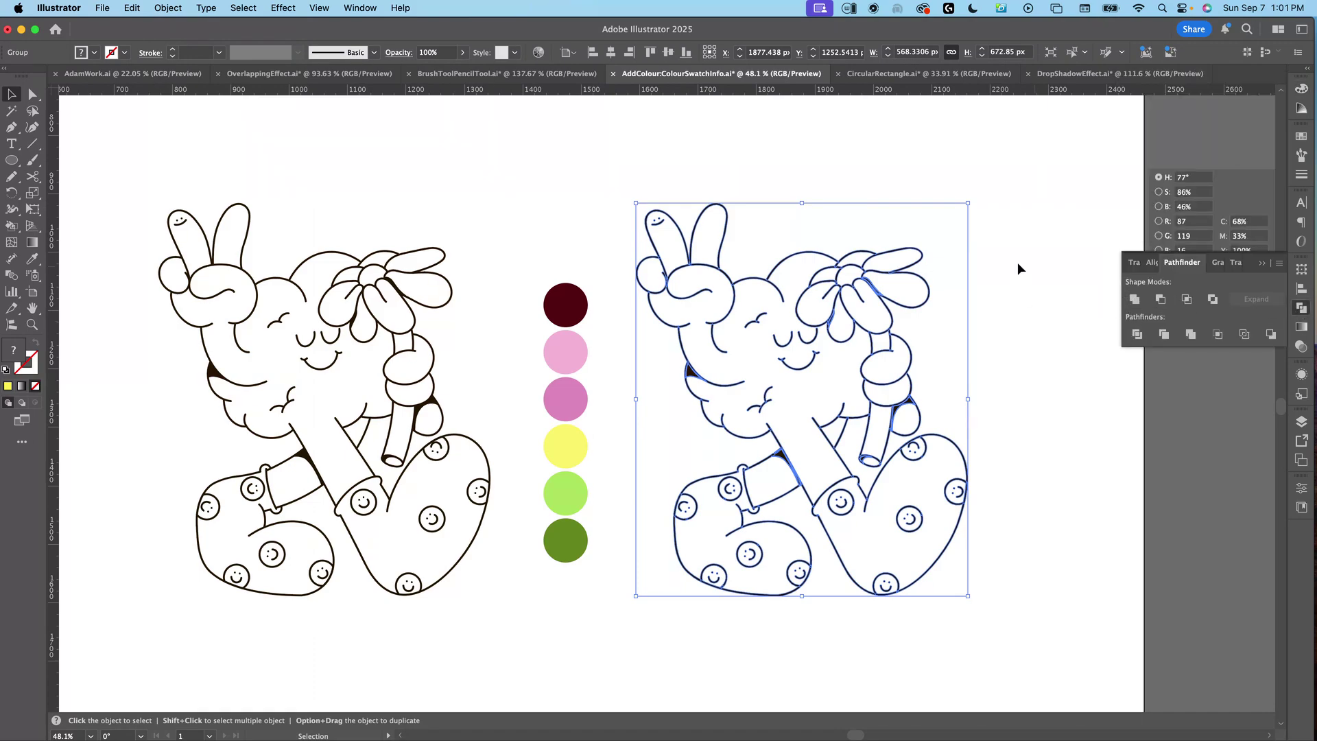
left_click(358, 8)
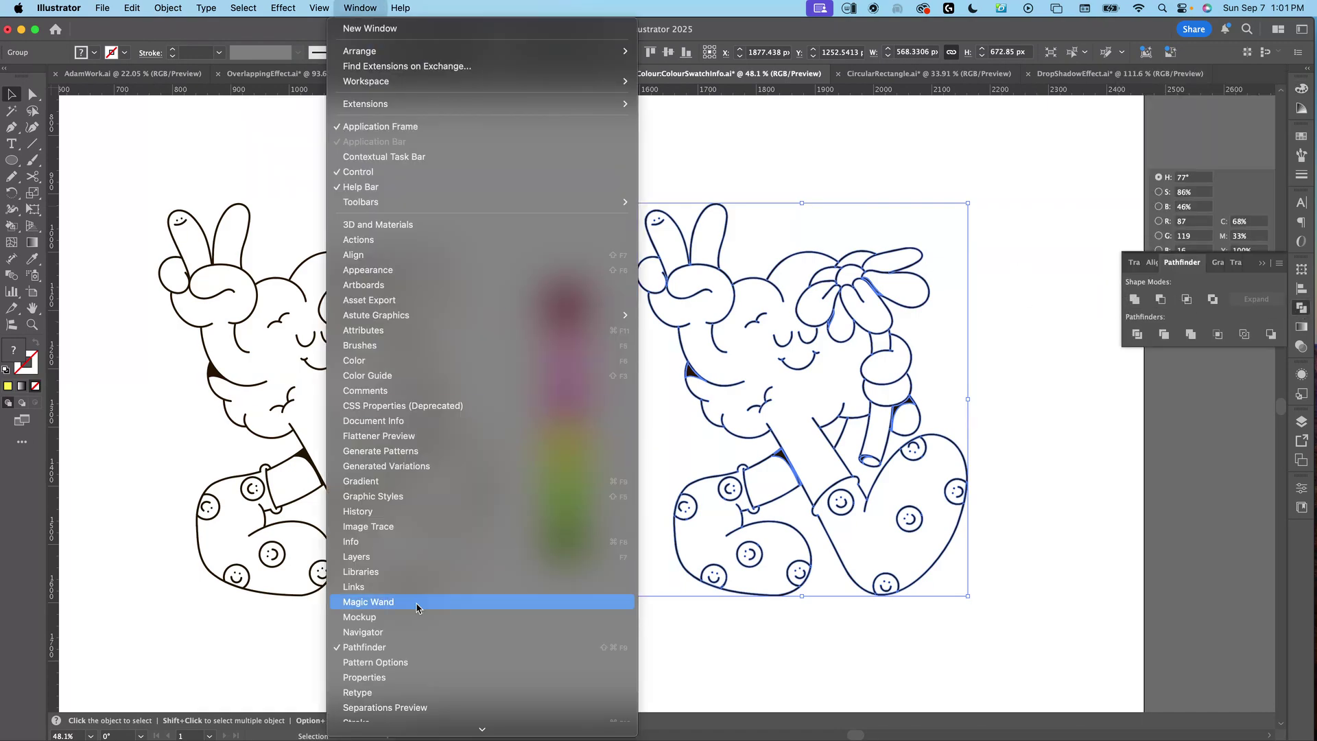
left_click(396, 646)
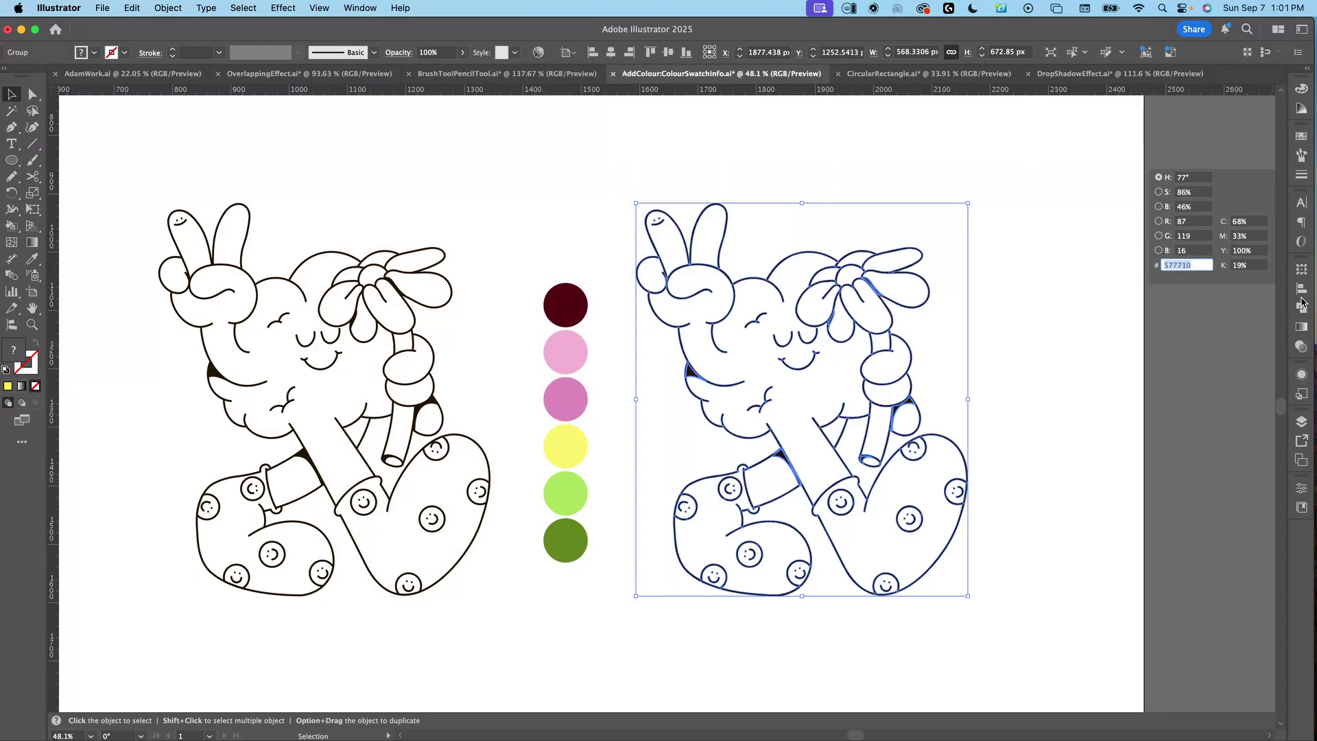
left_click(1300, 308)
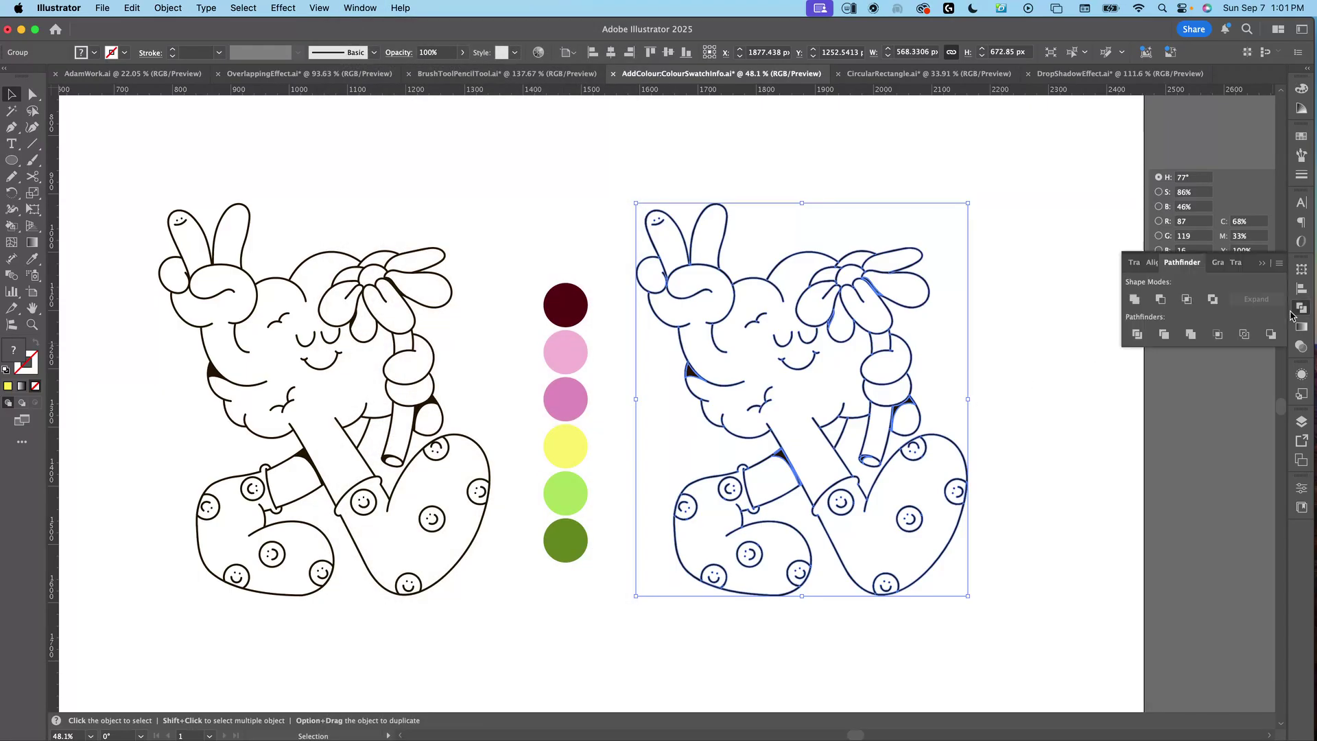
left_click(1134, 301)
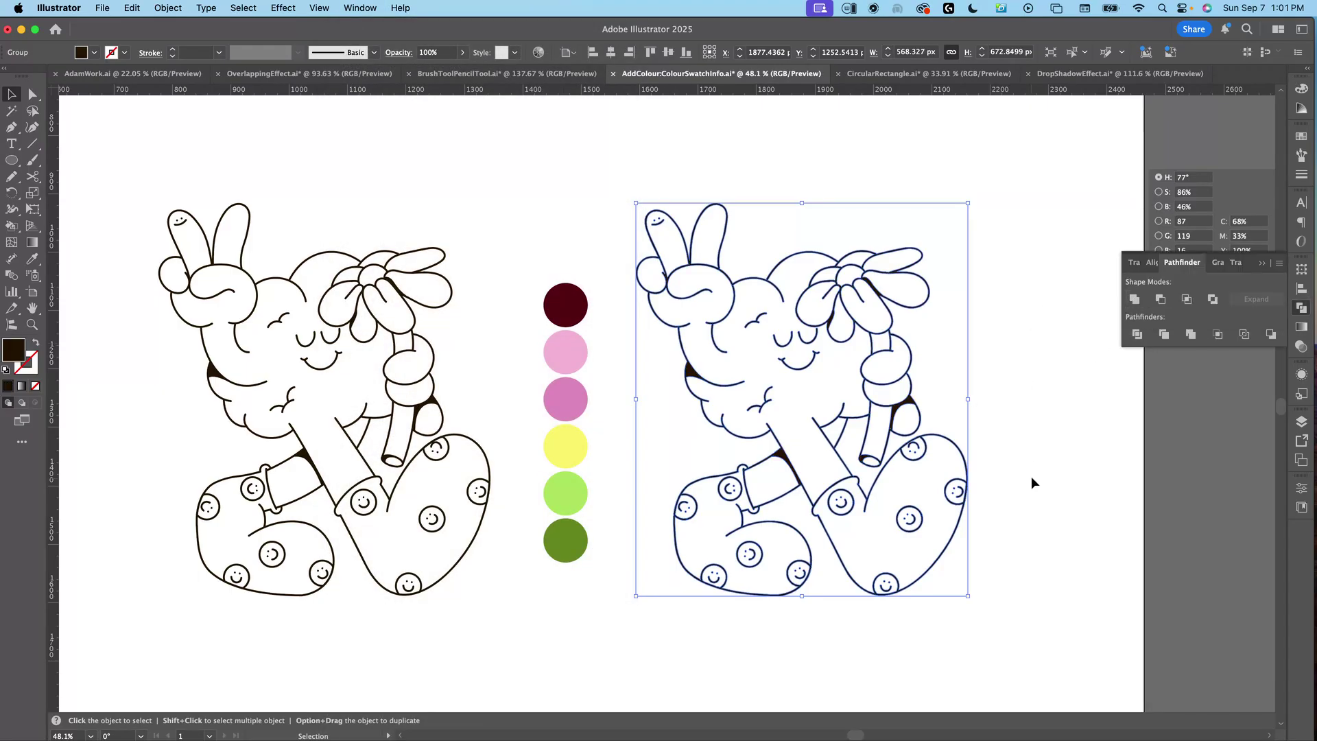
Step: Convert the copied character linework into a Live Paint group by filling its right boot with the current dark colour
left_click(998, 452)
left_click(921, 448)
key("k")
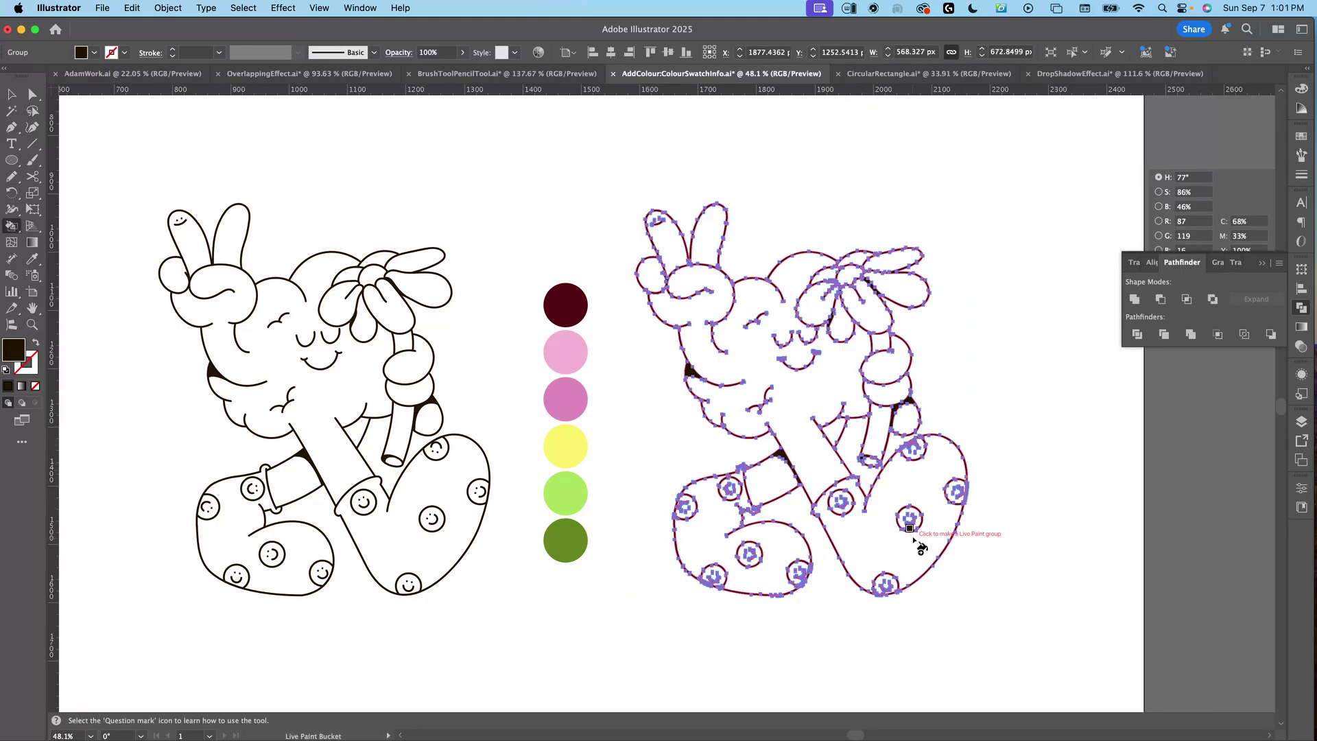
left_click(928, 487)
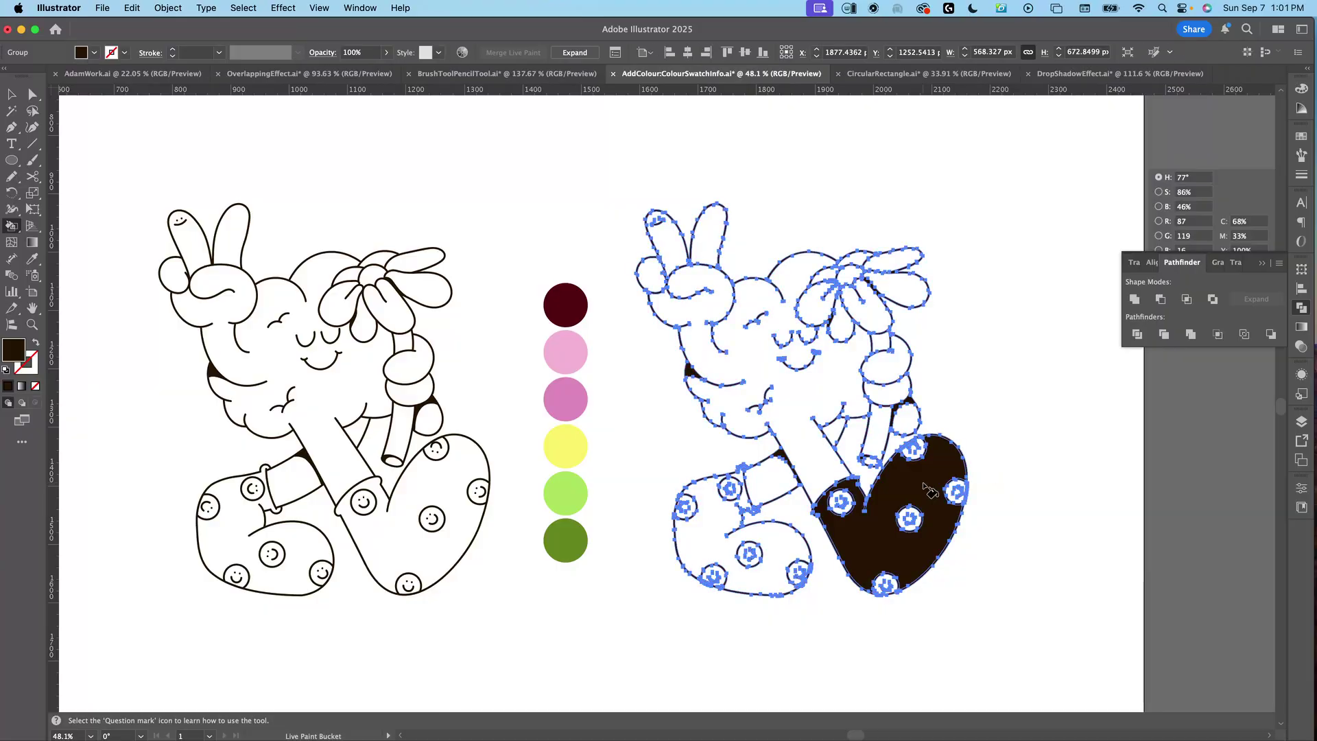
key("v")
left_click(1018, 446)
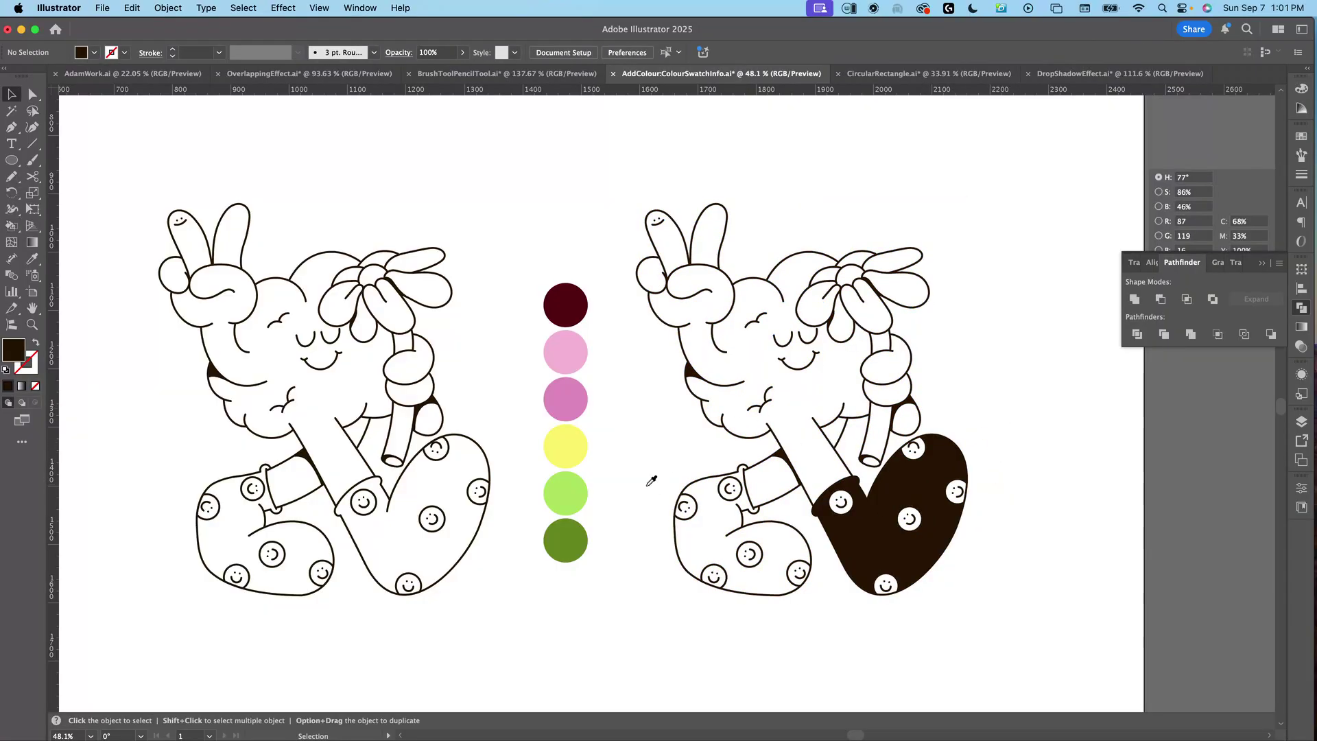
Step: Move the Live Paint character onto the grey canvas beyond the artboard, and undo the move
key("i")
left_click(565, 249)
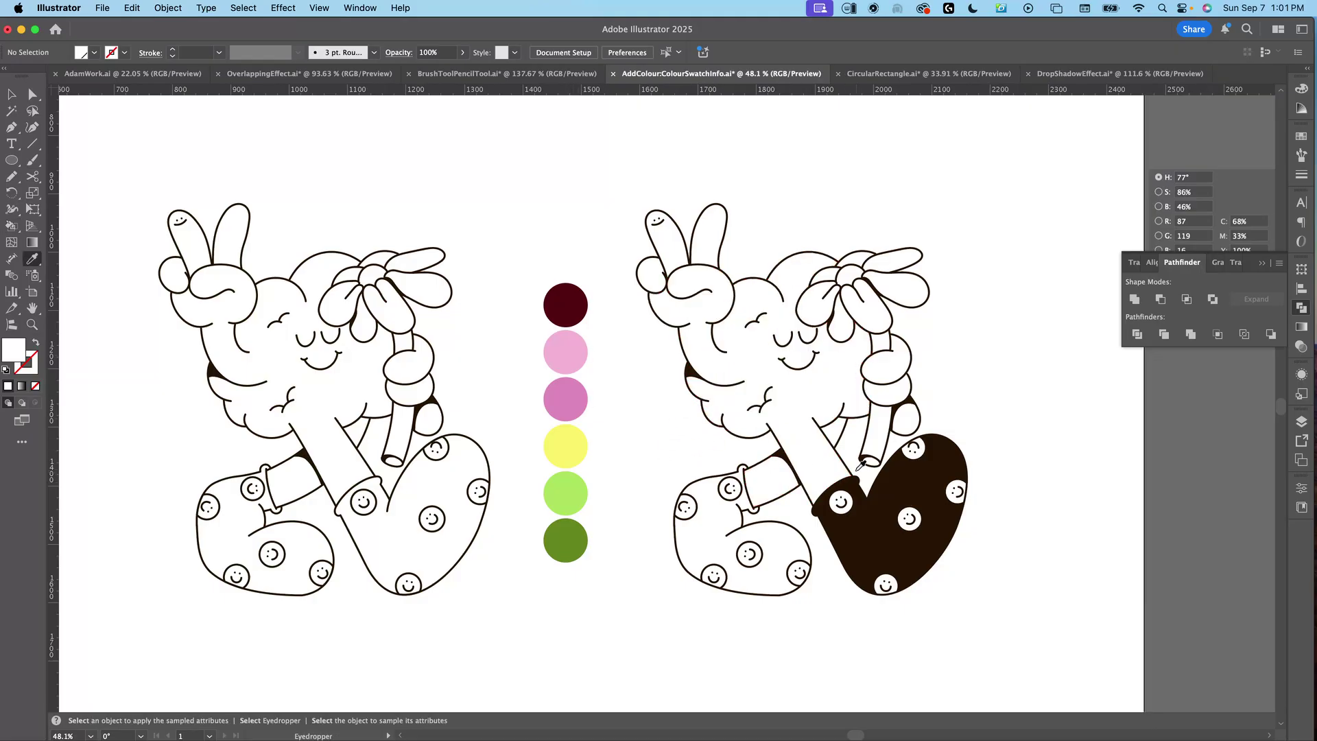
key("v")
left_click_drag(891, 433, 984, 465)
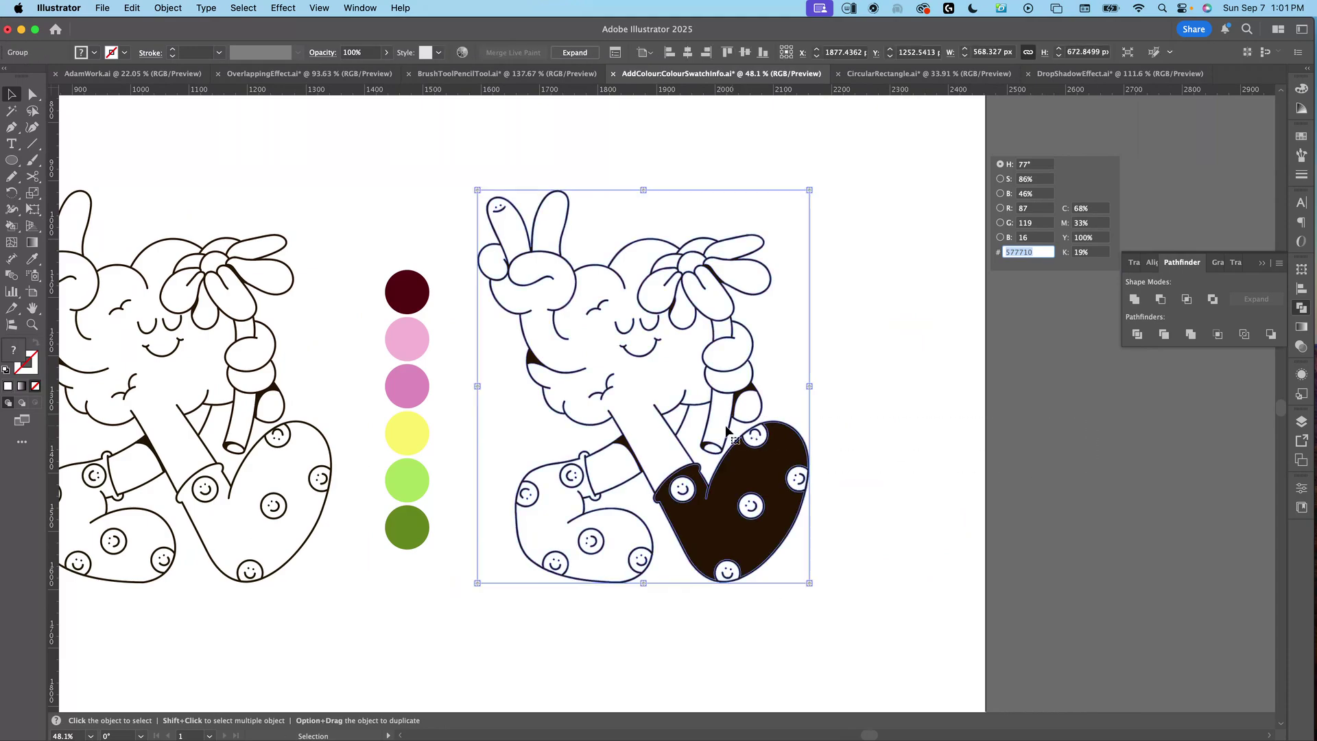
left_click_drag(1093, 491, 1095, 492)
left_click_drag(787, 523, 1251, 571)
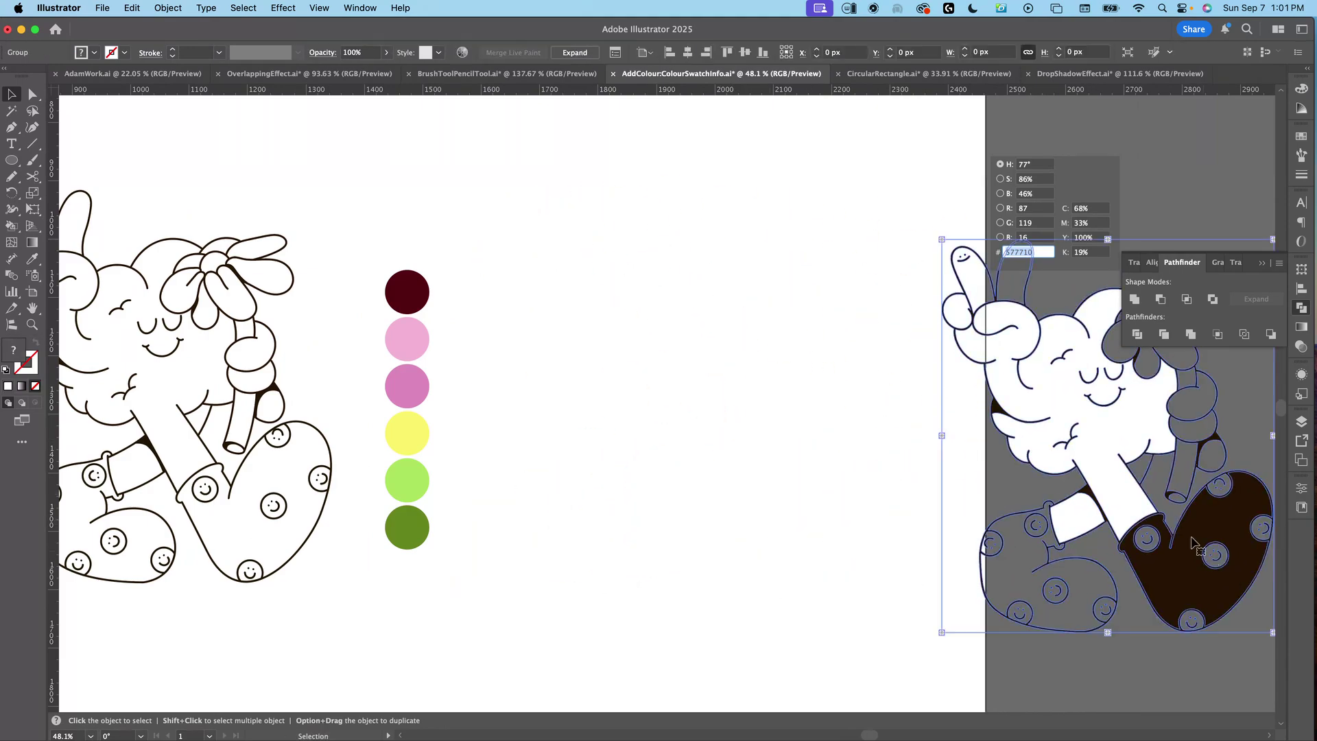
key("super+z")
key("v")
left_click(902, 438)
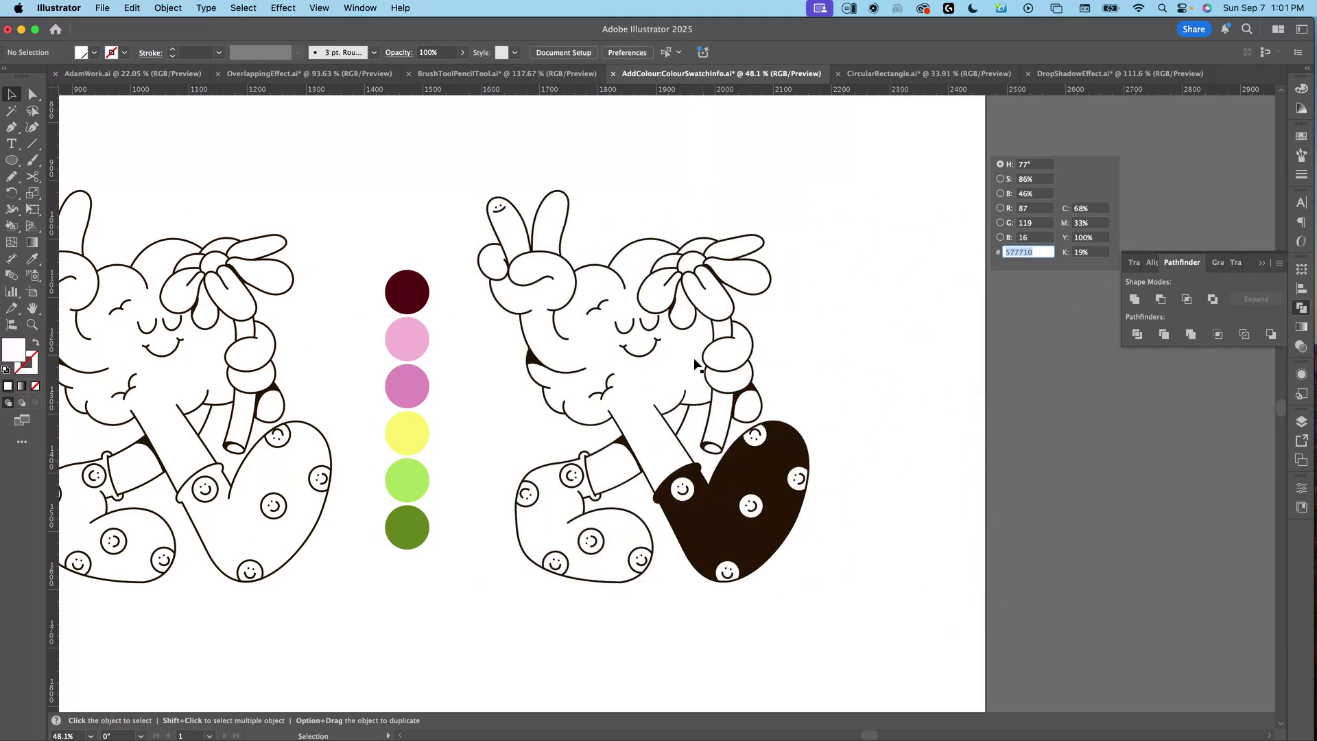
Step: Sample the light pink swatch and fill both boots of the copied character with it using Live Paint
key("i")
left_click(414, 336)
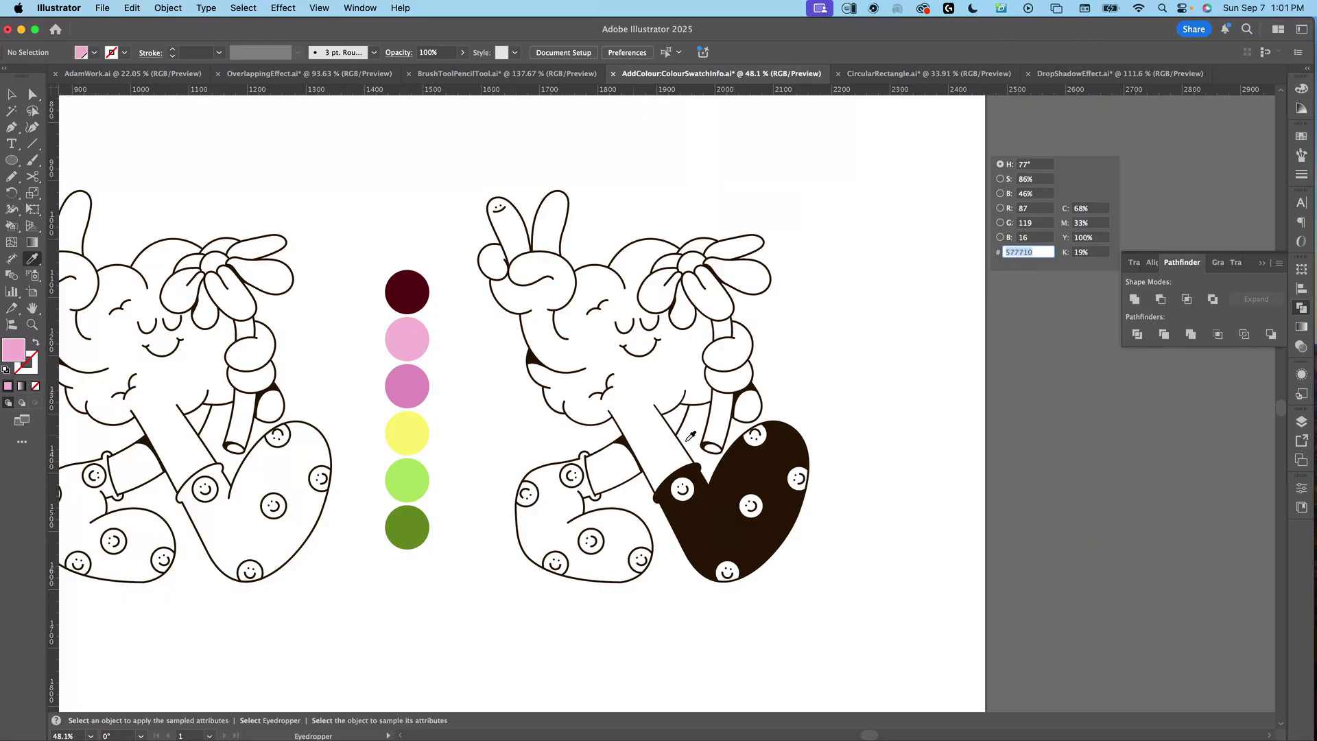
left_click(740, 467)
left_click(620, 532)
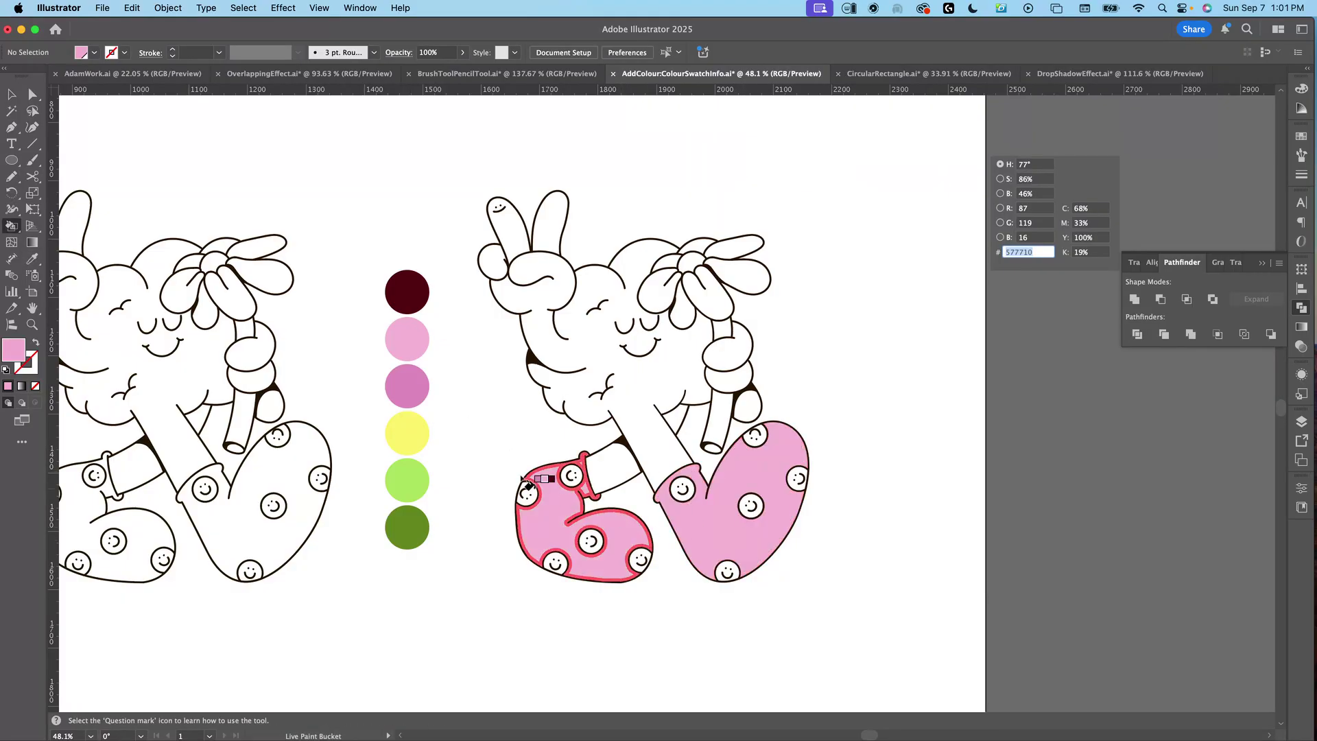
Step: Sample the yellow swatch and fill the five smiley circles on the left boot and the one on the right boot's cuff
left_click(421, 437)
key("k")
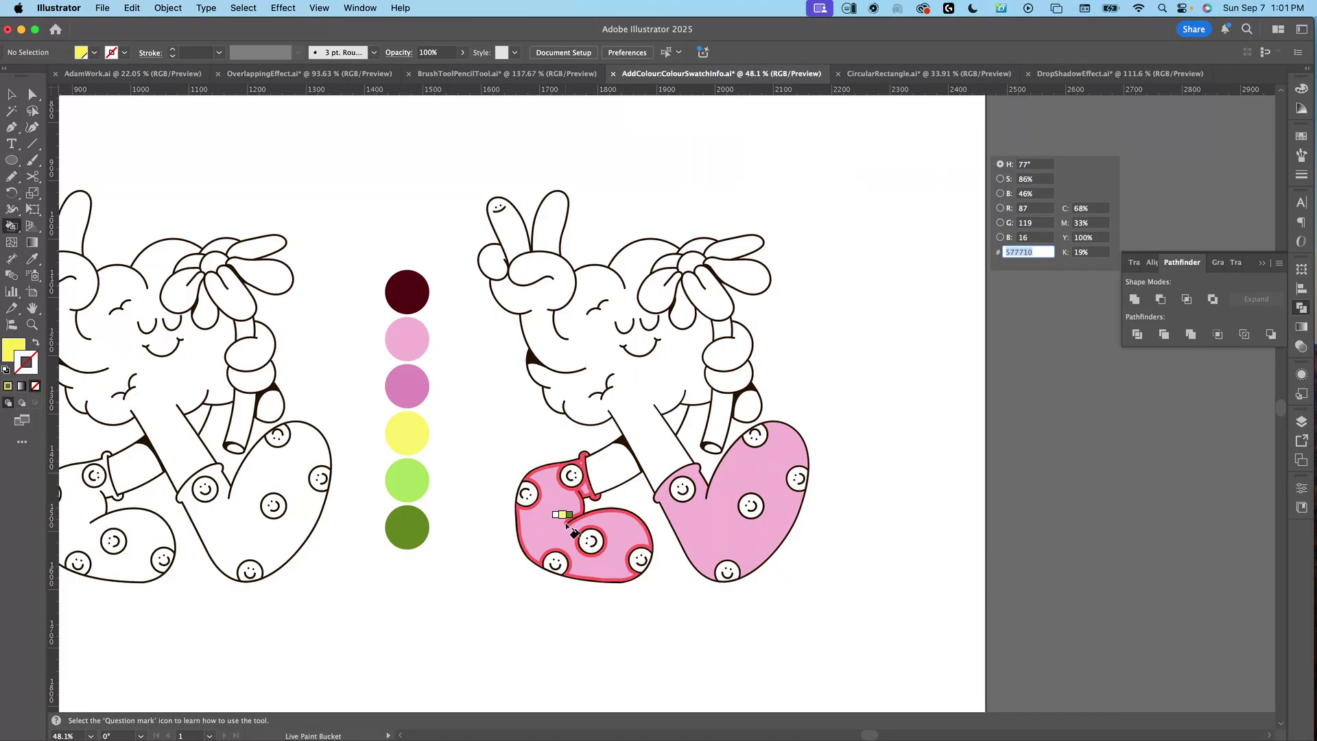
key("z")
left_click_drag(567, 521, 633, 574)
key("k")
left_click(608, 554)
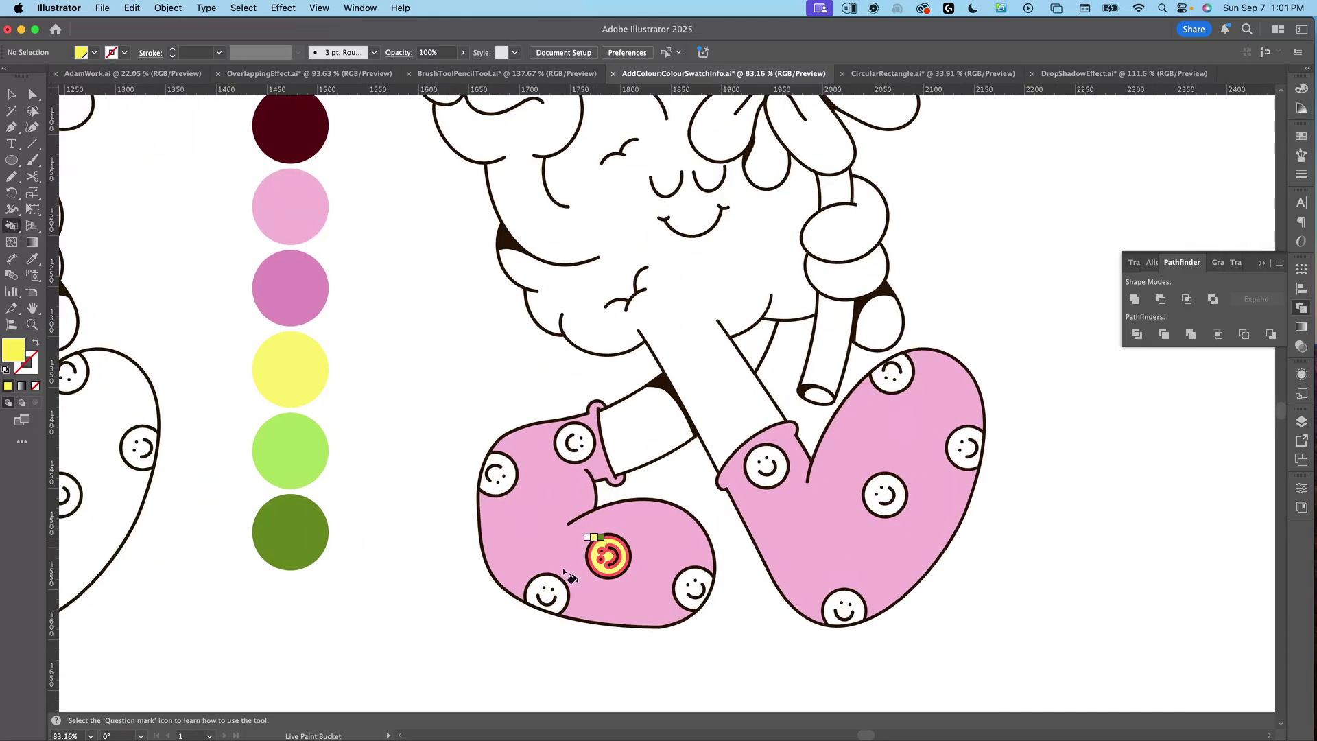
left_click(549, 583)
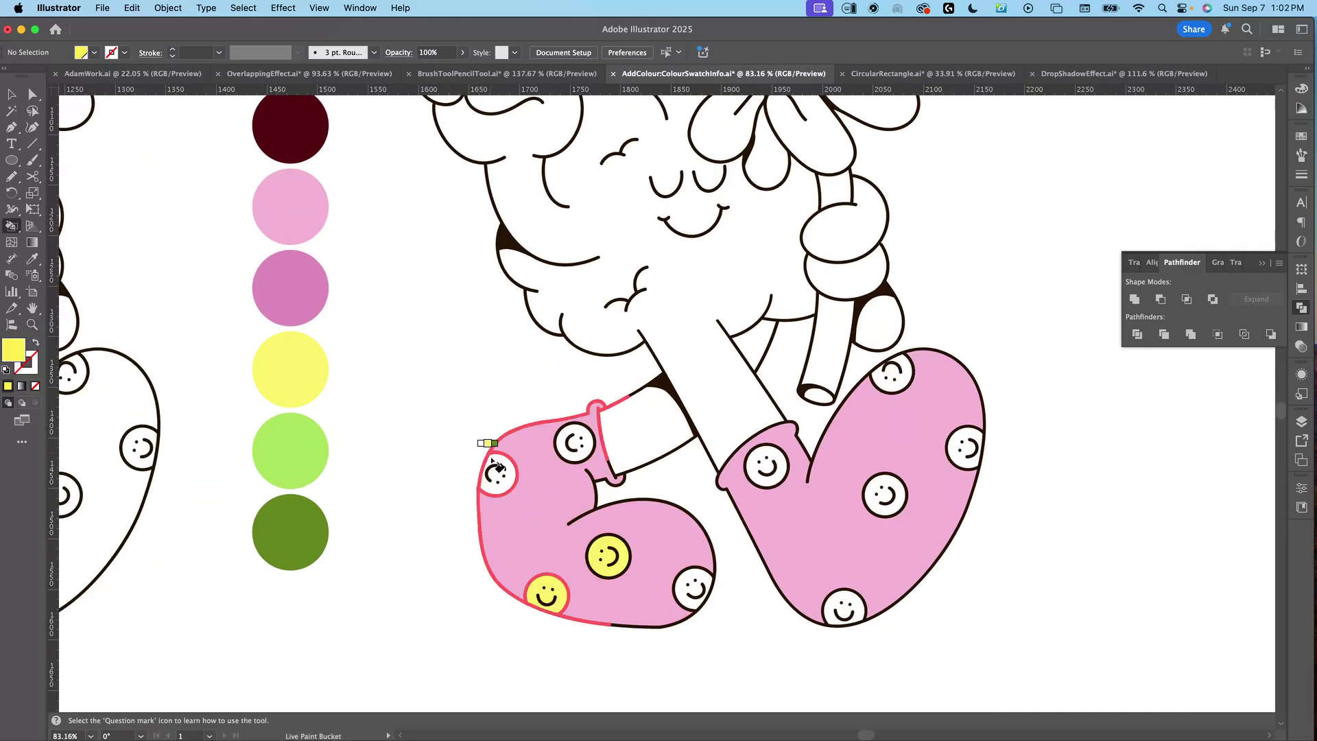
left_click(498, 473)
left_click(573, 441)
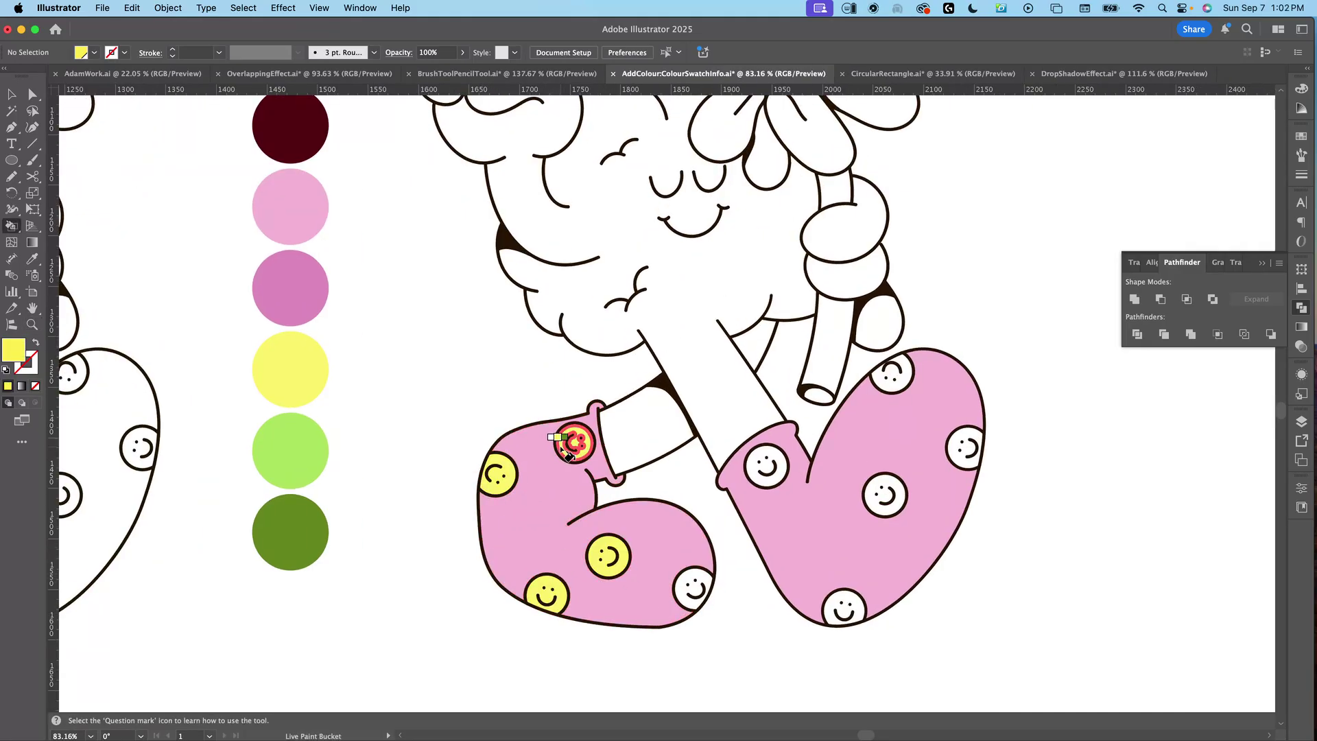
left_click(764, 472)
left_click(692, 584)
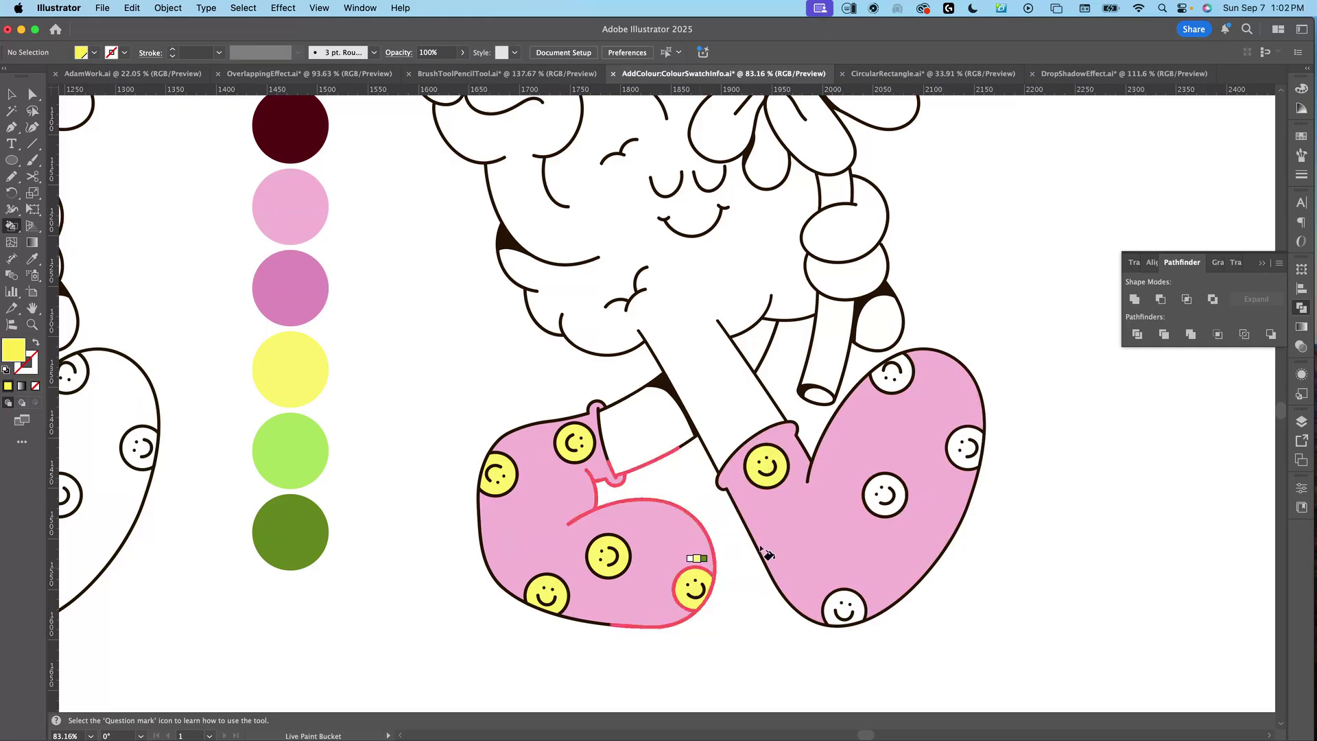
Step: Fill the remaining four smiley circles on the right boot with the same yellow
left_click(879, 500)
left_click(843, 606)
left_click(962, 448)
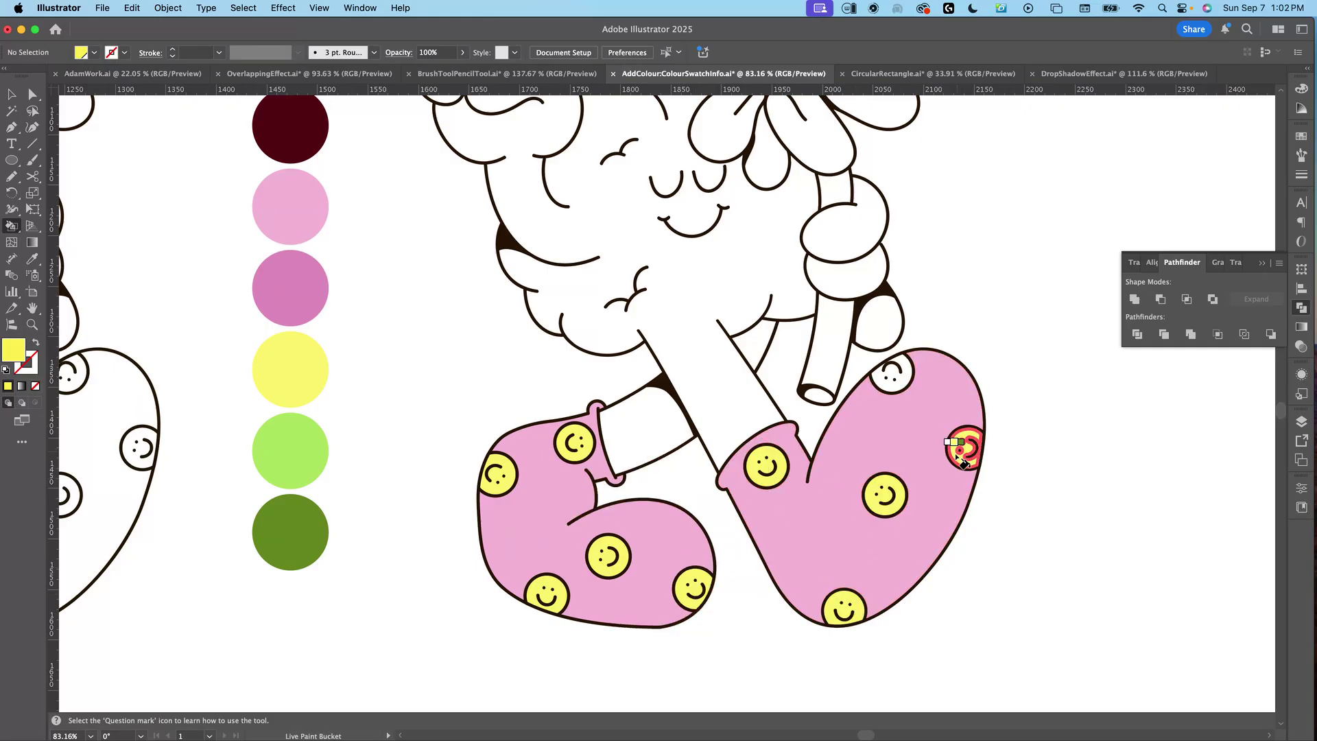
left_click(894, 378)
key("super+z")
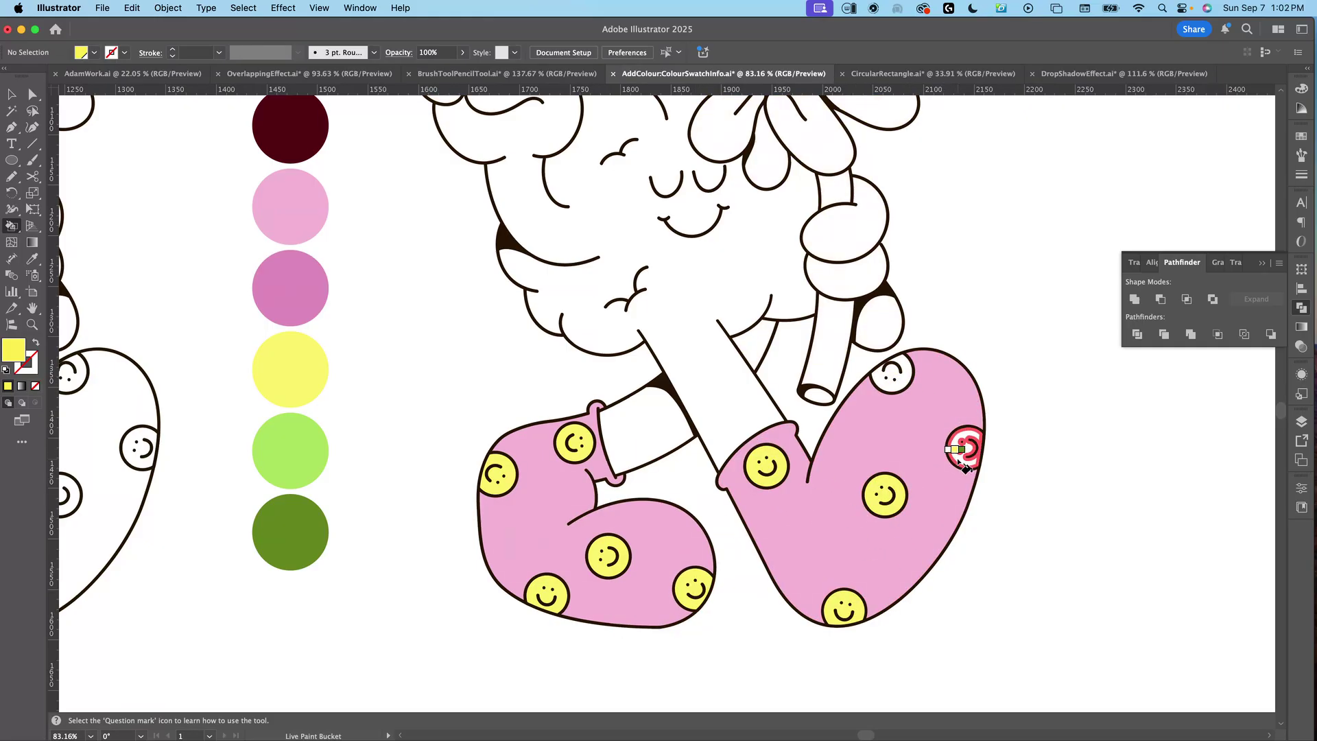
left_click(895, 386)
left_click_drag(959, 425, 823, 429)
left_click_drag(947, 435, 893, 435)
key("v")
Step: Sample the light pink swatch and fill all the flower's petals with it, leaving the flower centre white
key("z")
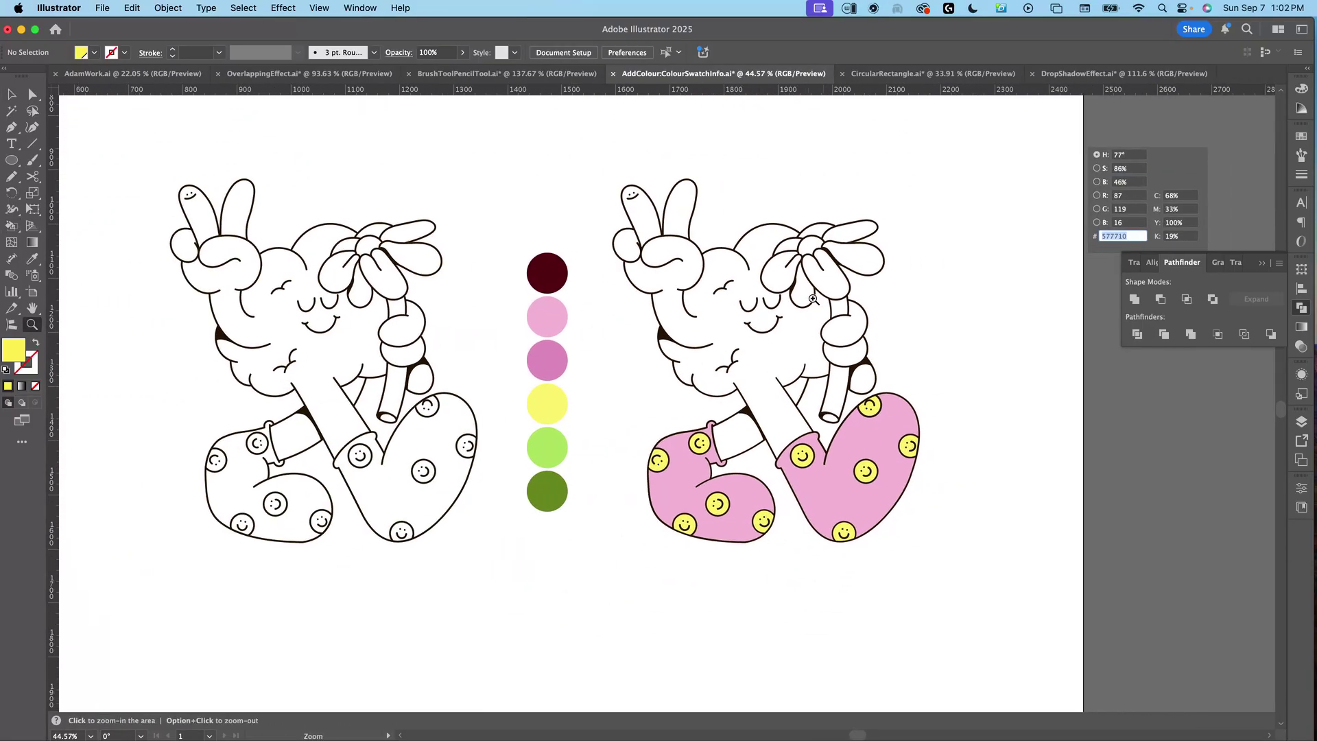
left_click_drag(799, 292, 815, 335)
key("i")
left_click(475, 327)
key("k")
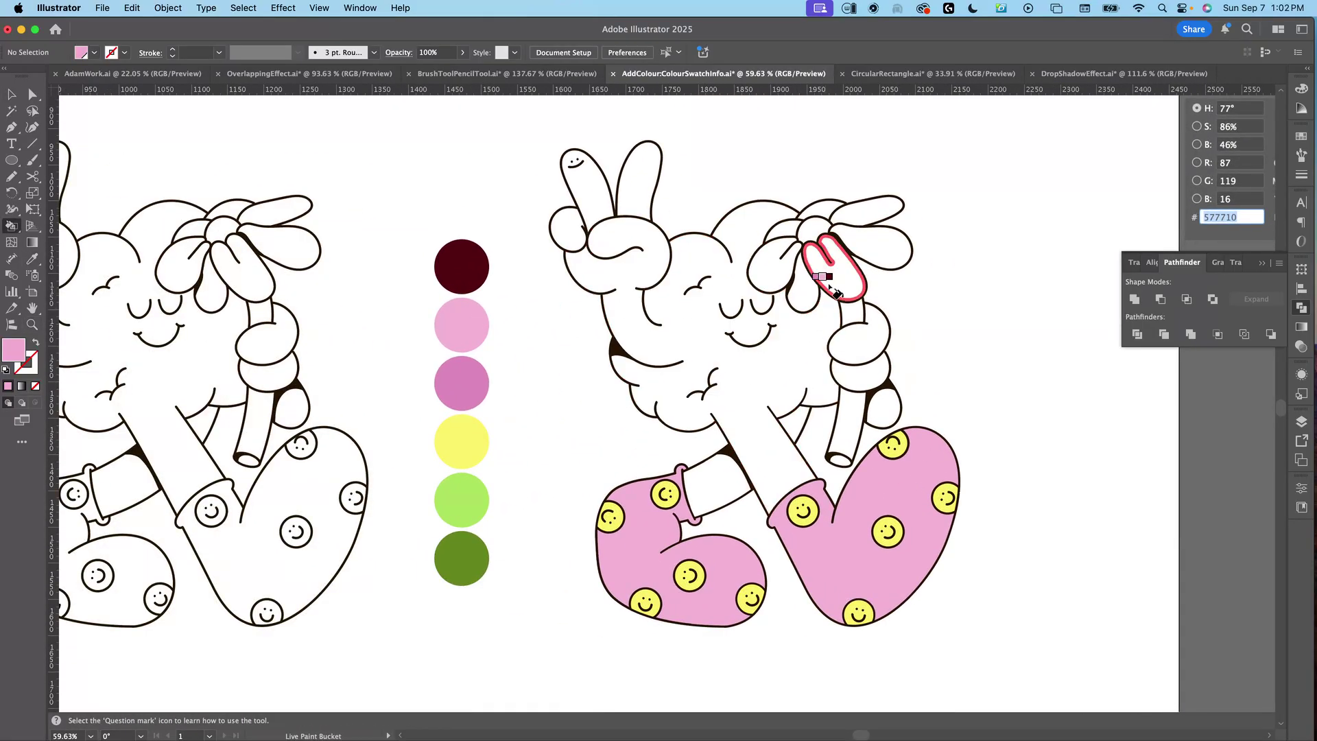
mouse_move(830, 284)
left_mouse_down()
mouse_move(801, 290)
mouse_move(779, 265)
mouse_move(782, 231)
mouse_move(818, 209)
mouse_move(860, 220)
mouse_move(881, 248)
left_mouse_up()
key("v")
key("space")
left_click_drag(959, 493, 907, 492)
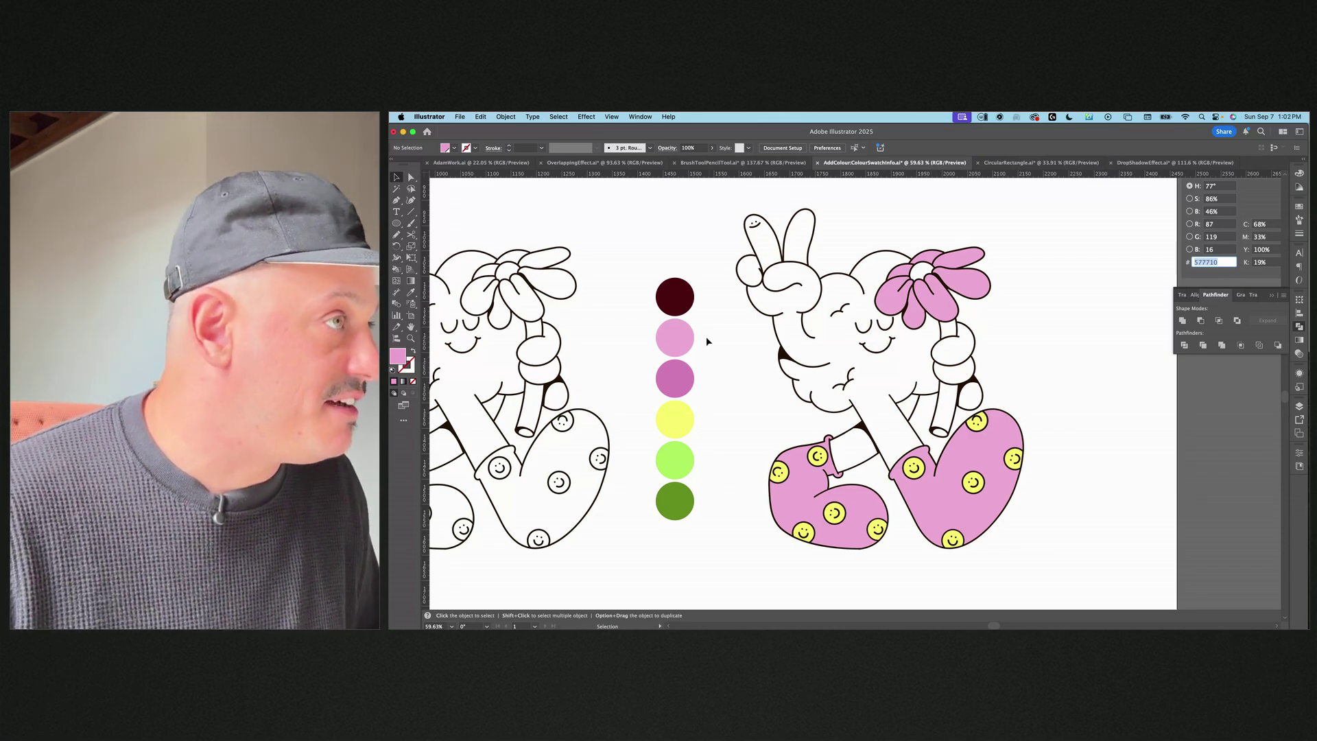
Step: Duplicate the column of colour swatches, including the white one, onto the grey canvas to the right of the artboard
key("z")
key("space")
mouse_move(844, 424)
left_mouse_down()
mouse_move(826, 426)
mouse_move(841, 430)
left_mouse_up()
key("v")
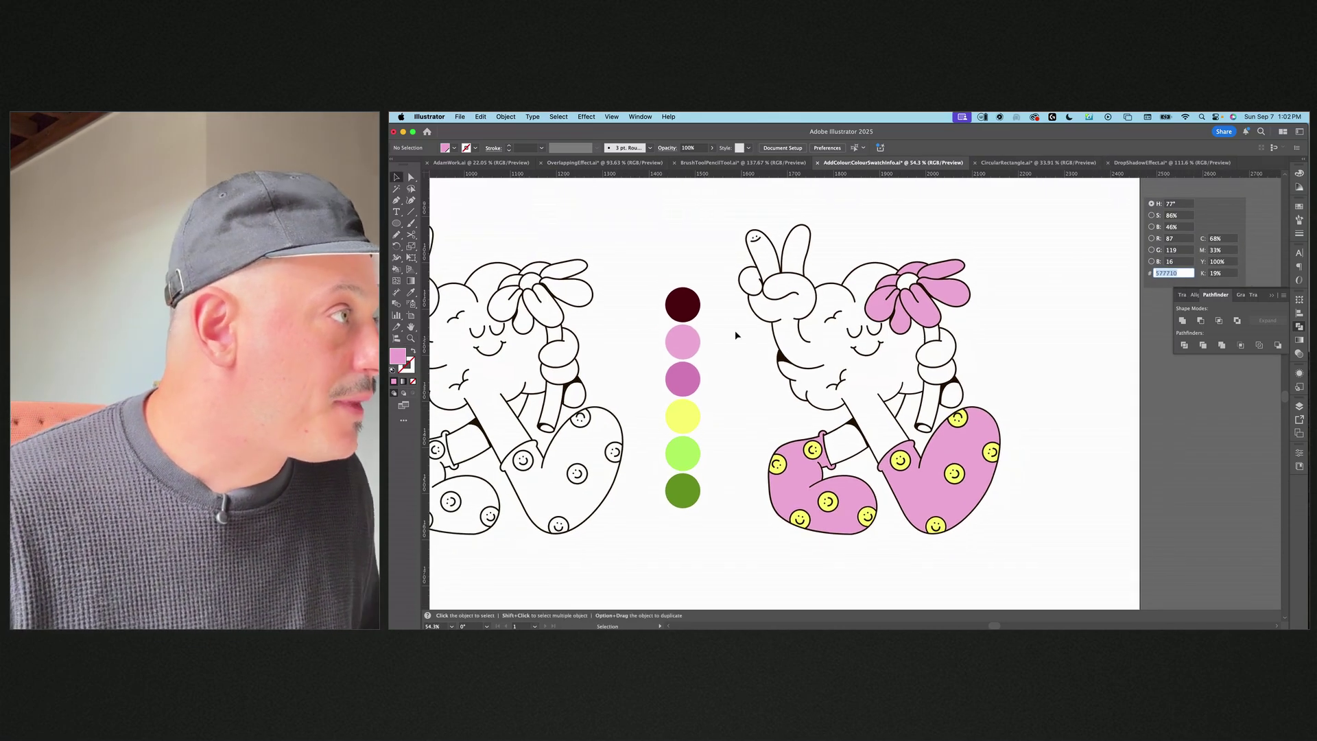
left_click(696, 487)
key("space")
left_click_drag(765, 488, 715, 484)
left_click_drag(631, 485, 1133, 539)
scroll(1098, 494, "right", 4)
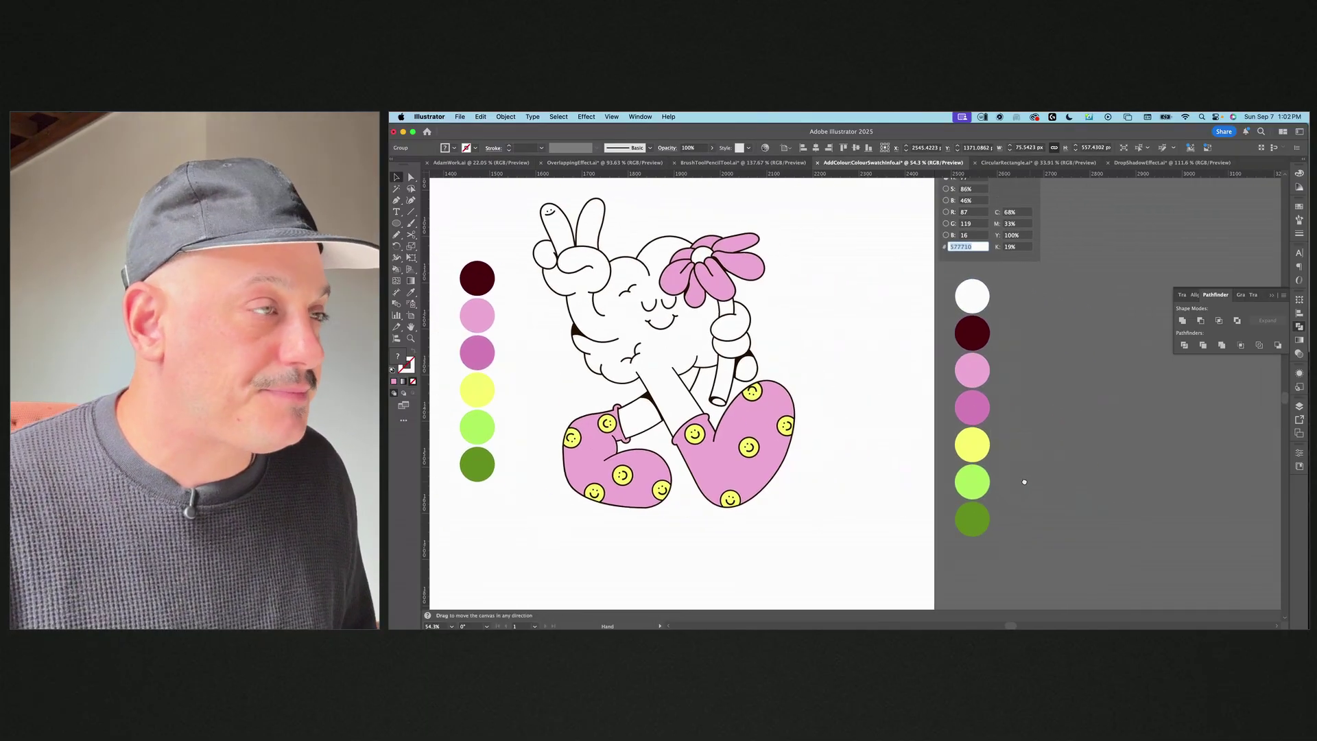
Step: Sample the light green circle in the copied swatch column and view its colour values in the Color Picker
key("b")
left_click(997, 414)
key("space")
left_click_drag(999, 491, 975, 466)
key("i")
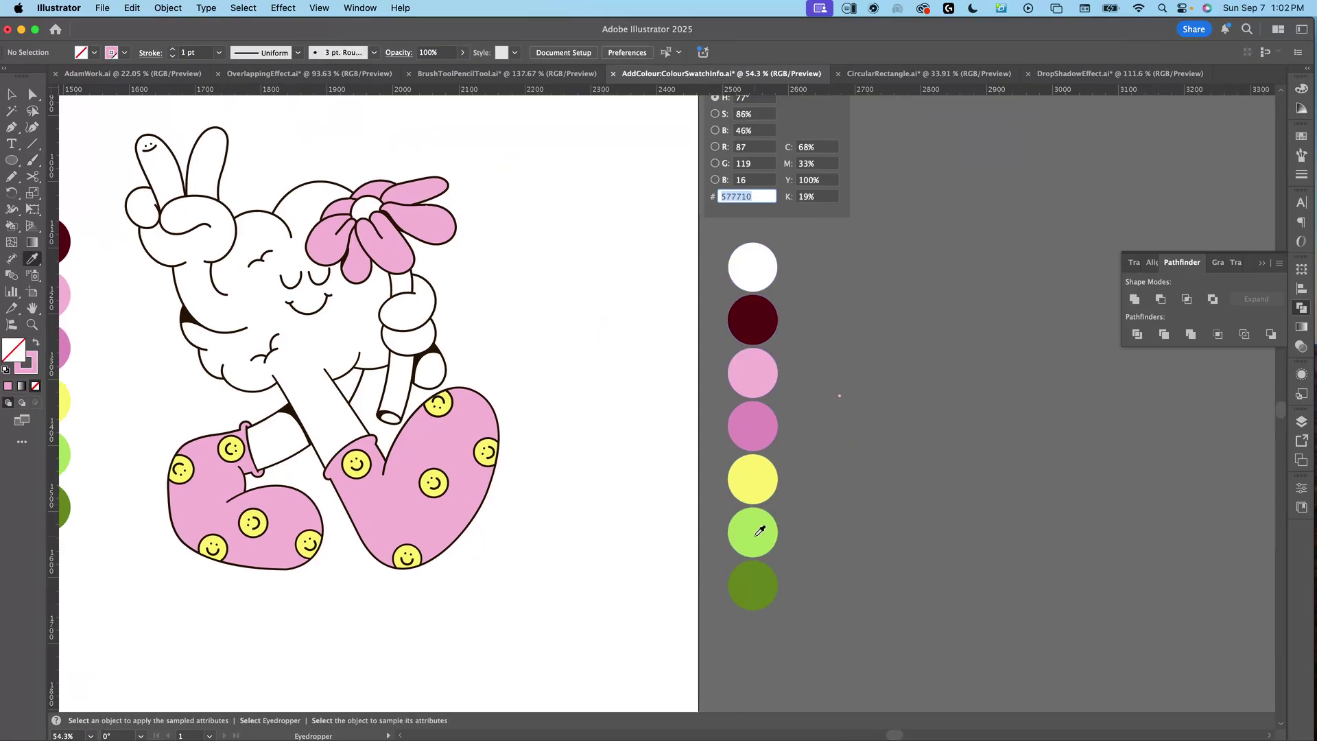
left_click(758, 534)
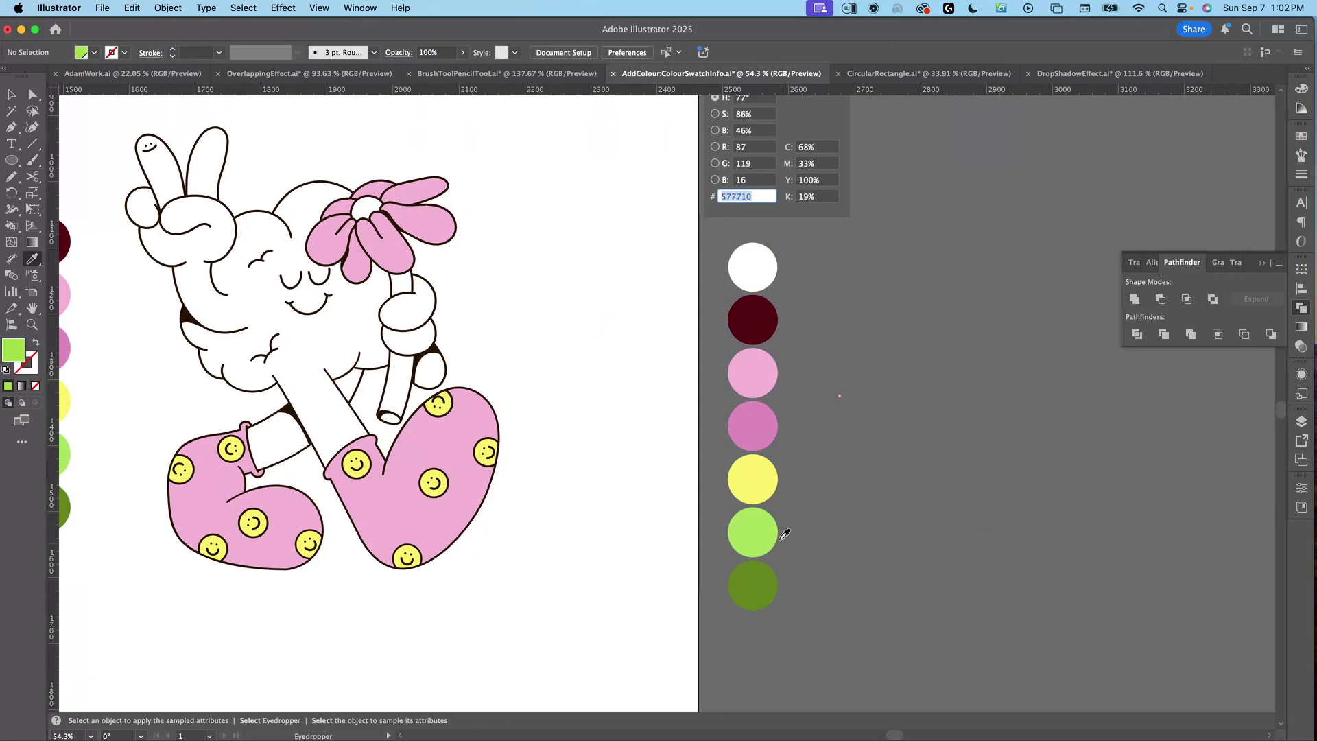
key("v")
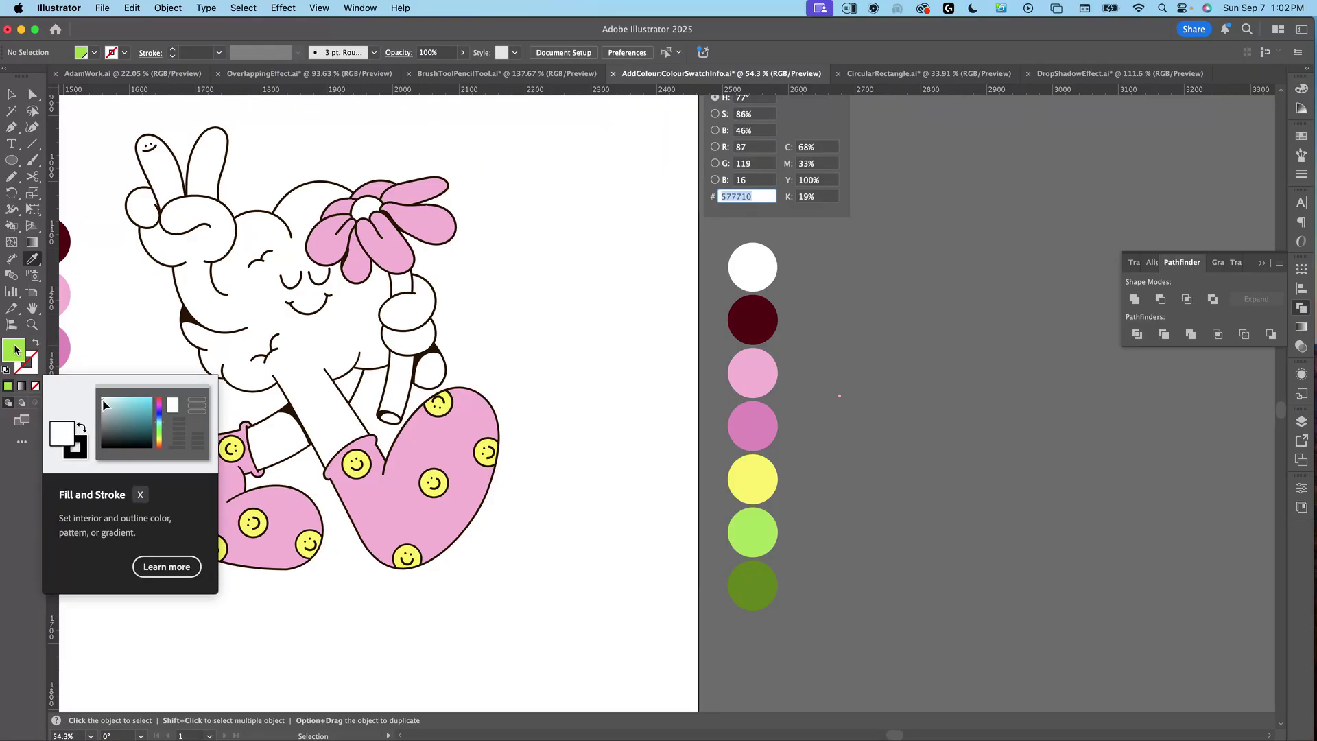
double_click(9, 354)
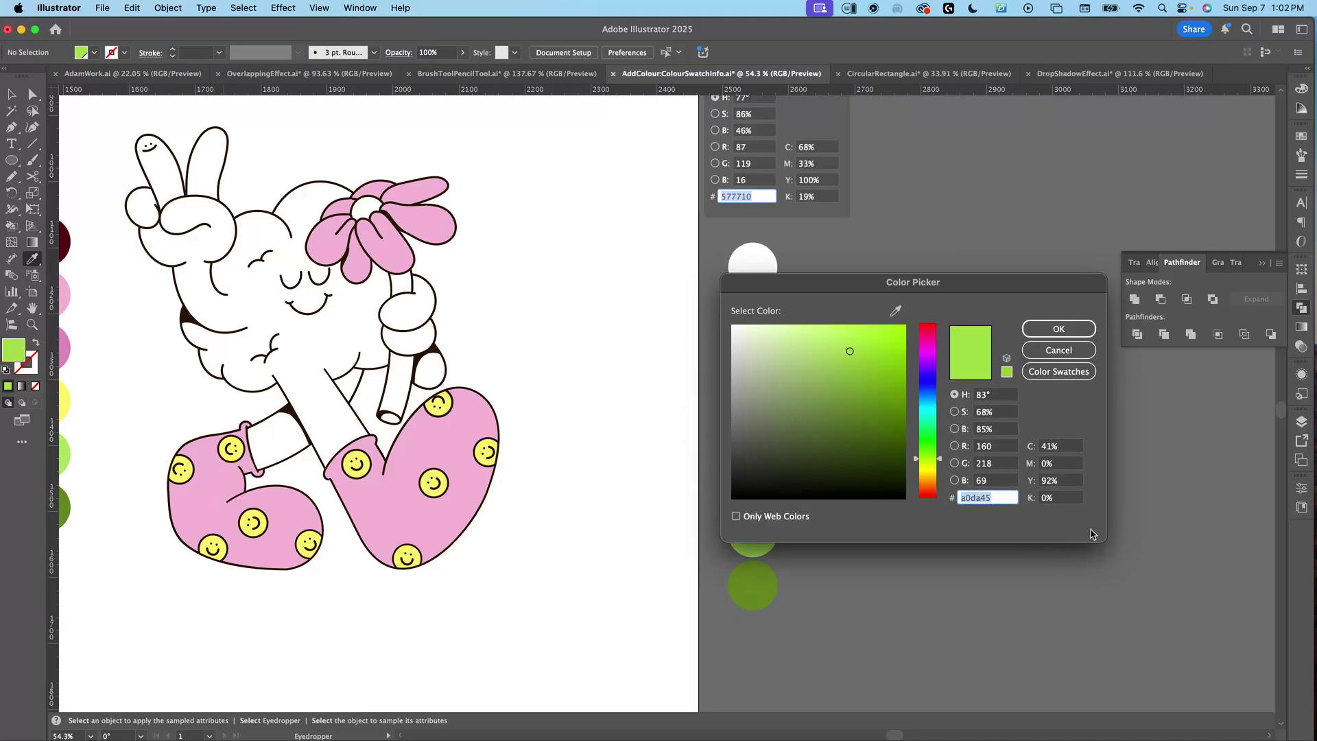
left_click(1044, 349)
key("v")
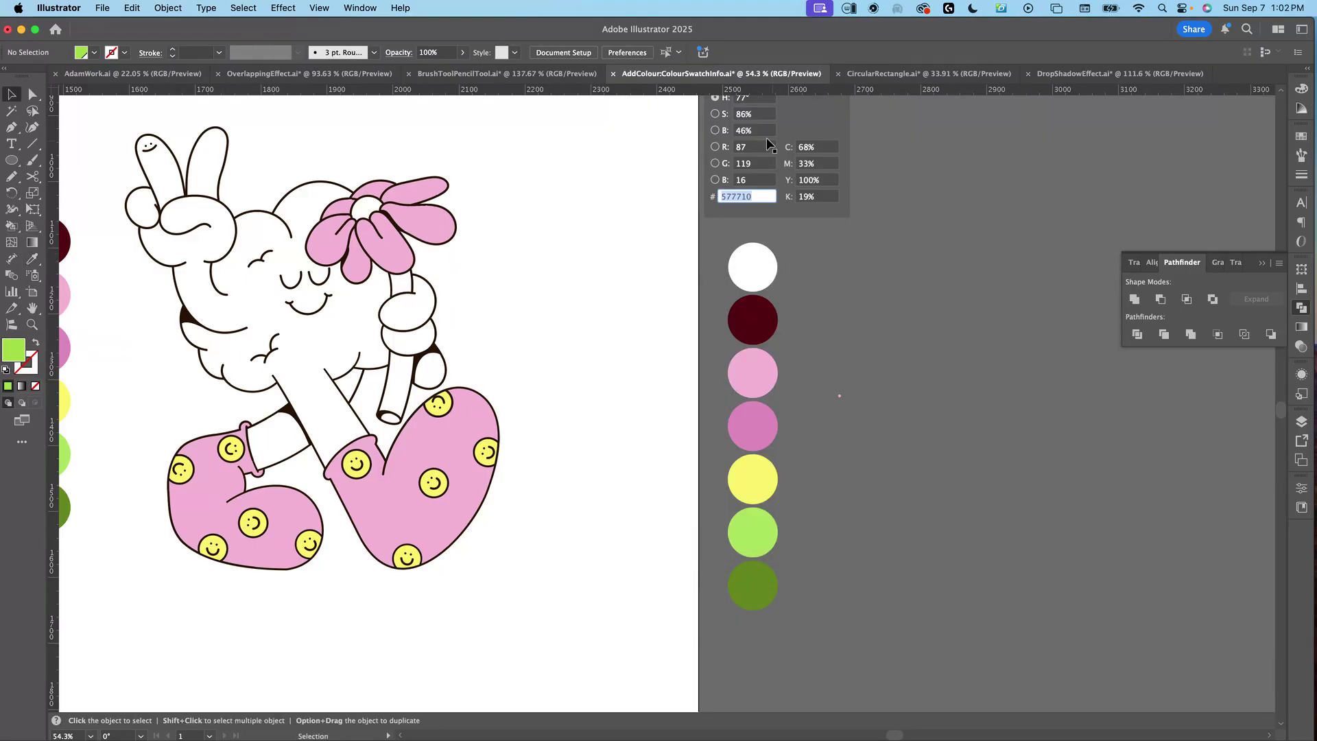
Step: Delete the stray brush dot and the colour-value image from the canvas around the copied swatch column
left_click_drag(794, 195, 890, 588)
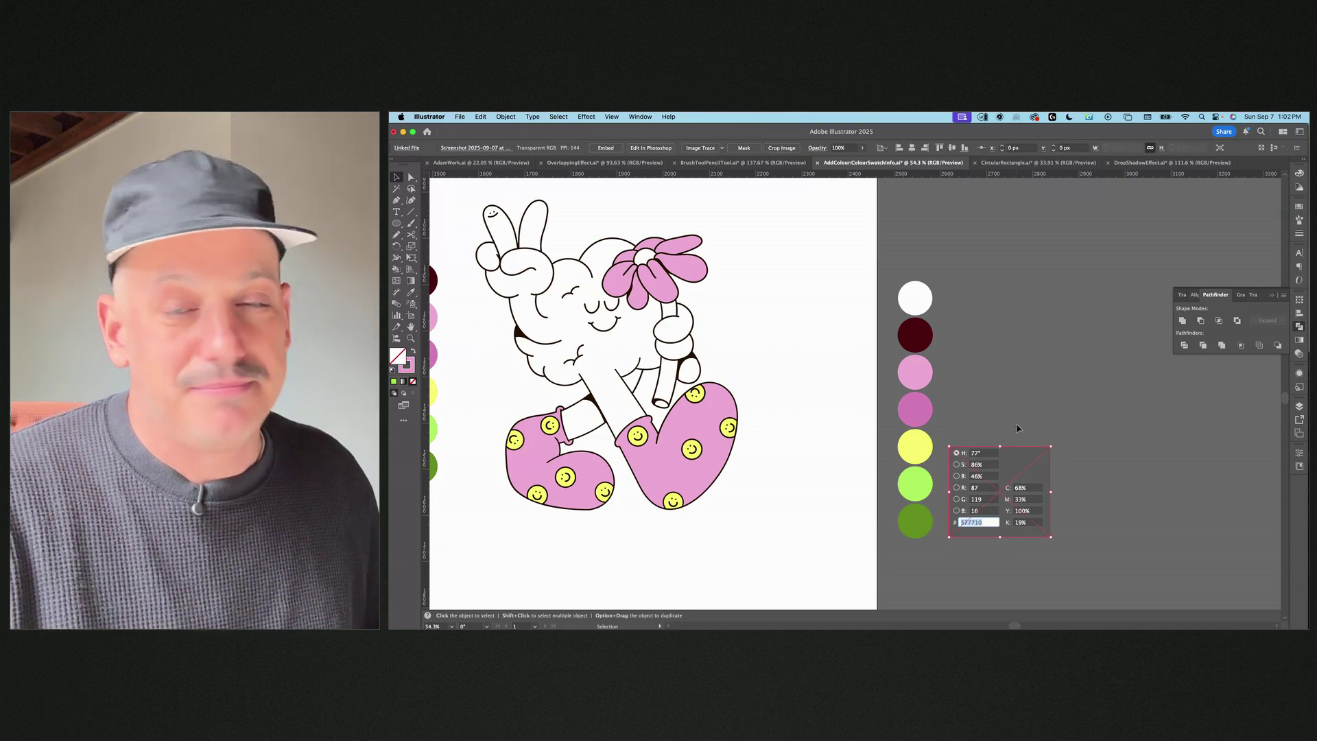
left_click(1018, 427)
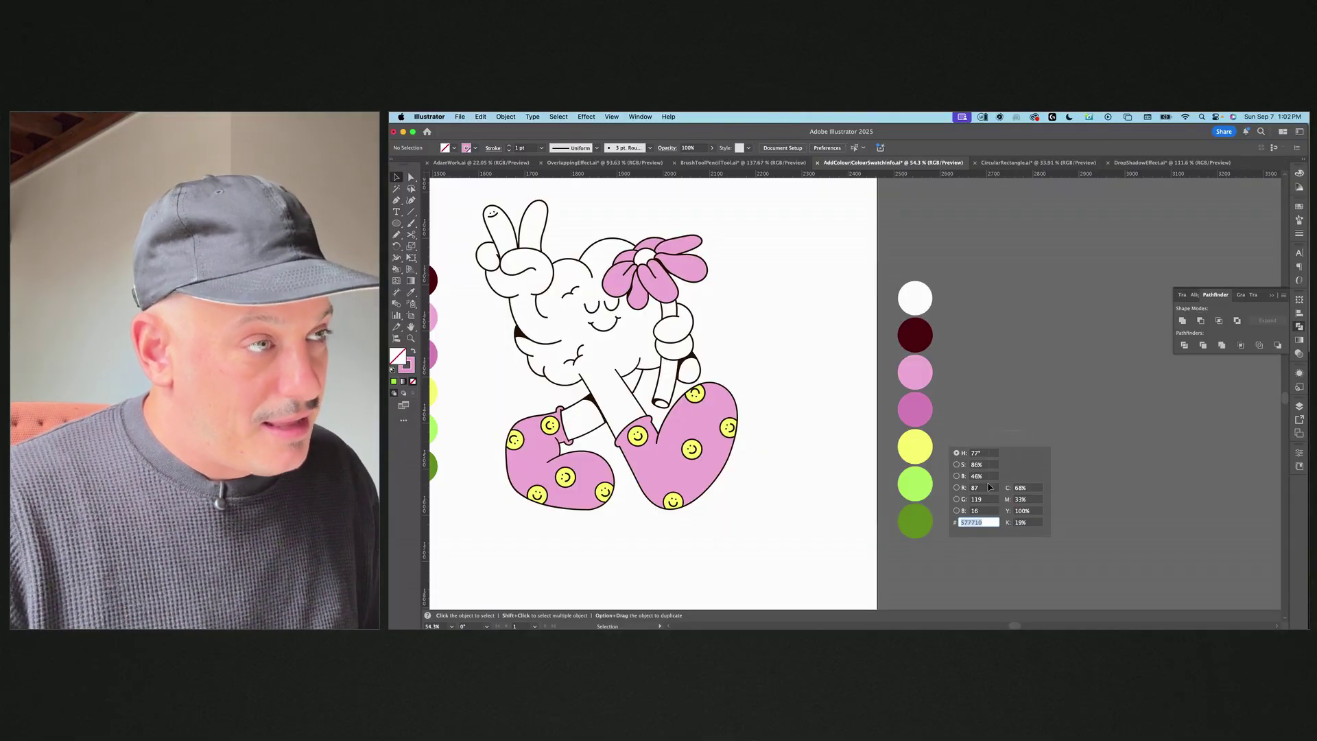
left_click(982, 459)
key("Delete")
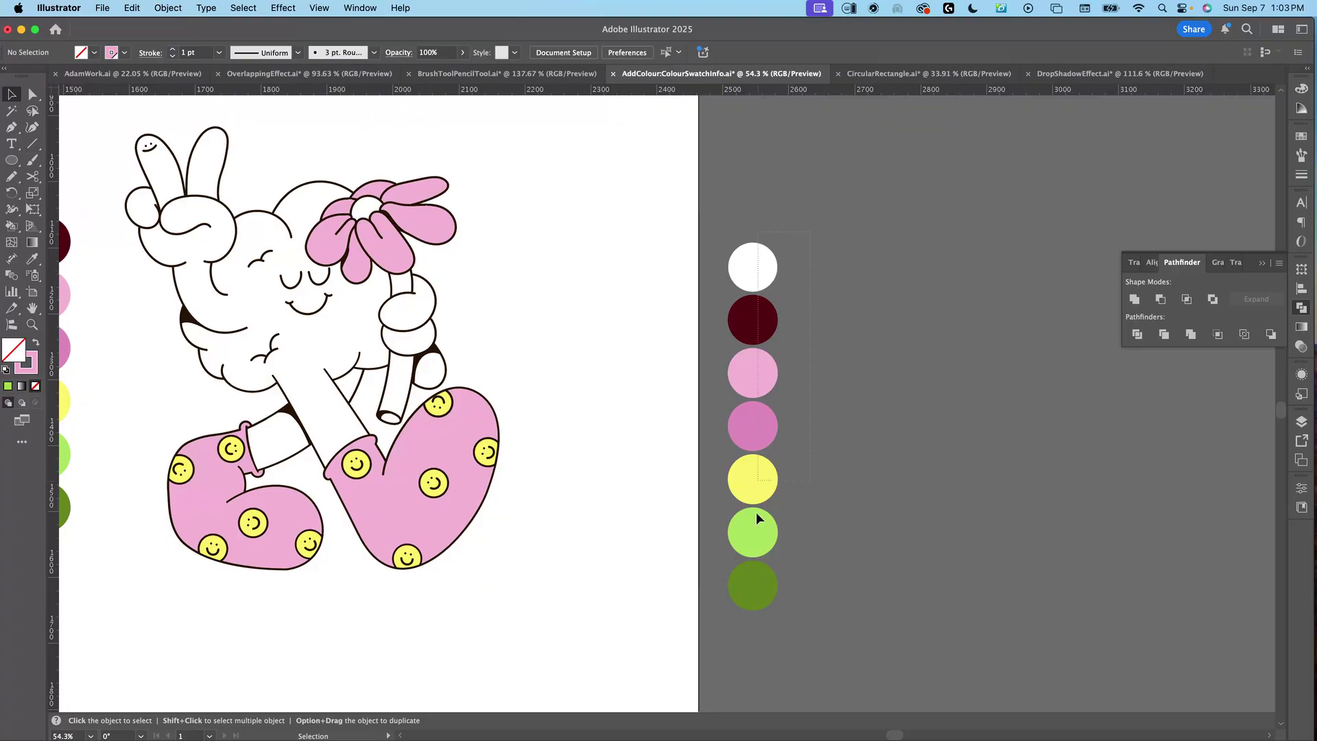
Step: Create a swatch group from the copied swatch column, named after the artist's colours, with process colours converted to global and tints included
left_click(919, 478)
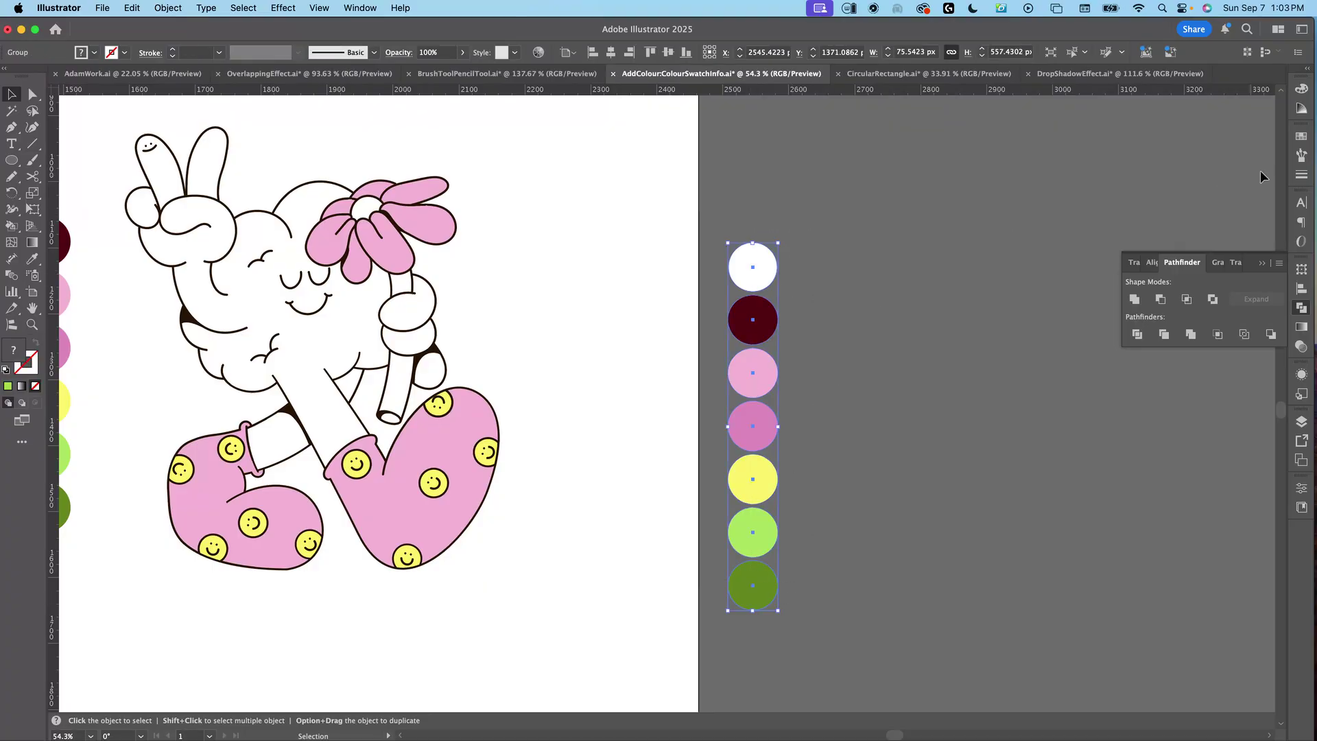
left_click(362, 9)
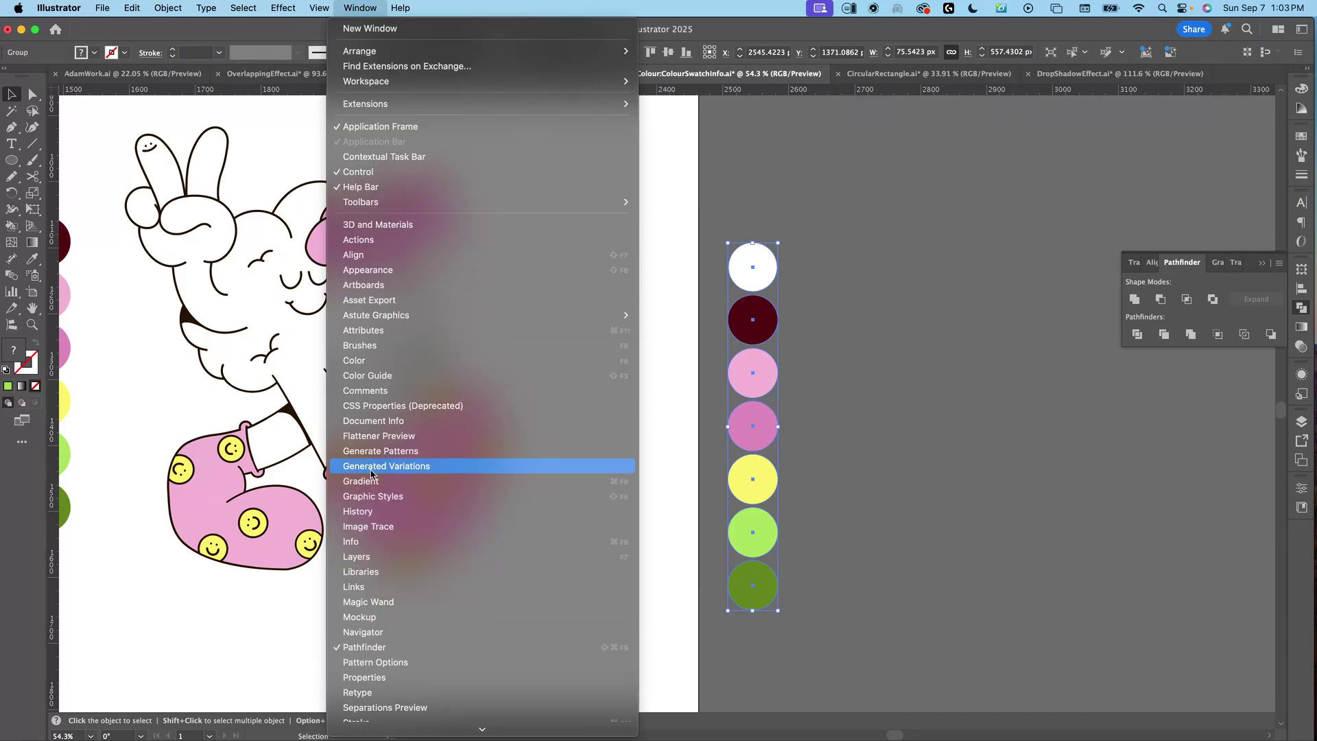
scroll(386, 686, "down", 2)
left_click(378, 648)
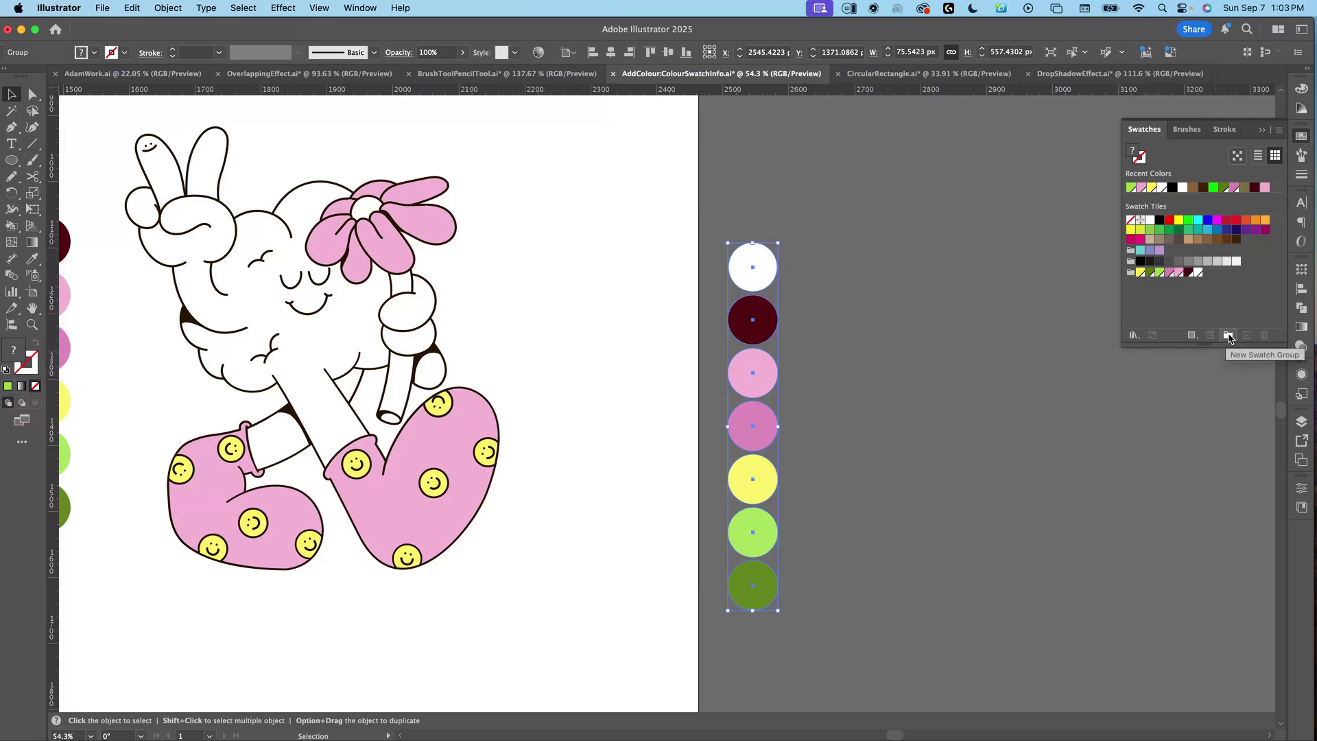
left_click(1228, 336)
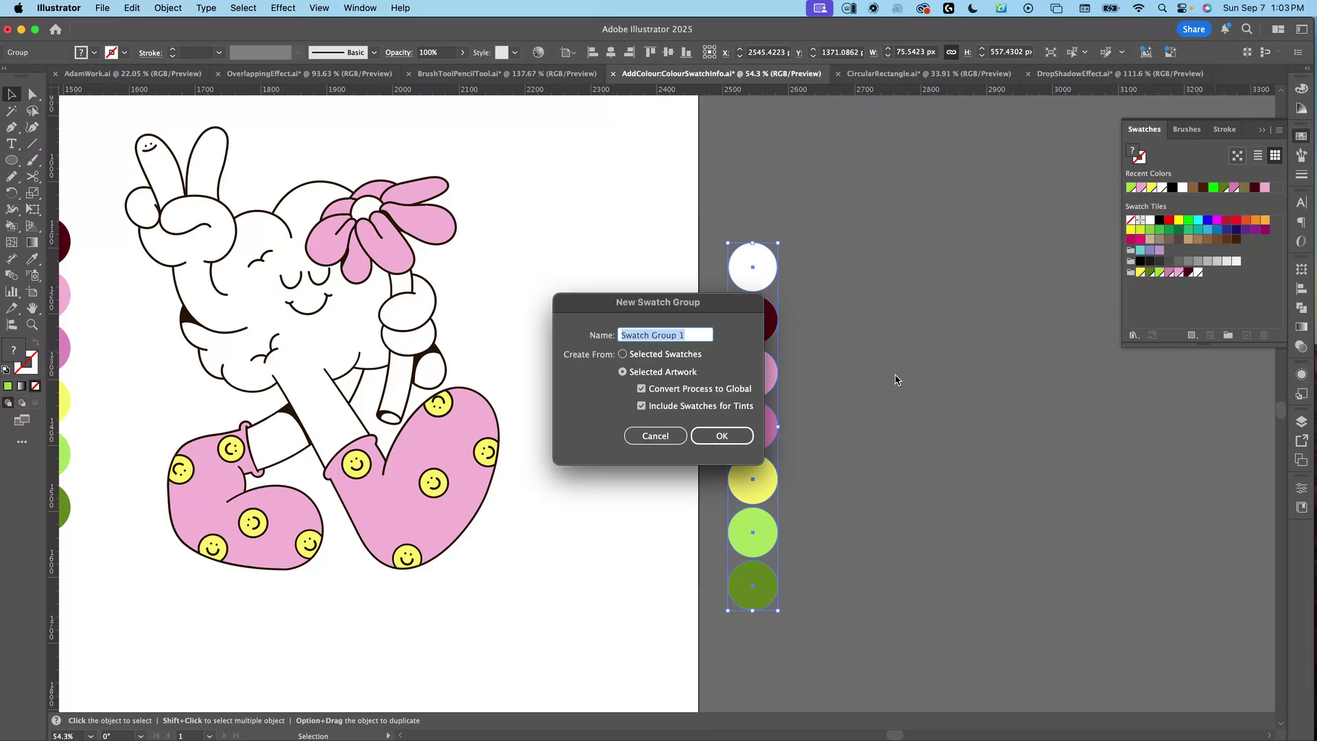
type("Adams Colours")
key("Return")
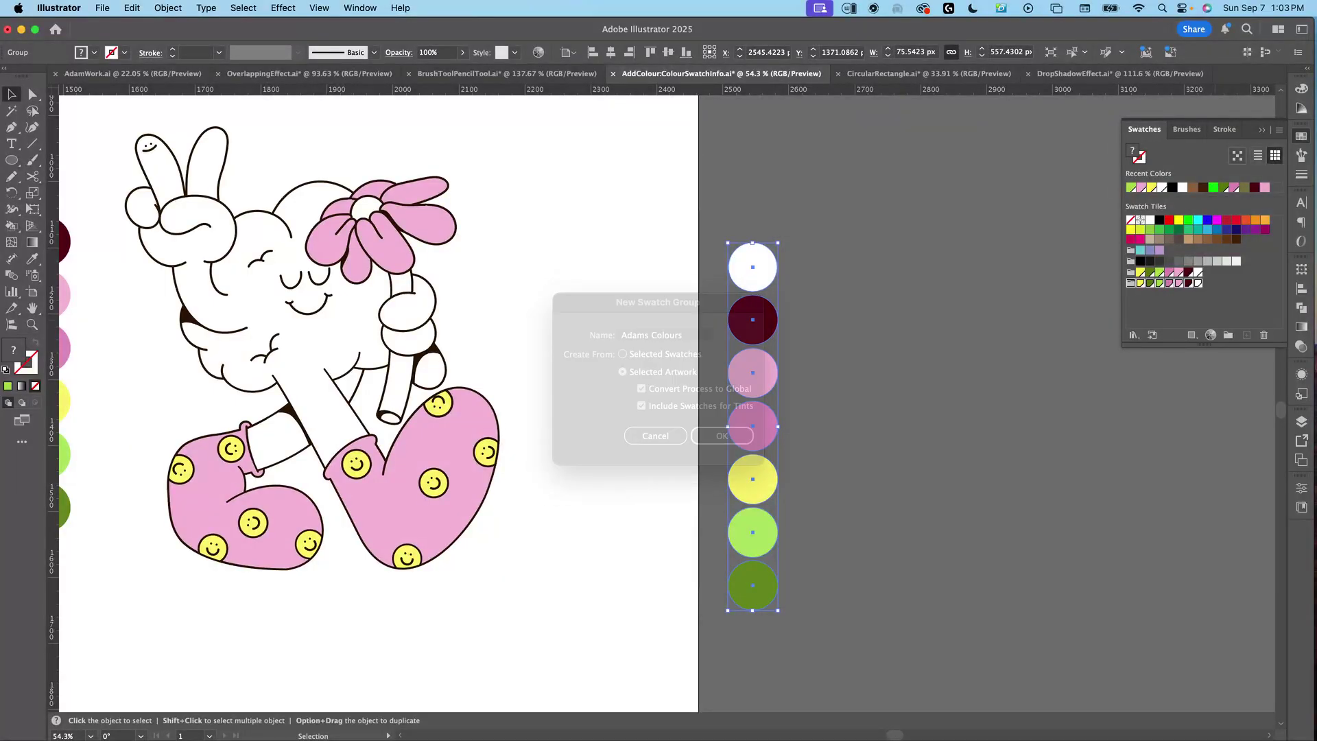
left_click(1159, 310)
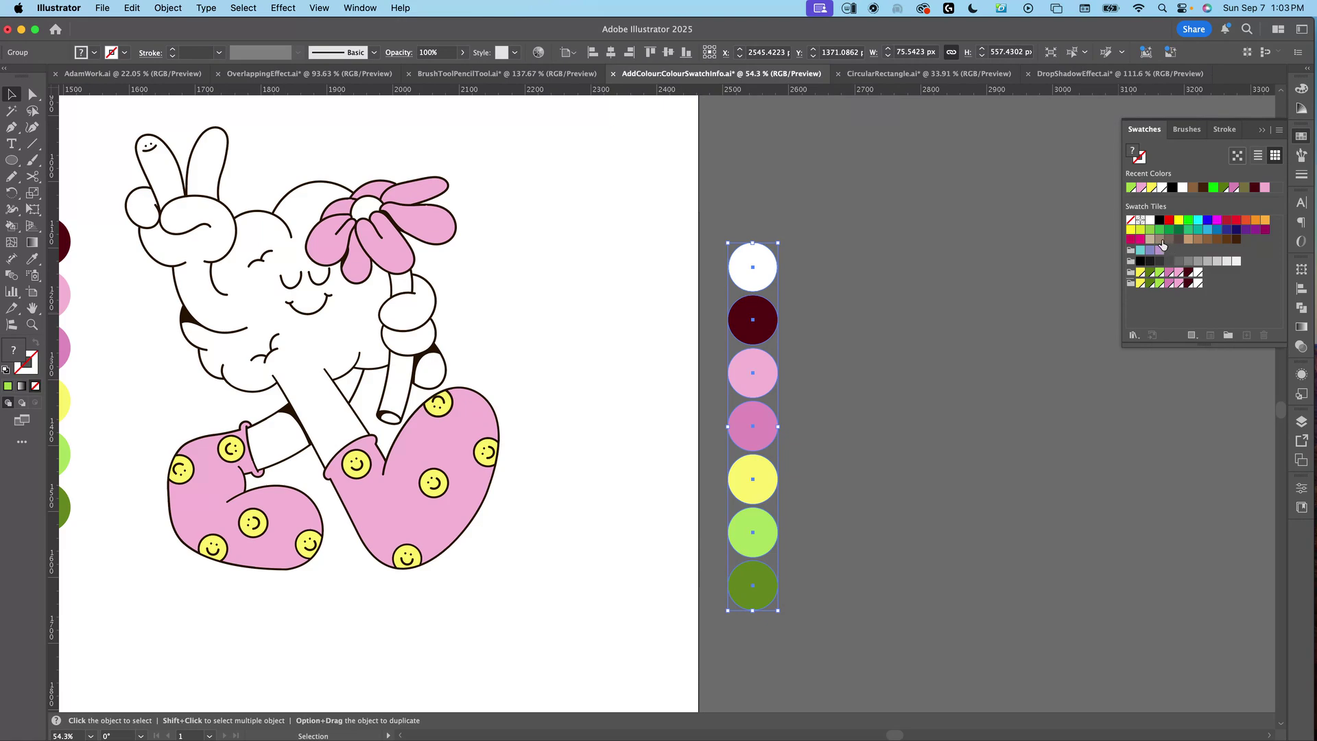
left_click(1140, 240)
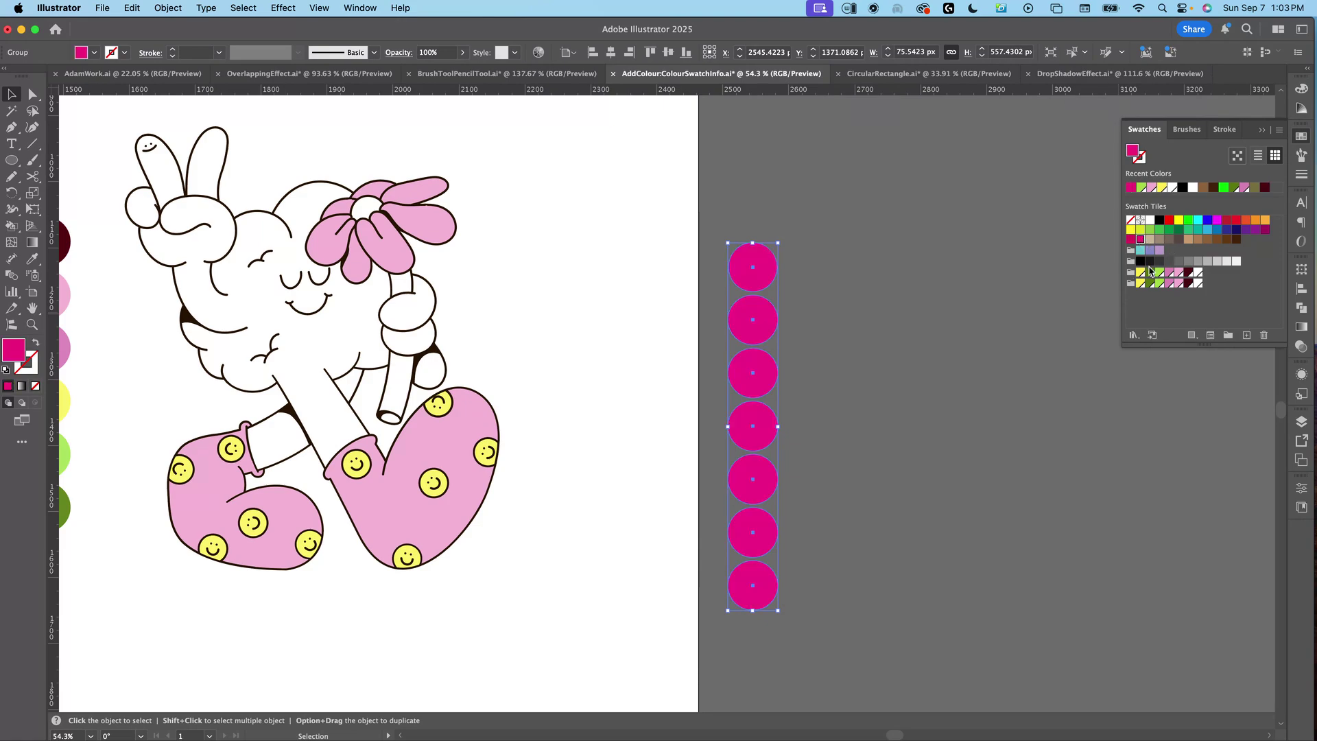
key("super+z")
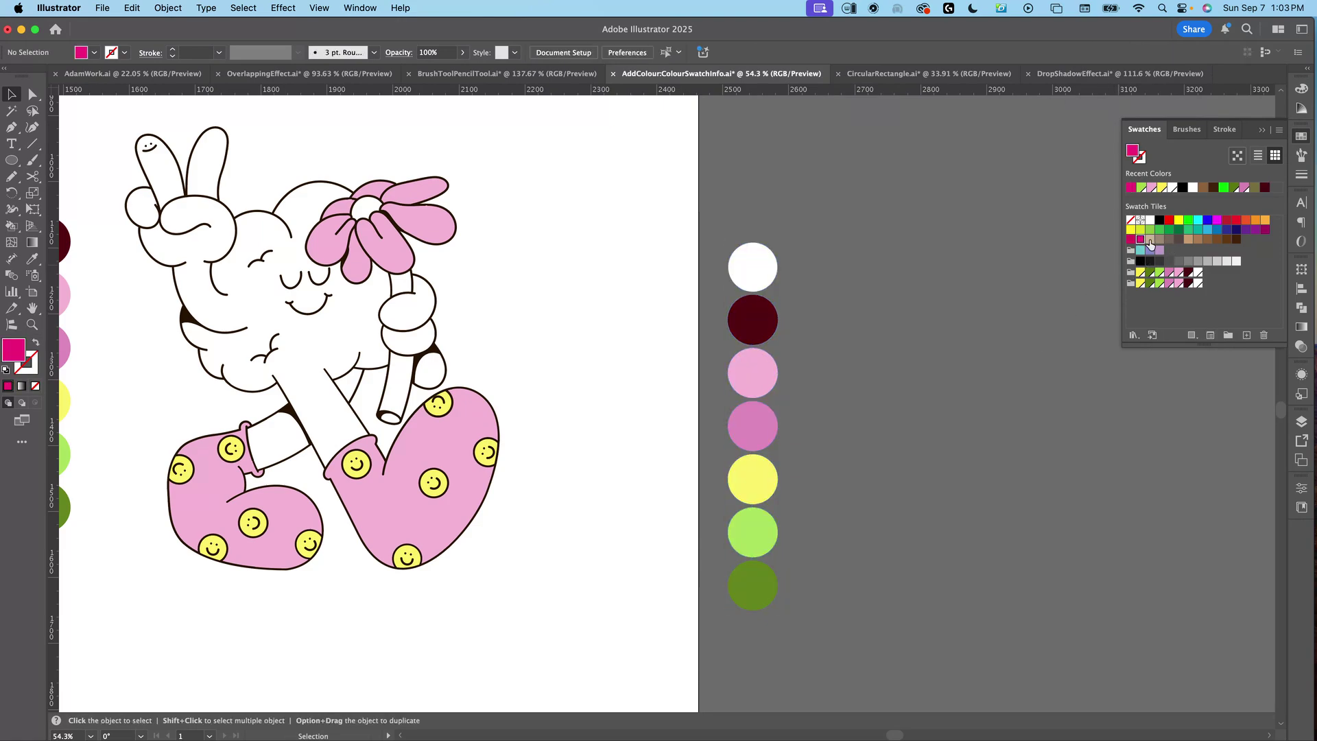
left_click(1150, 241)
key("a")
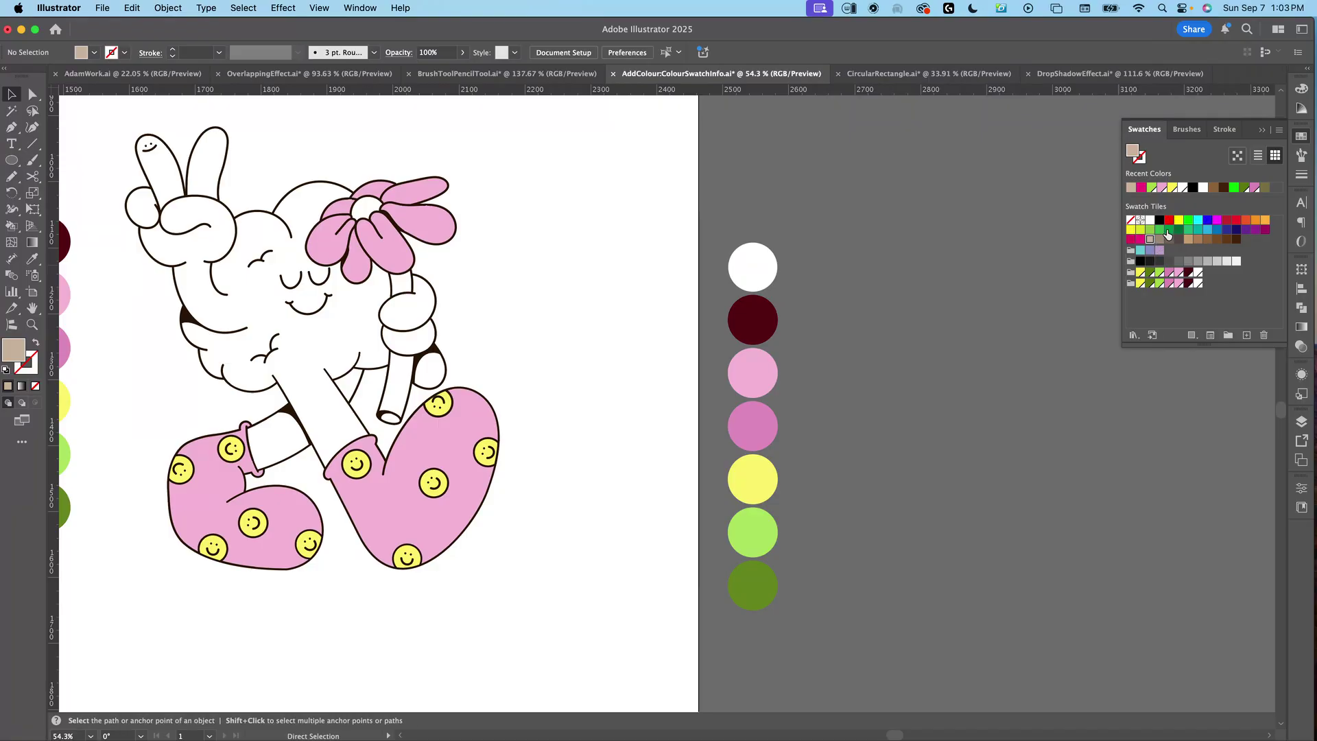
left_click(1227, 305)
key("v")
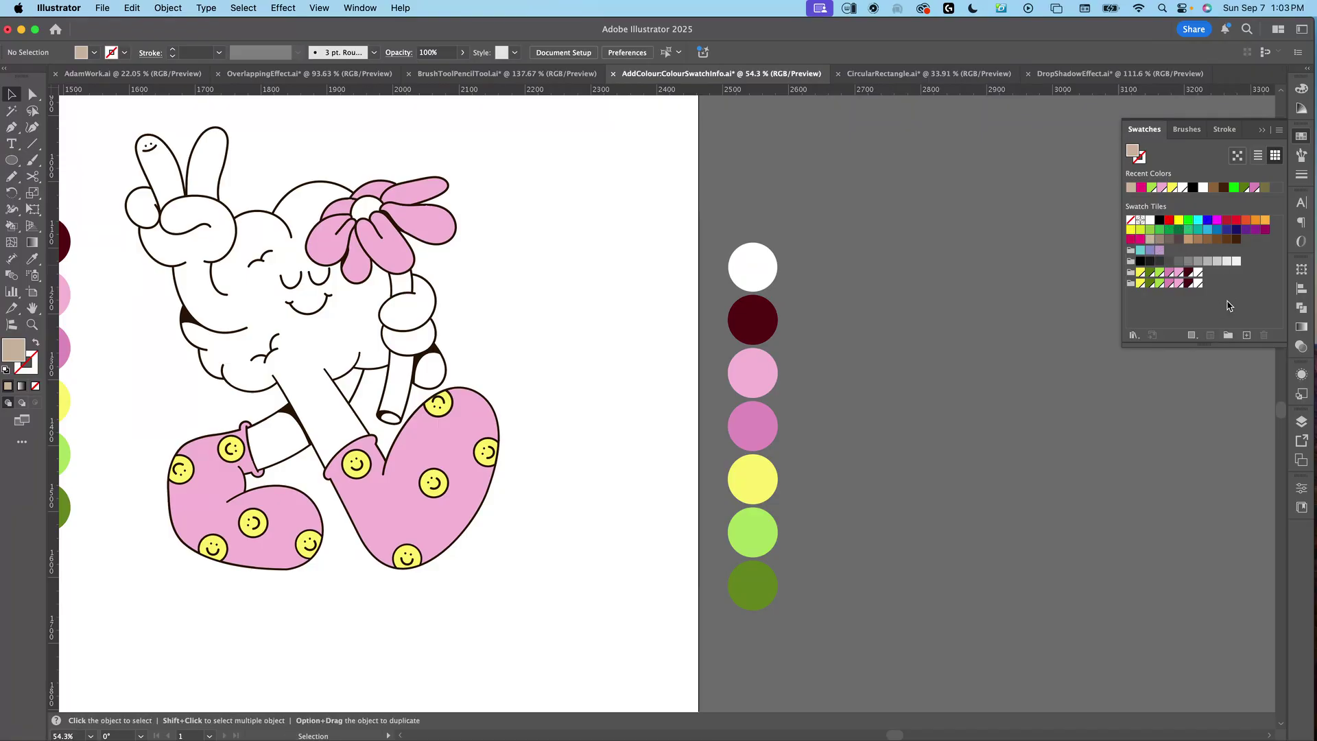
Step: Create swatch info cards from the newly saved colour group, 100 px square with Hex, RGB and CMYK codes and 10 px spacing
left_click(1130, 284)
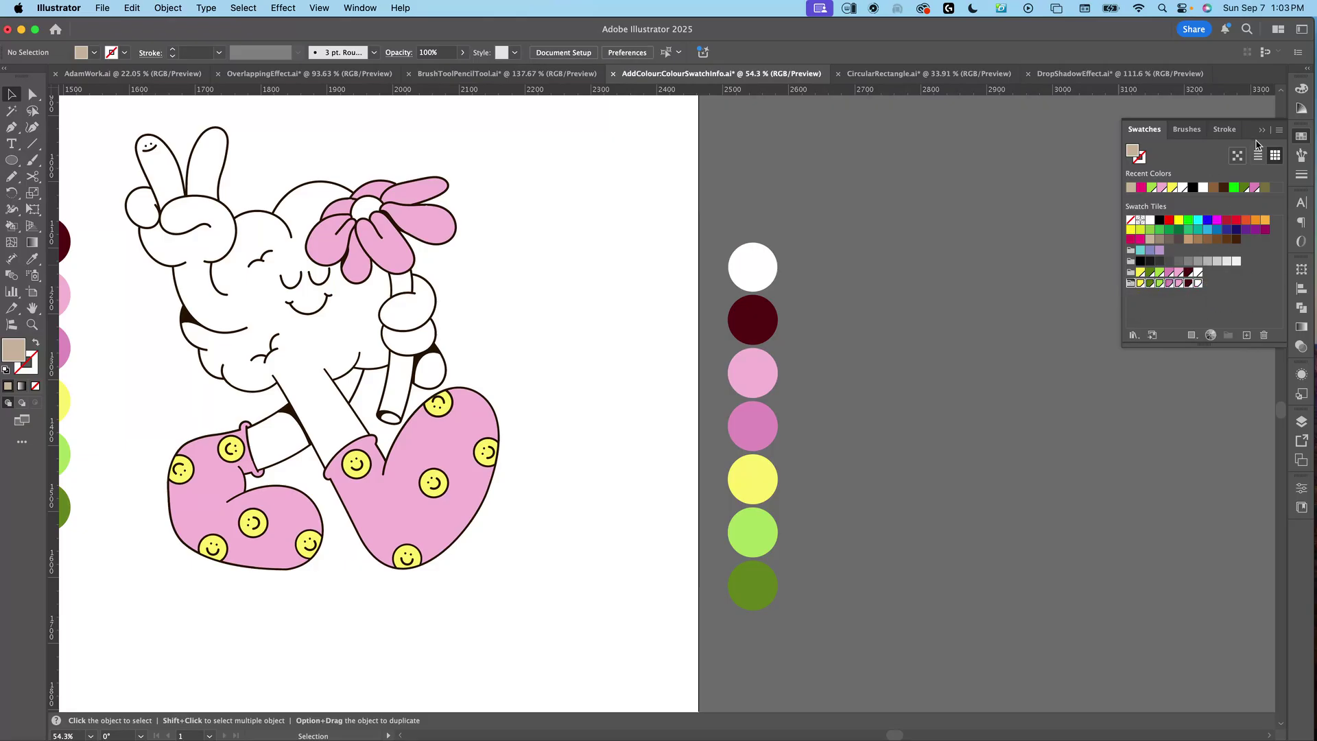
left_click(1279, 131)
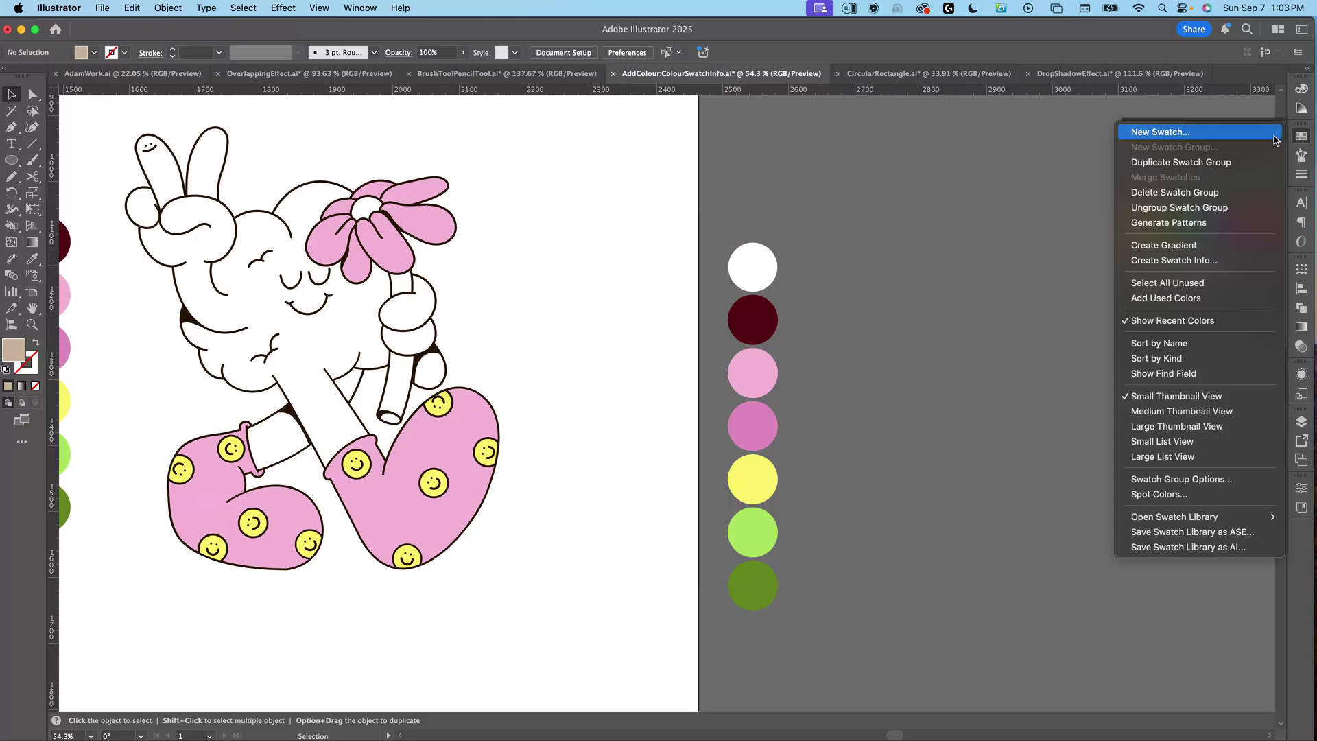
left_click(1174, 260)
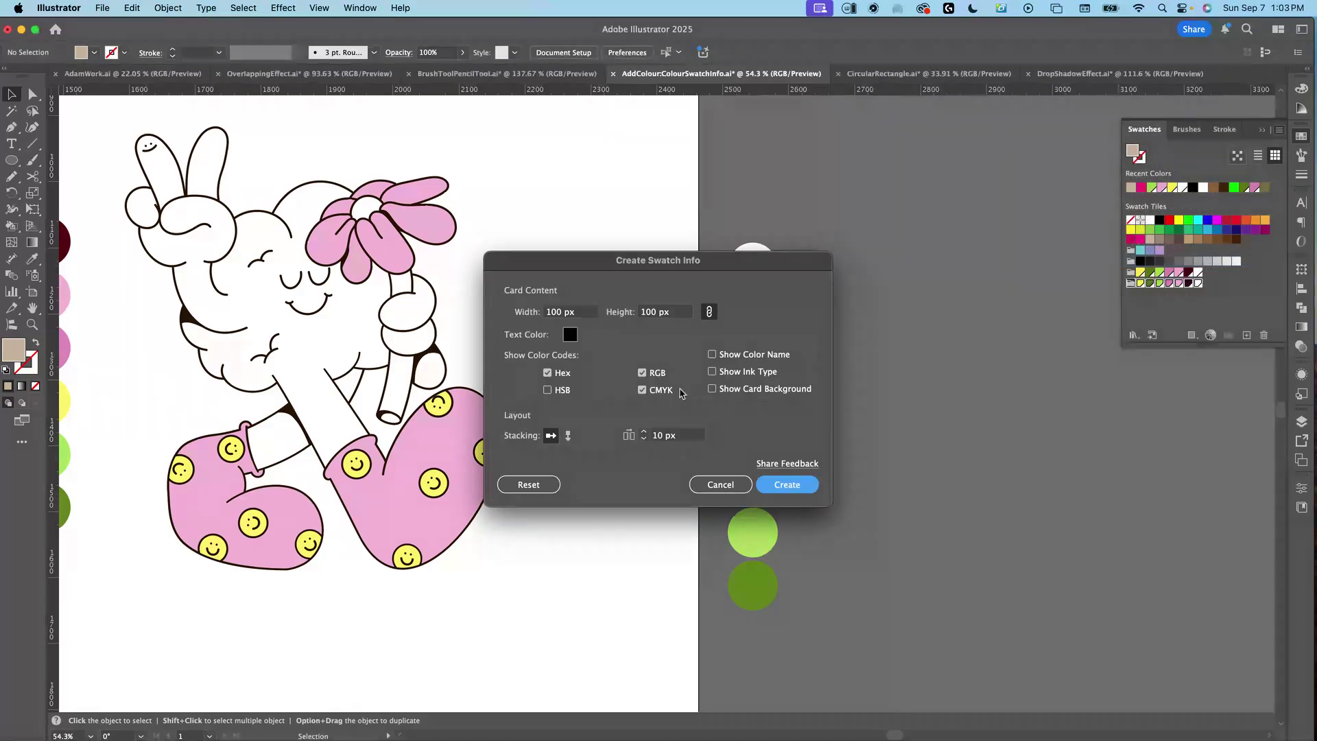
left_click(787, 484)
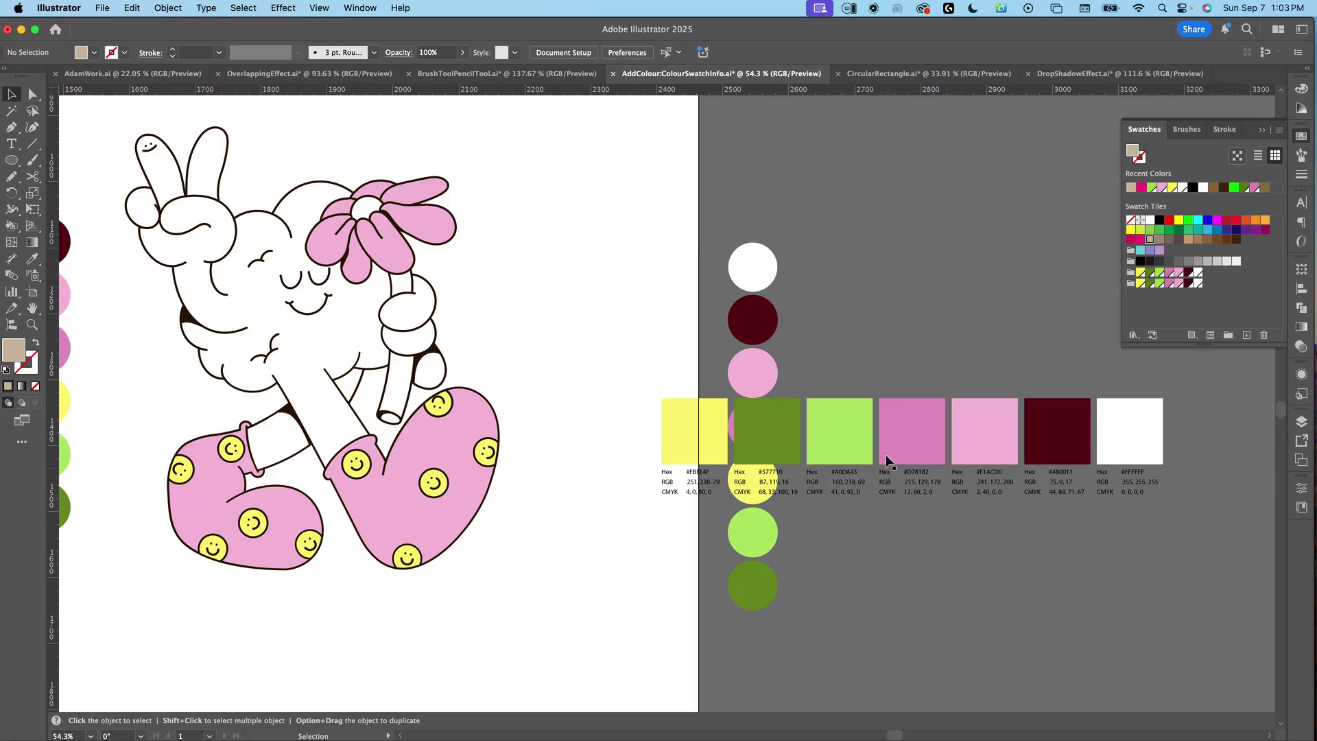
Step: Move the row of swatch info cards onto the grey canvas just right of the copied swatch column
left_click_drag(896, 541, 806, 503)
left_click_drag(758, 404, 895, 398)
left_click(890, 472)
key("z")
left_click_drag(769, 428, 850, 439)
left_click_drag(925, 523, 783, 511)
left_click_drag(962, 510, 833, 517)
key("v")
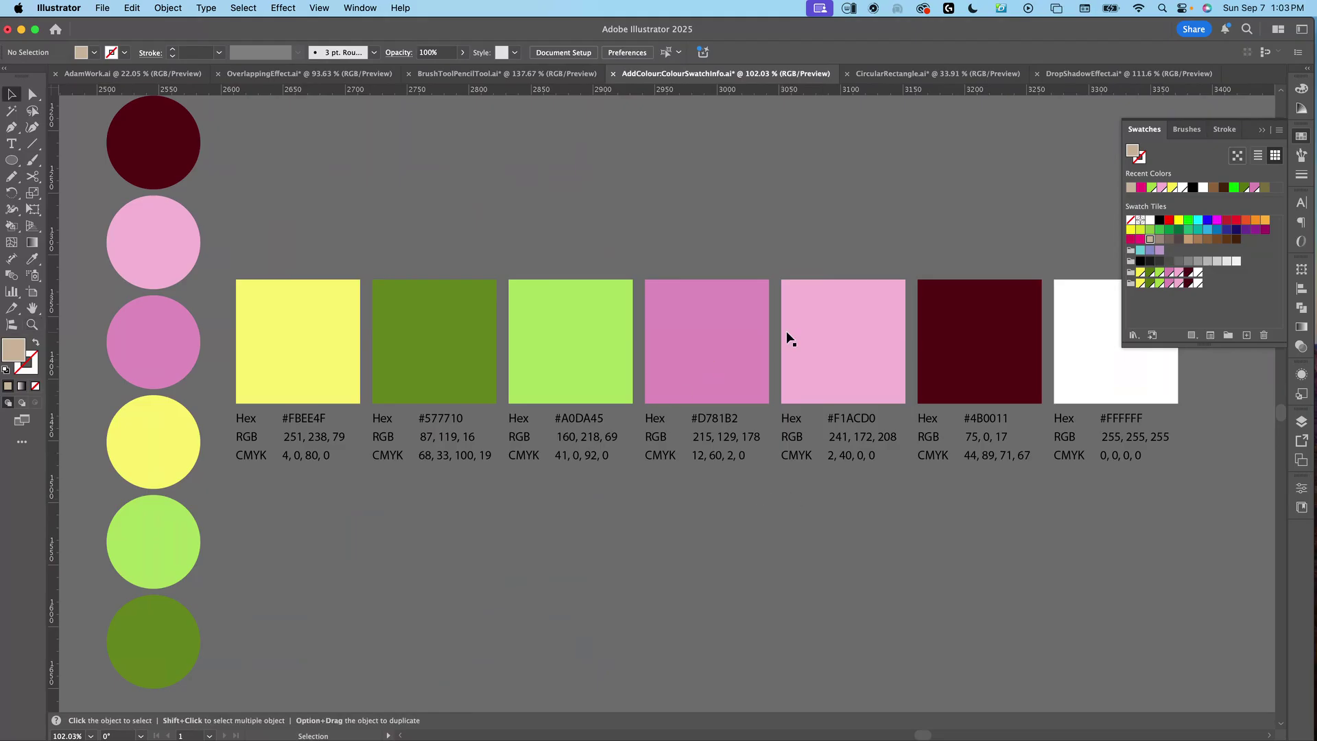
left_click(1261, 129)
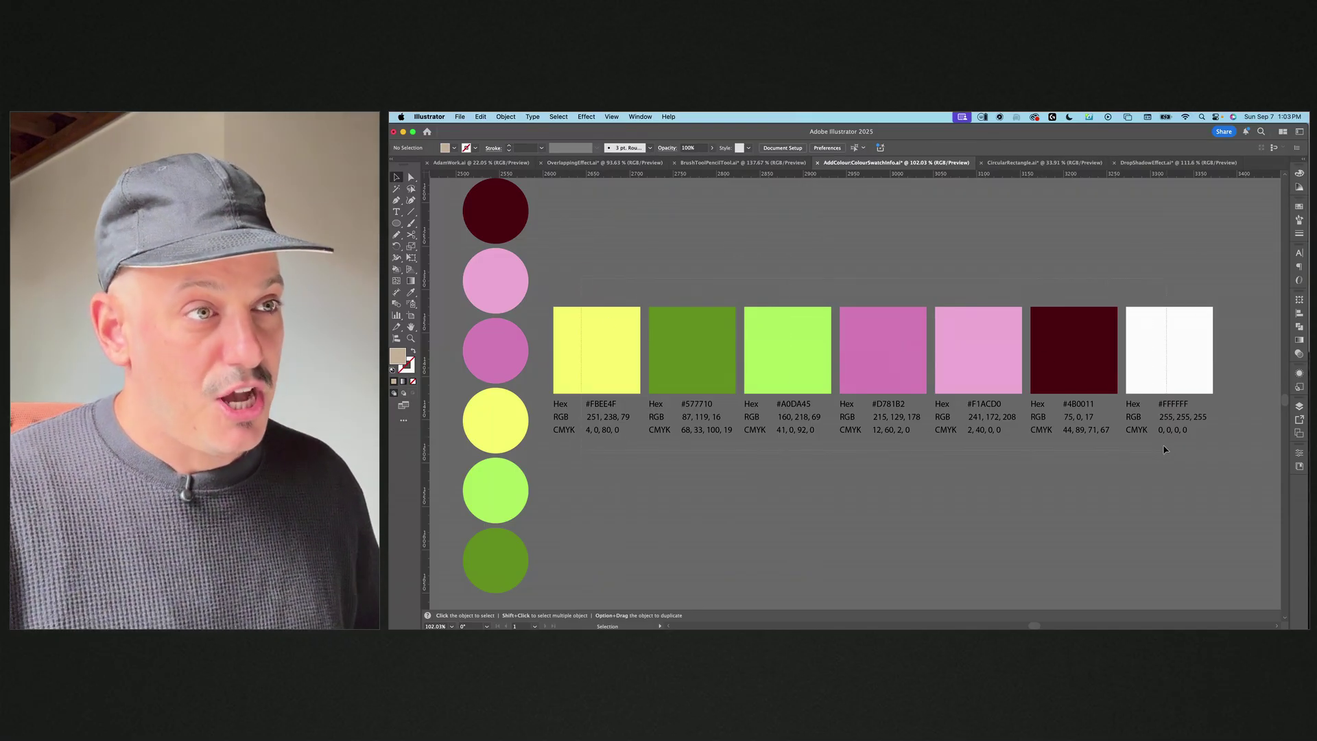
Step: Expand the swatch info cards with both Object and Fill included
left_click(708, 347)
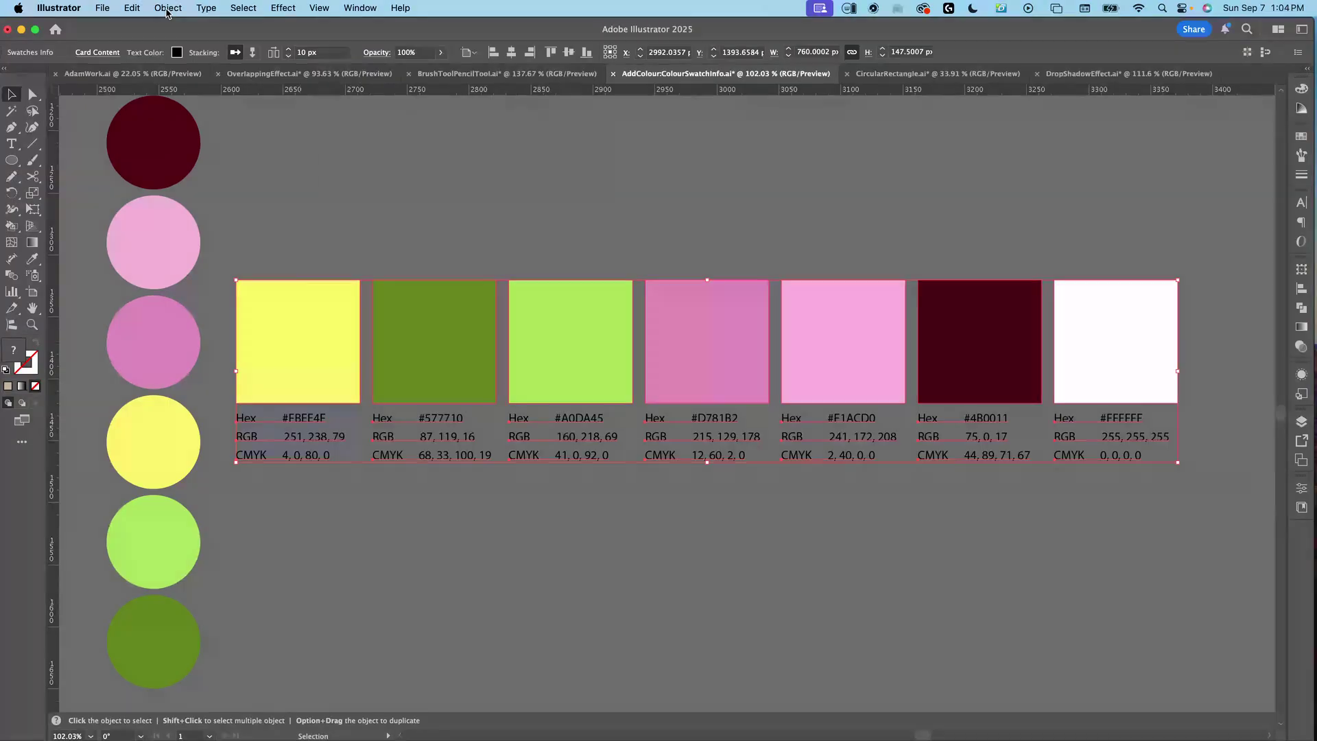
left_click(166, 10)
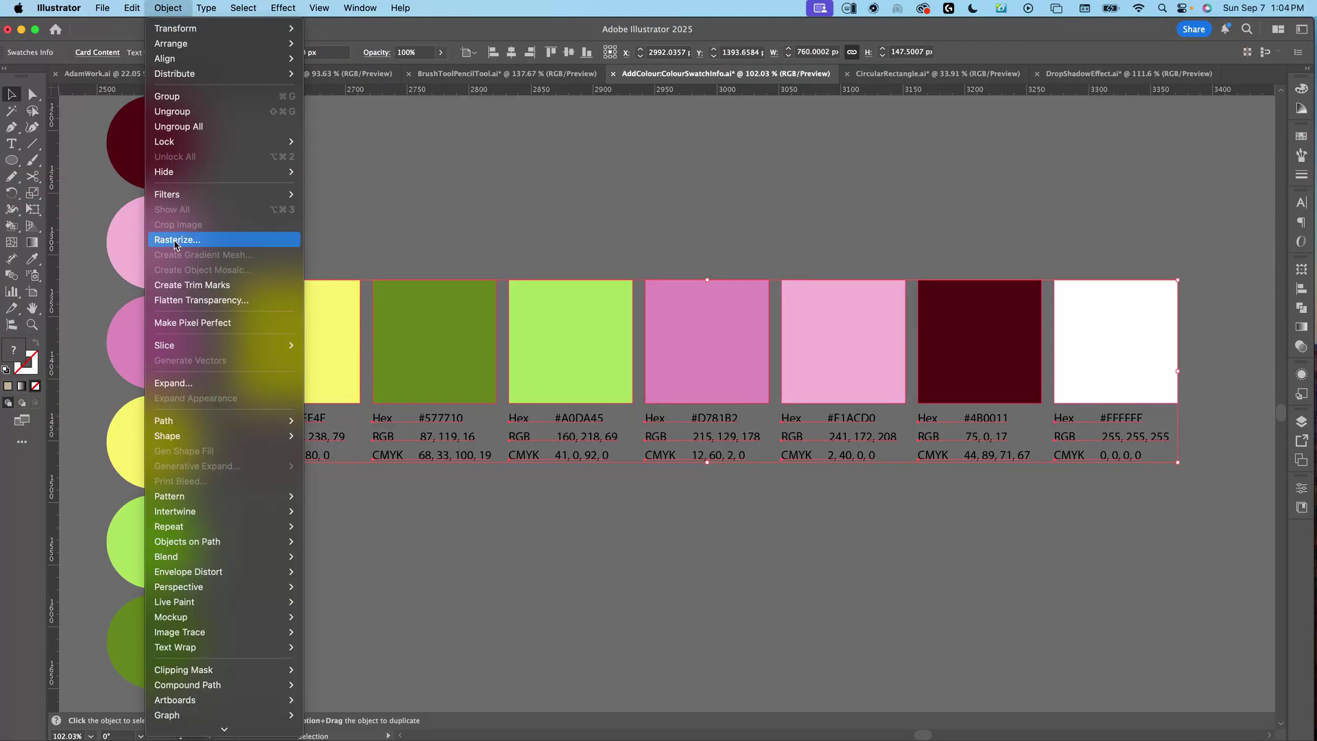
left_click(166, 385)
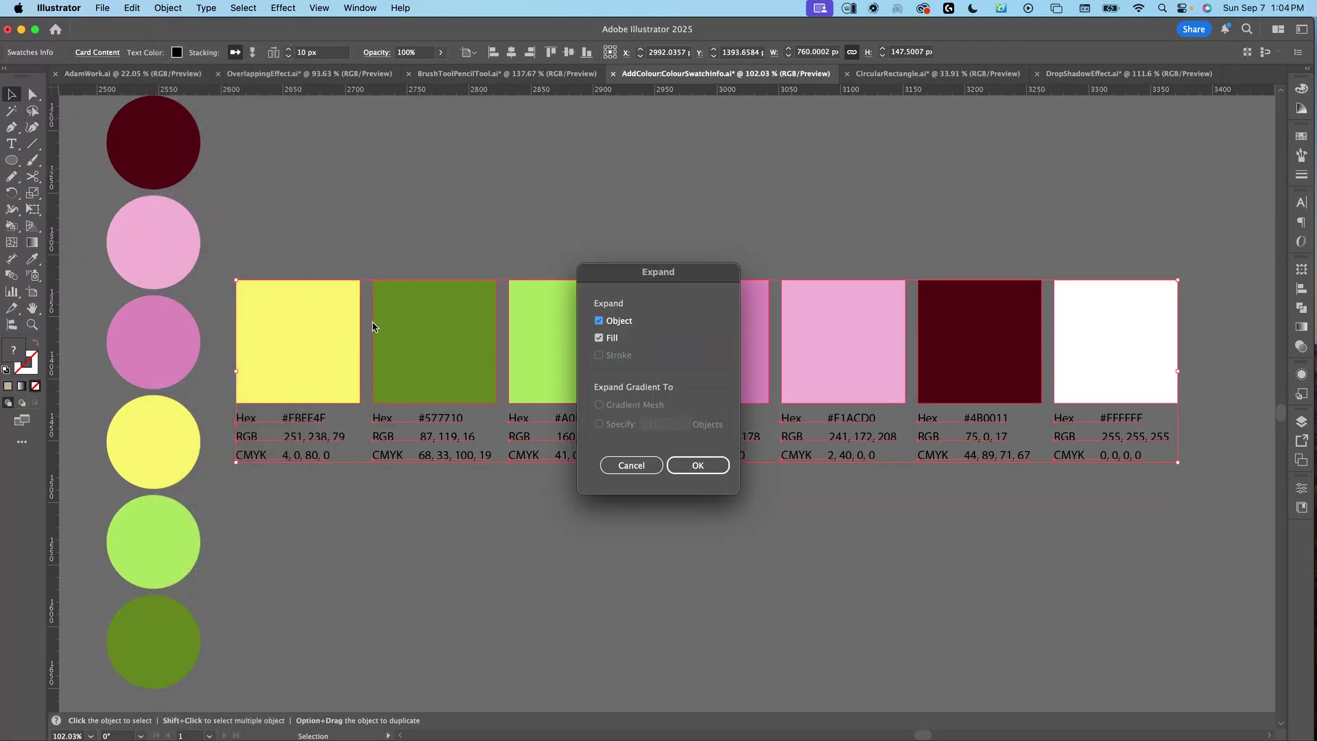
left_click(697, 465)
left_click(342, 255)
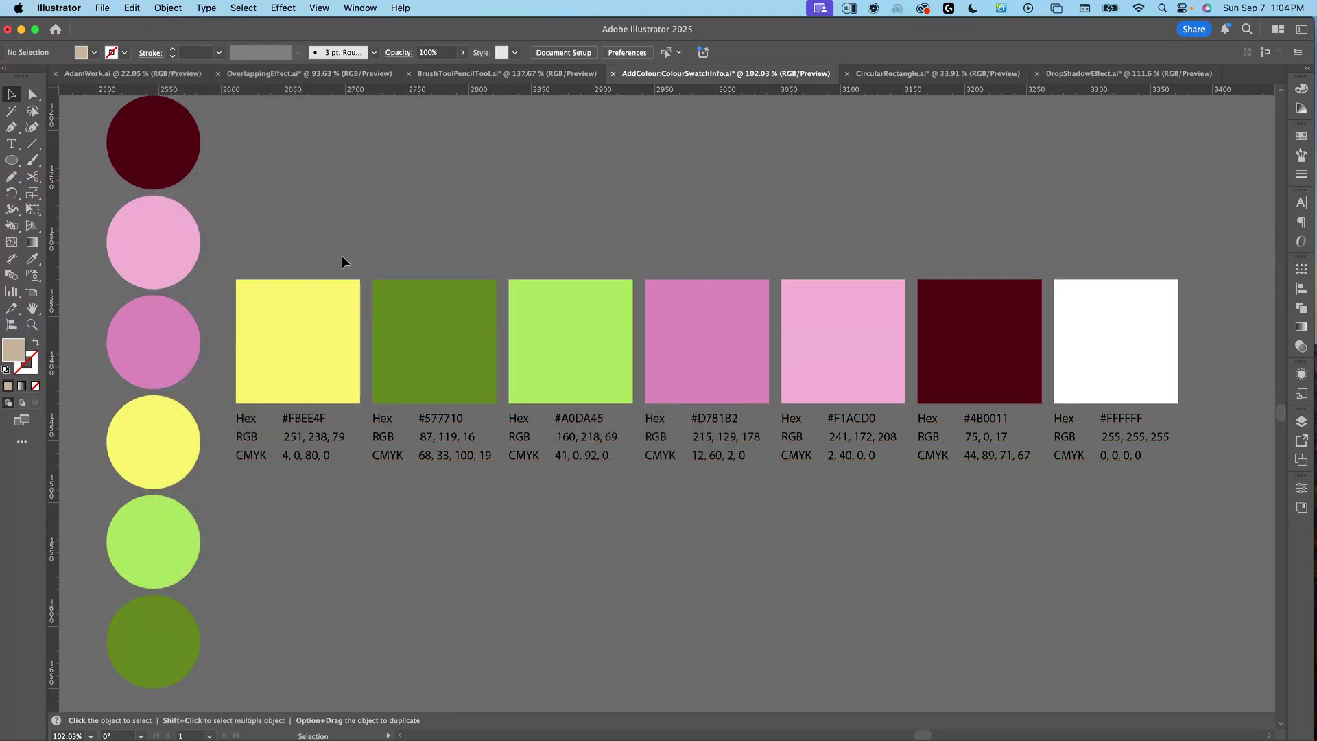
Step: Ungroup all the expanded swatch cards into separate squares and text labels
left_click(1118, 455)
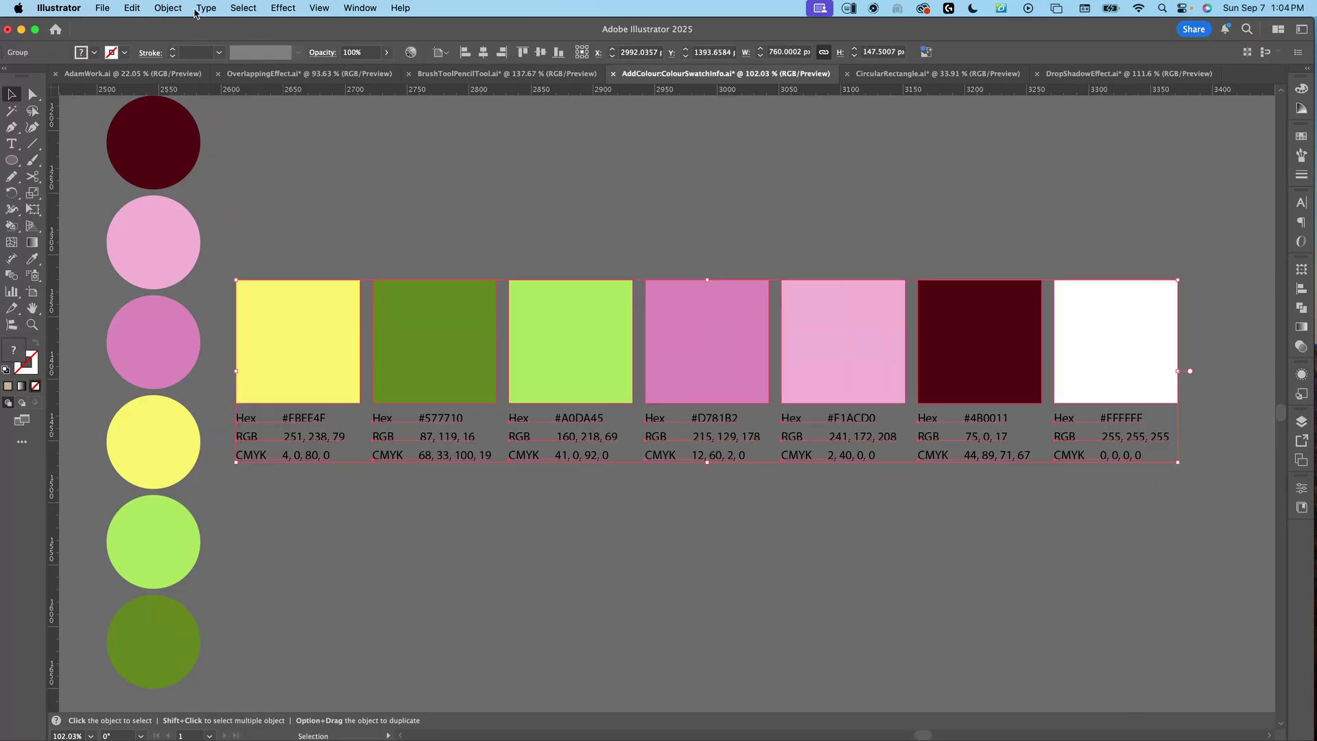
left_click(167, 9)
left_click(180, 126)
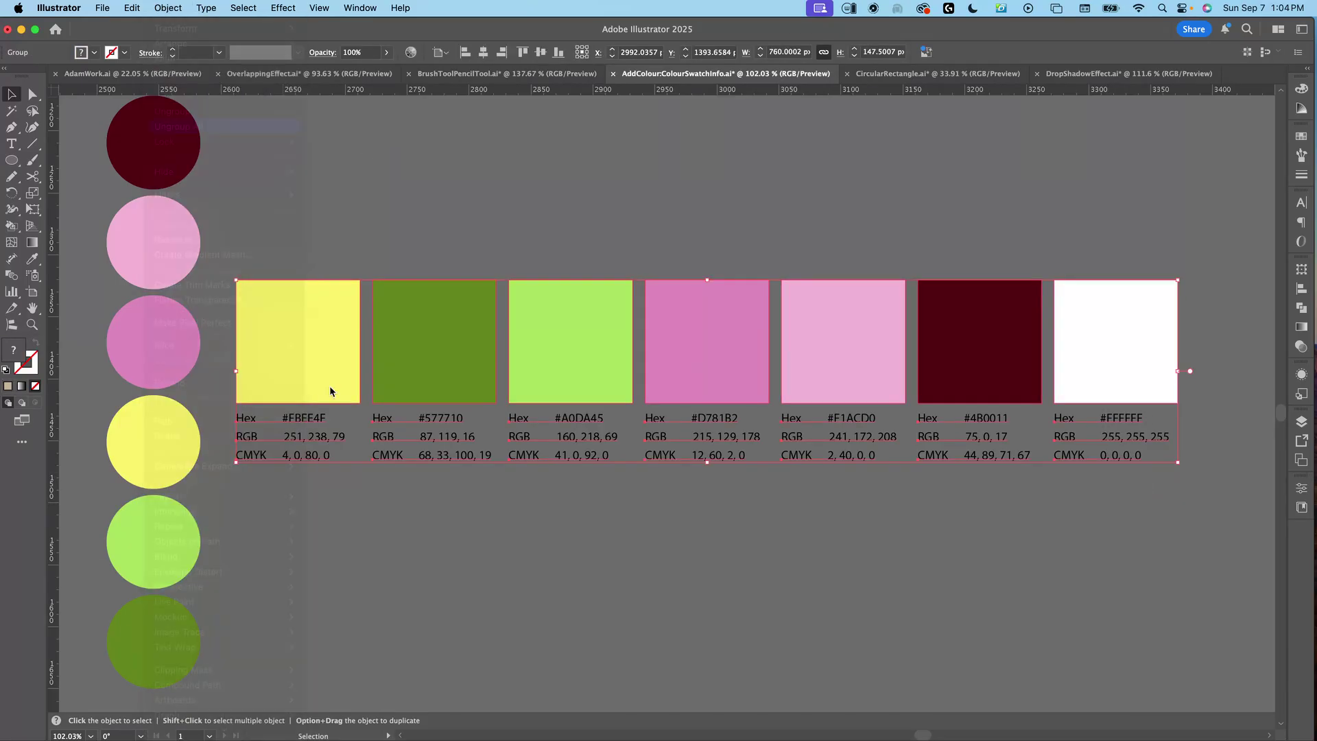
left_click(318, 492)
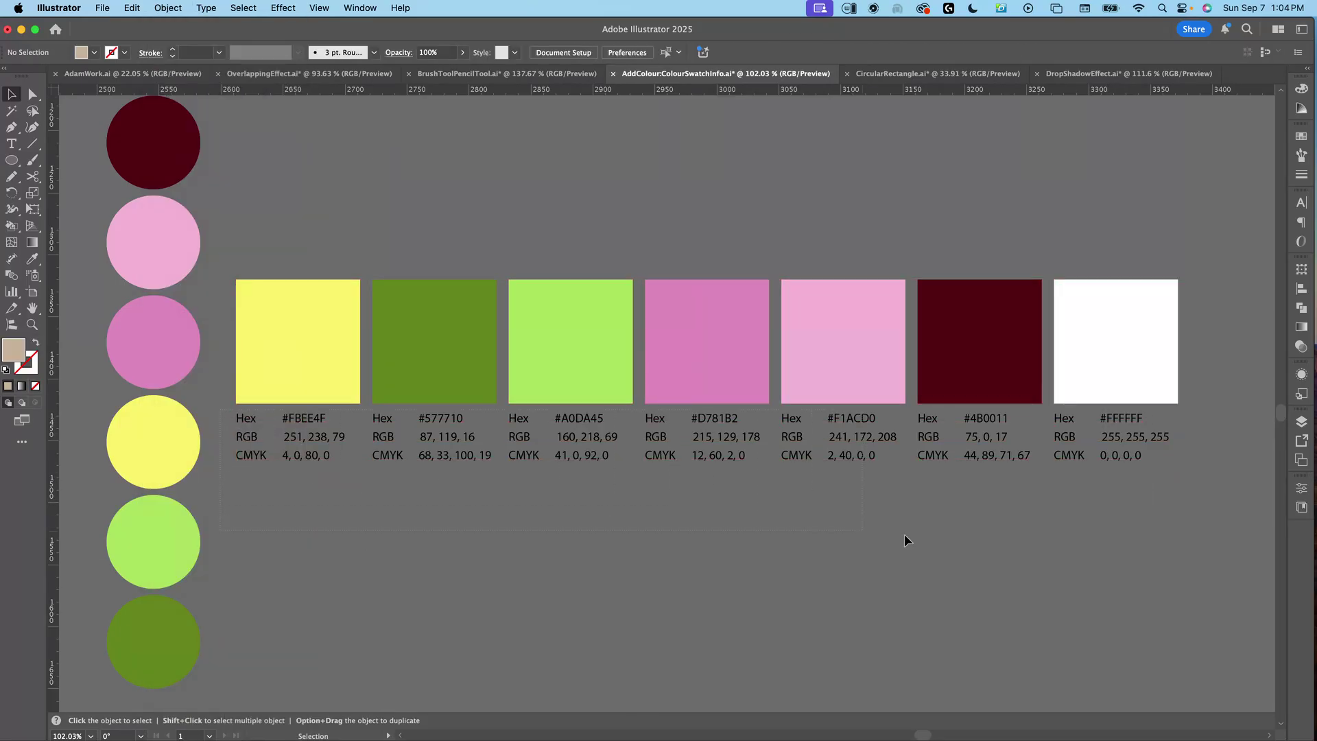
Step: Select all the colour-code labels beneath the squares and change their font to Noto Sans Adlam Regular
left_click_drag(1158, 545, 1158, 545)
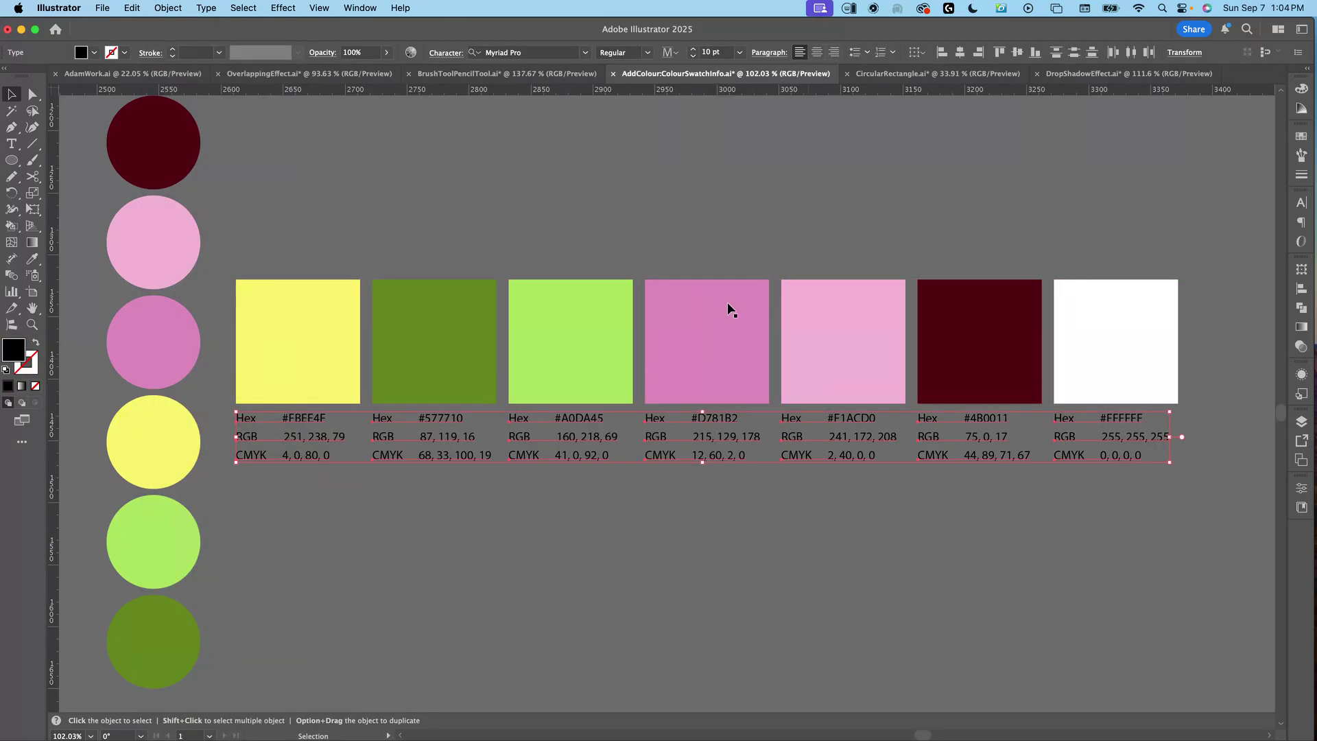
left_click(545, 50)
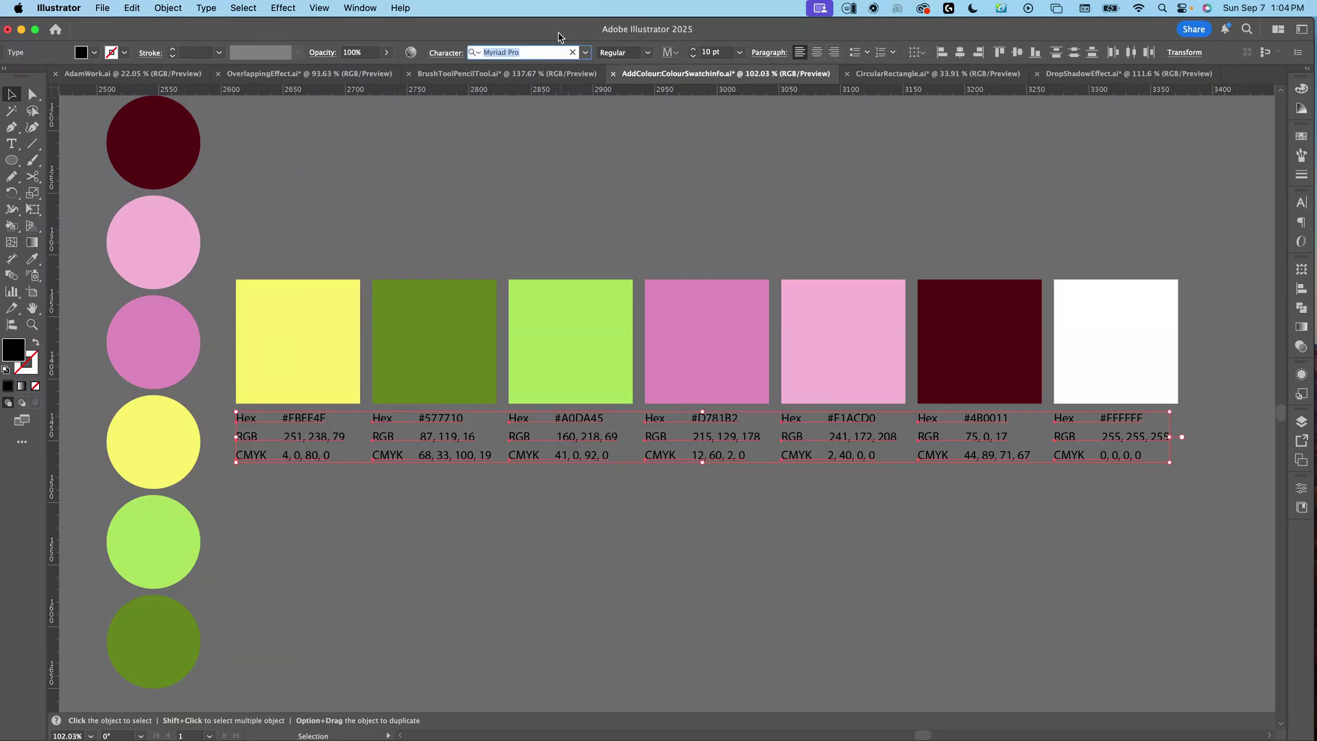
key("Down")
key("Down")
key("Down")
key("Down")
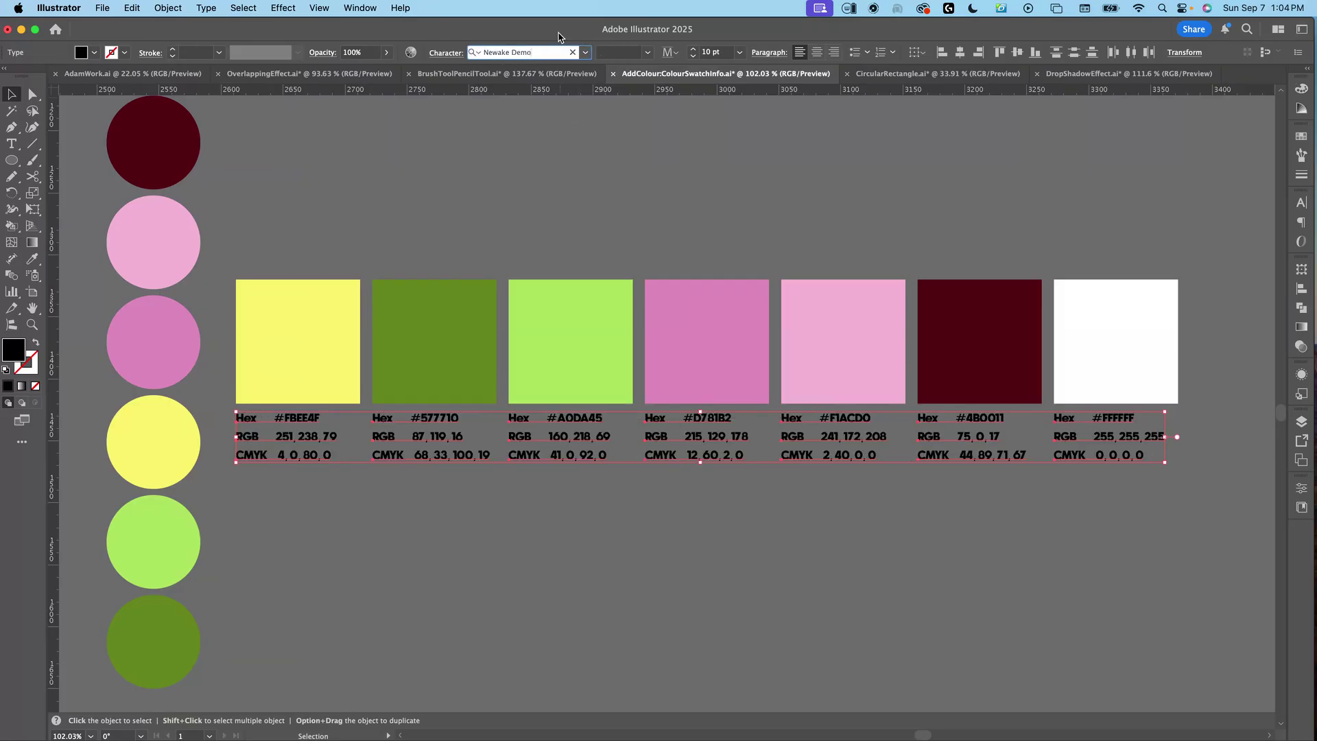
key("Down")
key("Down")
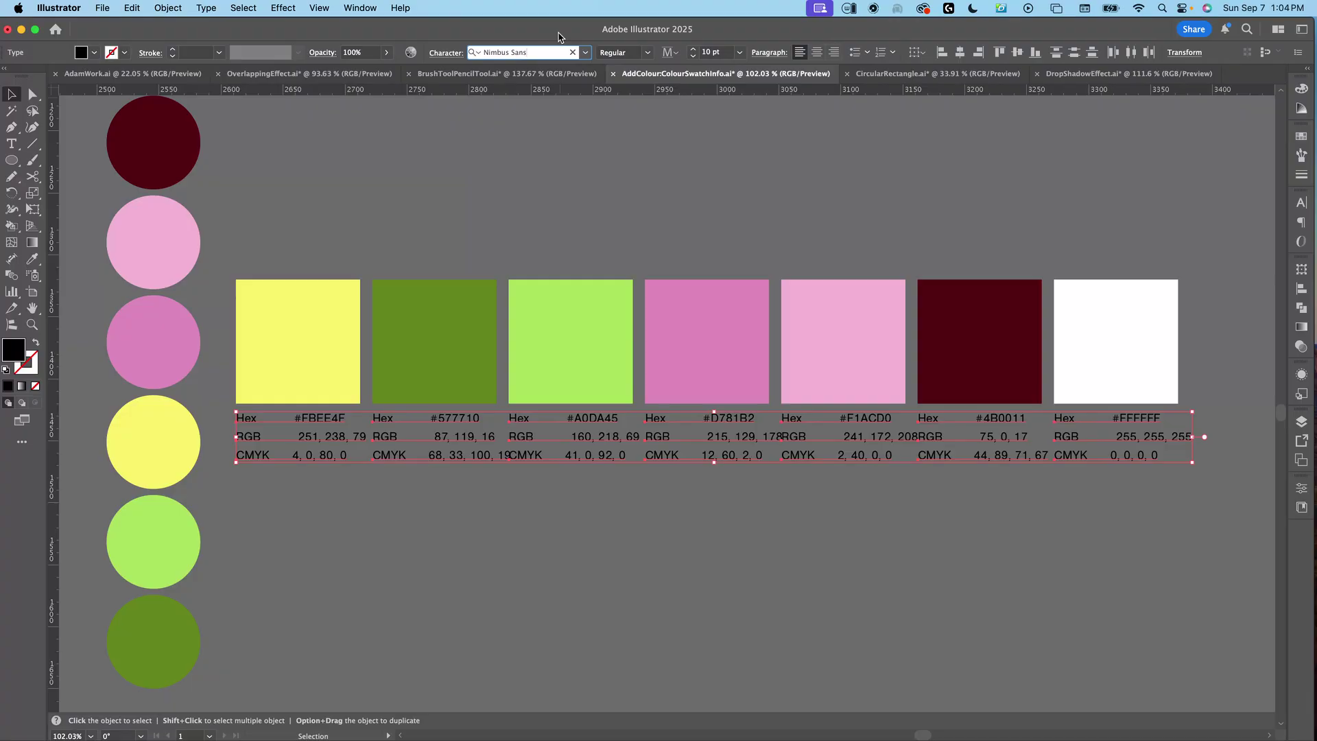
key("Down")
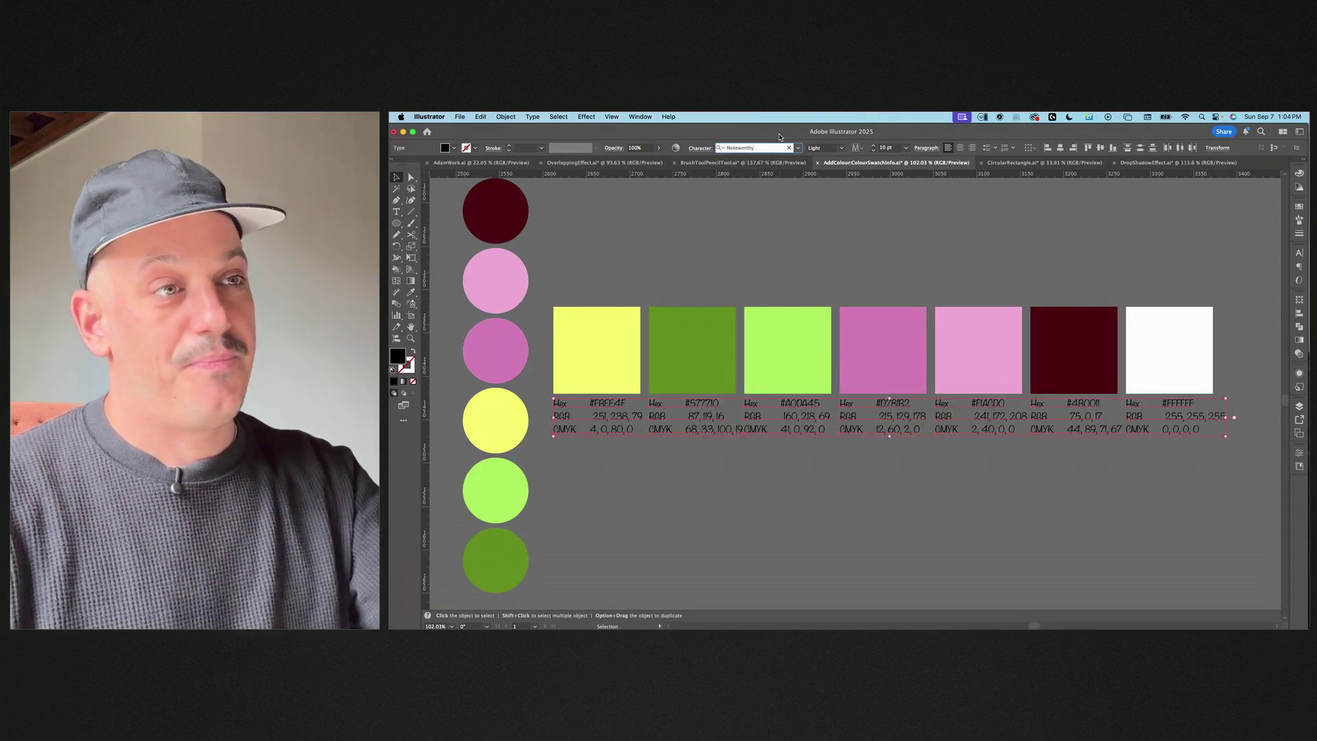
key("Down")
key("Down")
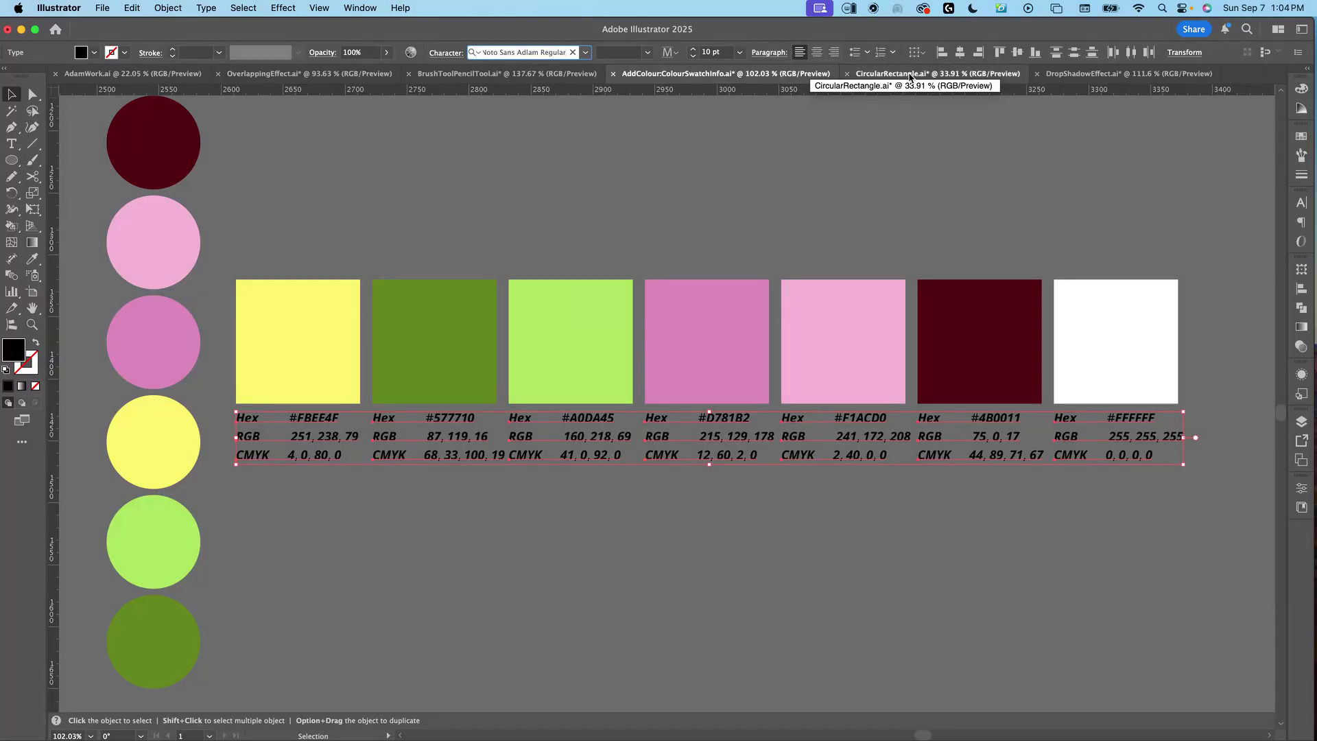
Step: In CircularRectangle.ai, draw a rectangle about 144 px high around the YESSIR lettering, fully round its corners and make it stroke-only
left_click(910, 76)
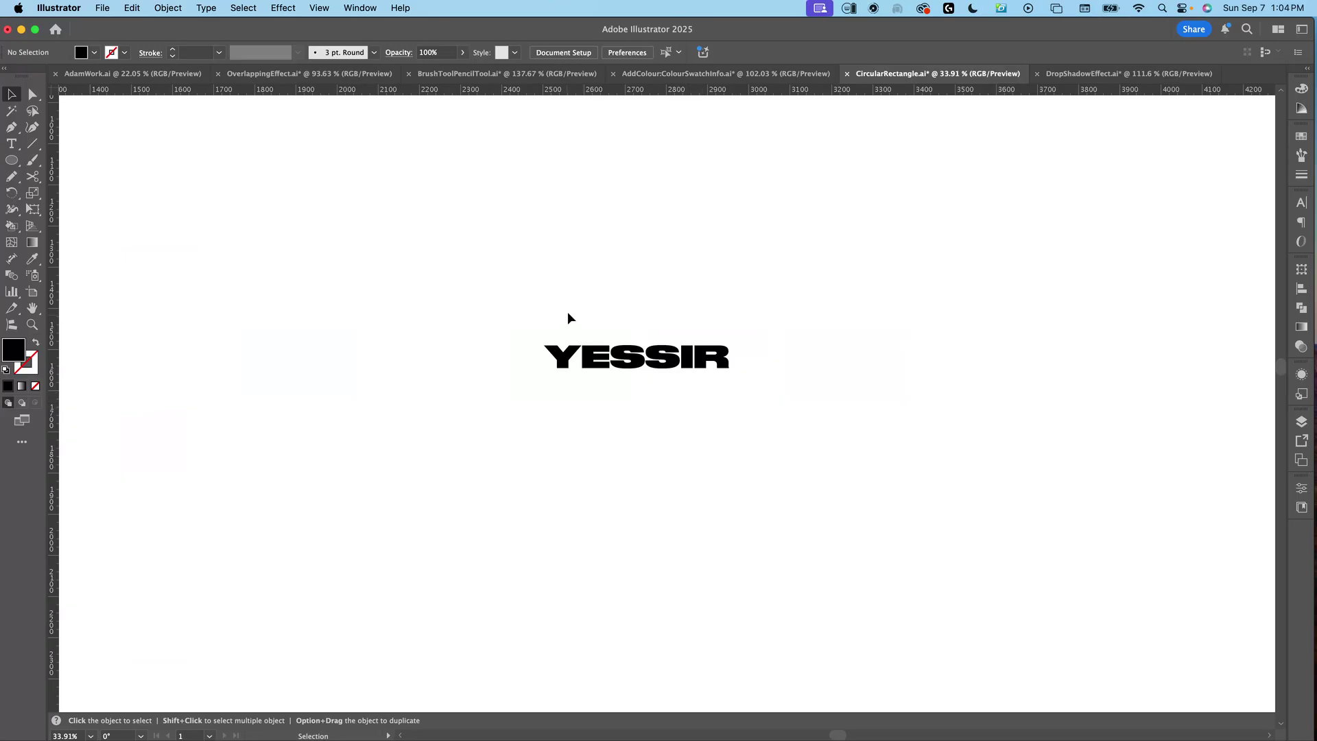
key("z")
mouse_move(635, 364)
left_mouse_down()
mouse_move(671, 390)
mouse_move(632, 388)
left_mouse_up()
key("m")
left_click_drag(448, 287, 931, 421)
key("a")
left_click_drag(441, 287, 611, 405)
left_click(35, 343)
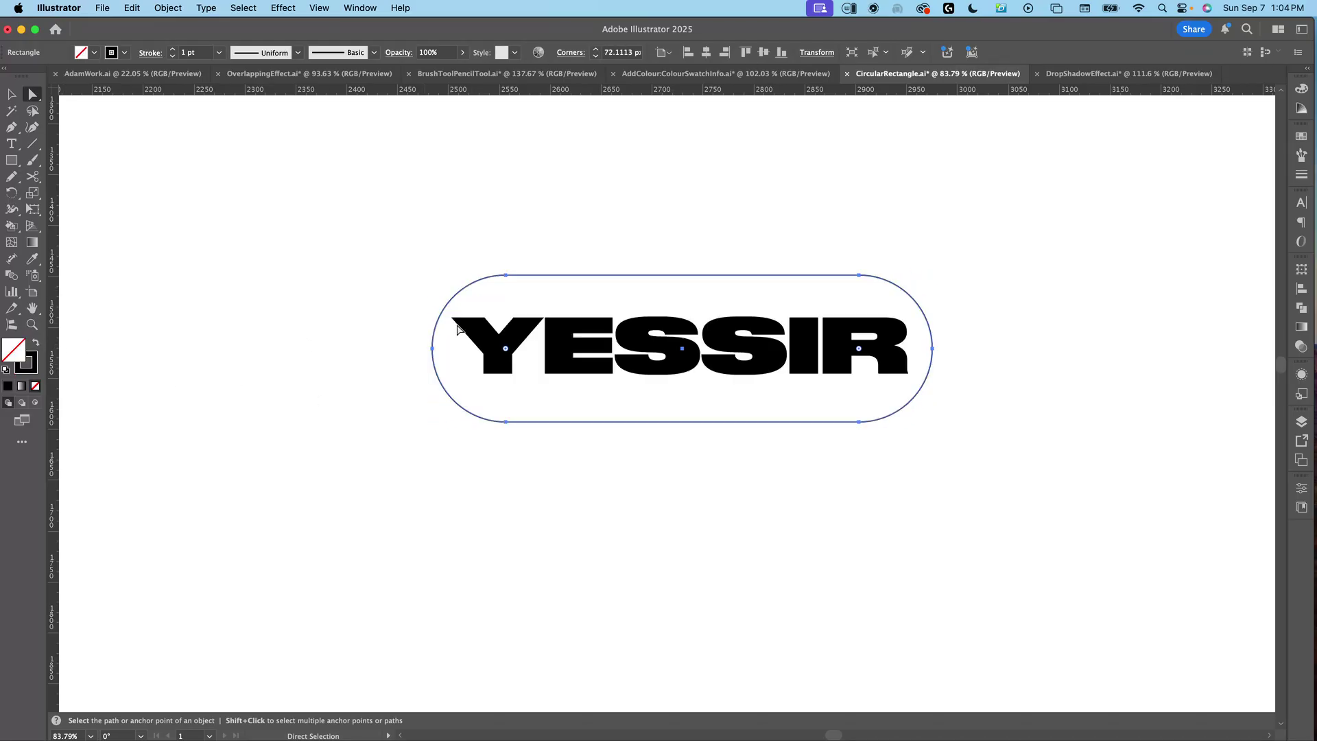
Step: Widen the pill outline evenly on both sides to about 574 px around the lettering
key("v")
left_click_drag(435, 348, 387, 347, "alt")
left_click(546, 501)
Step: Centre the pill outline horizontally and vertically on the YESSIR lettering, using the lettering as the key object
left_click_drag(749, 237, 620, 470)
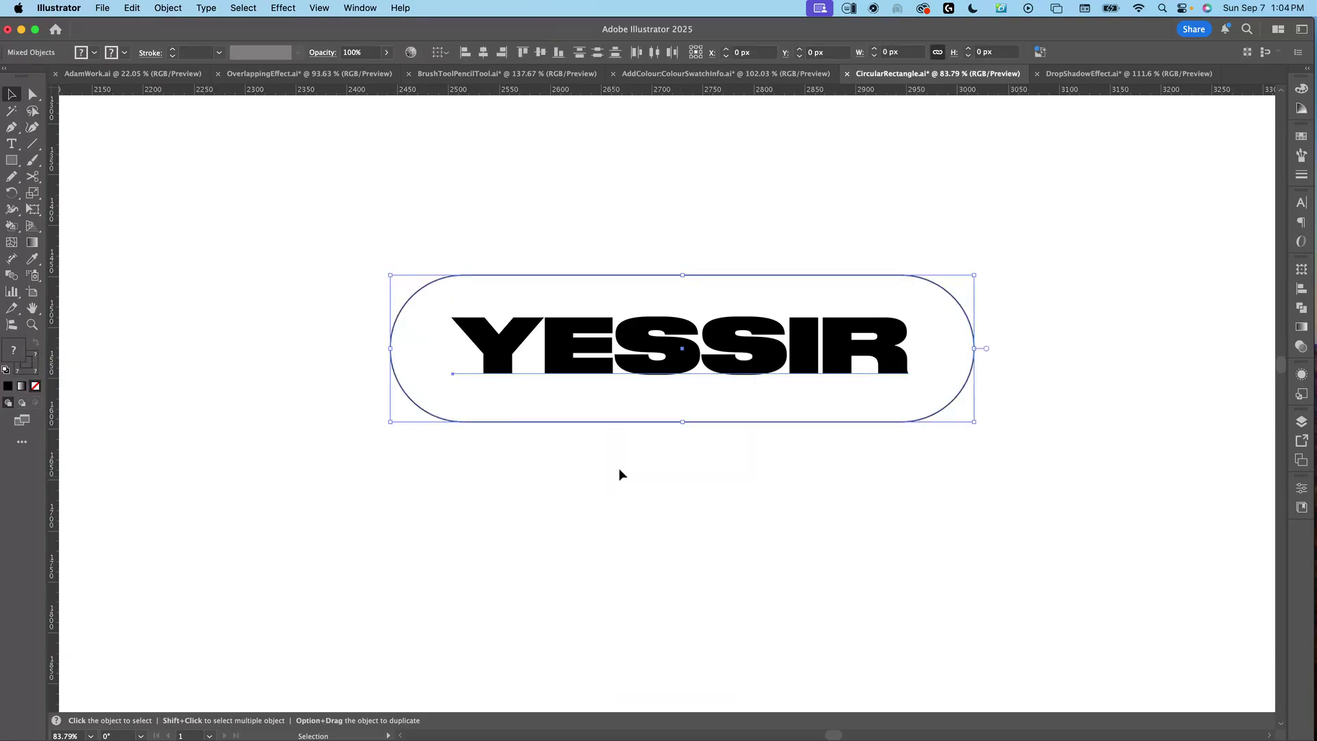
left_click(679, 360)
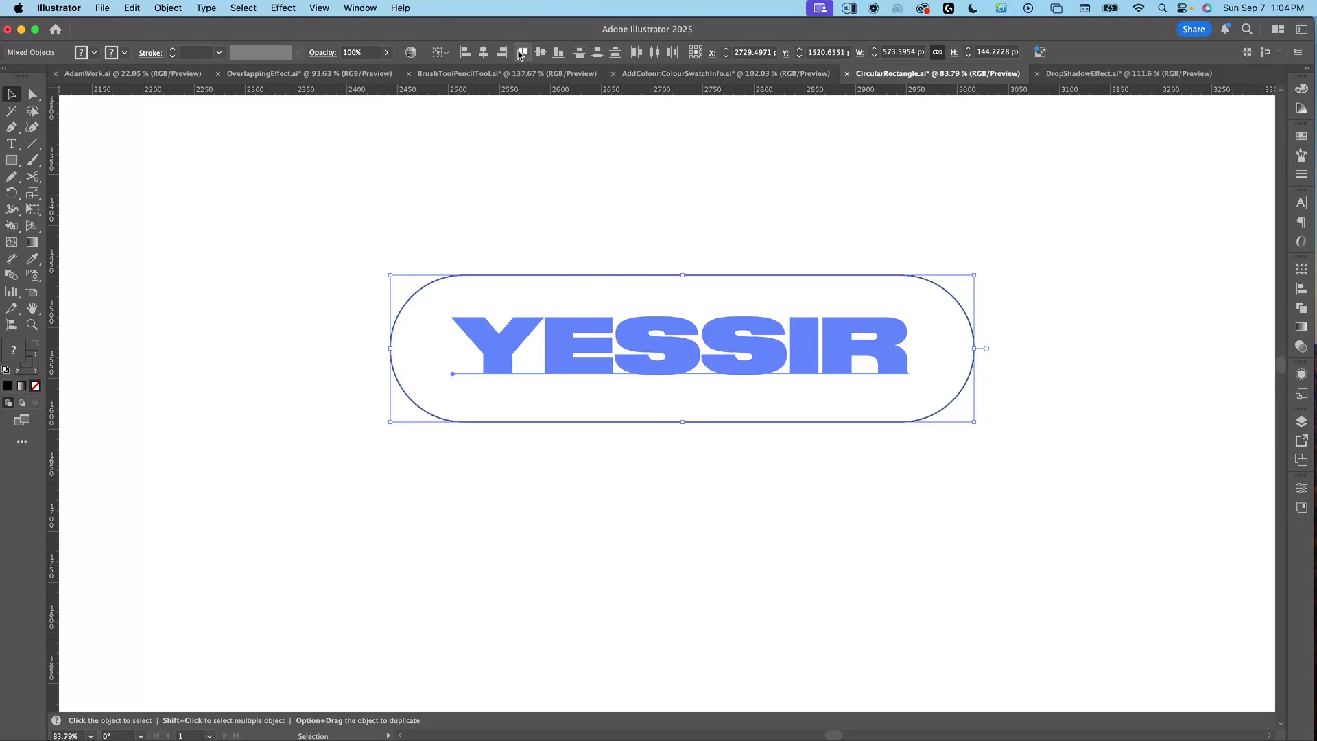
left_click(482, 54)
left_click(540, 52)
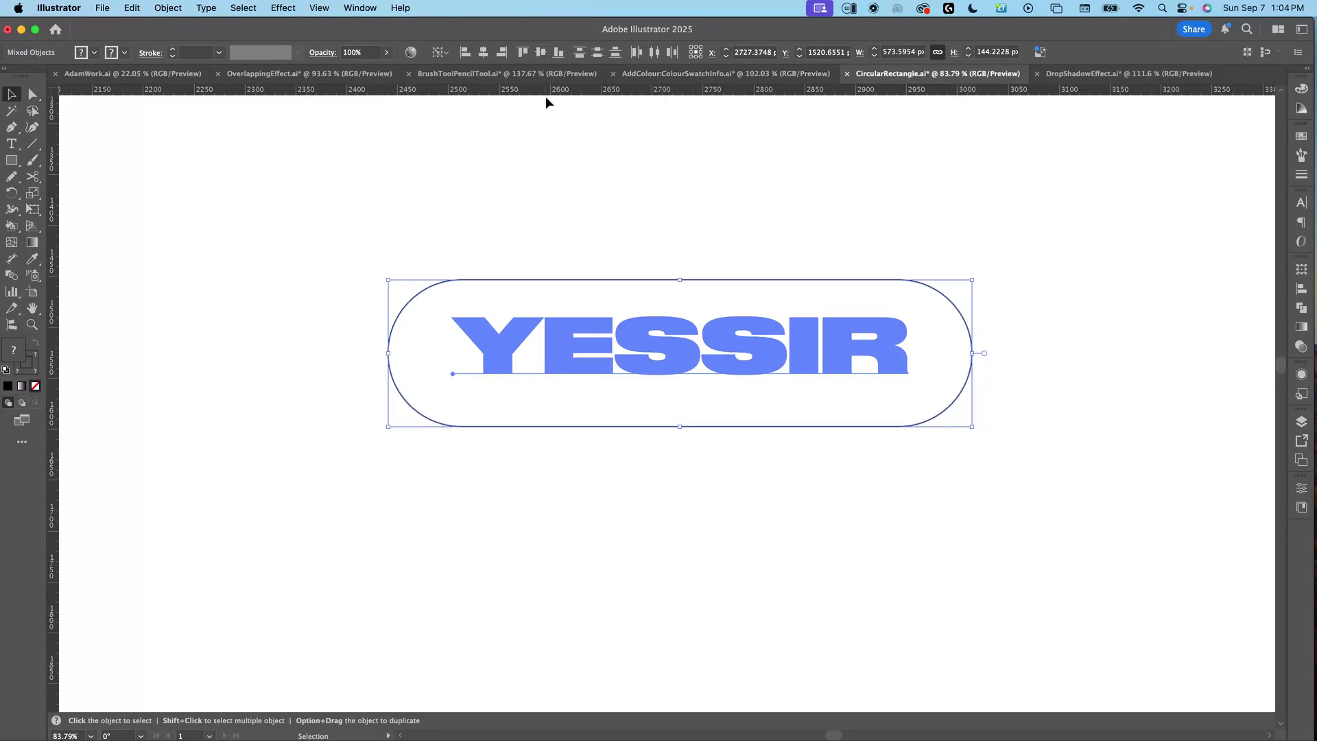
left_click(588, 203)
Step: Compare the gaps above and below the lettering inside the pill with two temporary rectangles, and delete both rectangles
scroll(583, 322, "up", 3)
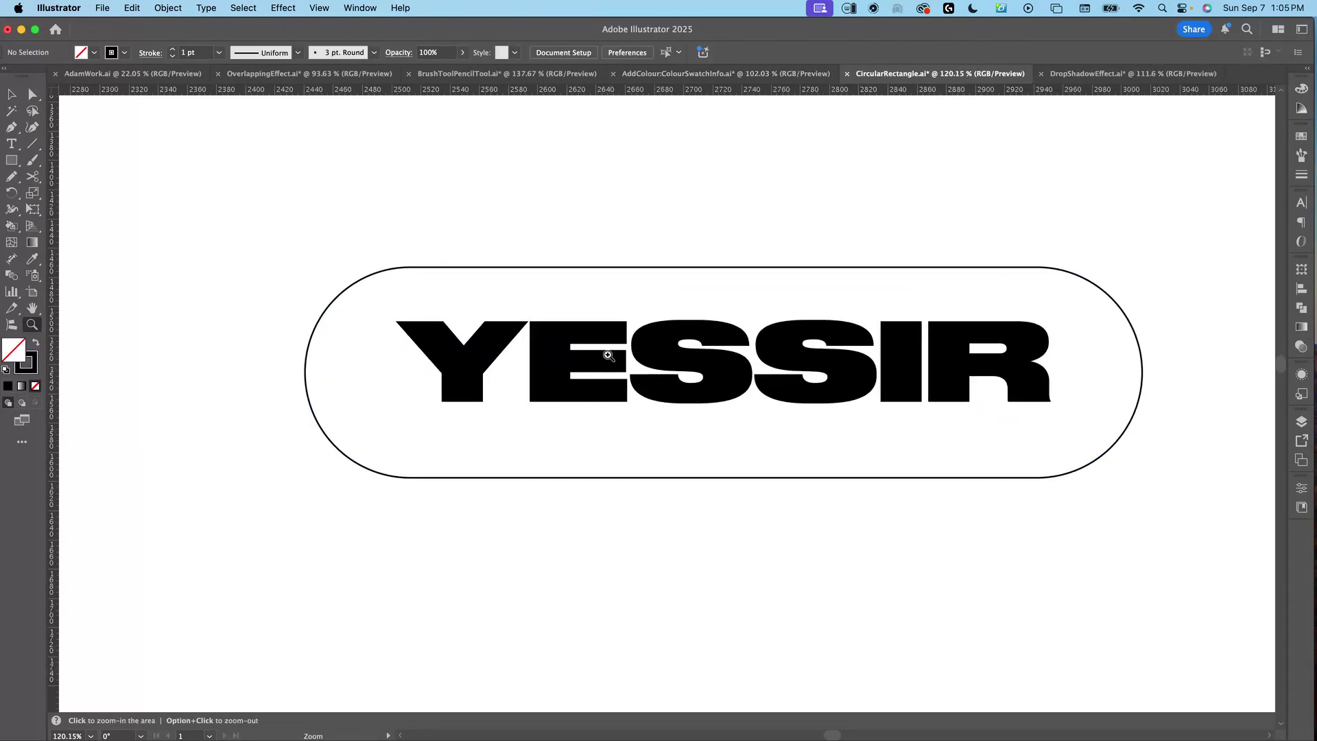
key("m")
left_click_drag(570, 245, 602, 314)
left_click_drag(574, 412, 632, 301)
key("v")
left_click(649, 230)
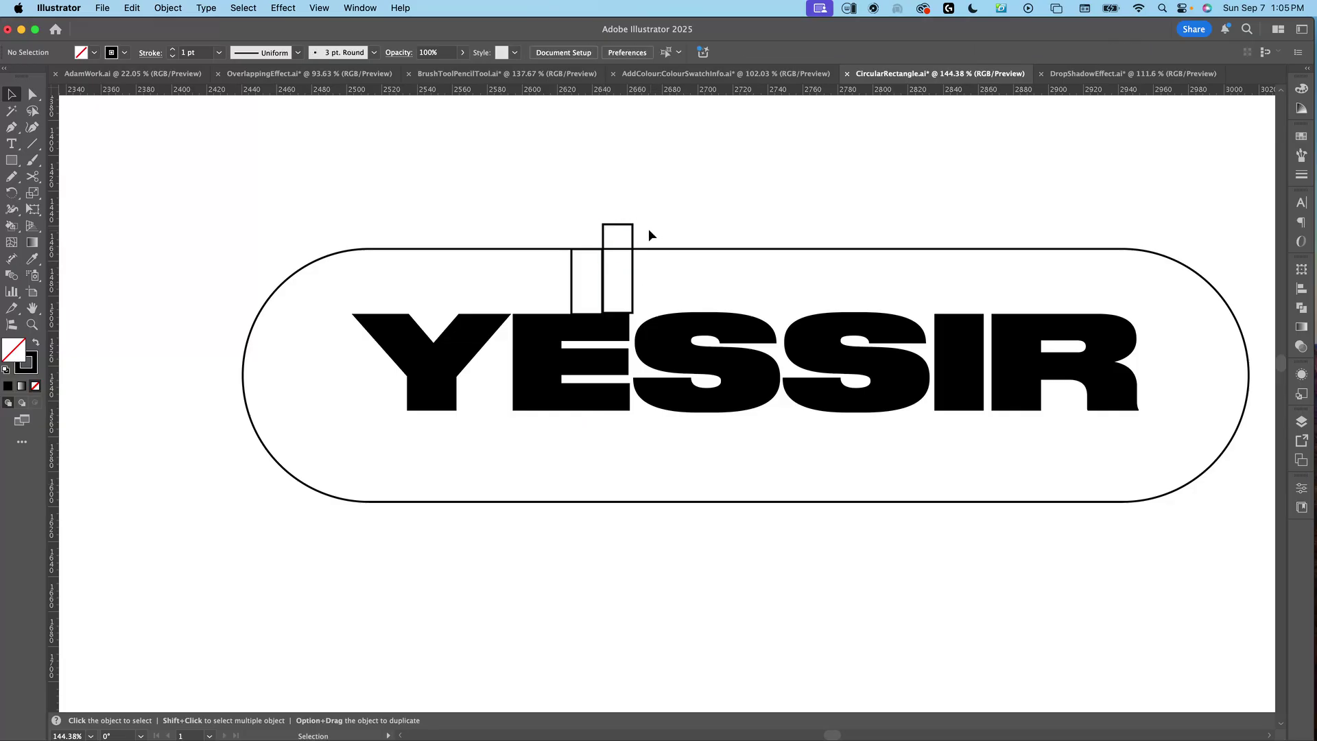
left_click(603, 237)
key("BackSpace")
left_click(572, 293)
key("BackSpace")
Step: Turn on Align to Glyph Bounds for point text with the YESSIR lettering selected
left_click(601, 375)
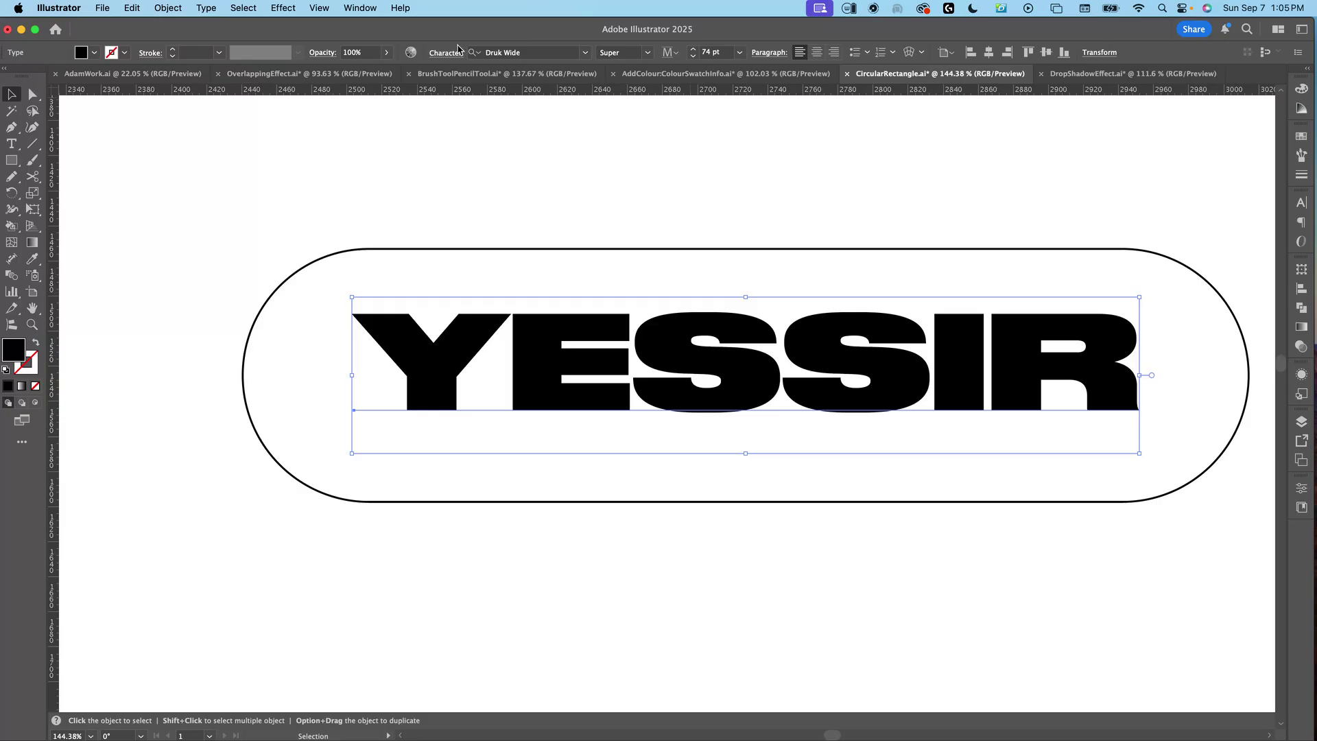
left_click(362, 7)
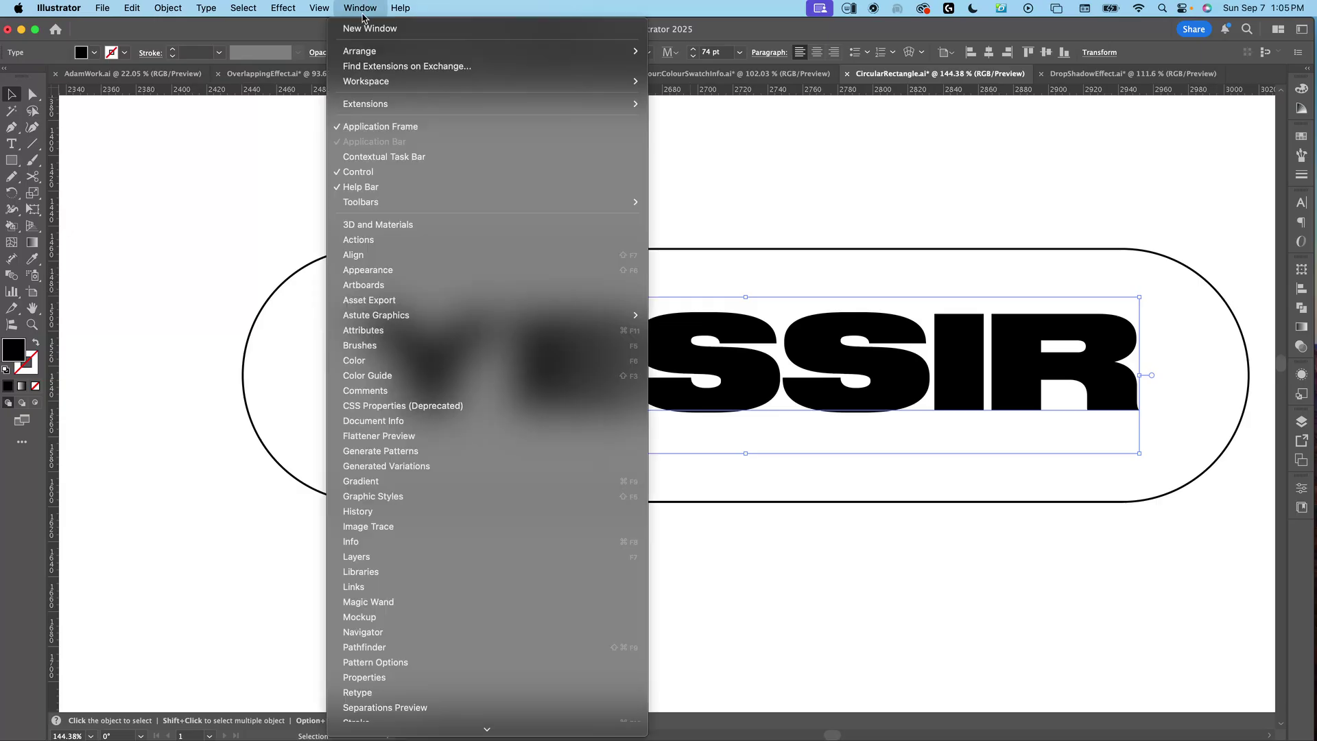
left_click(365, 255)
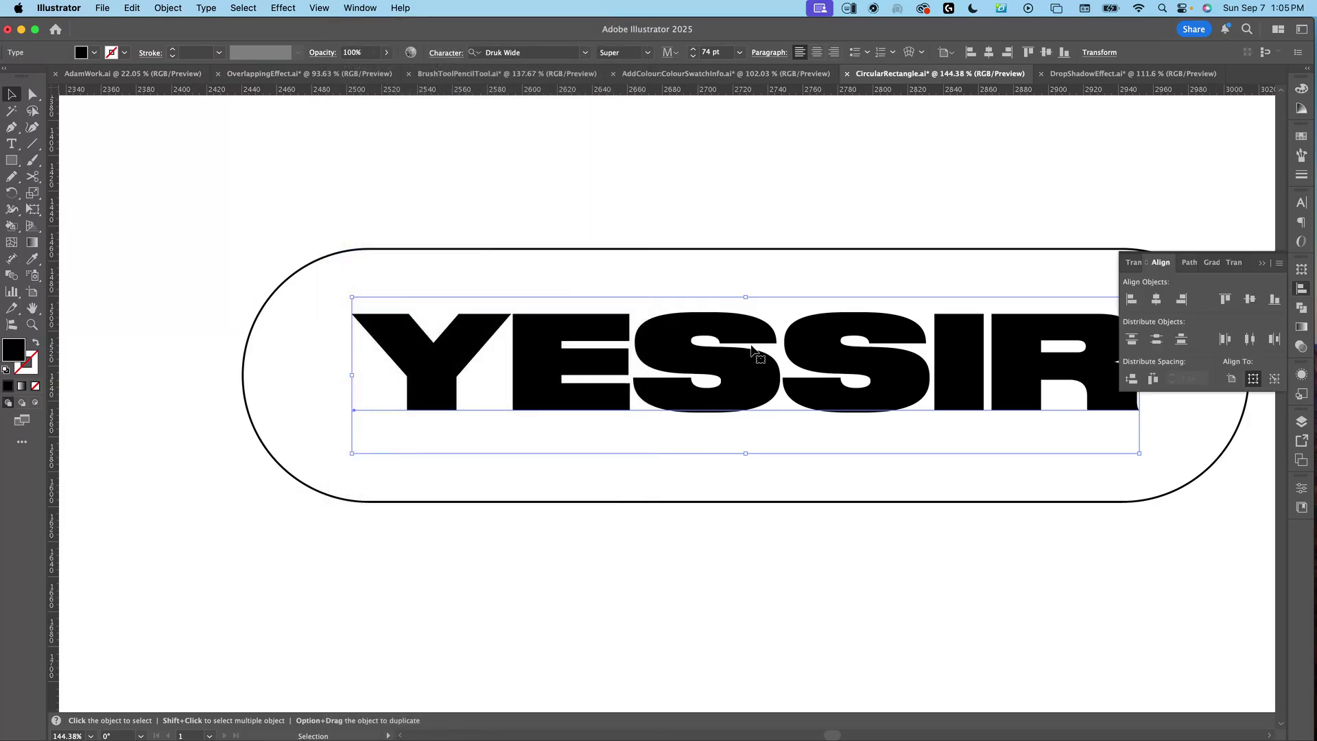
left_click(1279, 264)
mouse_move(1248, 328)
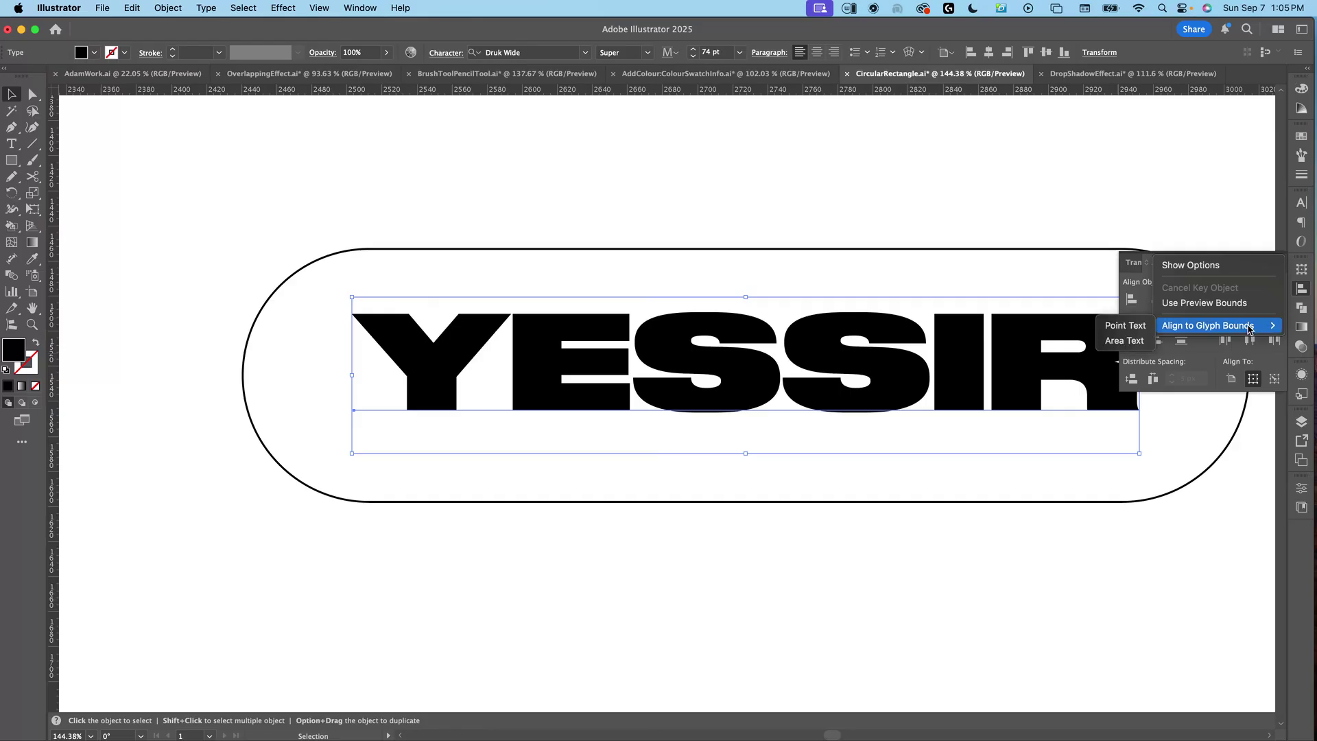
left_click(1125, 325)
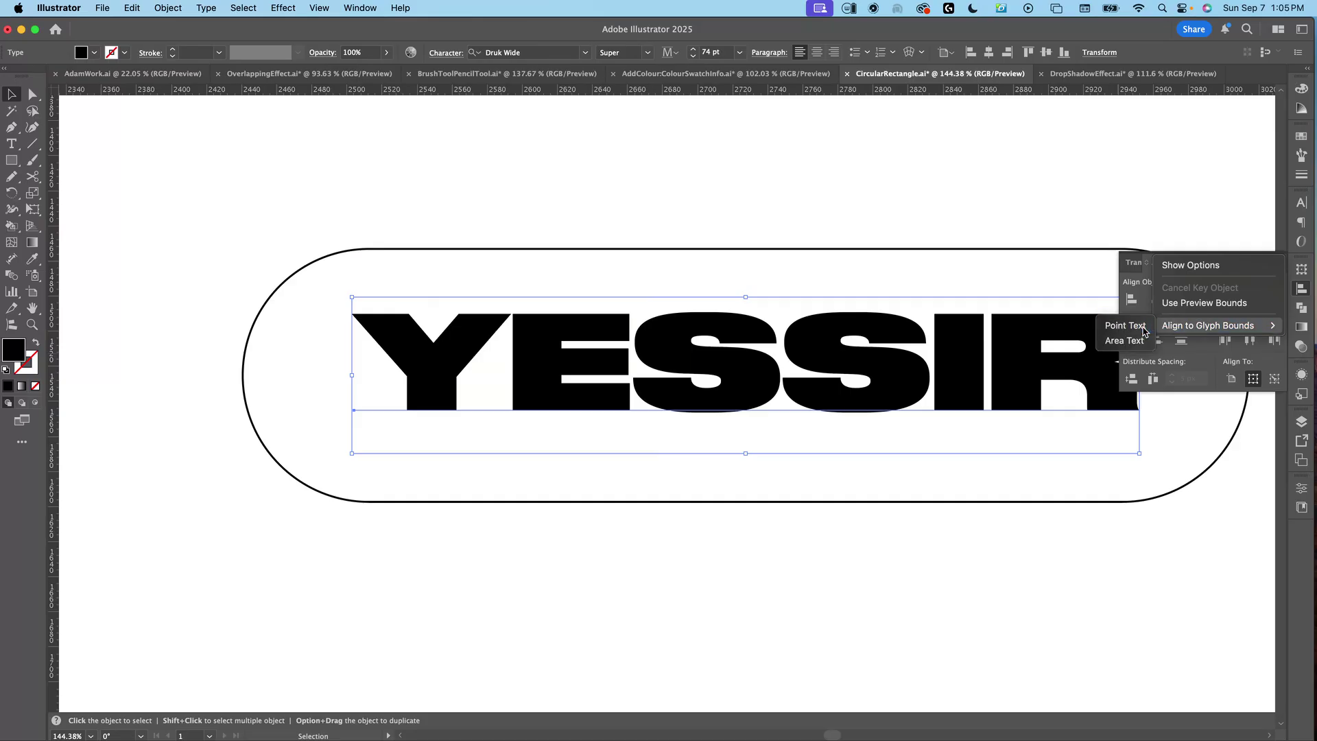
Step: Centre the pill outline horizontally and vertically on the YESSIR glyphs, keeping the lettering as the key object
left_click(934, 227)
left_click_drag(944, 212, 829, 429)
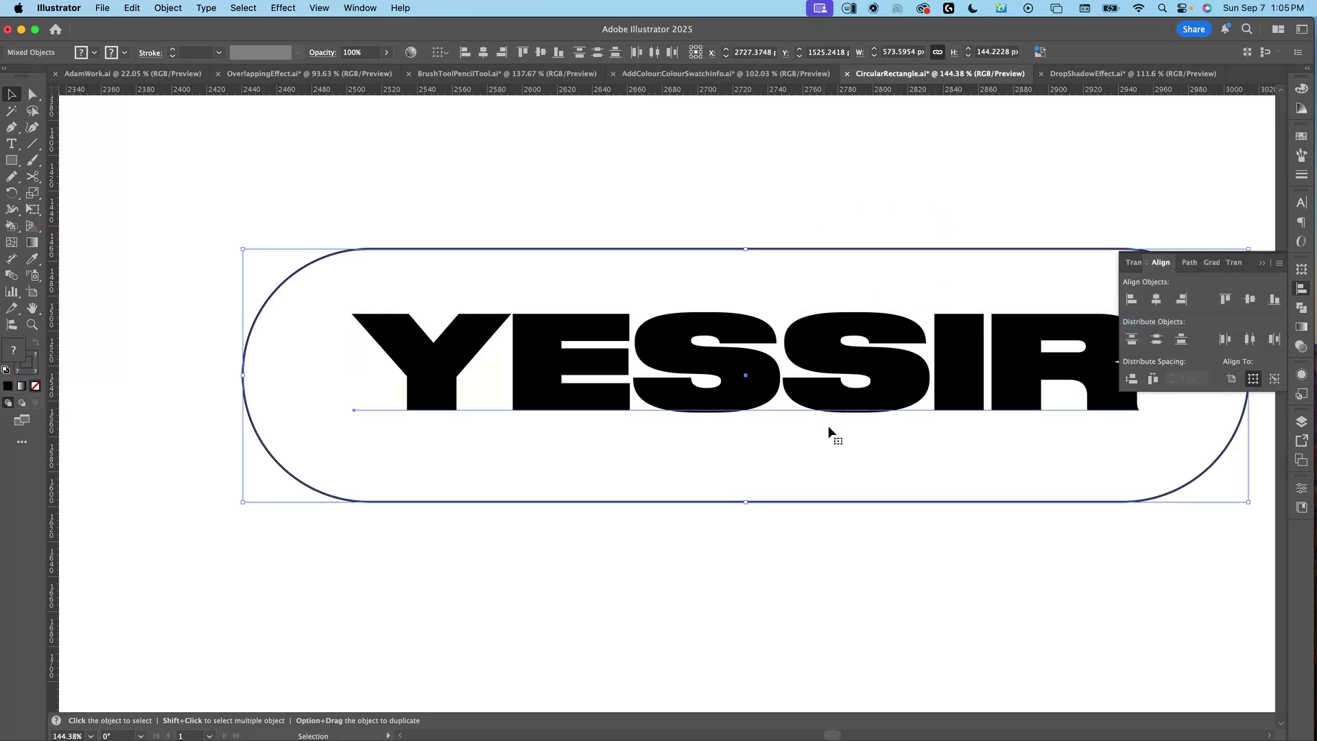
left_click(810, 355)
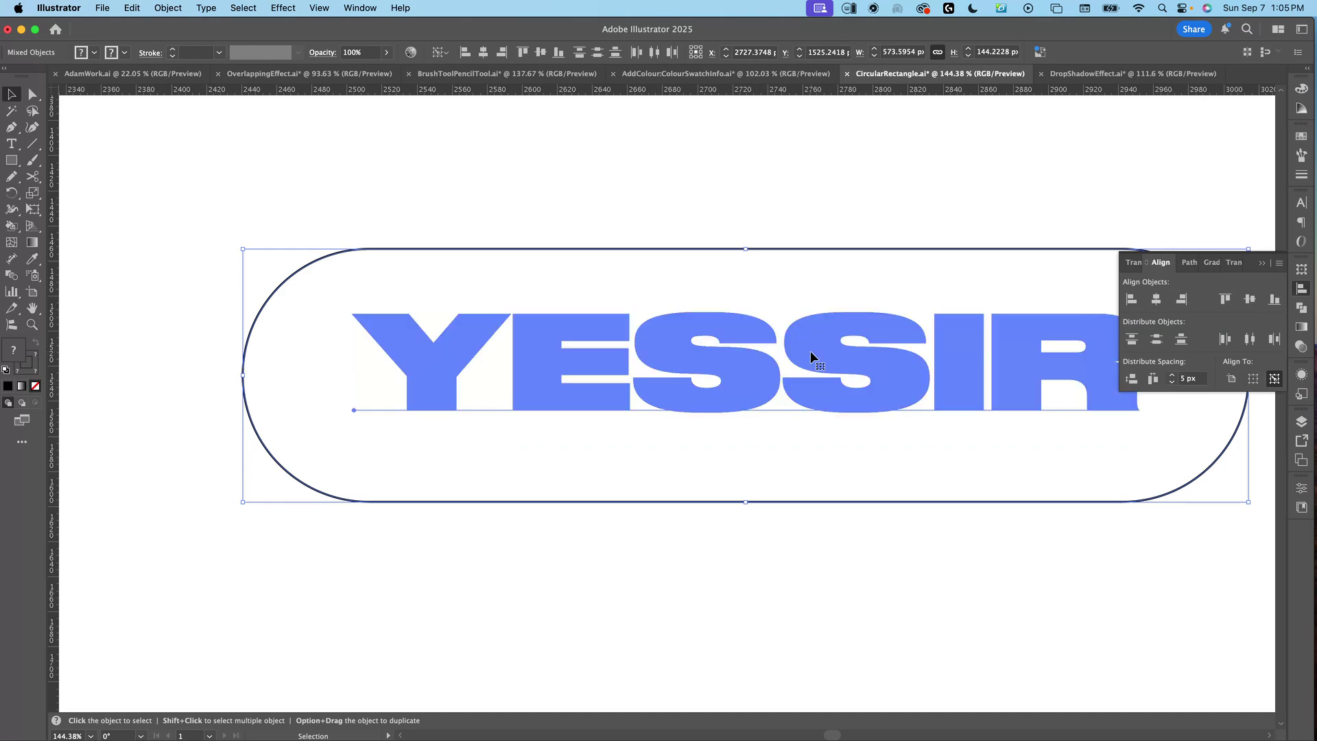
left_click(1157, 299)
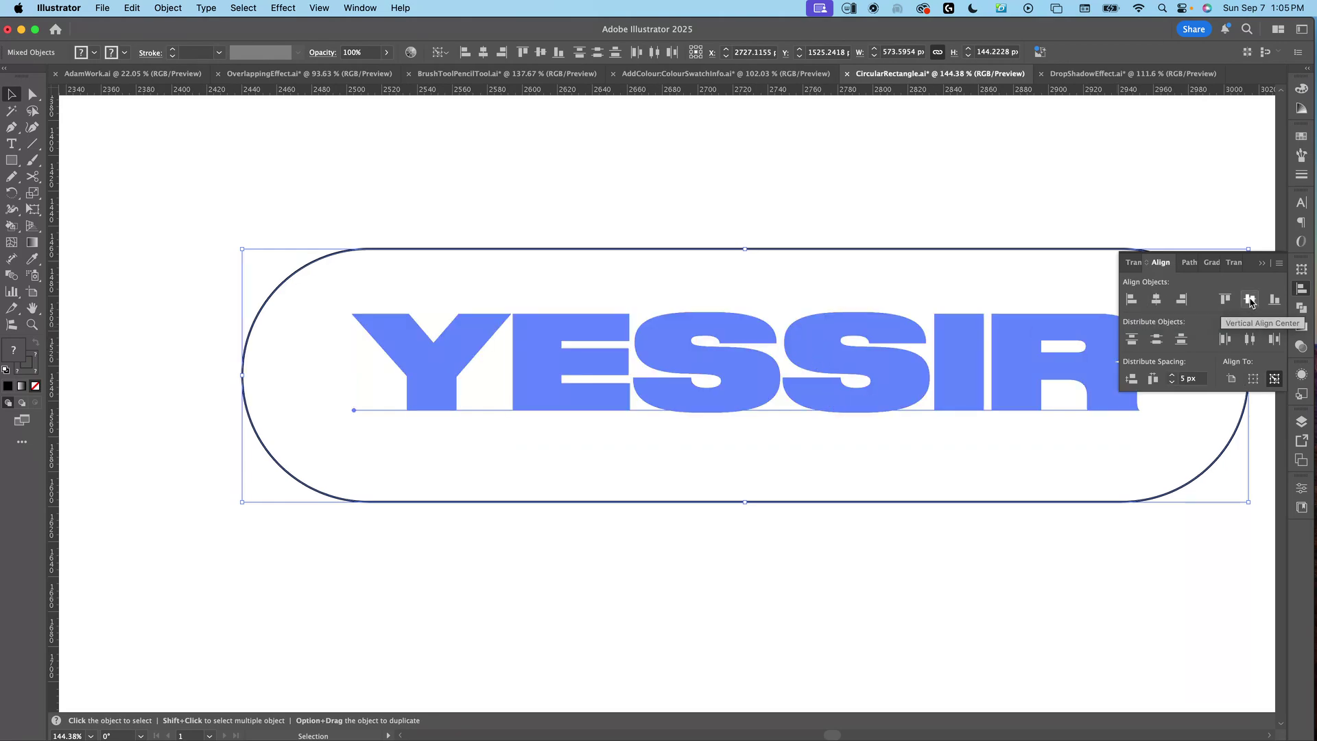
left_click(1250, 300)
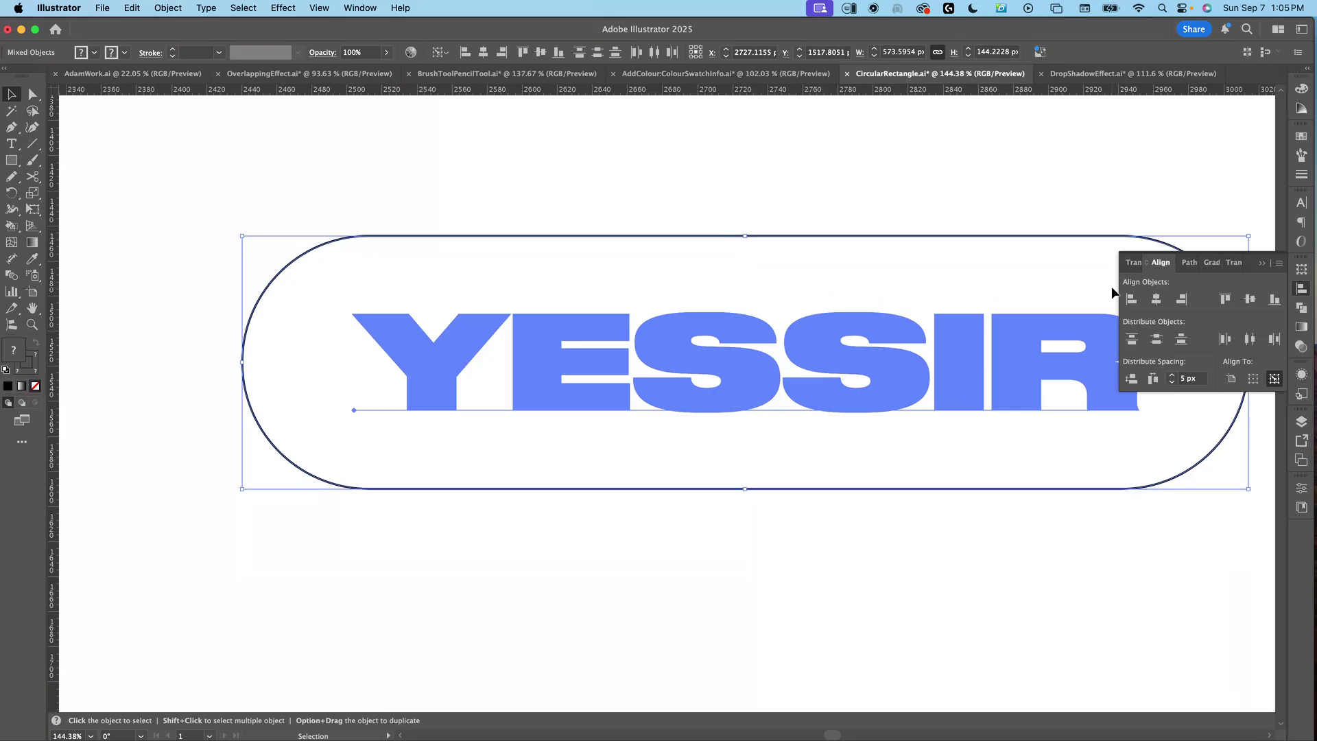
left_click(955, 172)
Step: Add a space and the word "so" to the end of the YESSIR lettering in the pill
left_click_drag(993, 430, 865, 421)
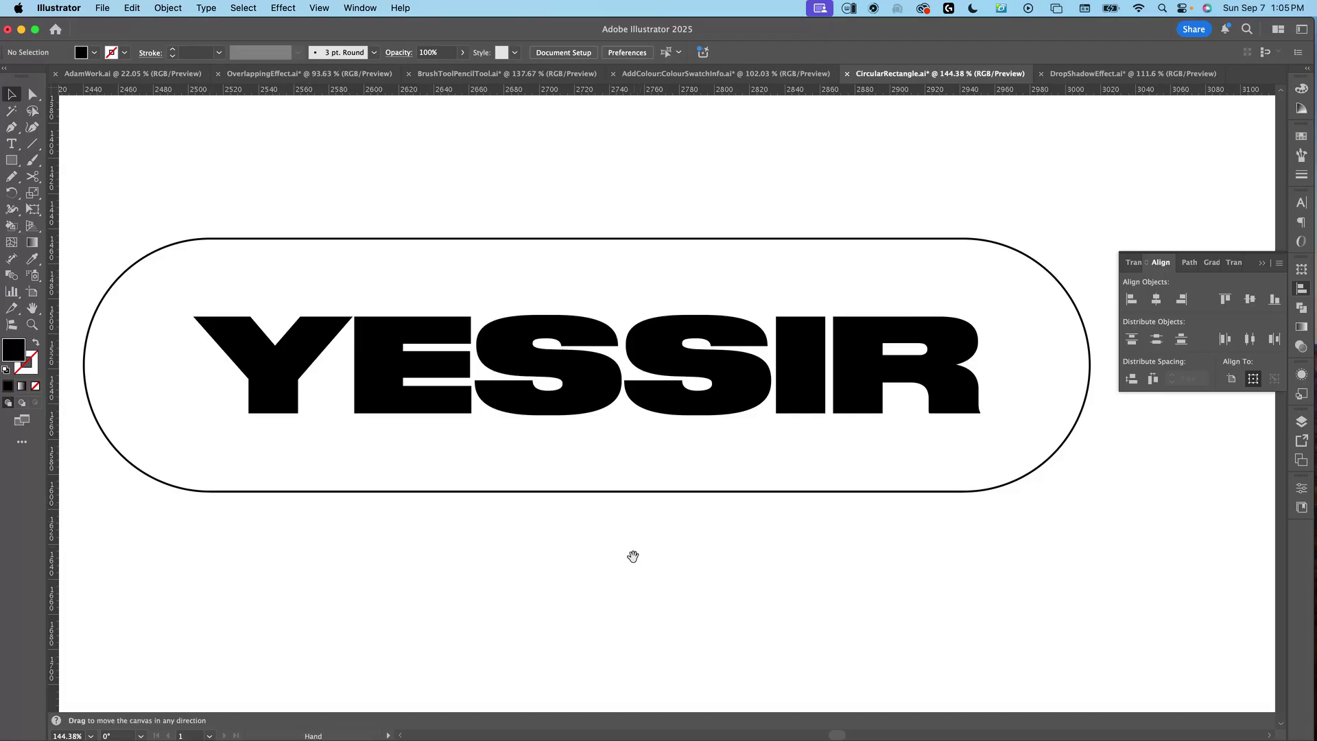
key("z")
left_click_drag(670, 562, 720, 339)
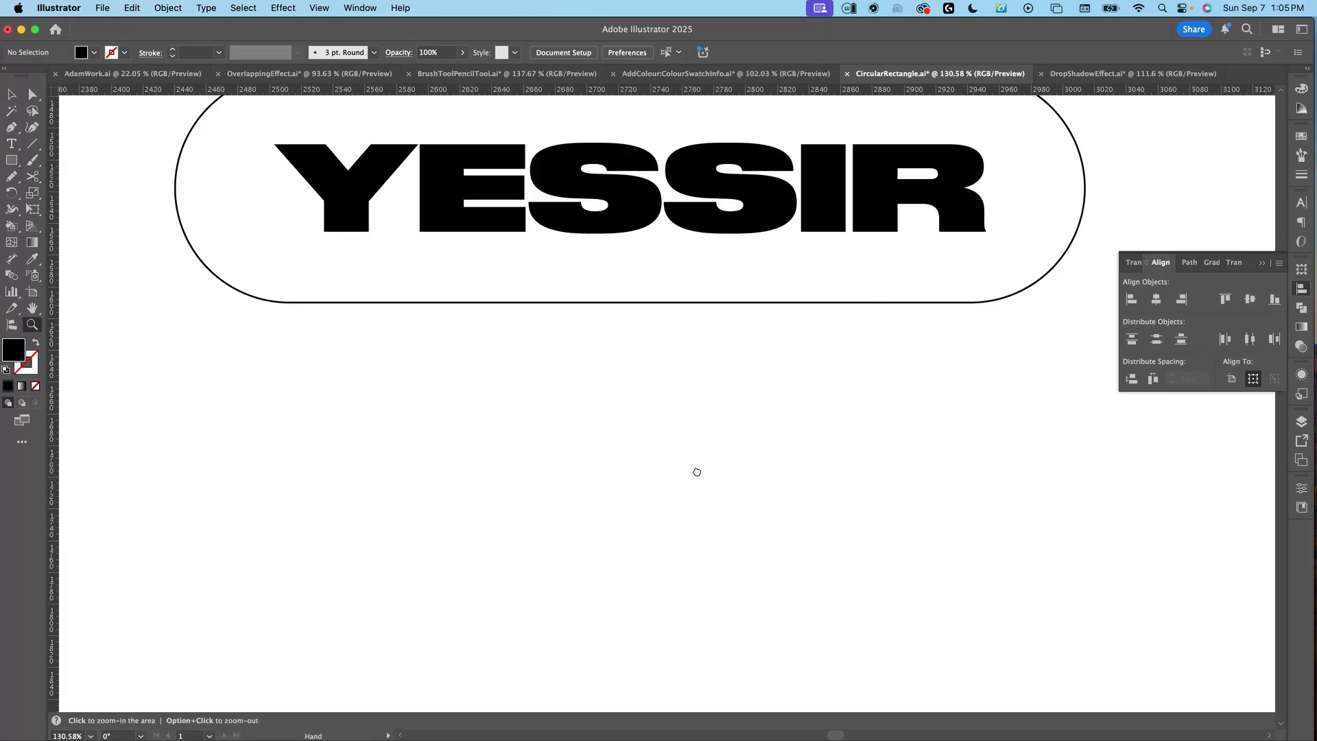
left_click_drag(701, 441, 683, 554)
key("t")
left_click(958, 283)
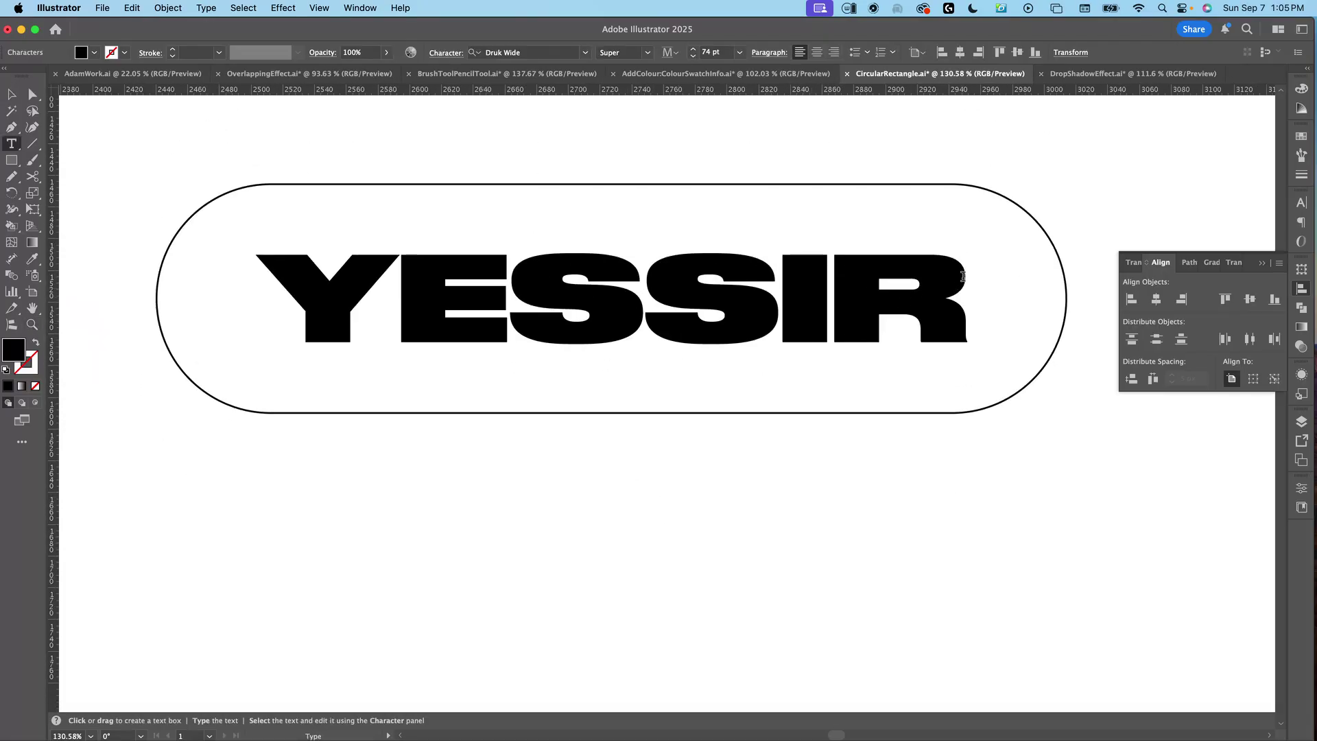
type("s")
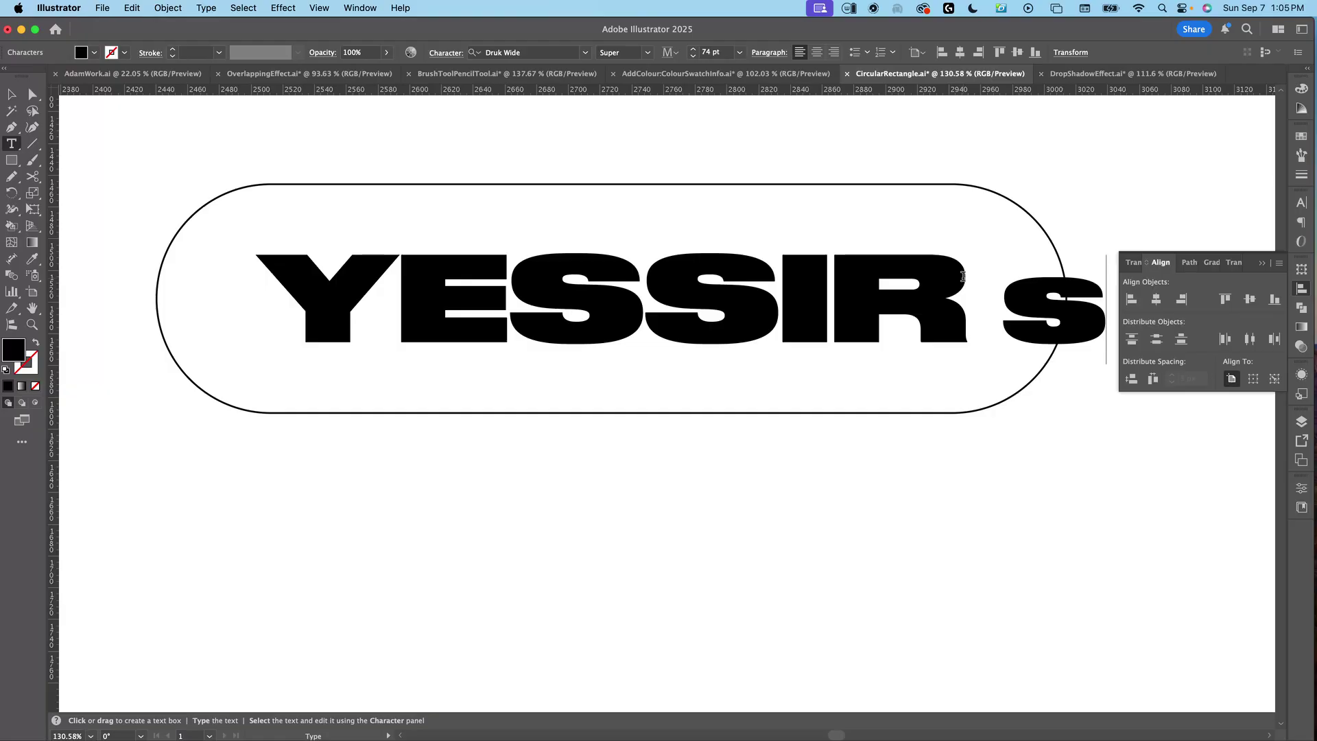
type("o")
key("Escape")
key("z")
Step: Replace the word "so" after YESSIR with "BUT"
scroll(729, 491, "down", 3)
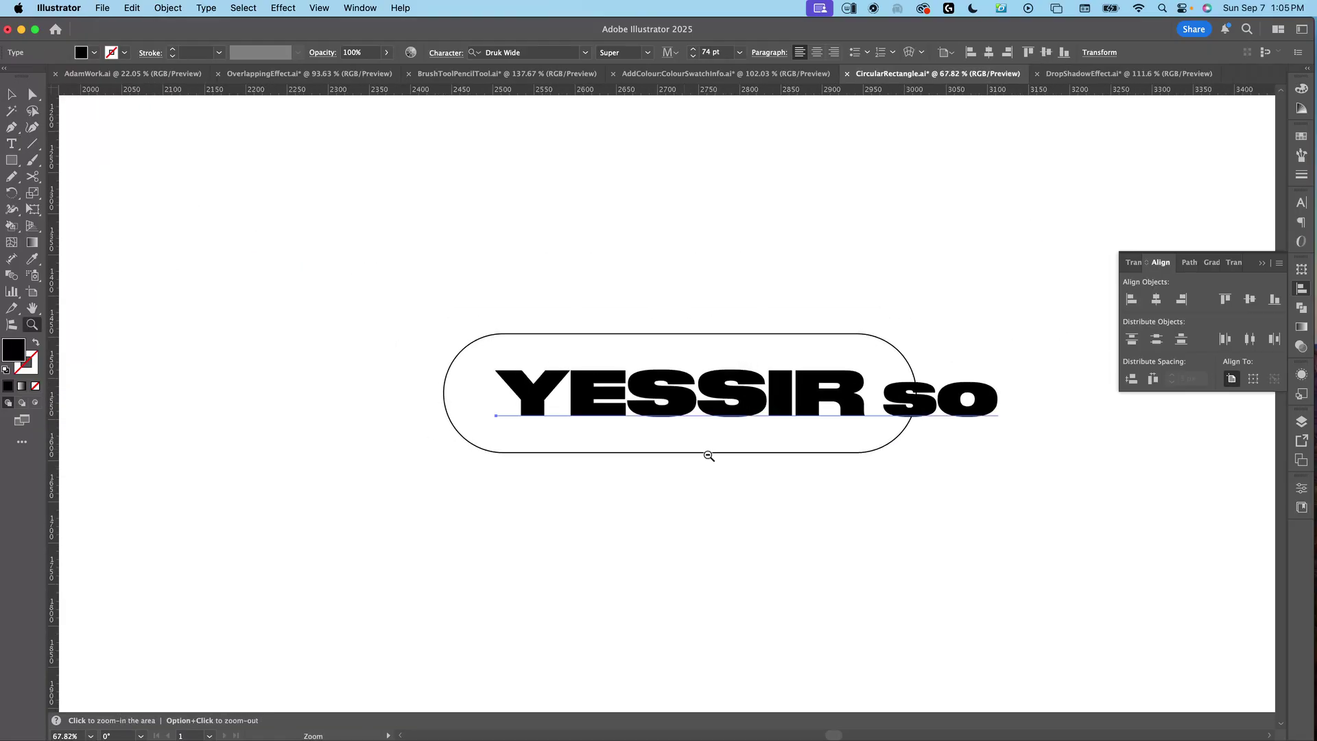
left_click_drag(841, 466, 800, 447)
key("v")
key("t")
left_click_drag(849, 382, 943, 382)
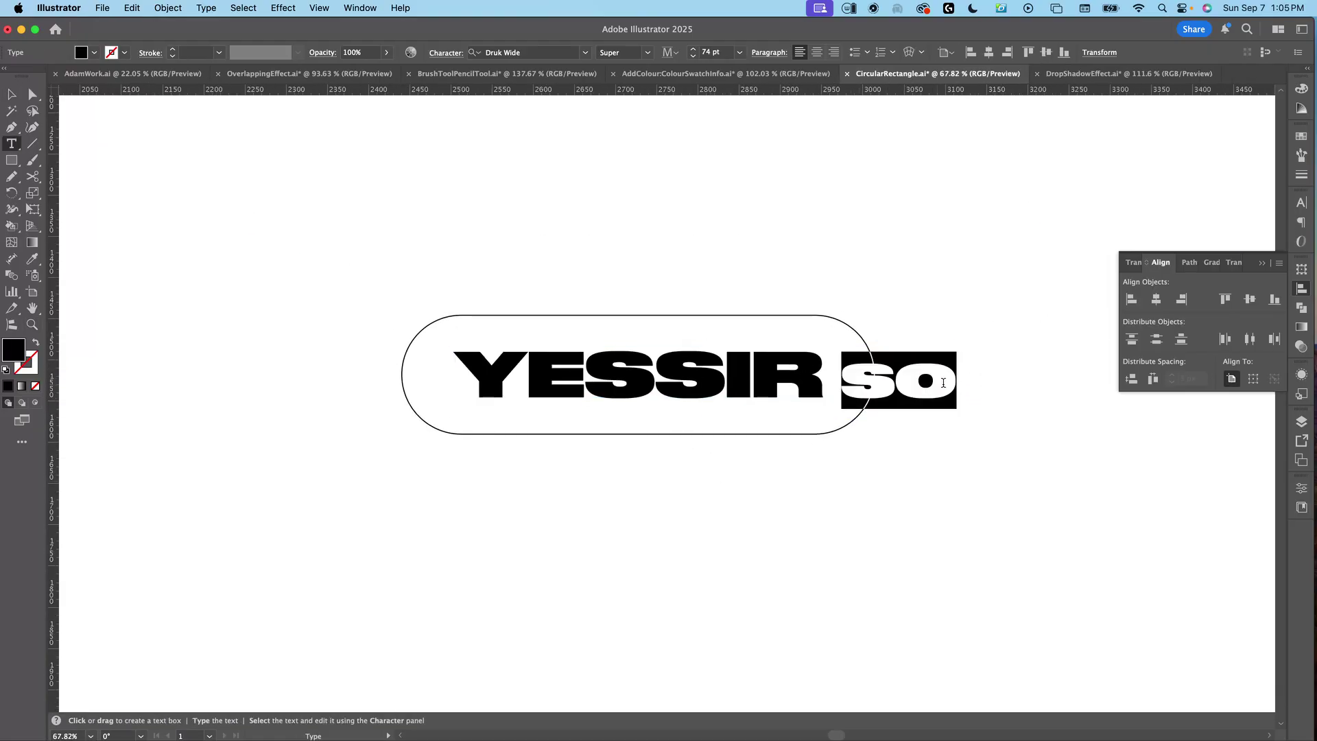
type("BUT")
key("Escape")
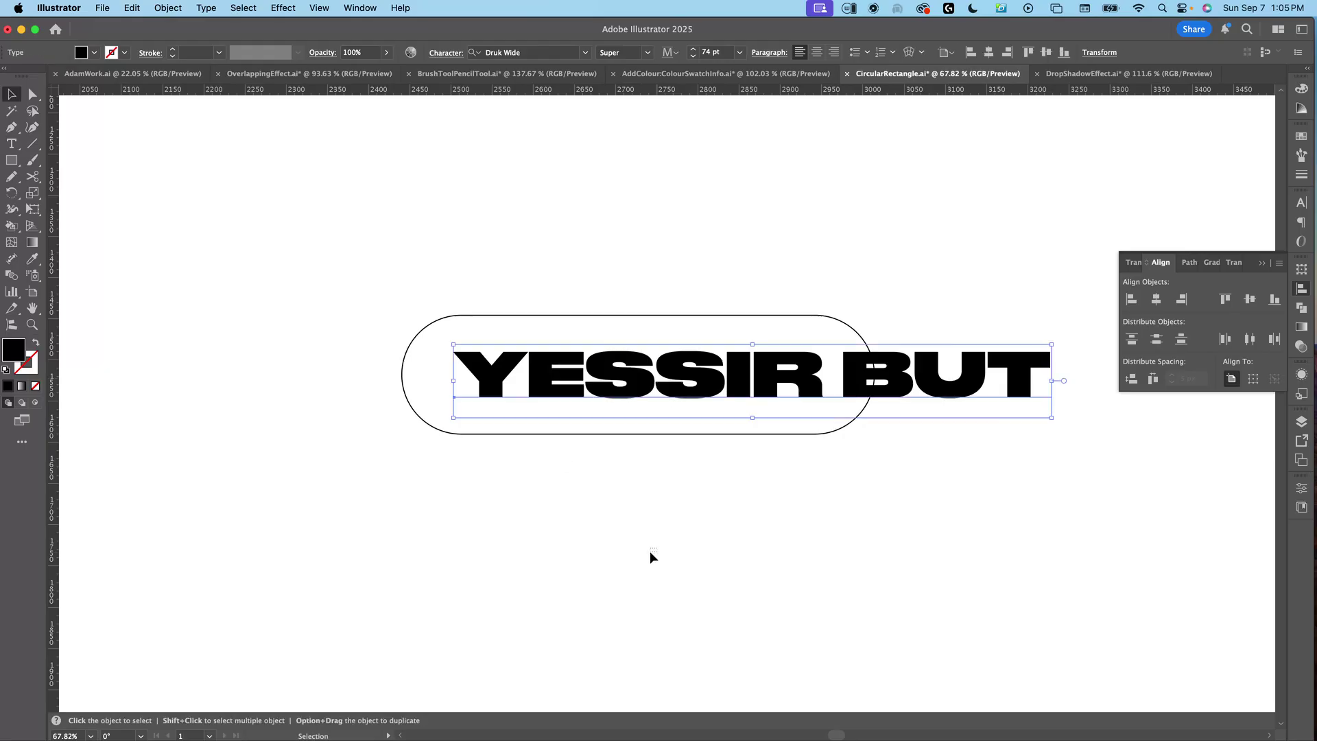
Step: Extend the right end of the pill outline around YESSIR BUT to a width of about 852 px
left_click(650, 551)
left_click(850, 331)
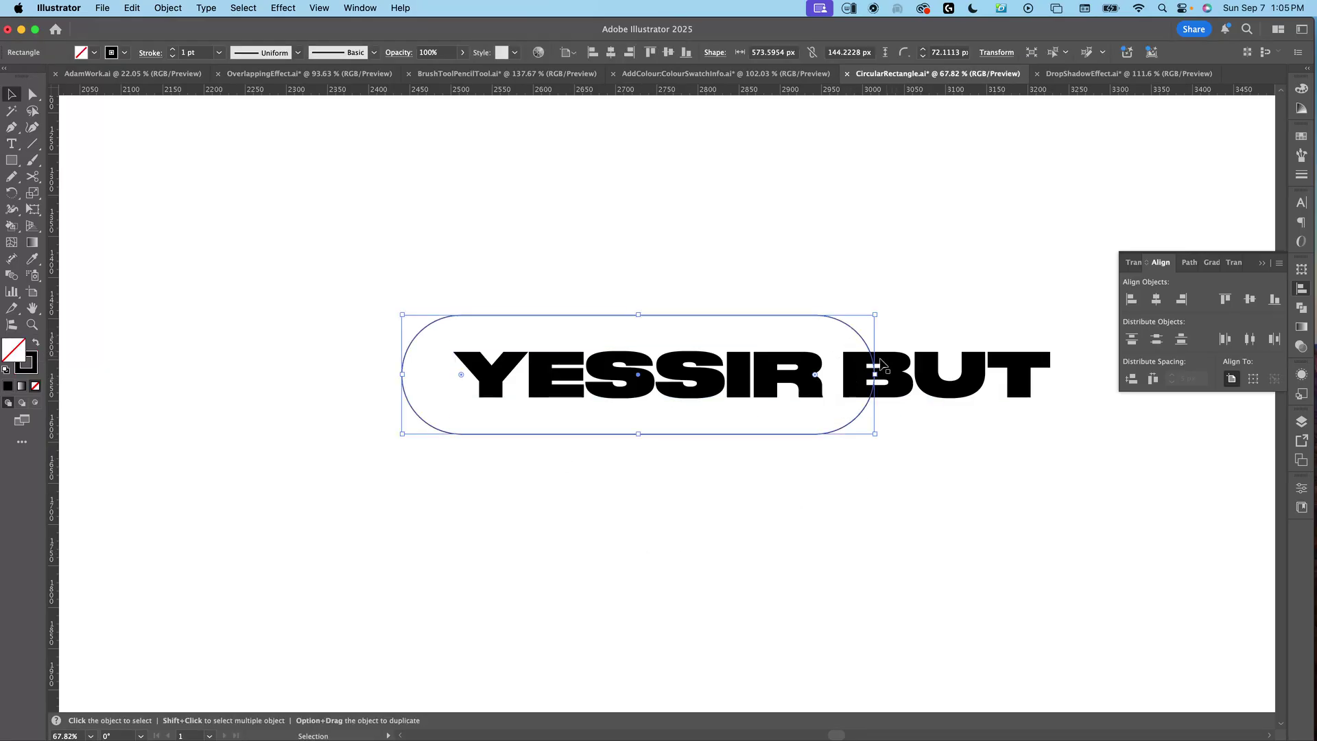
left_click_drag(877, 374, 1105, 398)
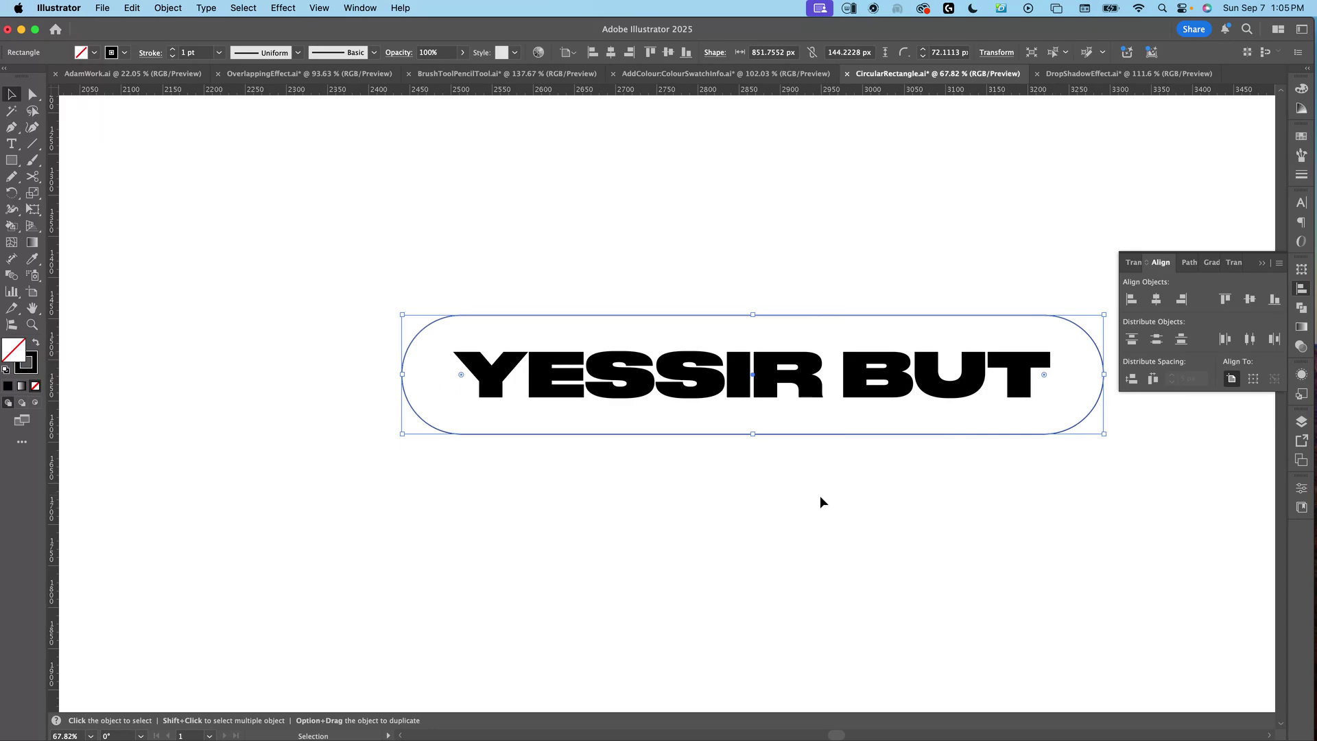
Step: Replace the YESSIR lettering in the self-resizing pill further down the canvas with "HEY HI"
scroll(820, 495, "down", 10)
left_click_drag(732, 542, 731, 468)
left_click(729, 463)
key("y")
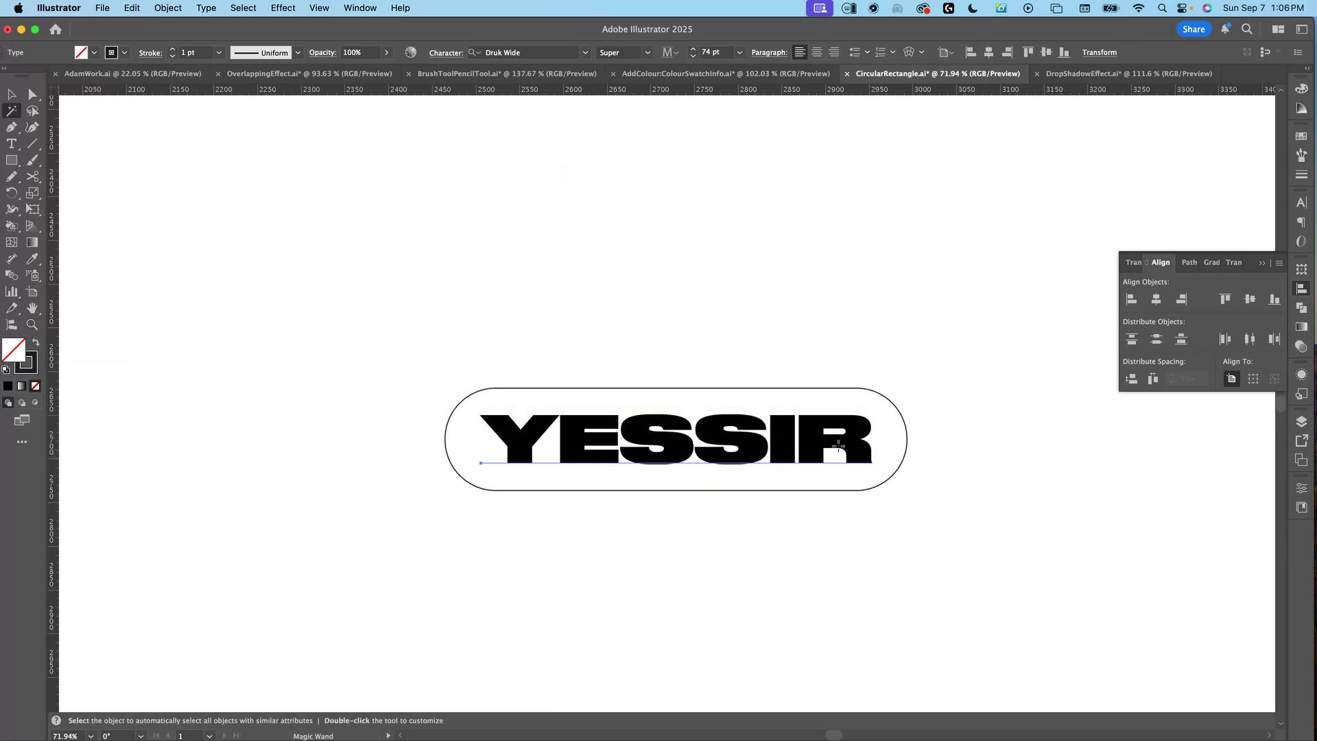
key("t")
left_click_drag(853, 447, 467, 467)
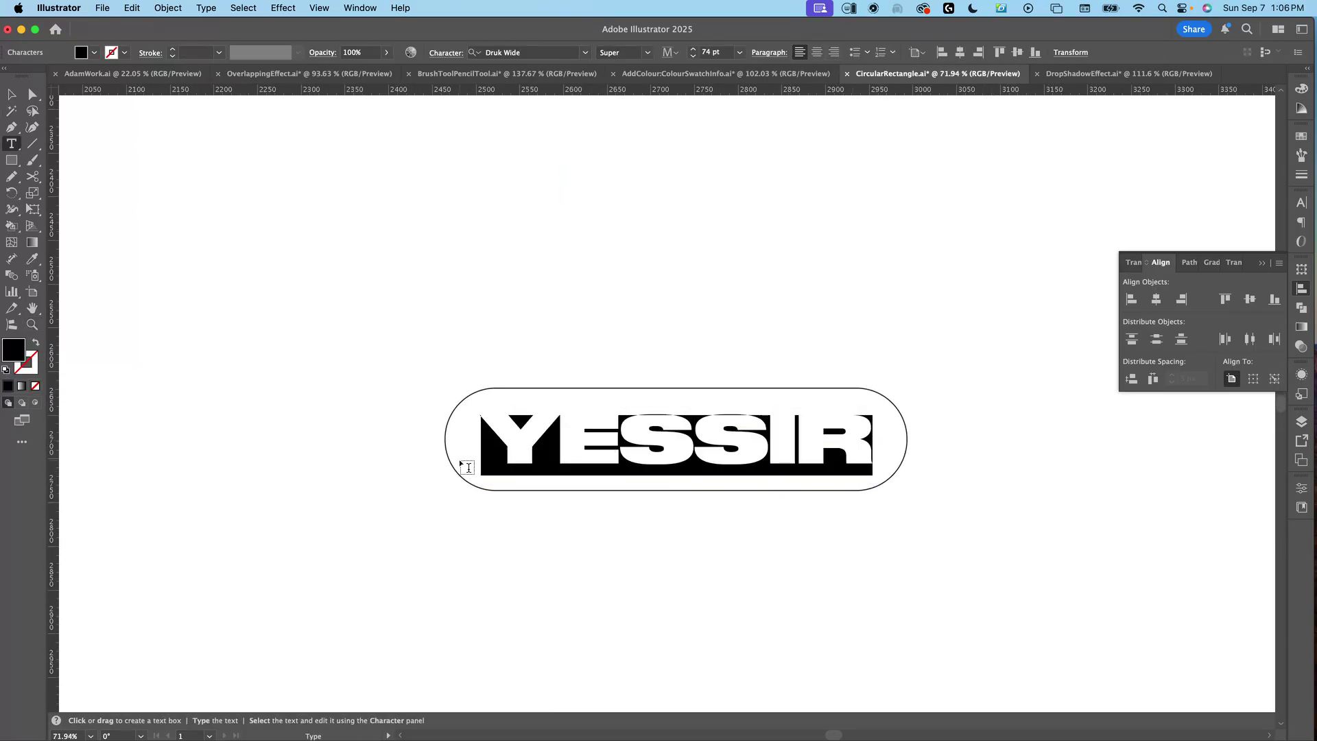
type("HEY HI")
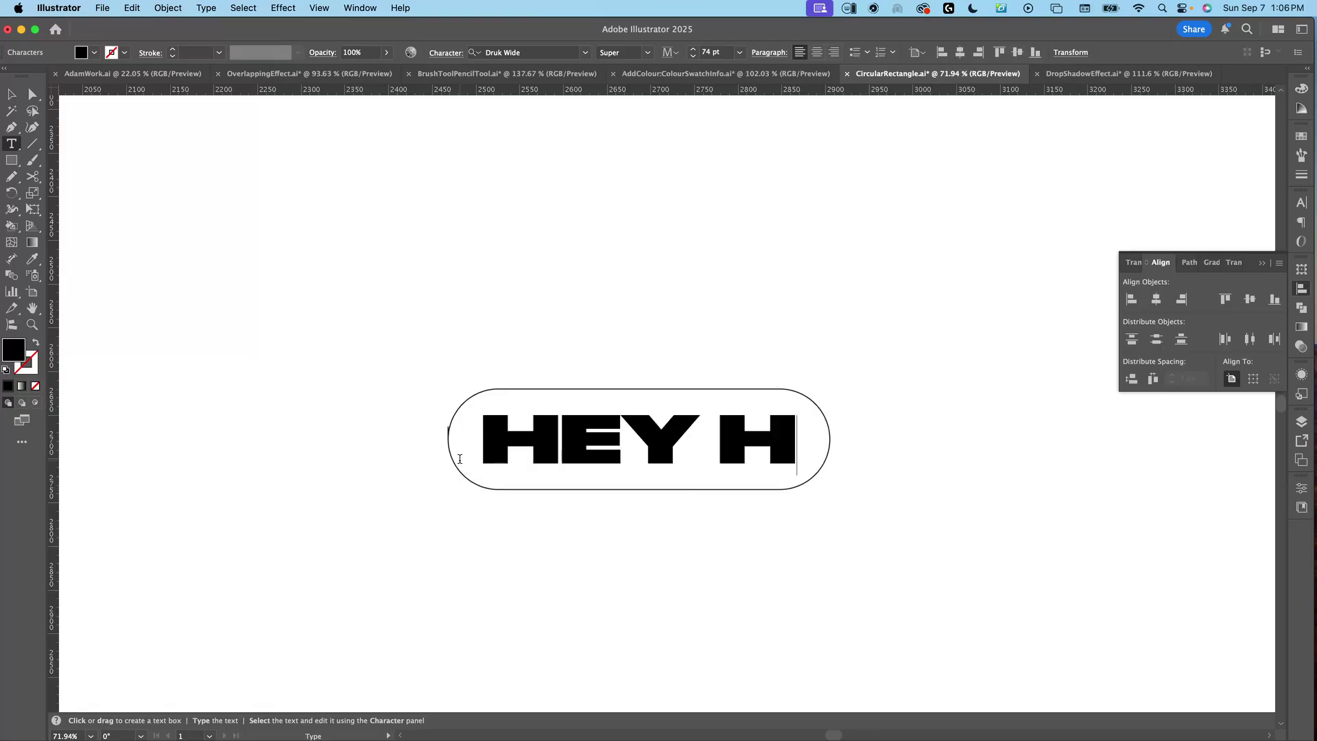
key("Escape")
left_click(746, 575)
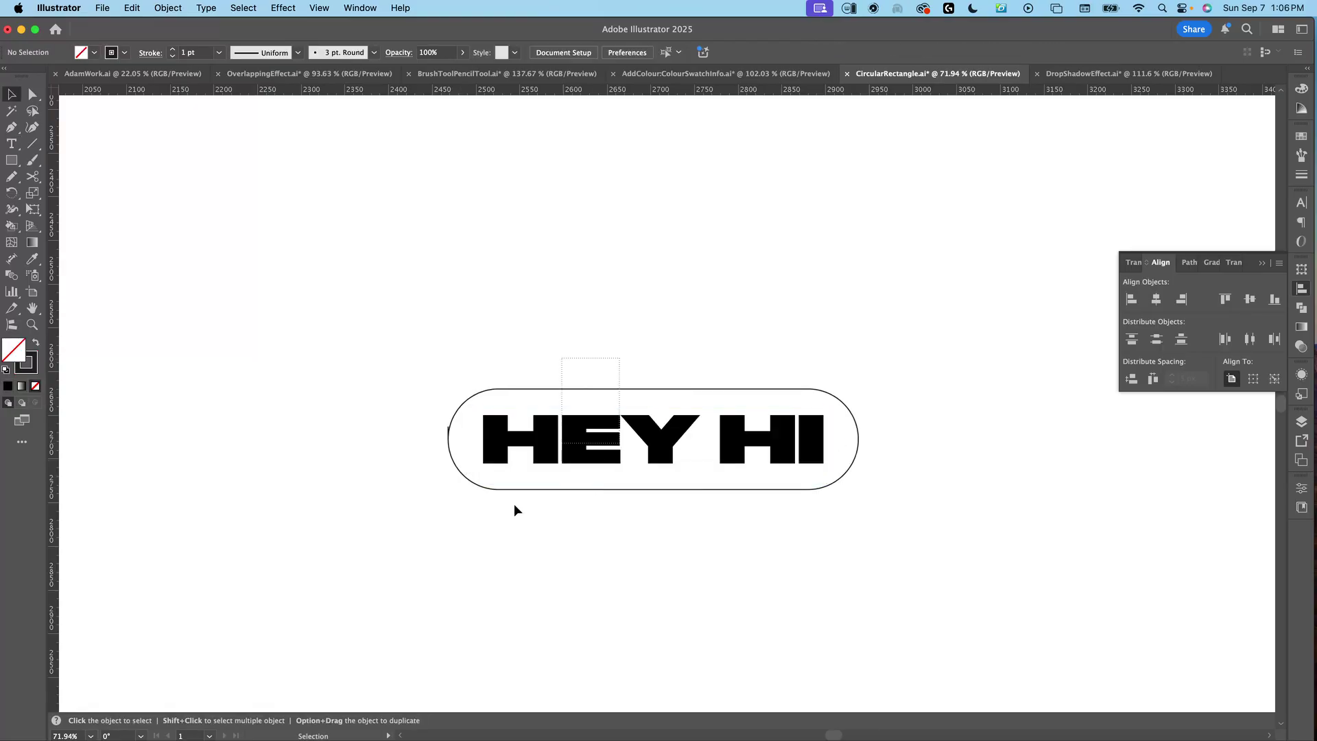
Step: Undo the HEY HI replacement and the earlier text edits in the self-resizing pill
left_click(597, 449)
key("super+z")
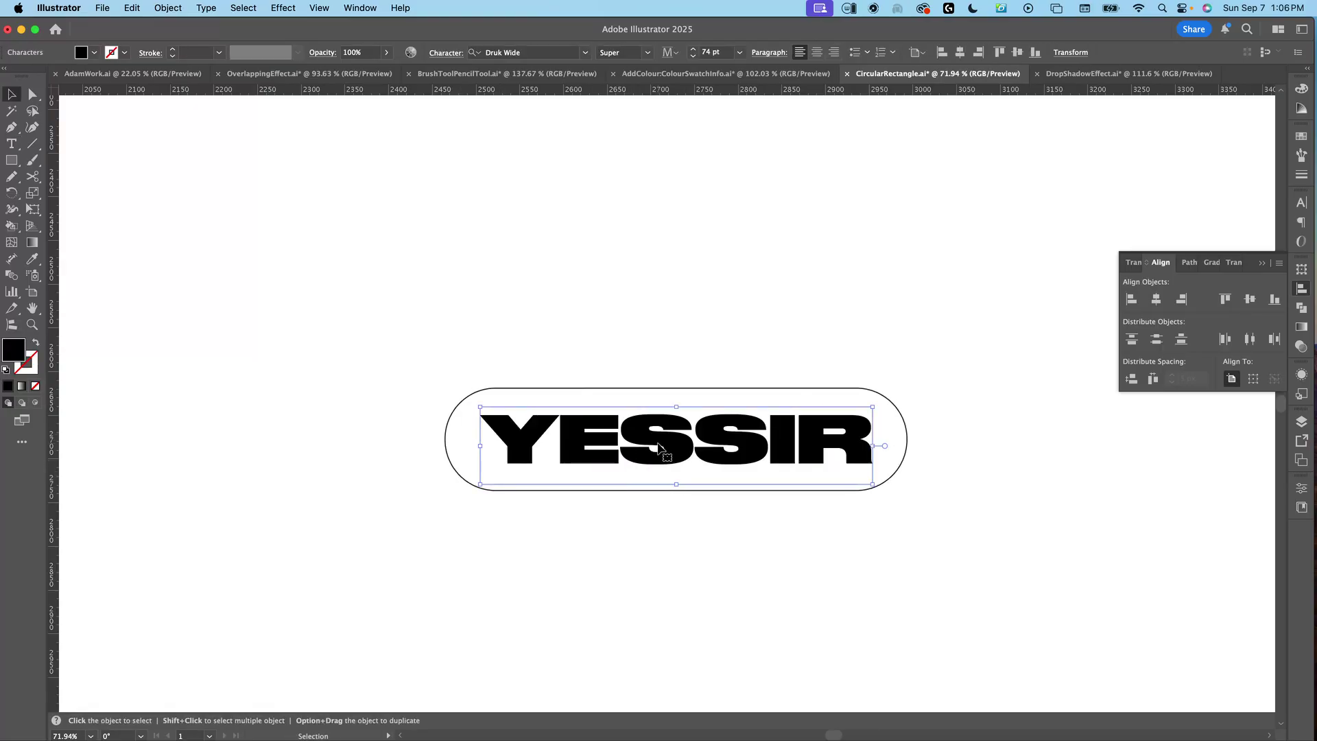
key("super+z")
key("super+z")
key("super+z")
key("super+z")
key("super+z")
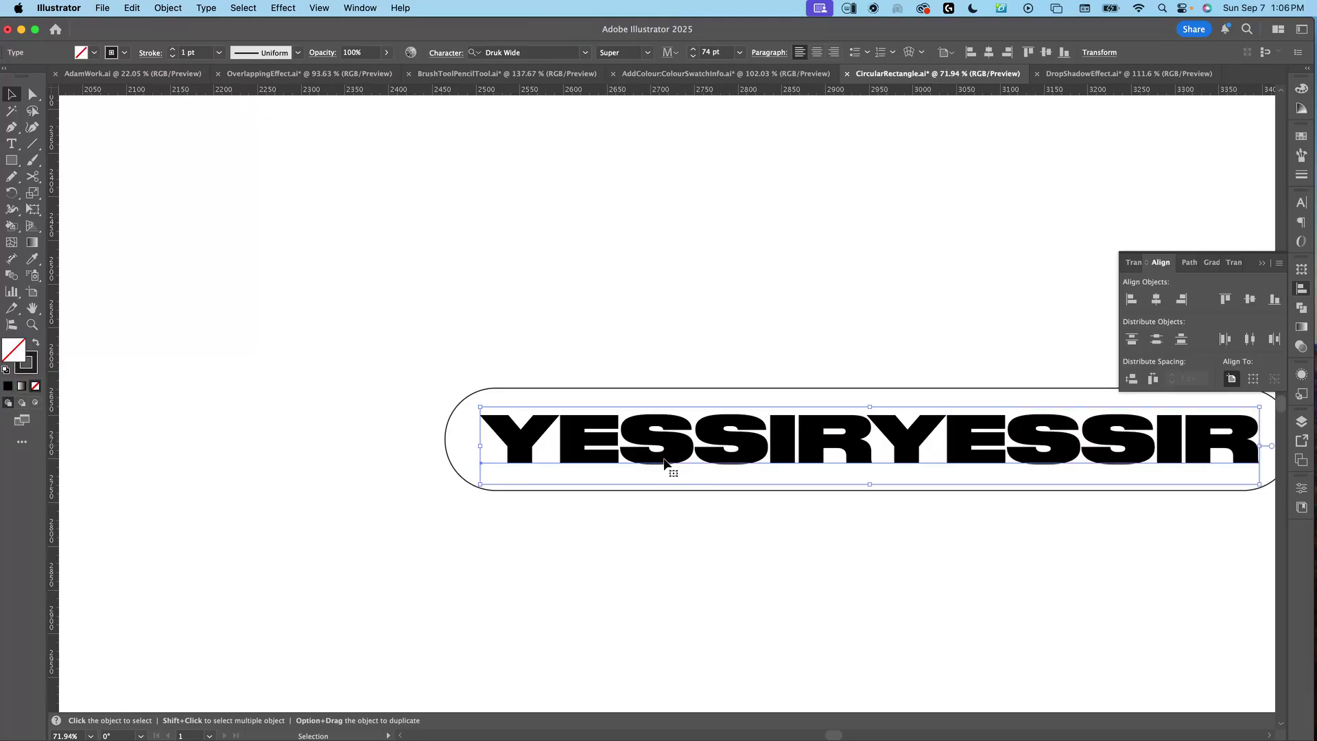
Step: Replace the doubled YESSIRYESSIR lettering in the self-resizing pill with a single YESSIR
key("t")
left_click_drag(484, 439, 1240, 447)
type("YESSIR")
key("Escape")
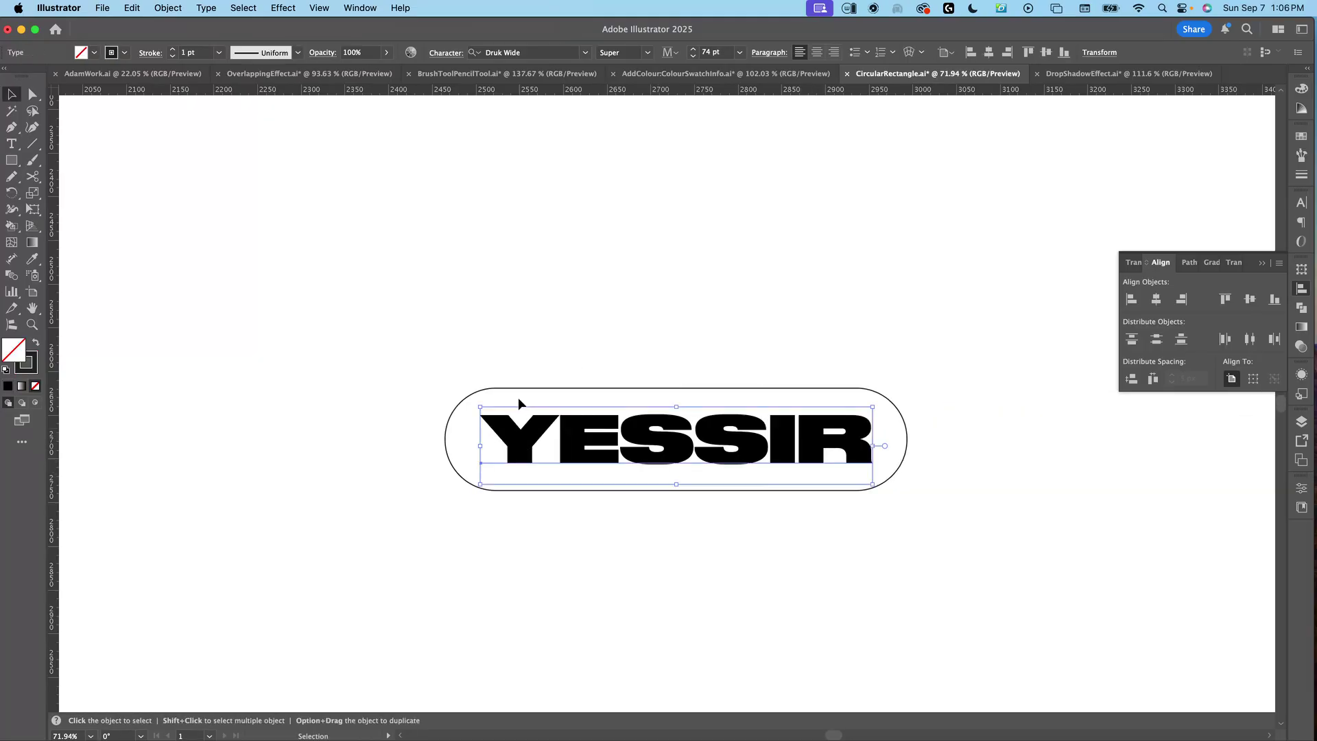
left_click(621, 451)
Step: Create a new point text reading YESSIR on the empty canvas below the self-resizing pill
left_click_drag(709, 690, 758, 218)
key("z")
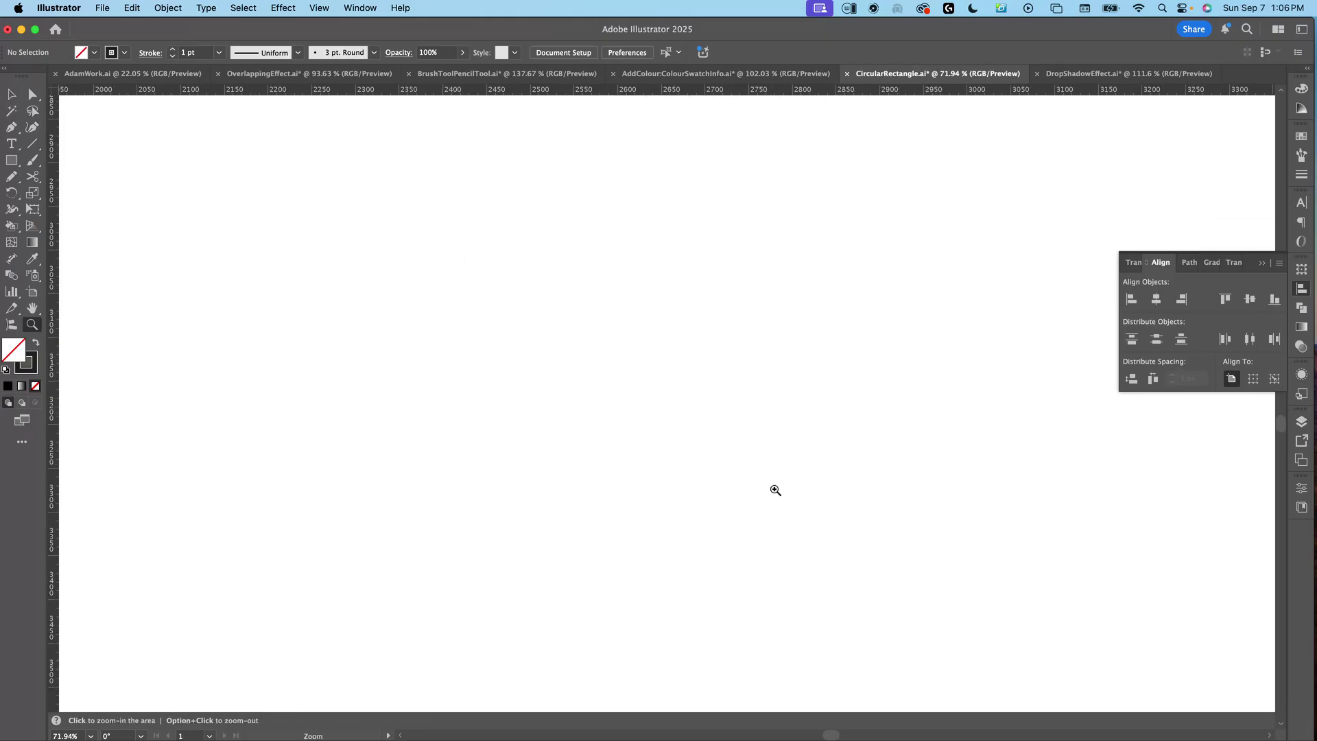
left_click_drag(774, 490, 628, 439)
left_click_drag(745, 569, 710, 493)
scroll(705, 392, "up", 5)
key("t")
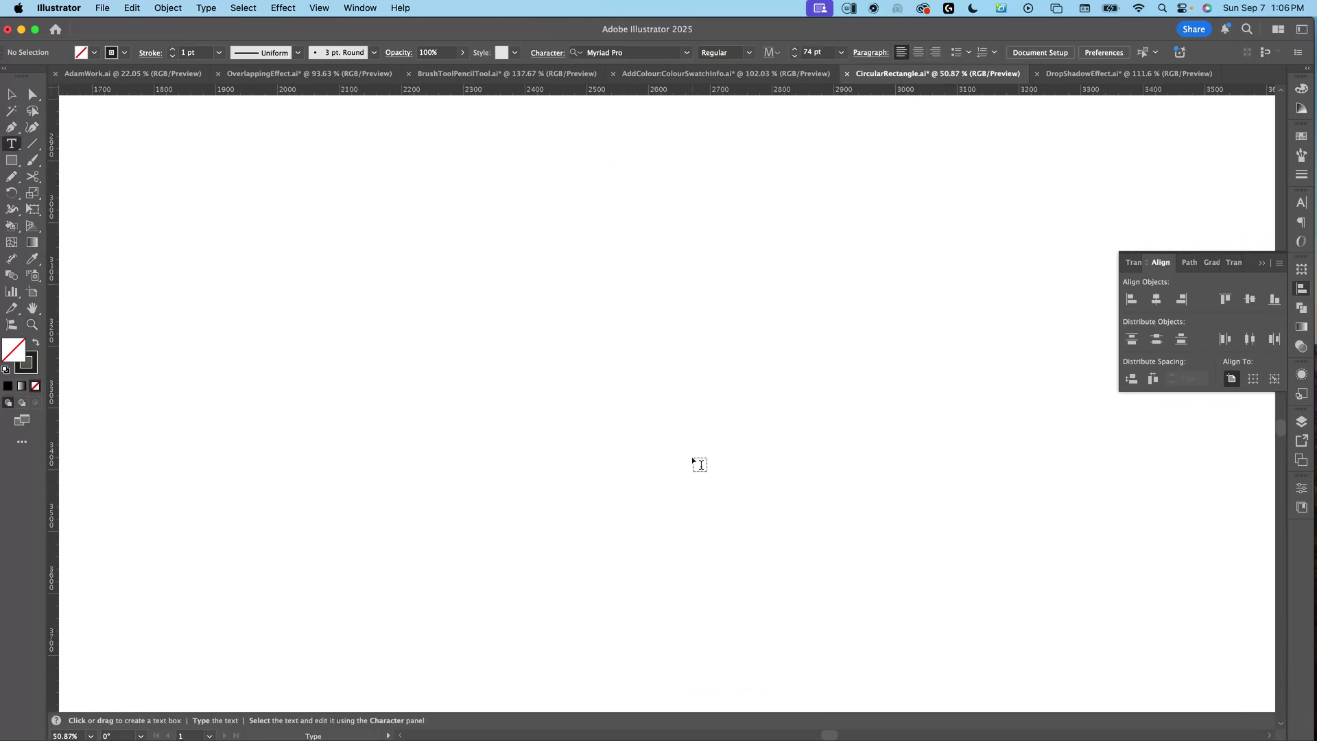
left_click(696, 460)
type("YESS")
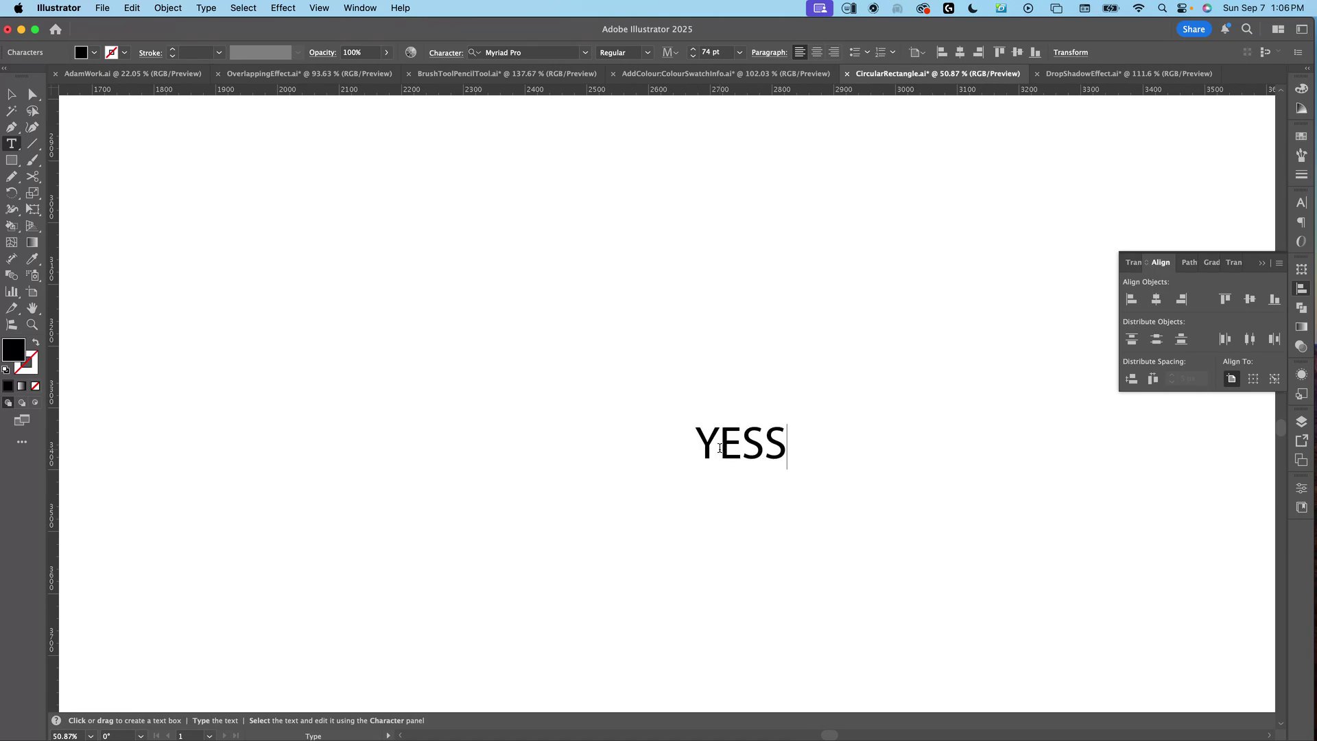
key("BackSpace")
type("SIR")
key("Escape")
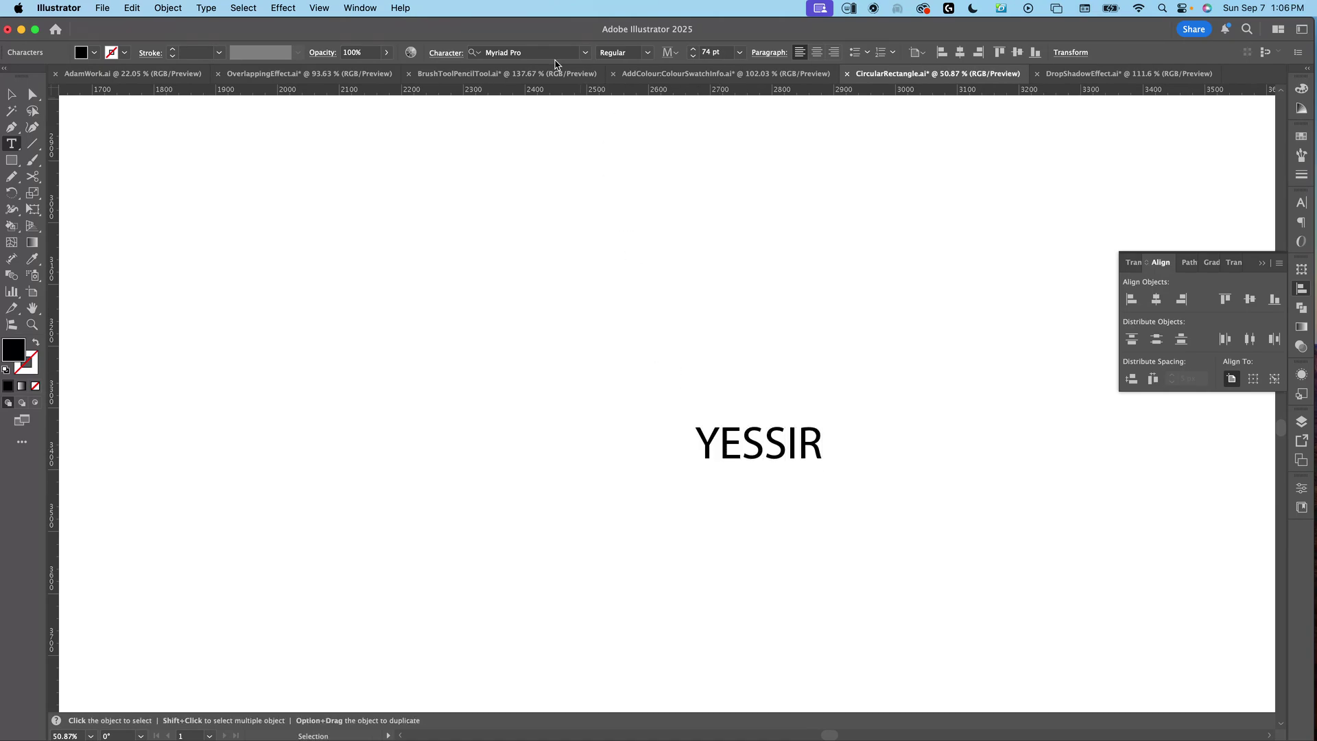
Step: Try to apply the Druk Wide Bold font to the new YESSIR text while it is still in text editing
left_click(528, 53)
type("druk")
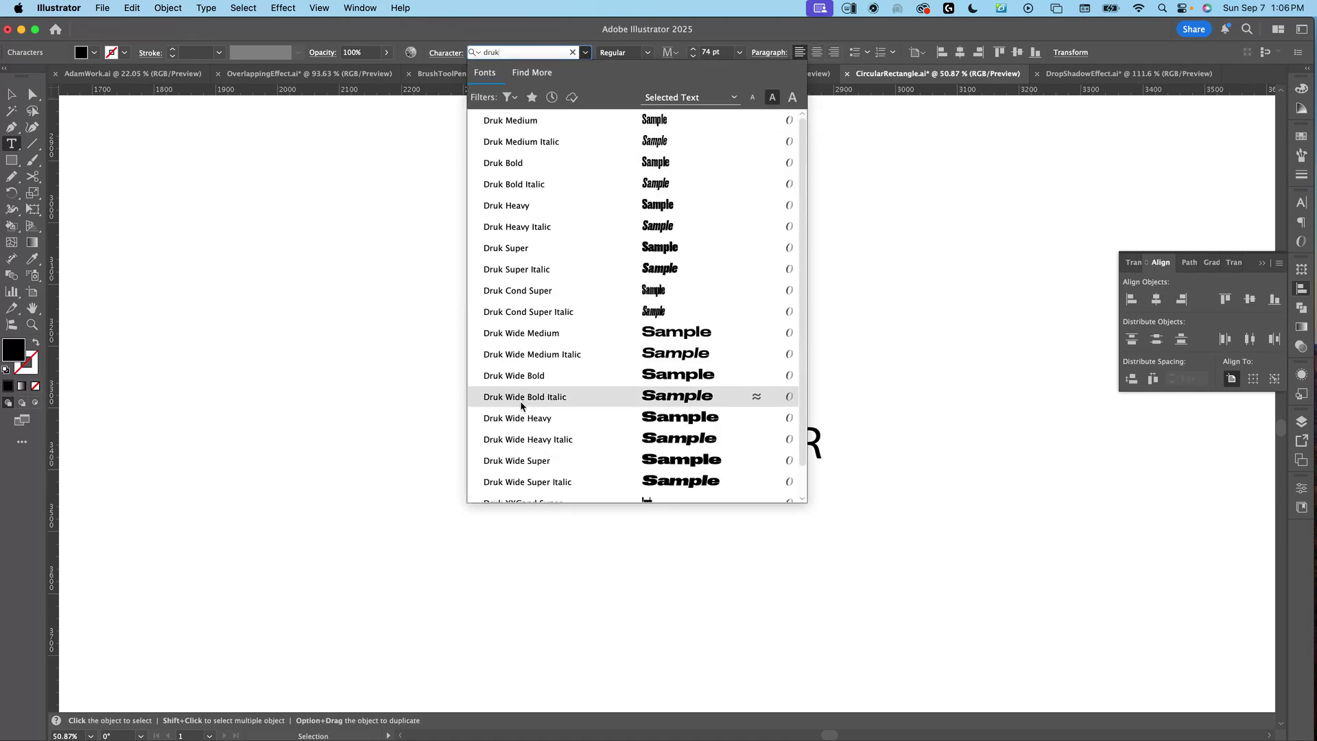
left_click(536, 373)
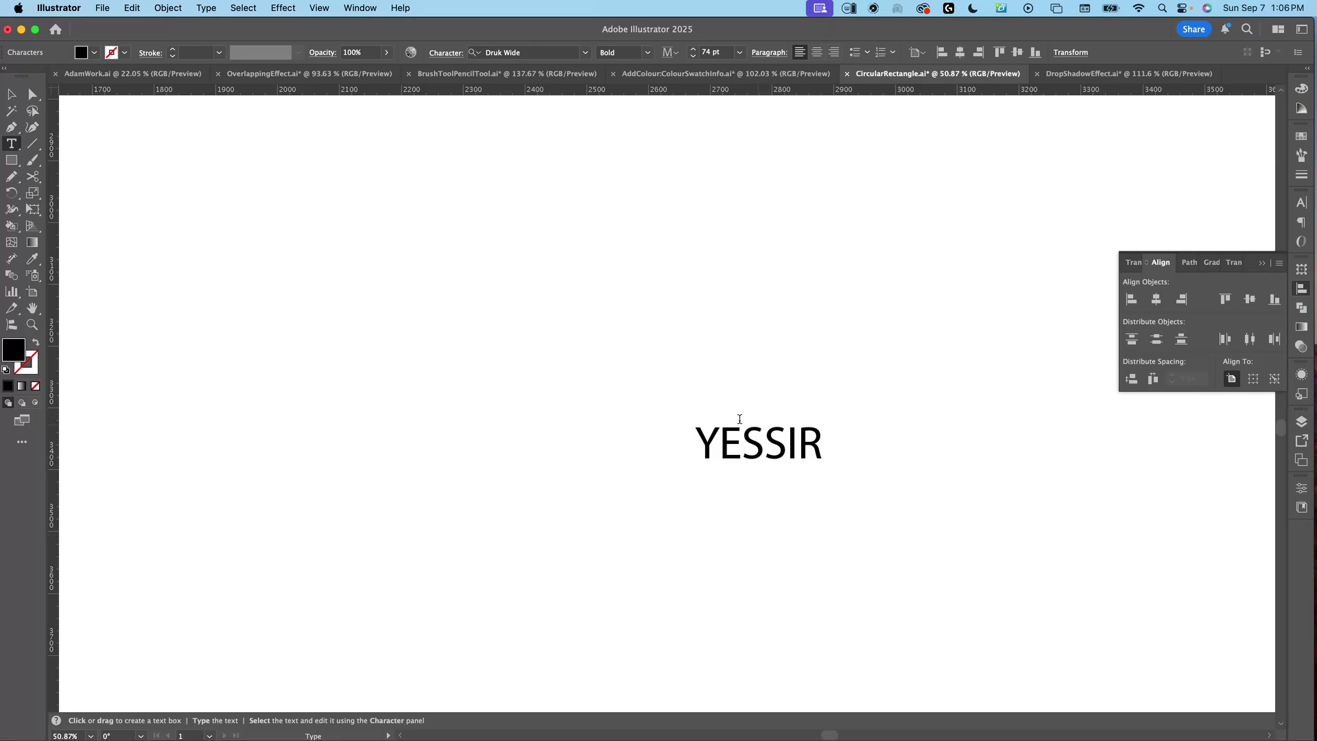
Step: Change the font of the whole new YESSIR text object to Druk Wide Bold
key("Escape")
left_click(521, 52)
type("druk")
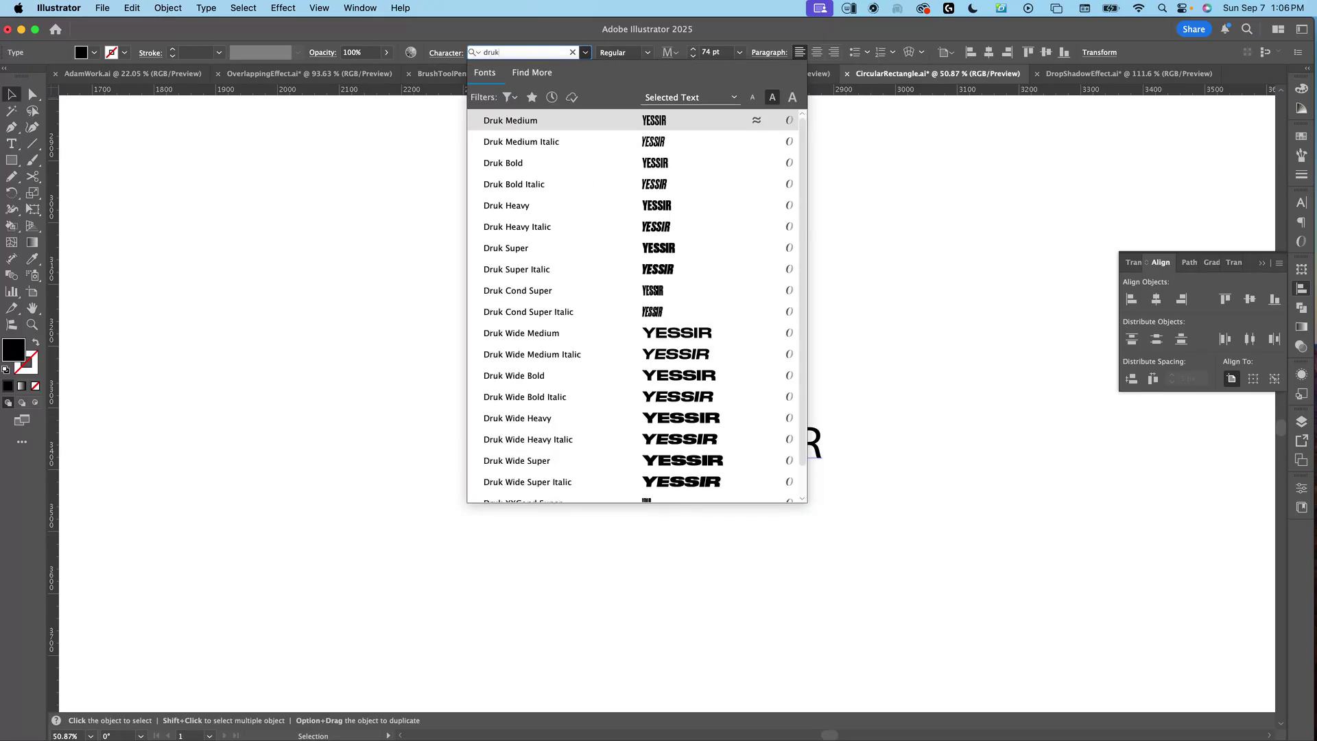
left_click(591, 375)
left_click(823, 388)
Step: Apply the Outline Object path effect to the new YESSIR text
left_click_drag(849, 492, 731, 470)
key("z")
left_click_drag(691, 408, 796, 429)
key("v")
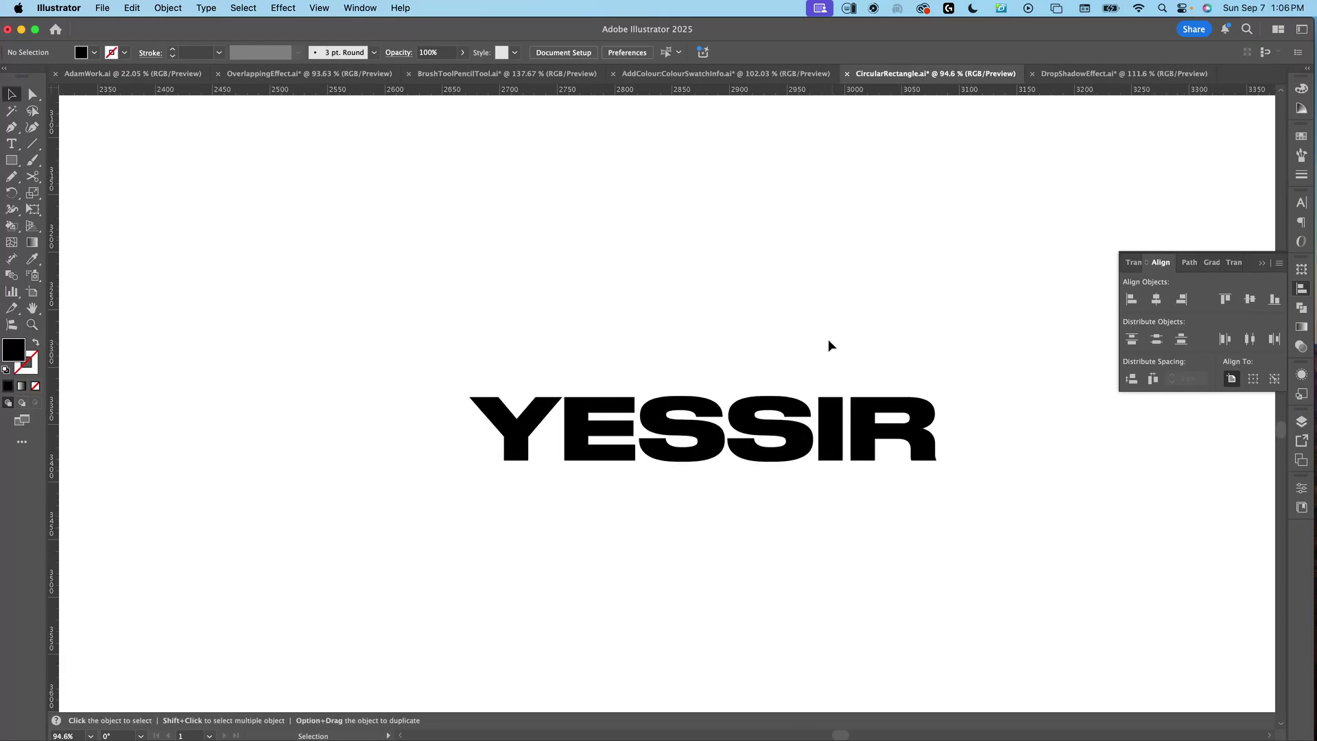
left_click(690, 452)
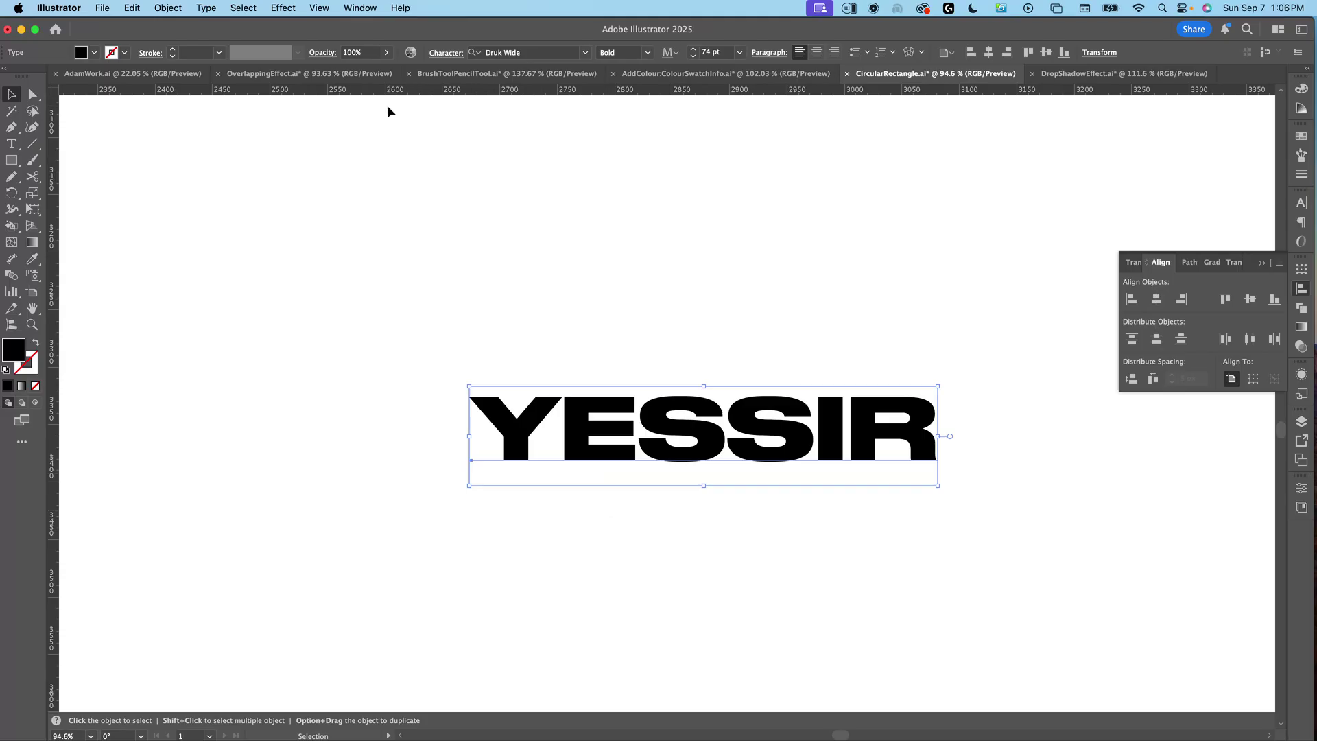
left_click(290, 11)
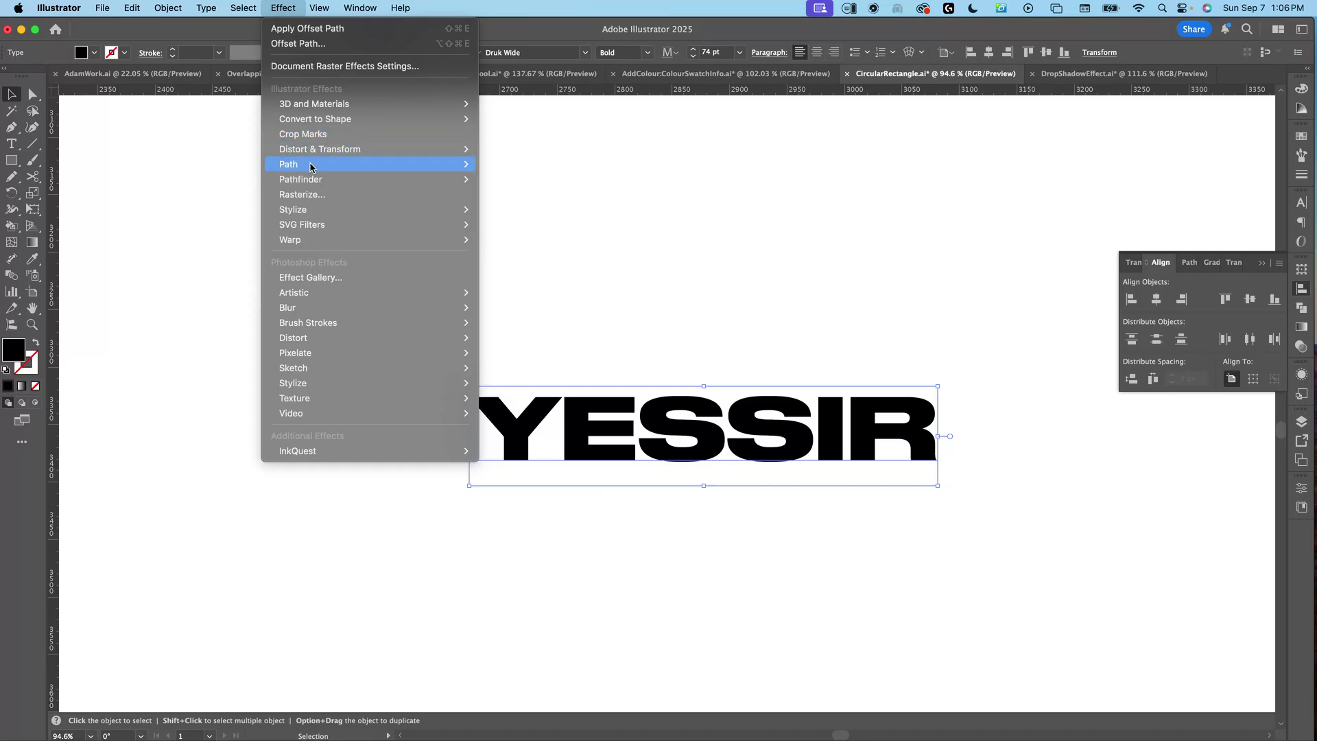
mouse_move(355, 167)
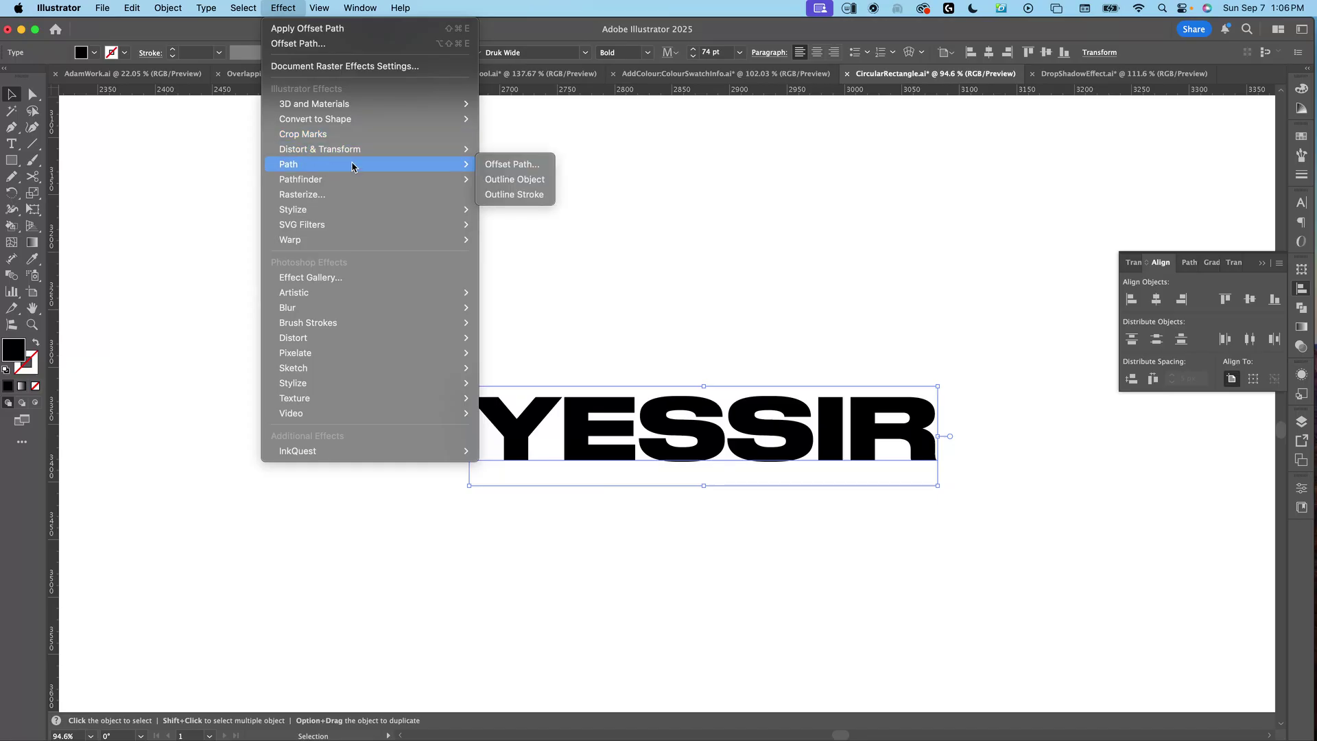
left_click(501, 182)
Step: Turn on Use Preview Bounds for alignment with the new YESSIR text selected, and deselect the text
key("z")
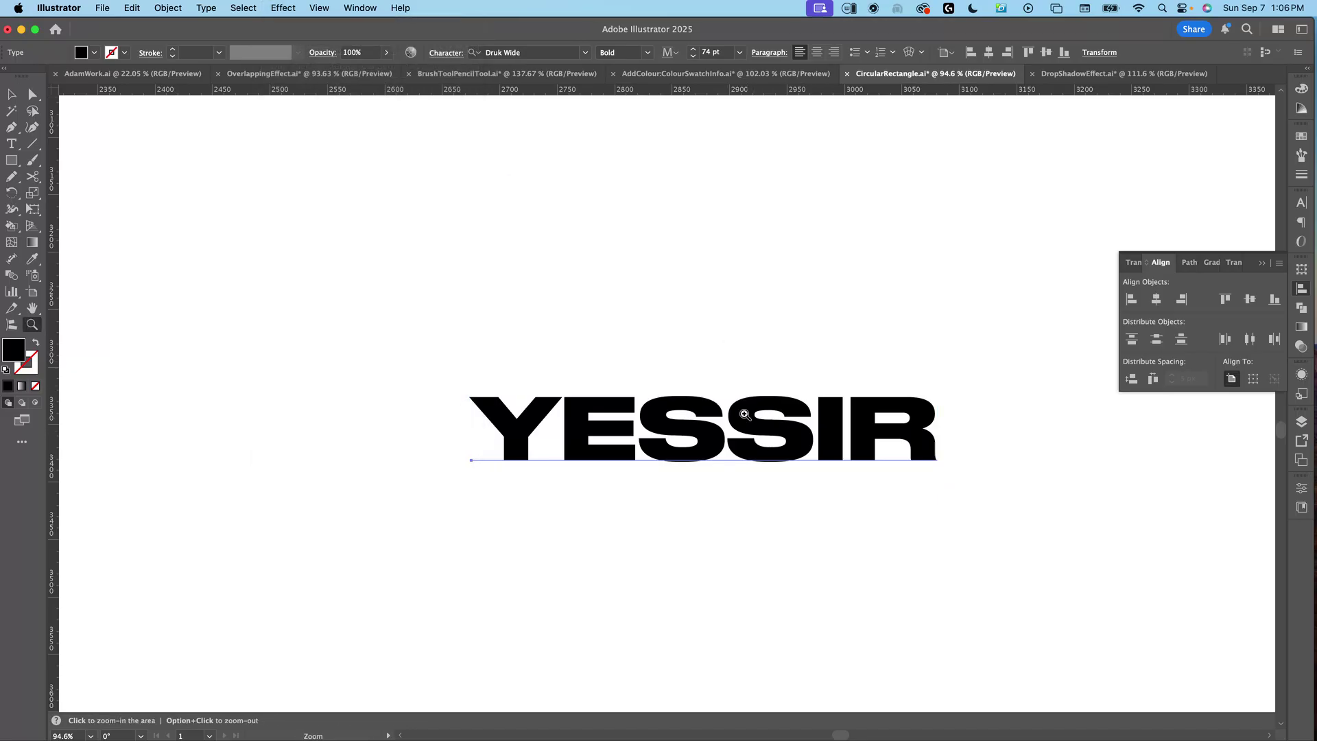
left_click_drag(745, 413, 806, 458)
left_click(763, 358)
key("v")
left_click_drag(854, 307, 703, 535)
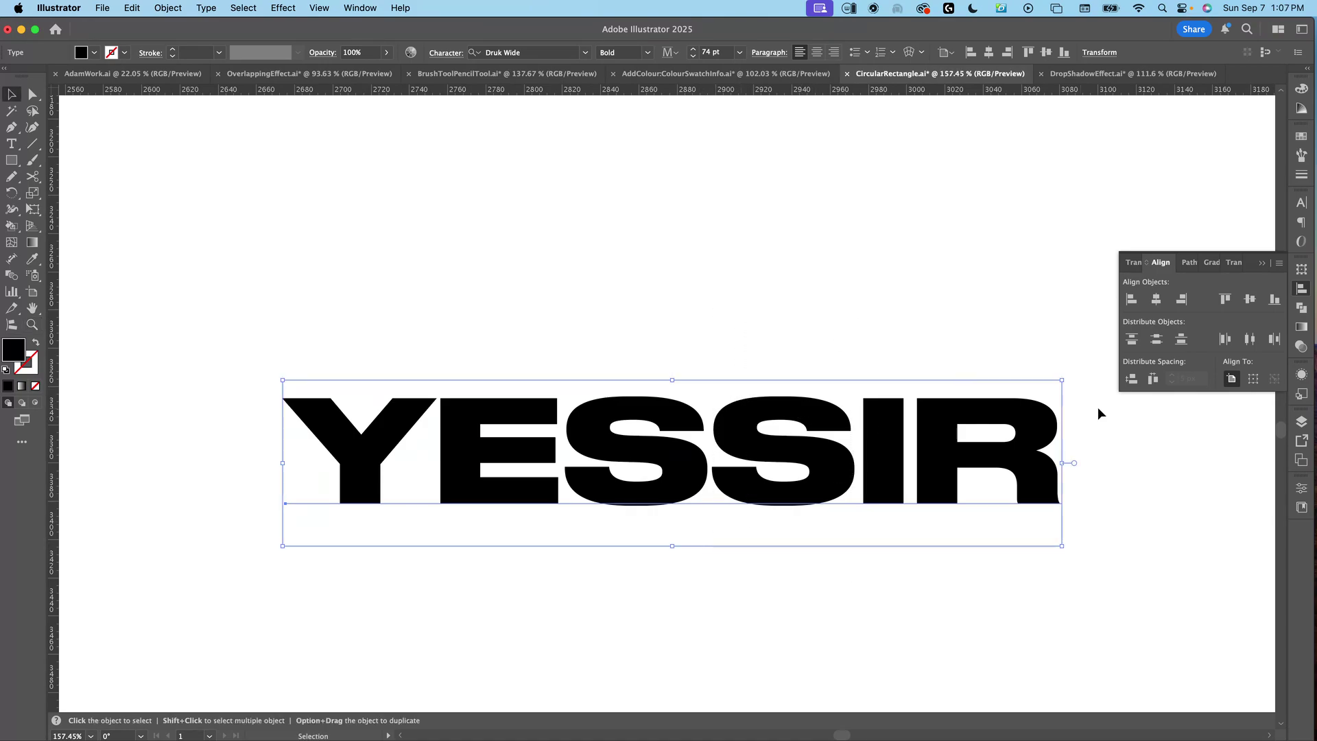
left_click(1279, 266)
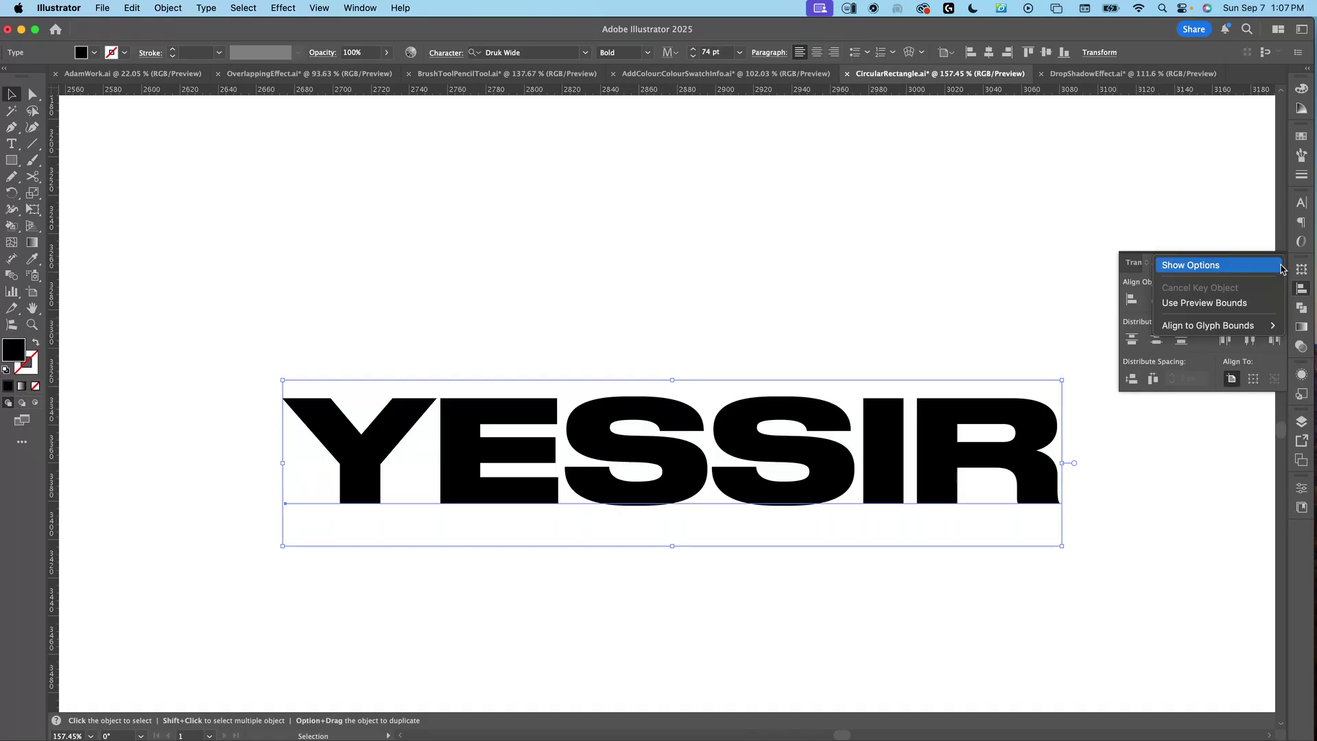
left_click(1244, 304)
left_click(983, 345)
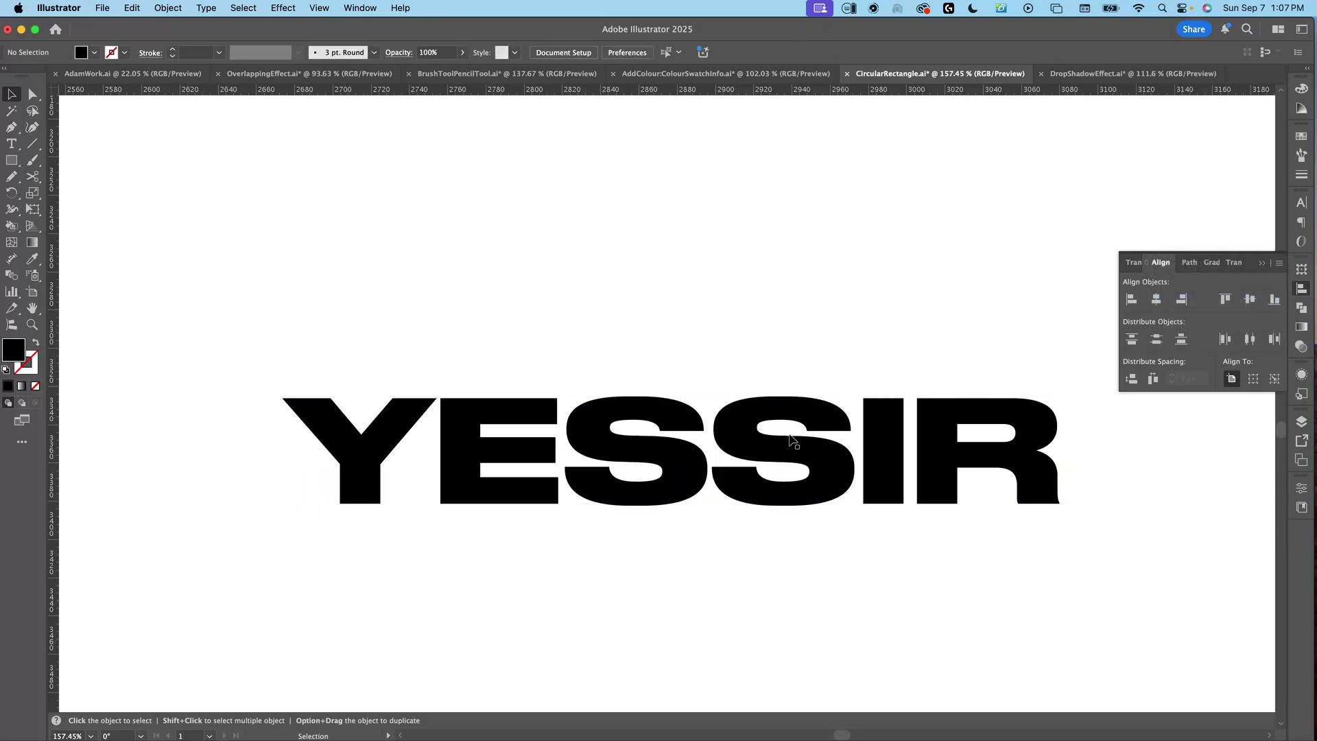
Step: Select the YESSIR text and add a new black 1 pt stroke to its appearance
left_click(748, 495)
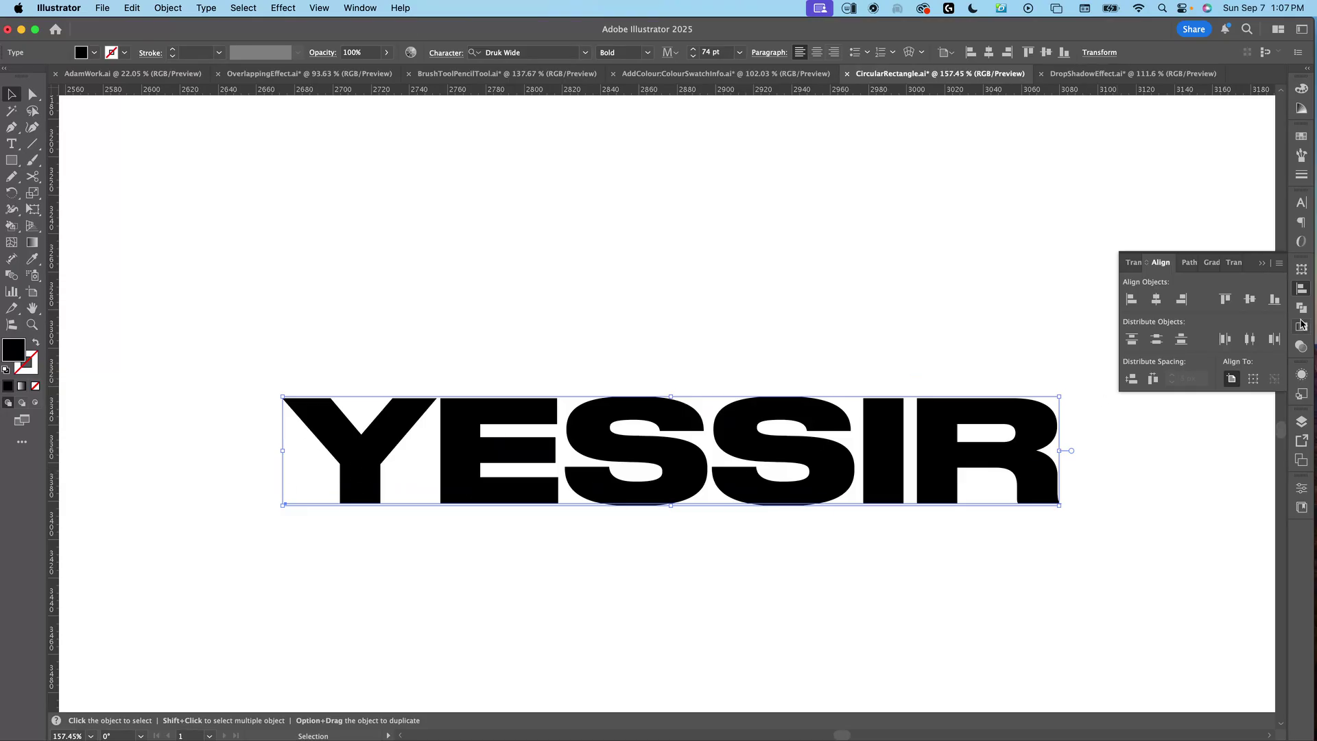
left_click(363, 9)
left_click(391, 268)
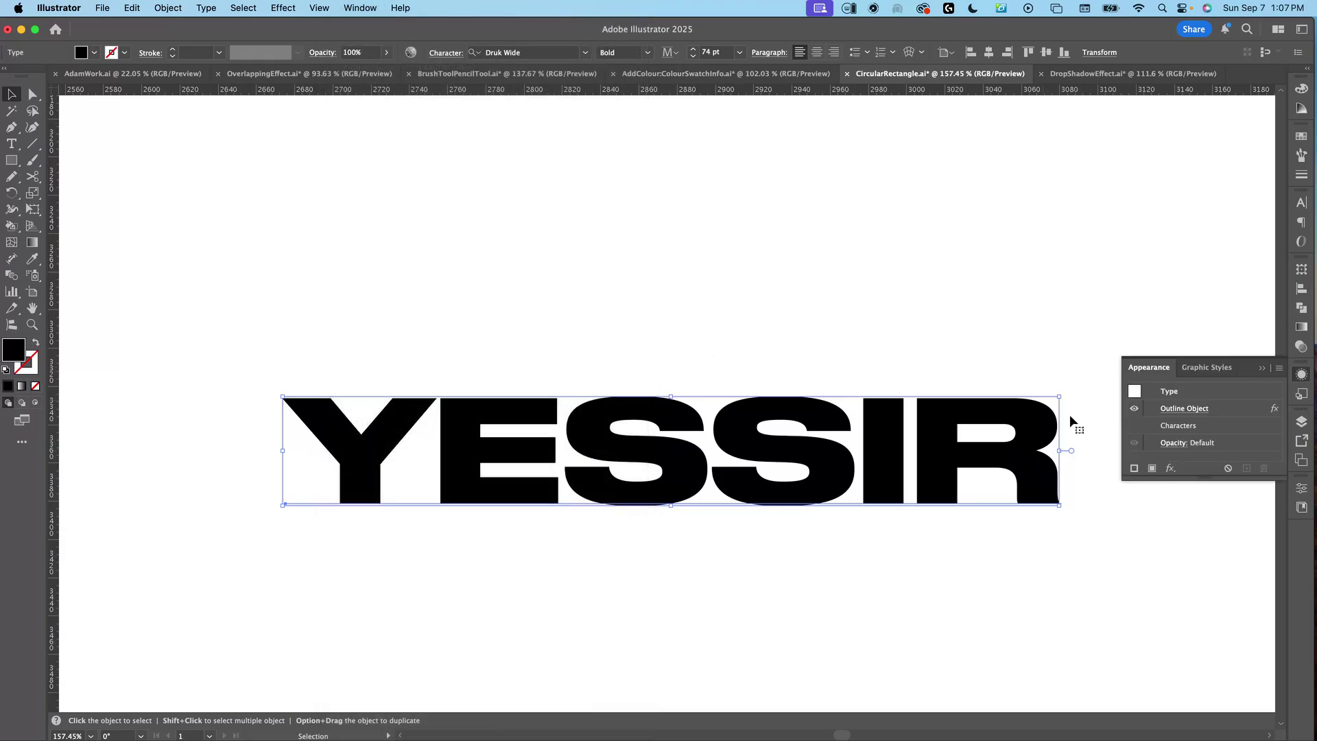
left_click(1133, 468)
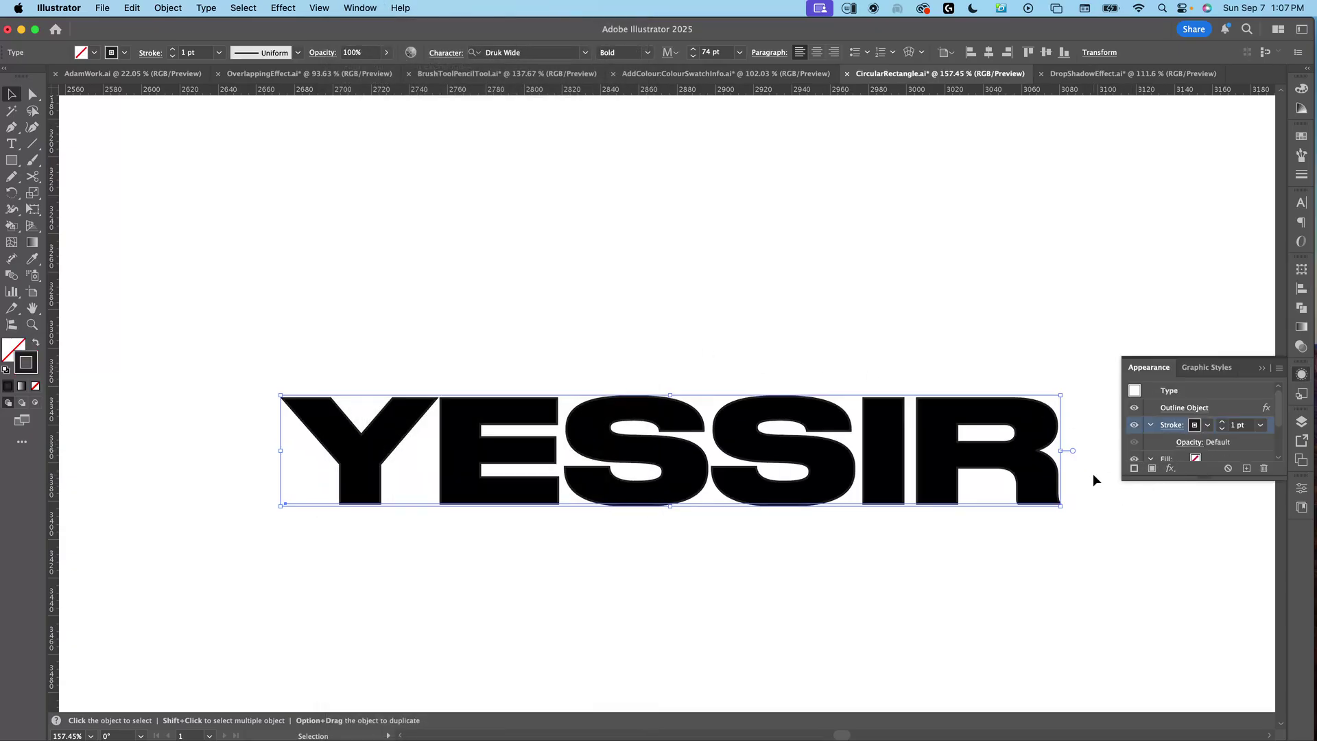
Step: Start a Convert to Shape Rounded Rectangle effect on the YESSIR text's new stroke, keeping the artwork visible beside the options
left_click(1170, 469)
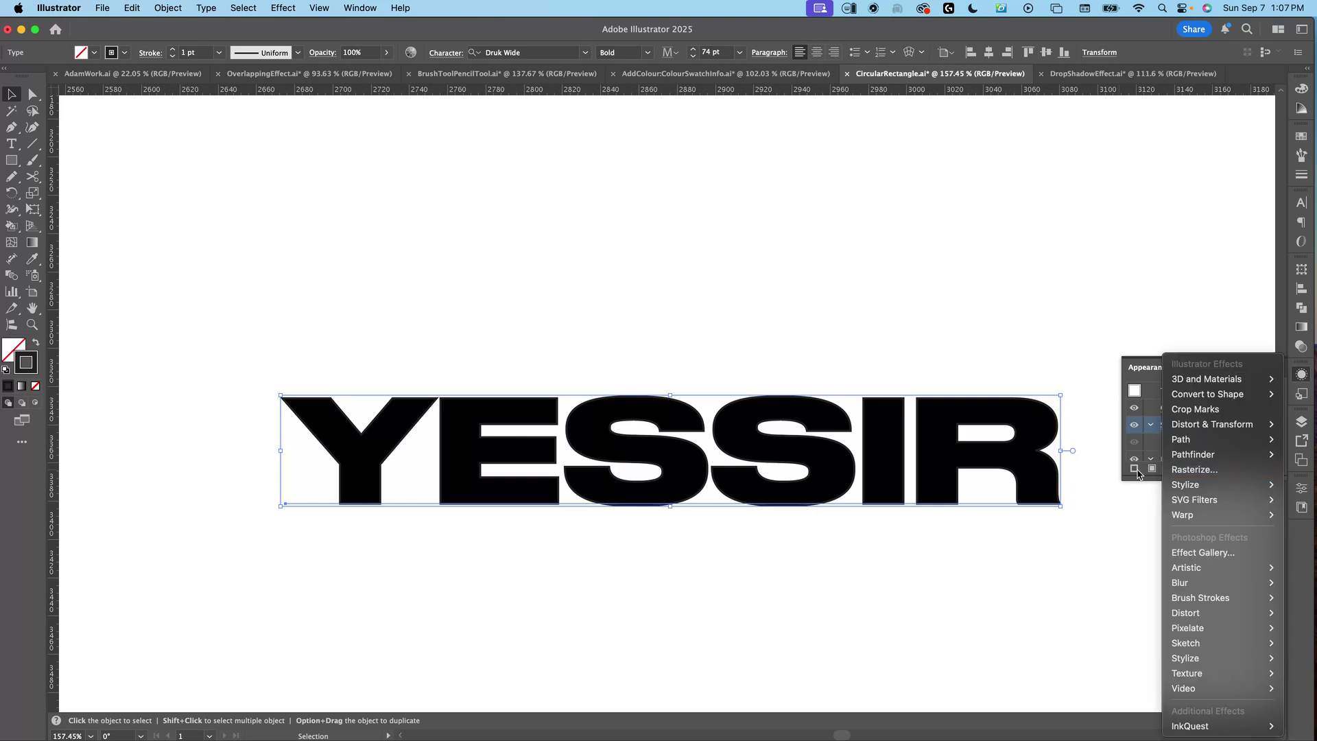
left_click(1132, 489)
left_click(1170, 470)
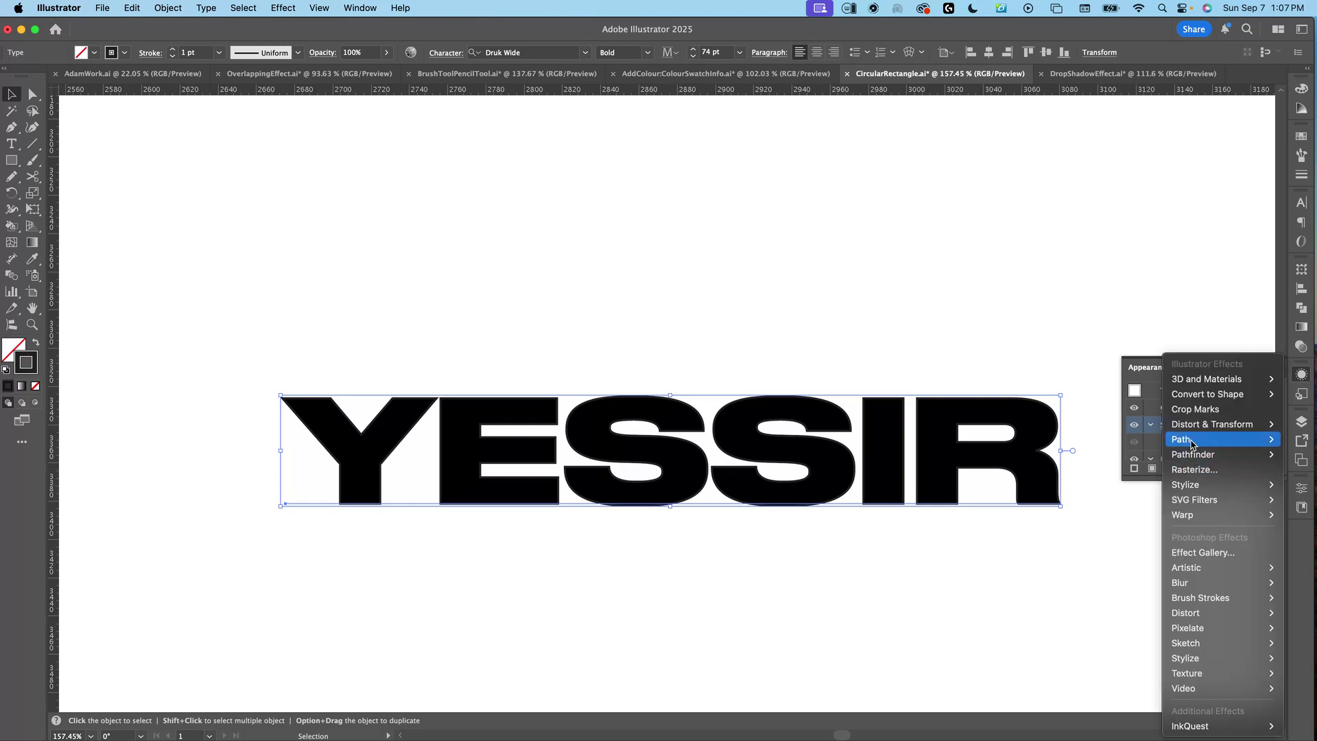
mouse_move(1195, 430)
mouse_move(1199, 397)
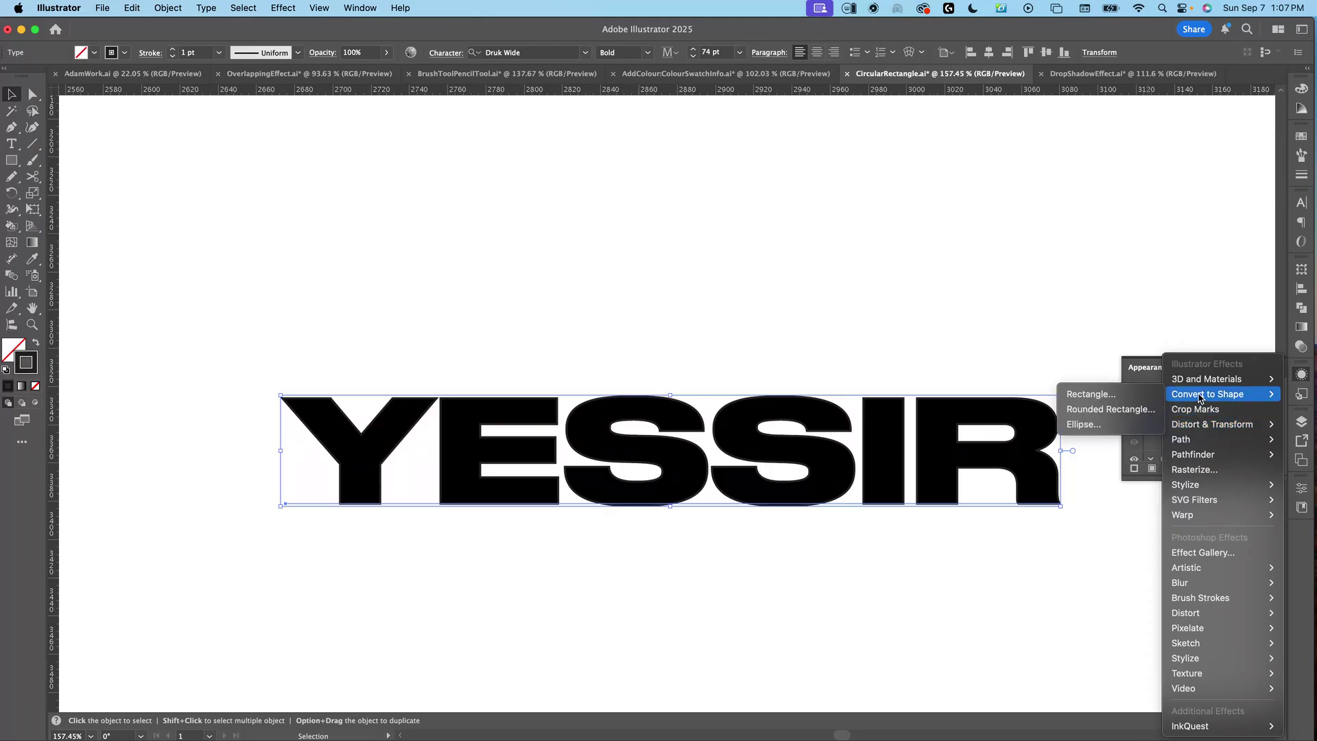
left_click(1111, 409)
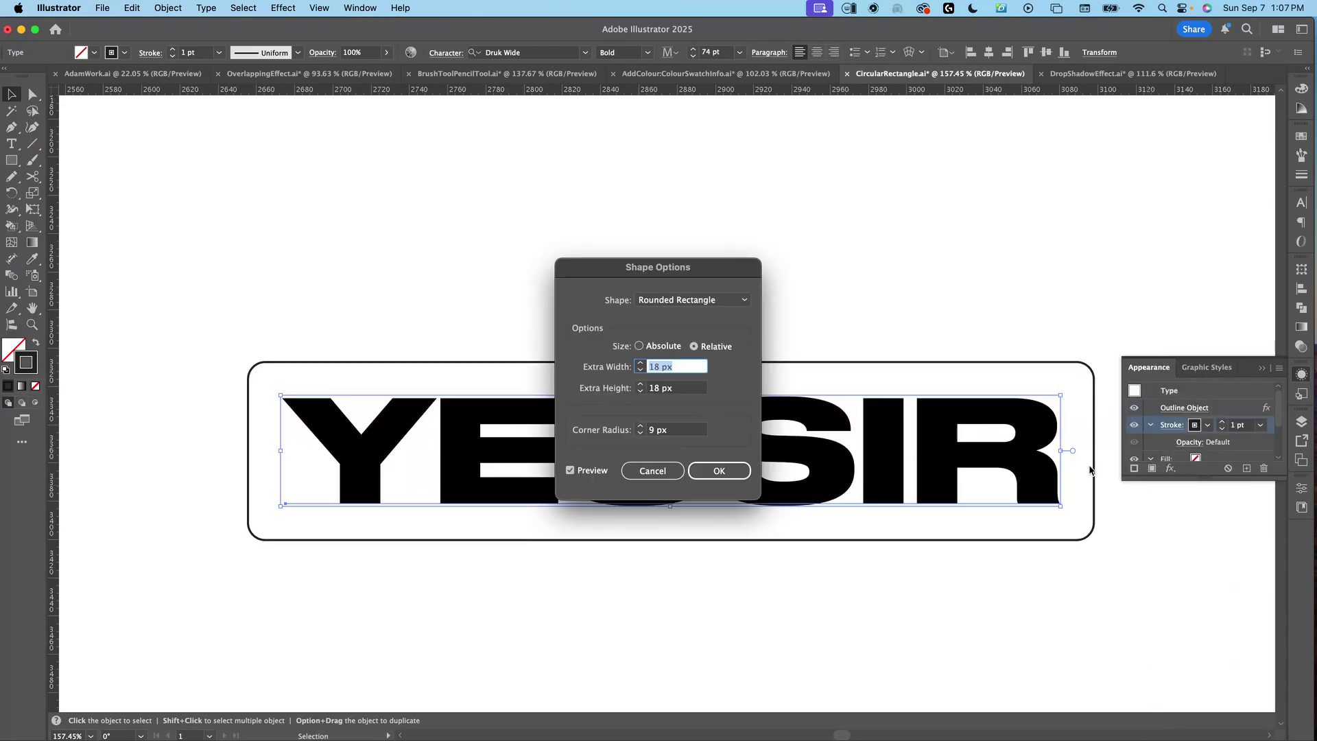
left_click_drag(702, 268, 739, 144)
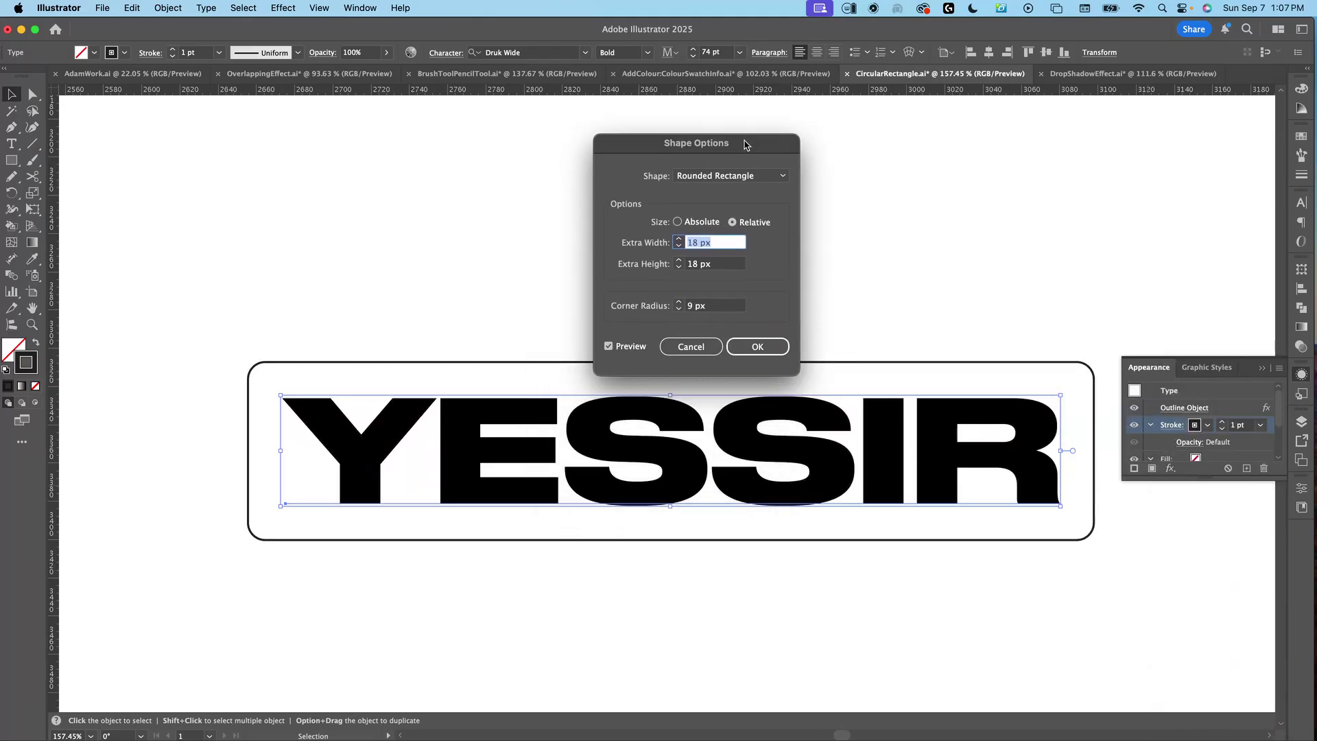
Step: Set the rounded rectangle's relative size to 40 px extra width and 25 px extra height
left_click(677, 241)
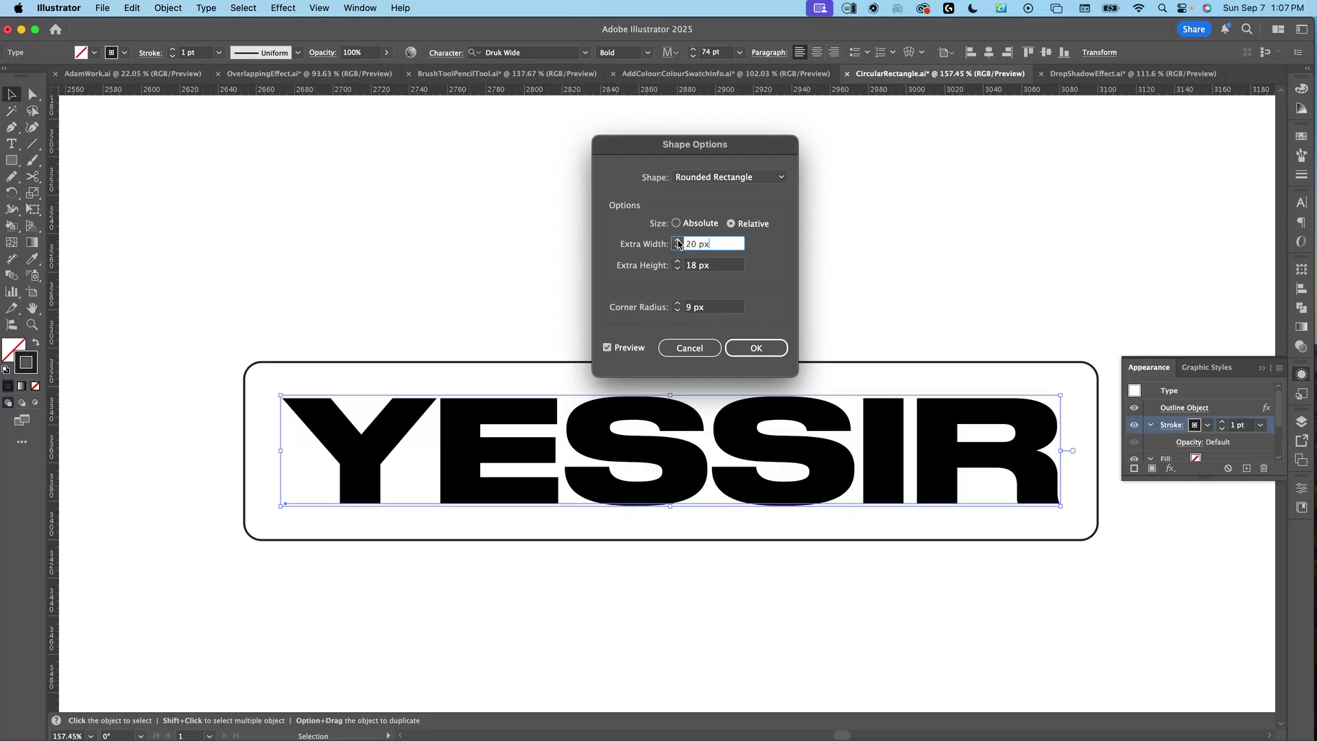
left_click(677, 240)
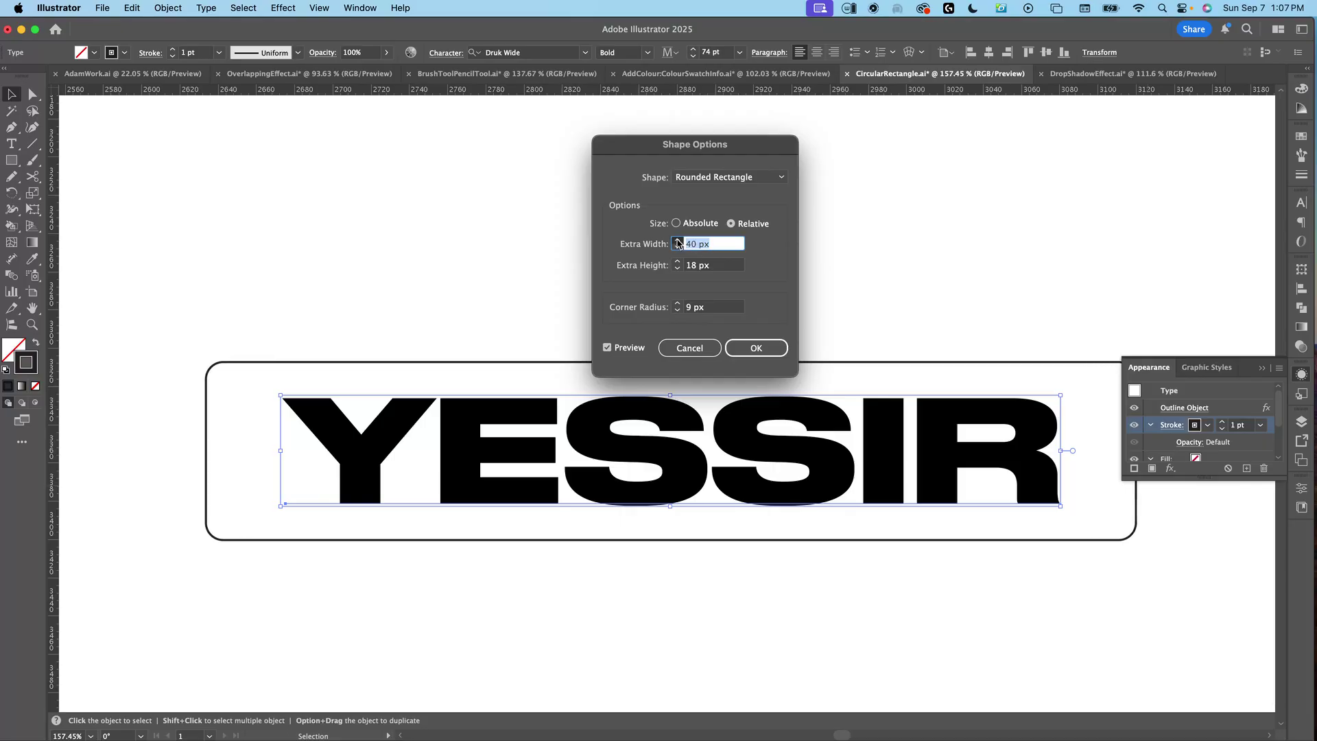
left_click(676, 241)
left_click(677, 263)
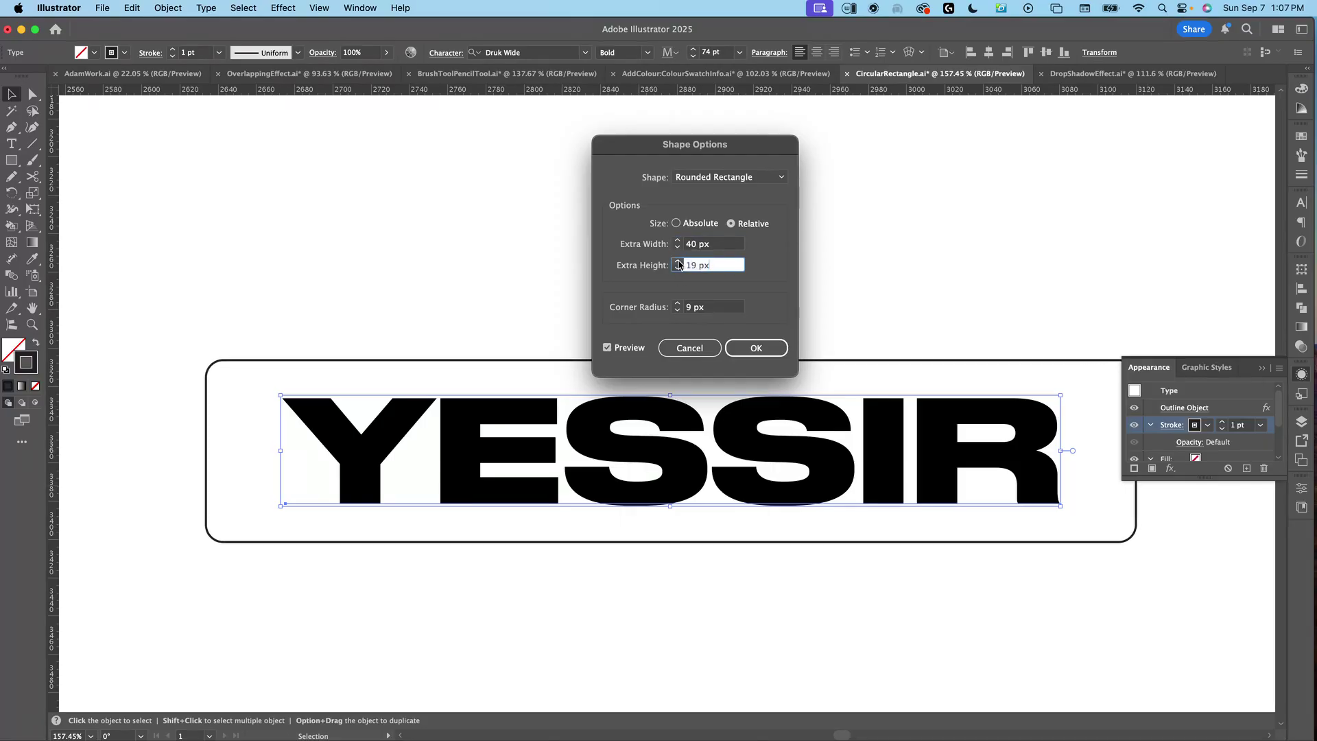
left_click(677, 263)
left_click(677, 263)
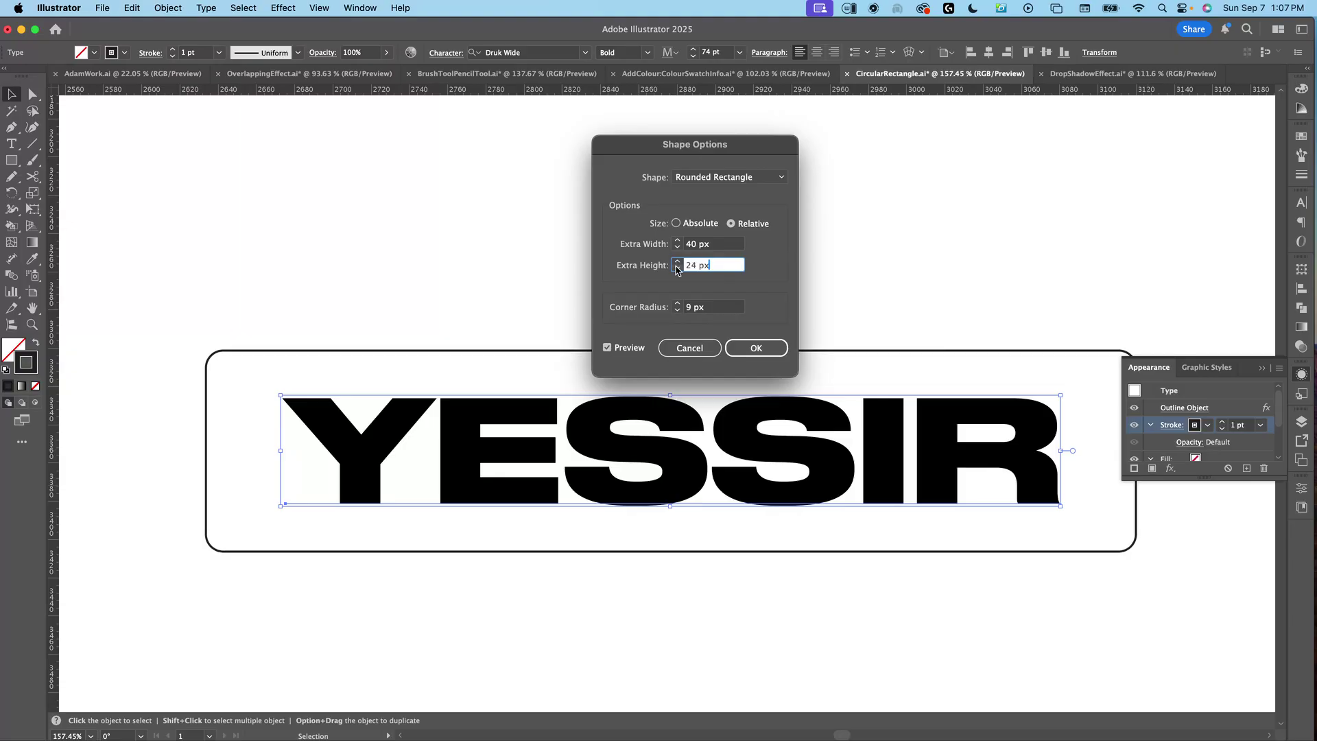
left_click(677, 263)
Step: Set the rounded rectangle's corner radius to 60 px, apply the effect, and deselect the text
left_click(705, 310)
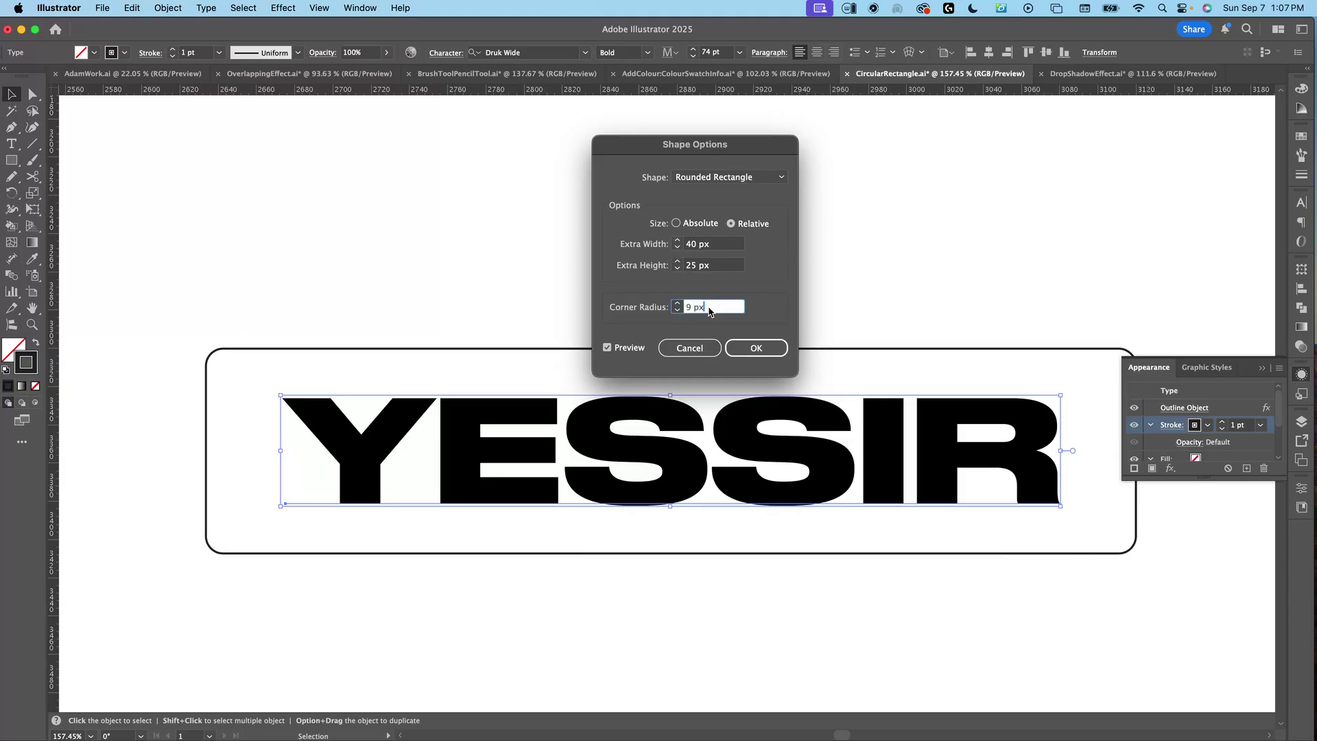
left_click_drag(710, 307, 655, 302)
type("100")
key("Return")
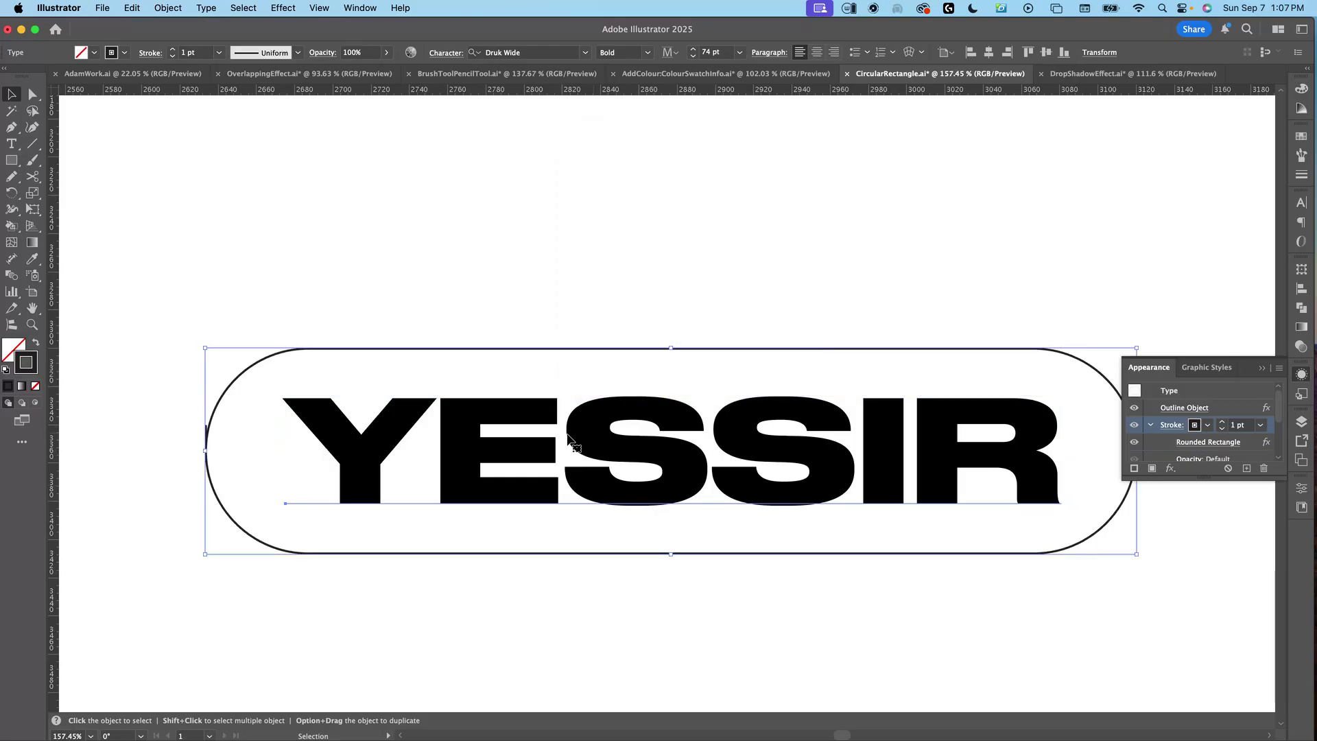
left_click(426, 295)
key("z")
left_click(185, 441)
left_click(194, 382, "alt")
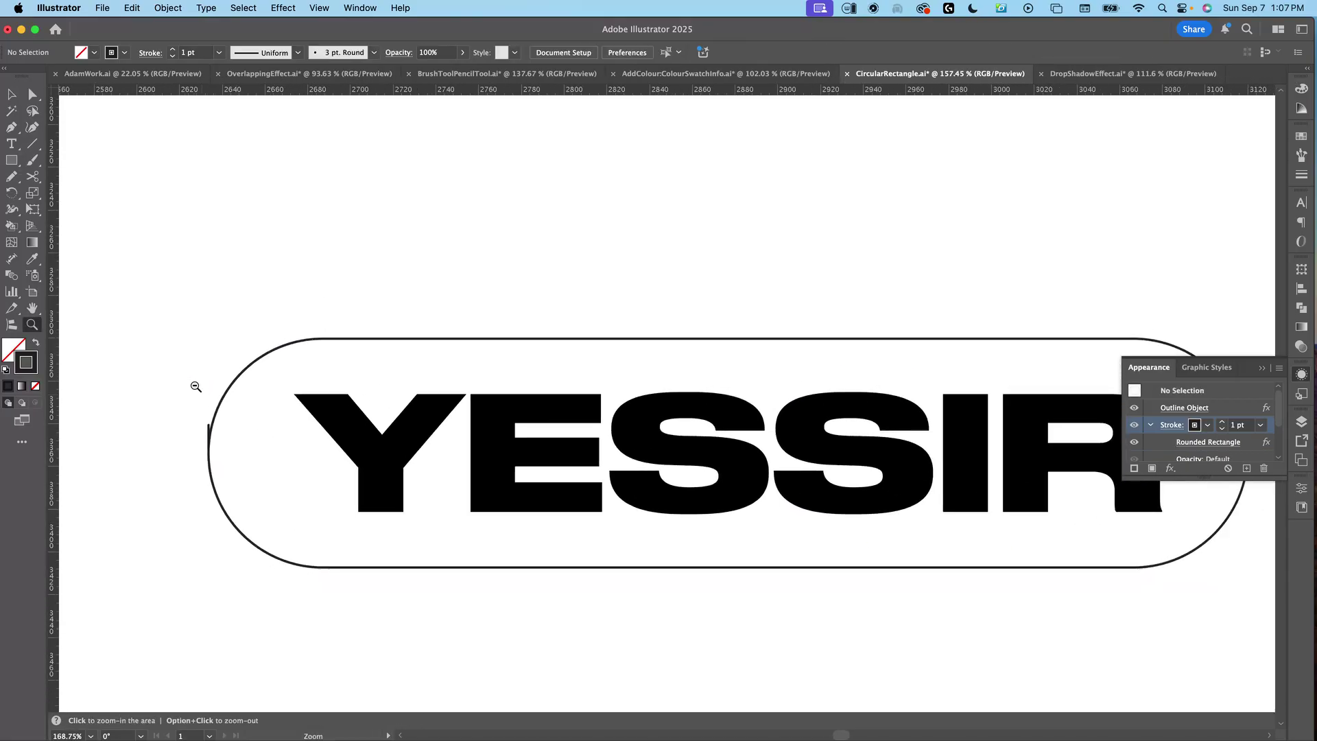
key("v")
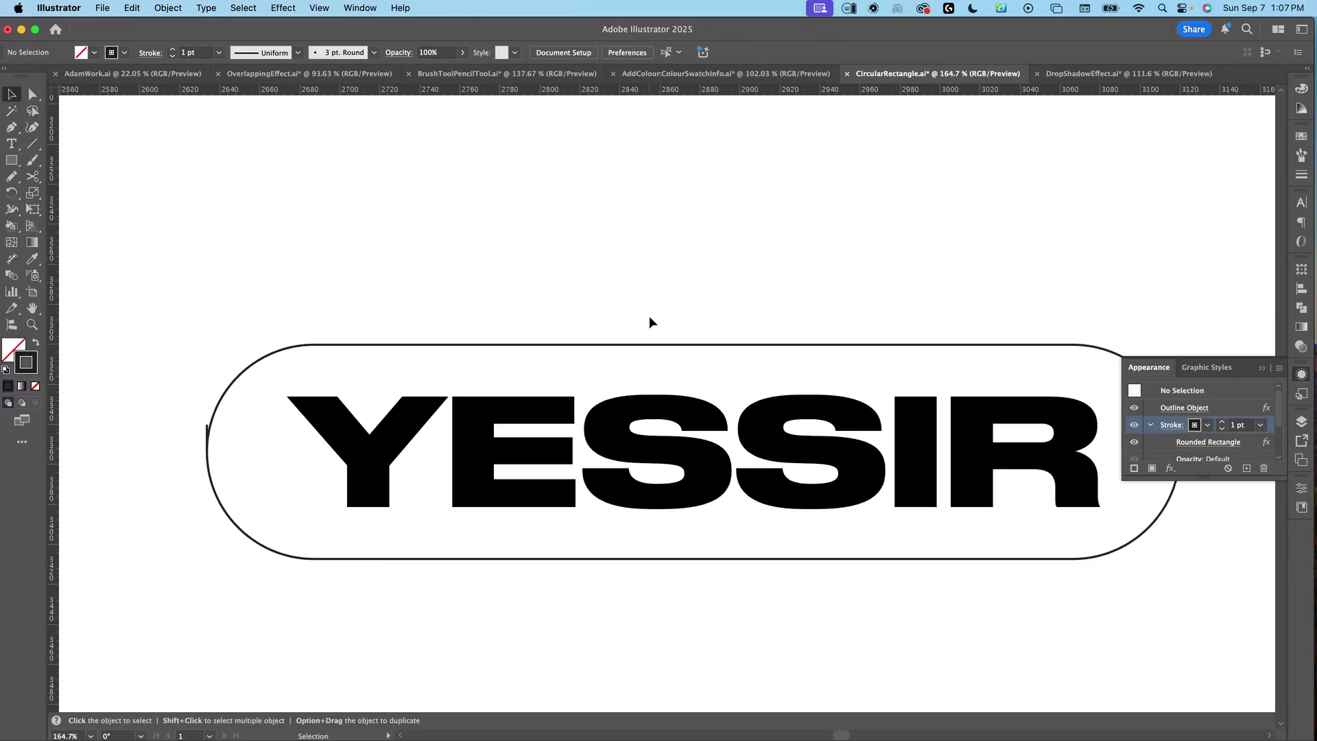
double_click(1267, 445)
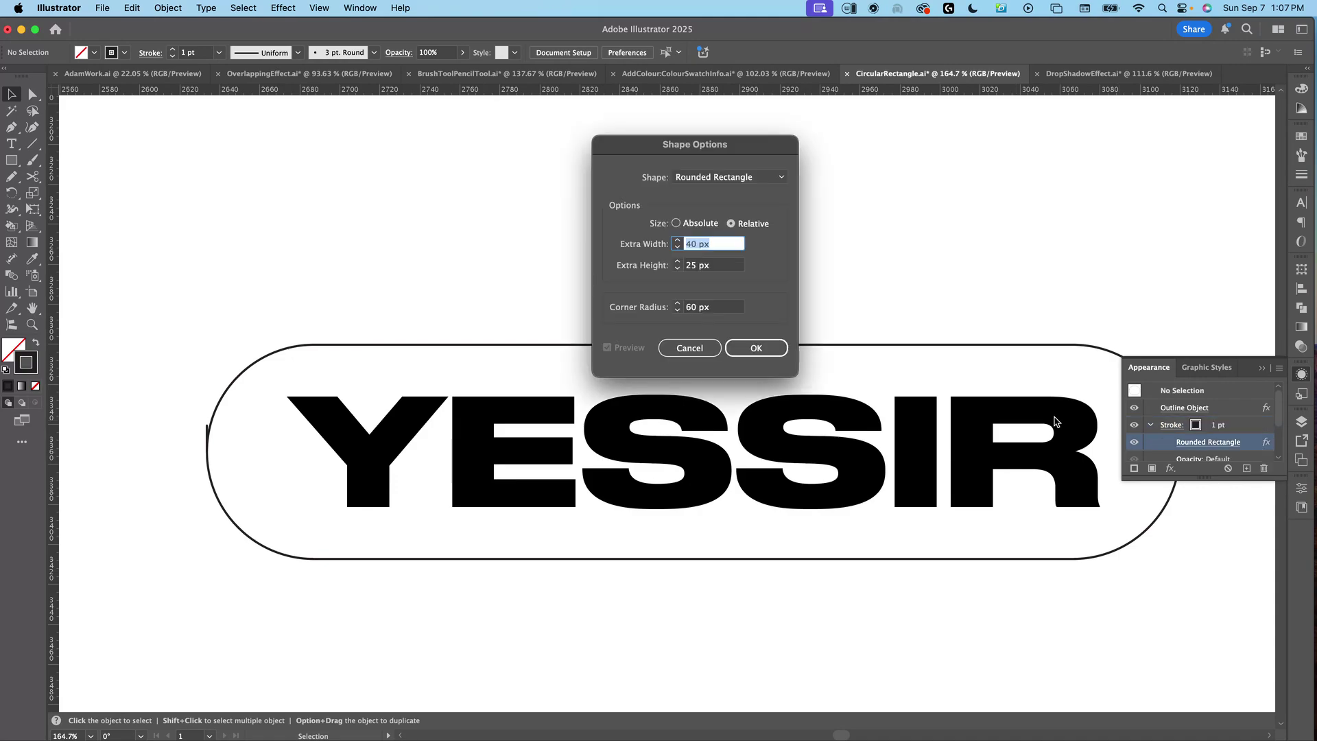
left_click(678, 312)
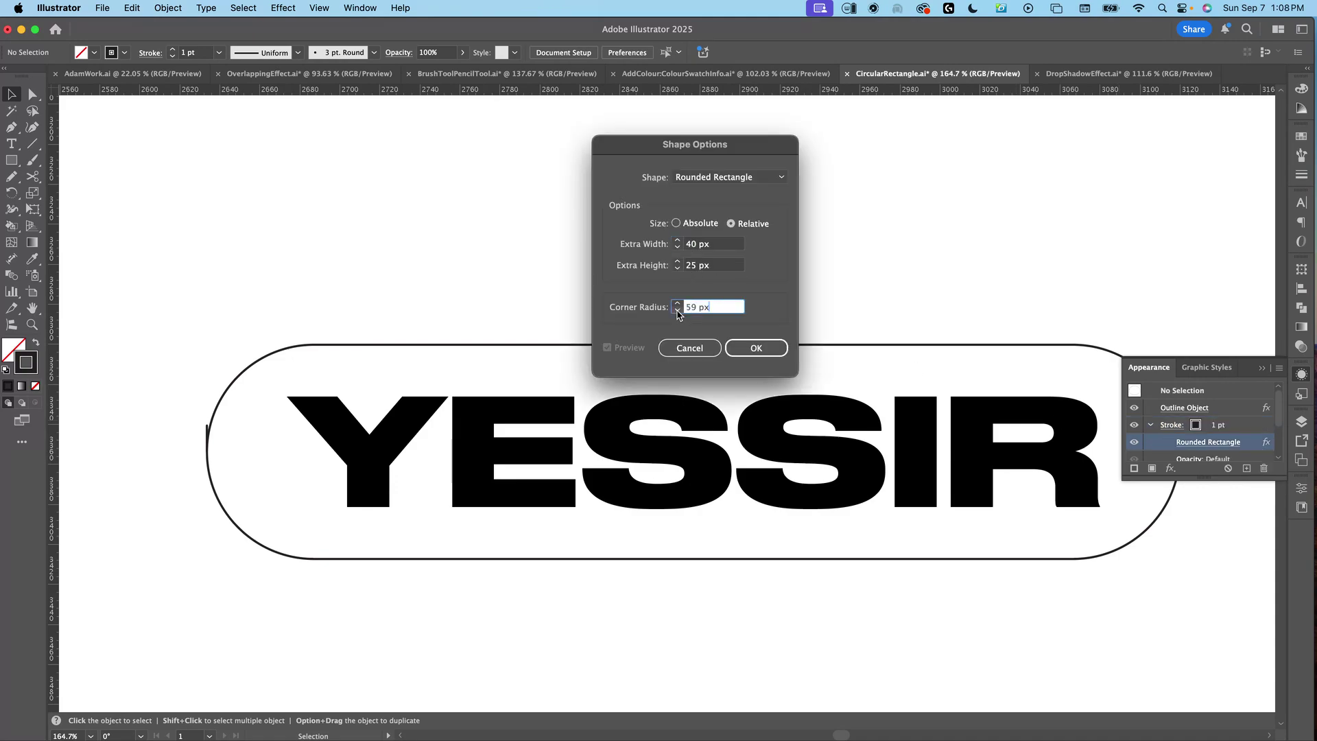
left_click(677, 312)
left_click(698, 355)
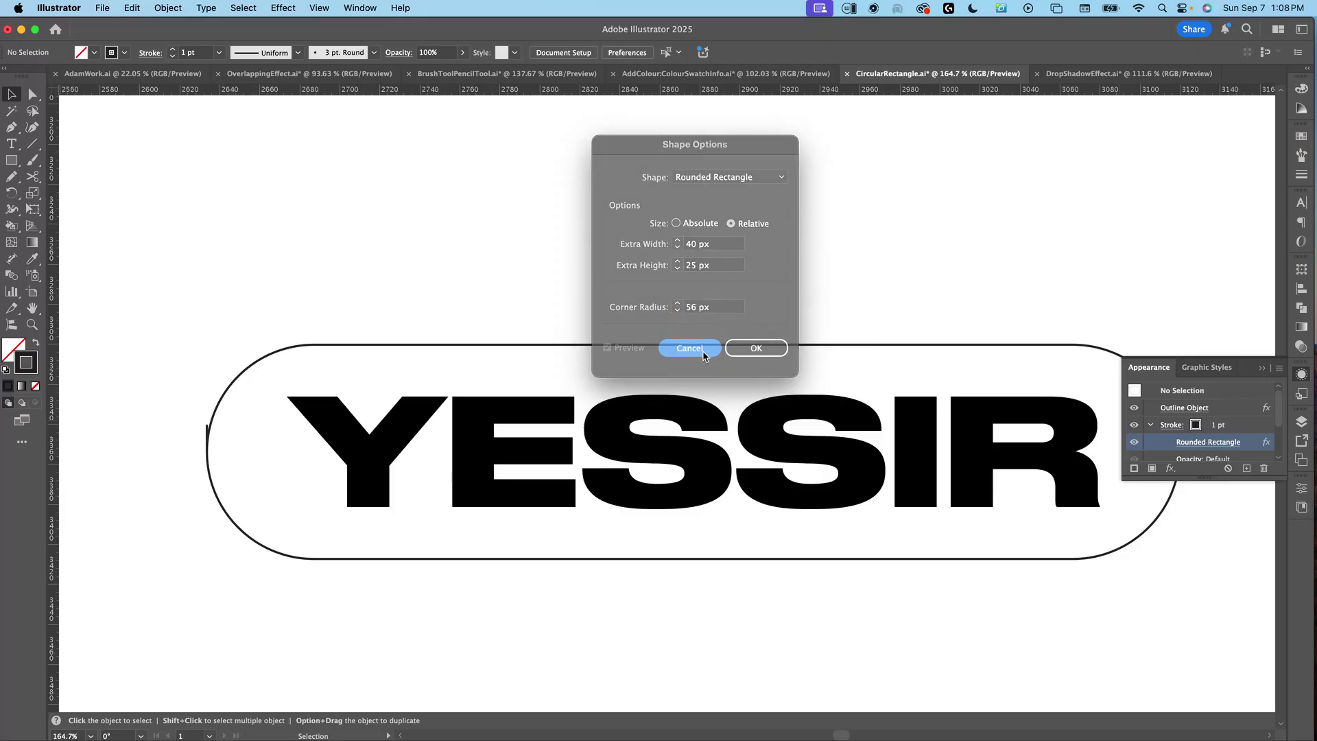
Step: Edit the Rounded Rectangle effect on the selected YESSIR text and set its corner radius to 53 px
left_click(1266, 441)
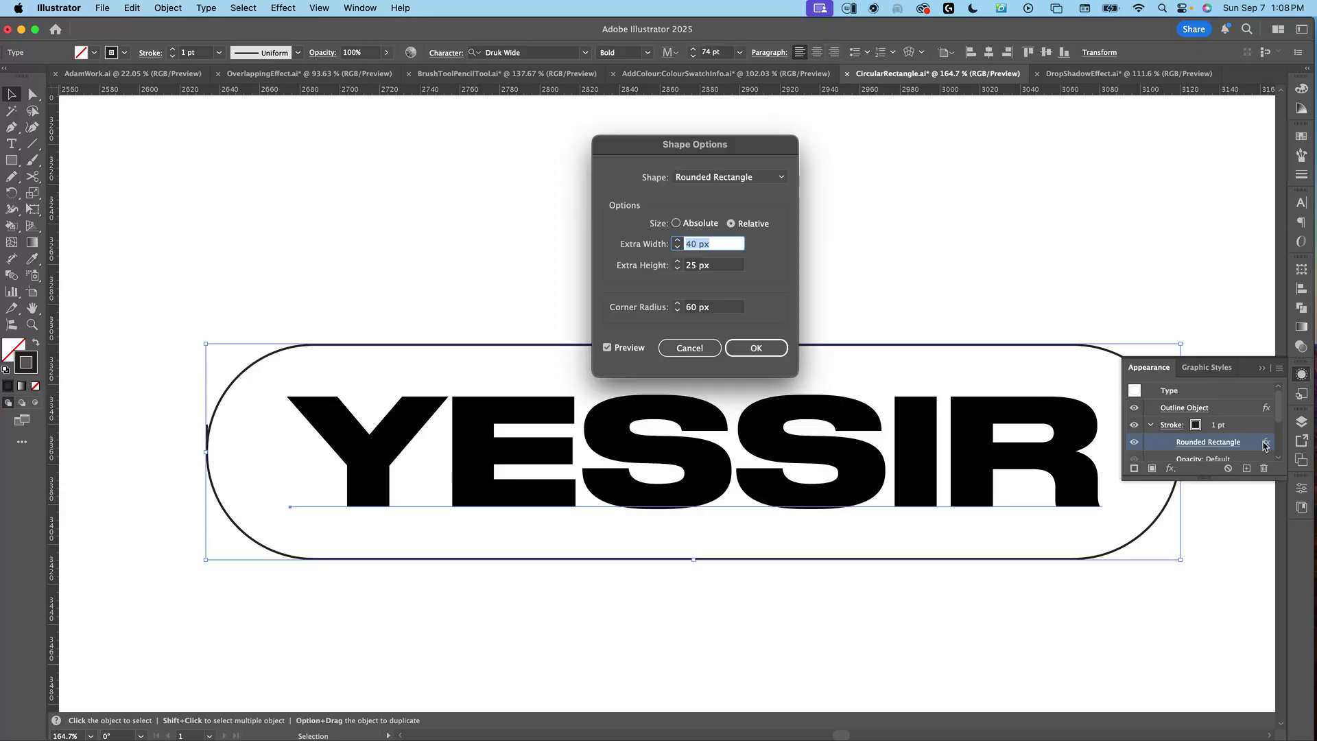
left_click(678, 312)
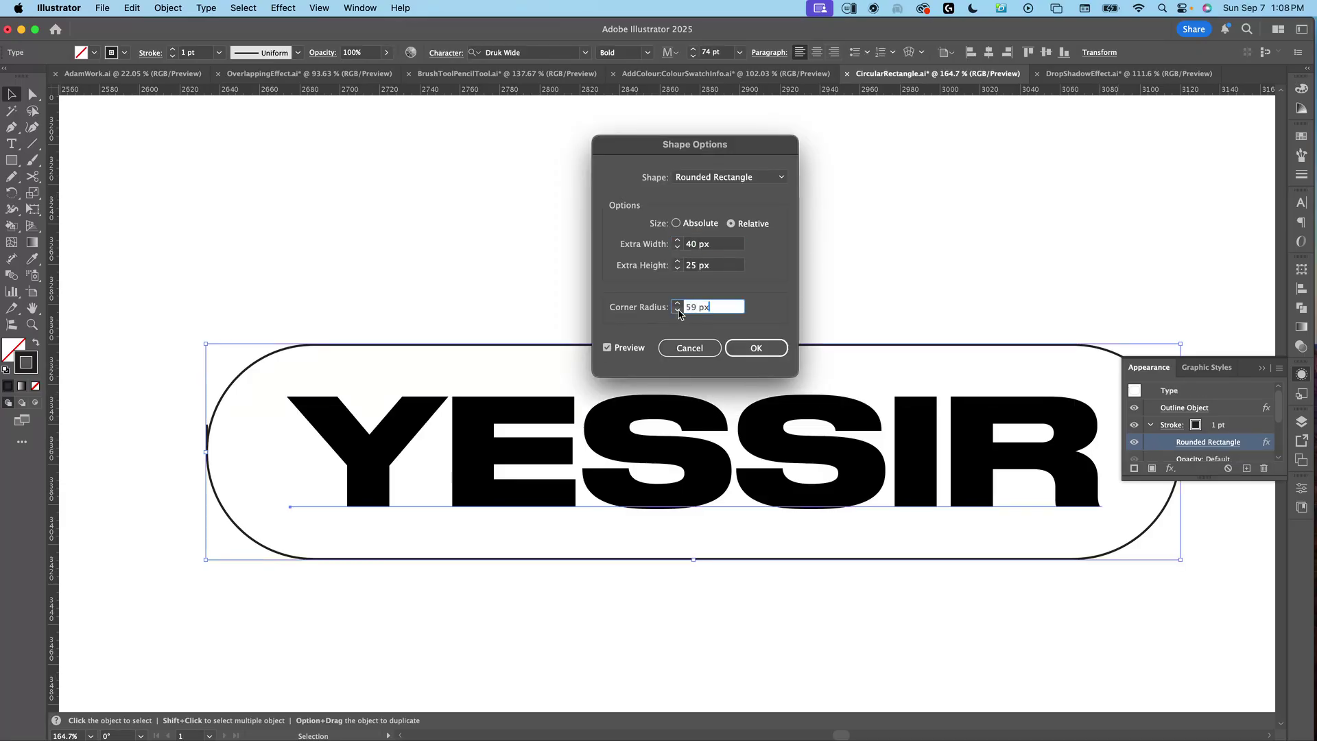
left_click(677, 311)
left_click(678, 311)
left_click(678, 311)
left_click(677, 311)
left_click(677, 311)
left_click(677, 310)
left_click(677, 304)
left_click(677, 312)
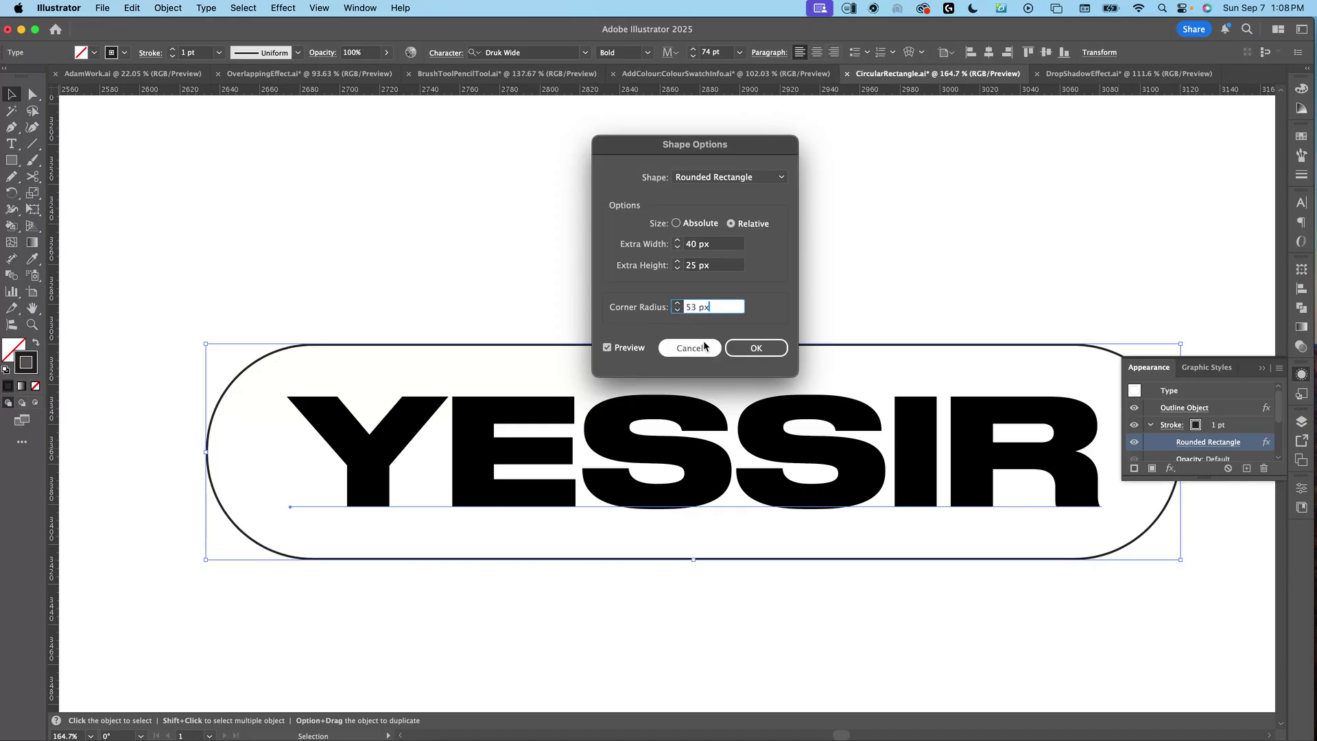
left_click(758, 352)
Step: Replace the wording inside the pill shape with "SO COOL" and deselect the text
left_click_drag(804, 592, 720, 497)
key("z")
left_click_drag(768, 534, 690, 494)
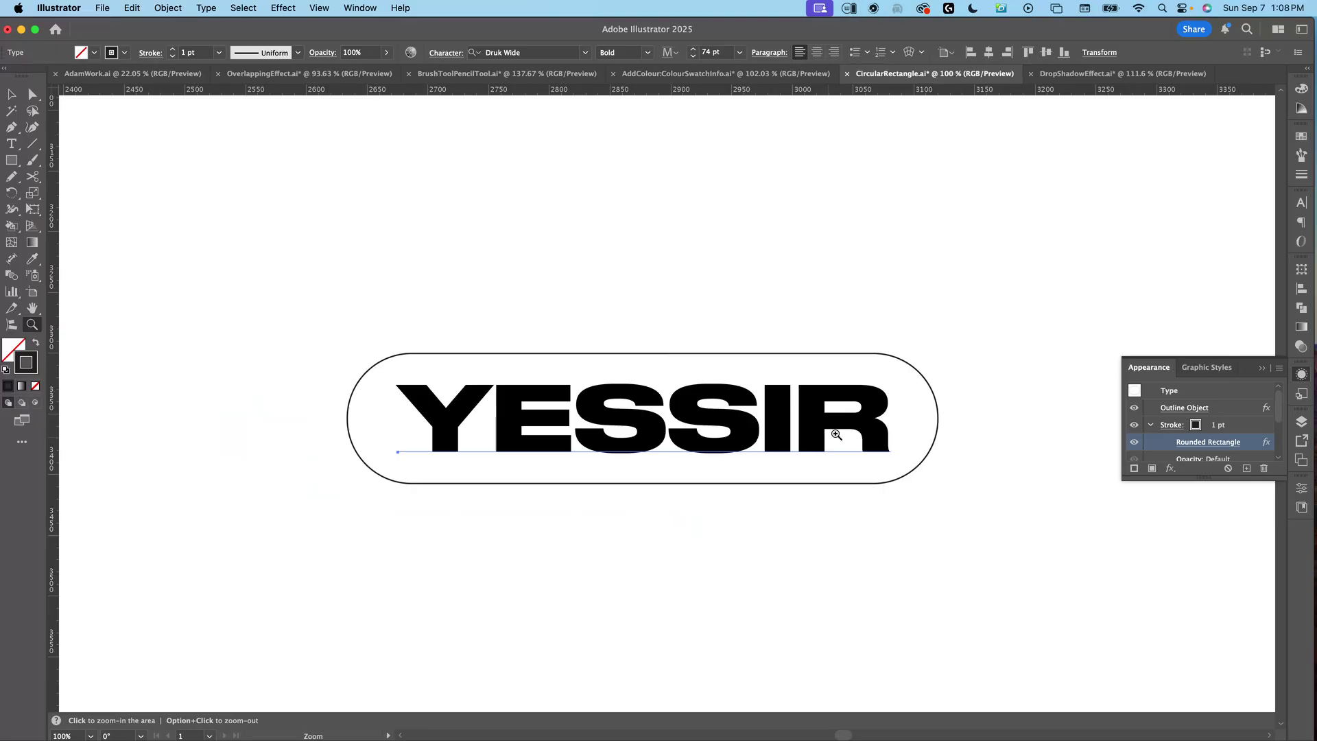
key("t")
left_click_drag(894, 429, 411, 423)
type("SOC")
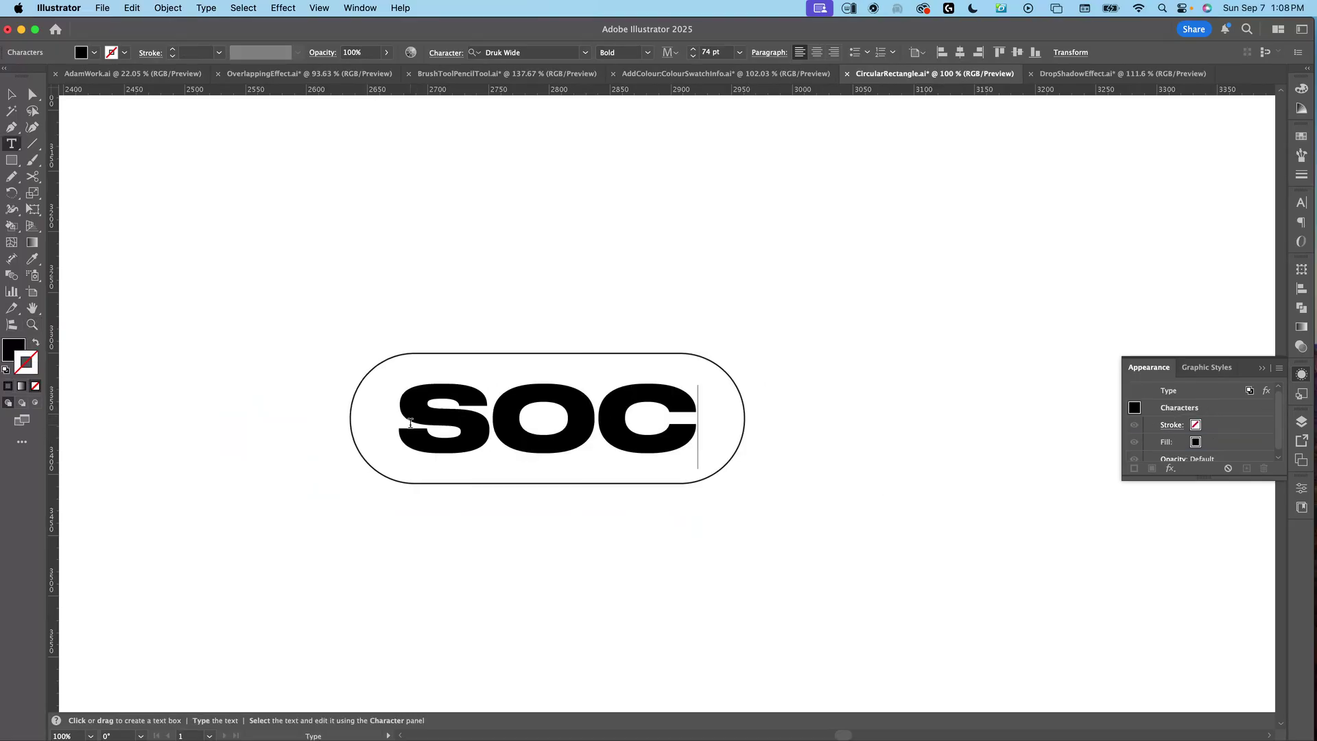
key("BackSpace")
type("COOL")
key("Escape")
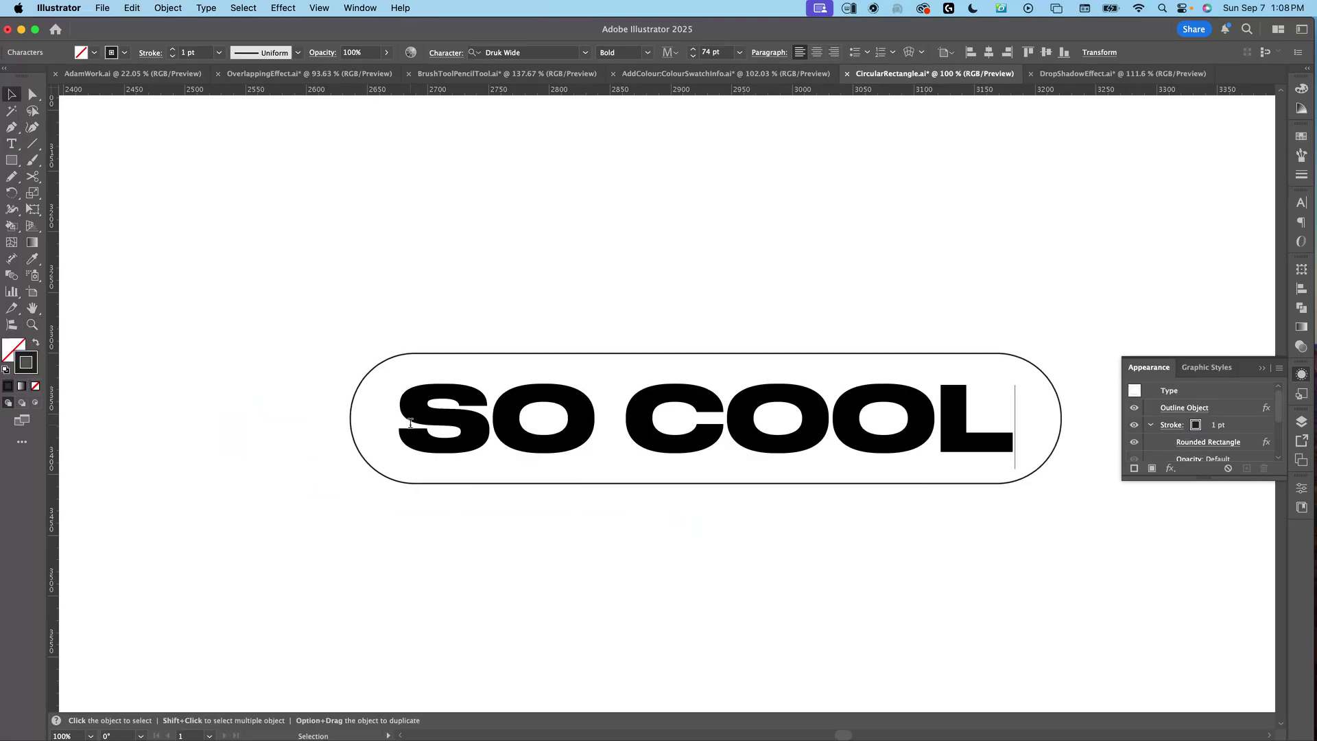
left_click(705, 302)
left_click_drag(779, 478, 726, 415)
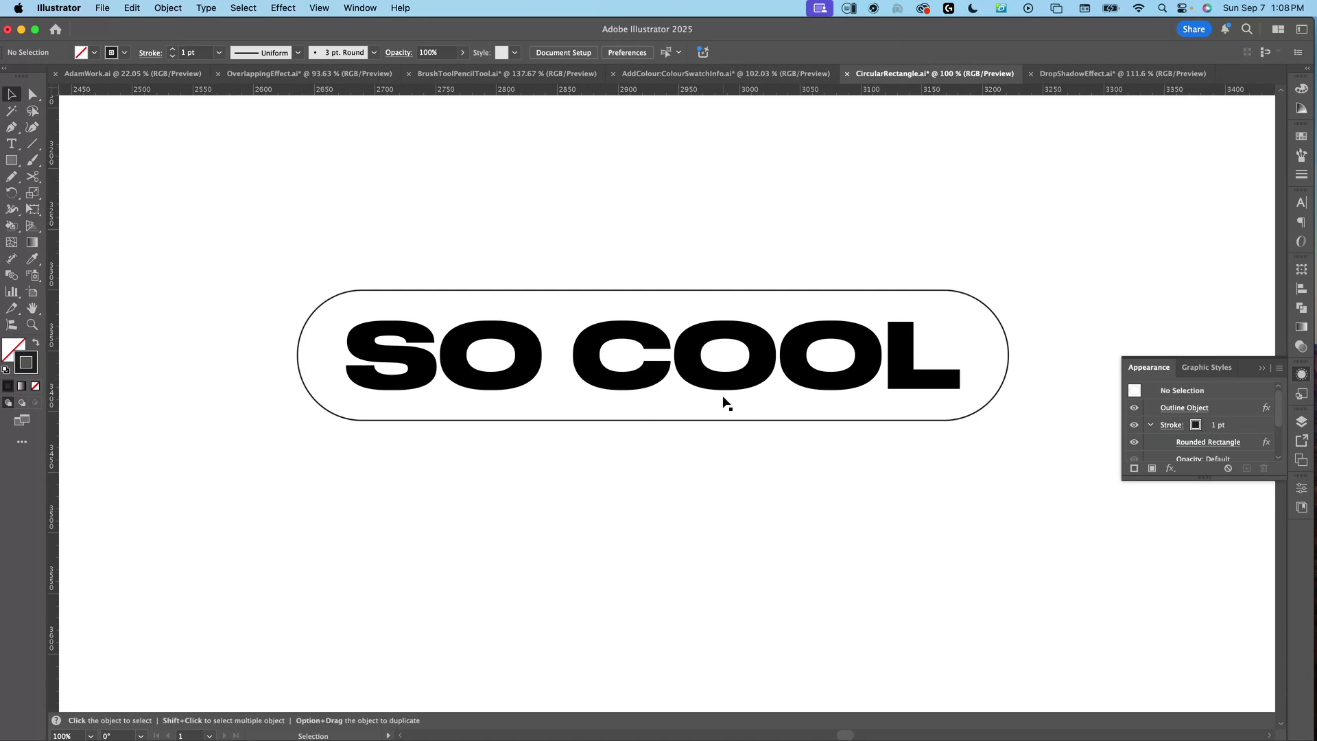
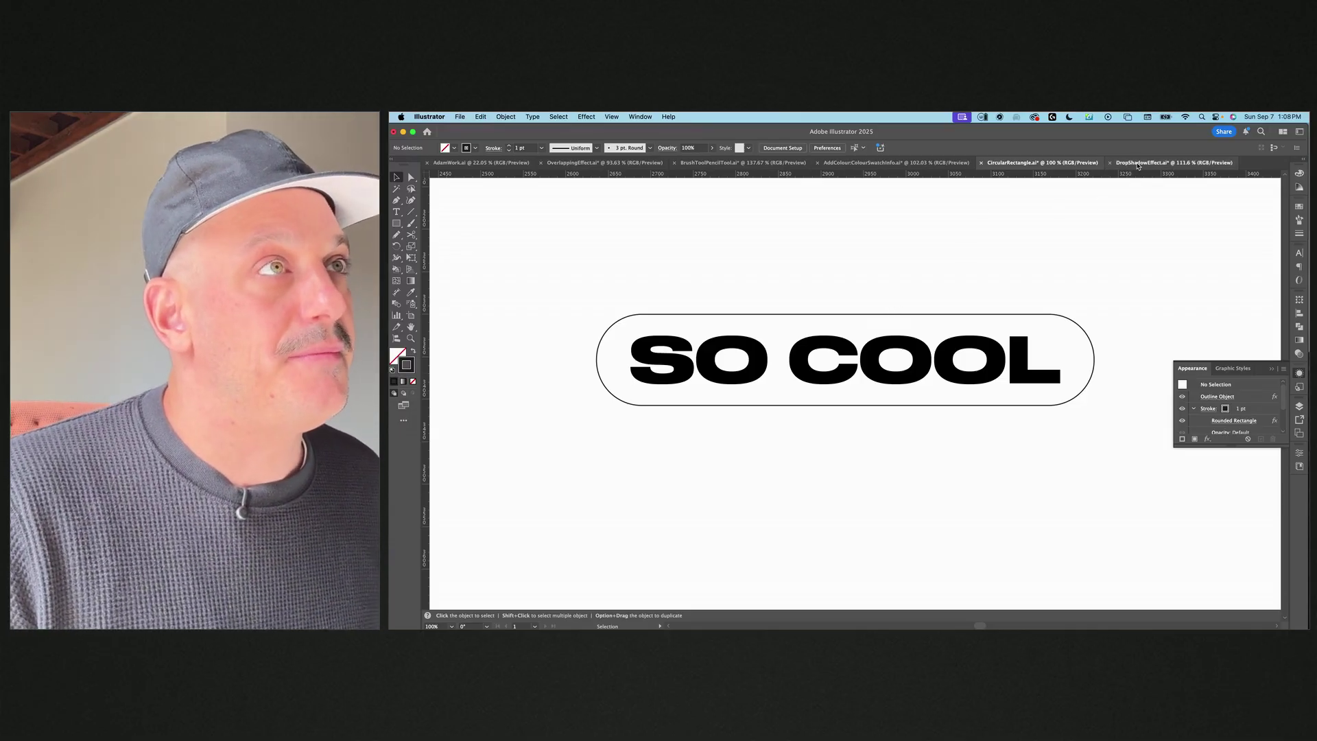
Step: Switch to the DropShadowEffect.ai document and replace the shadowed "so cool" lettering with "WOWWWWW", leaving it deselected
left_click(1139, 164)
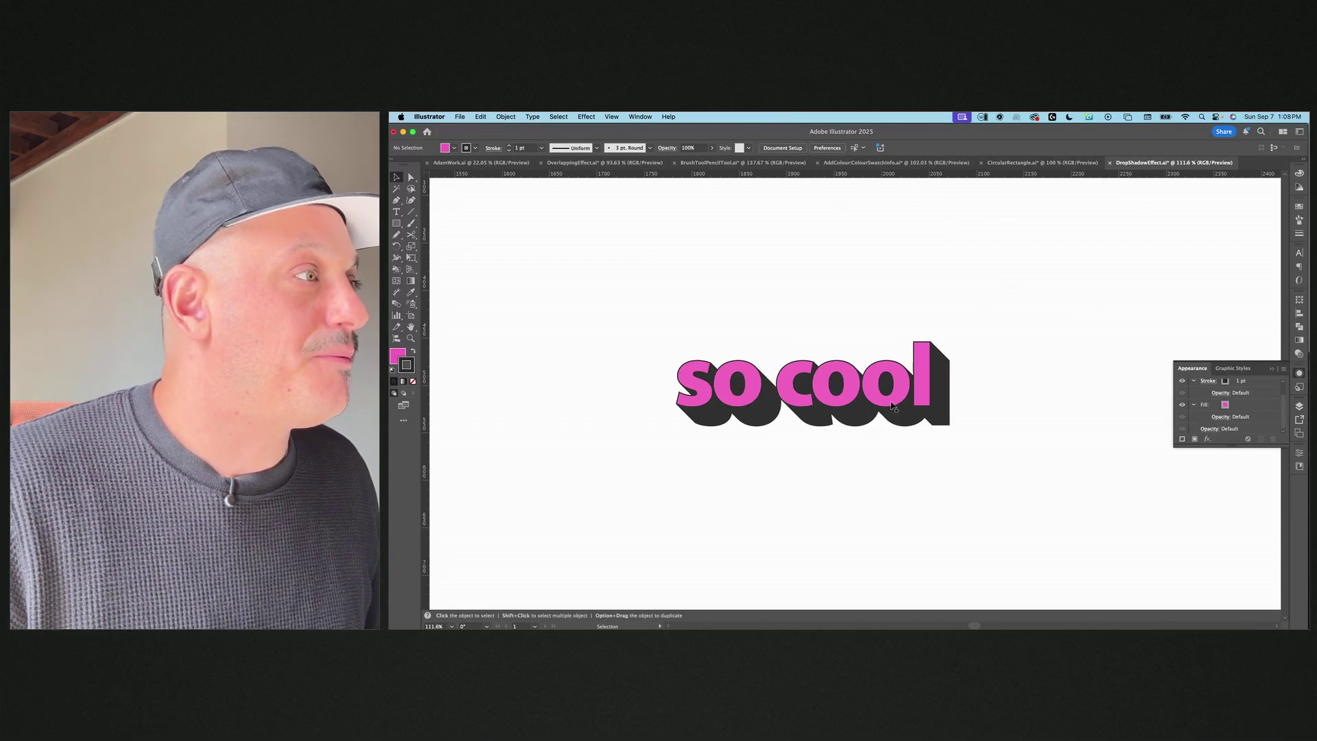
key("t")
left_click_drag(923, 370, 652, 395)
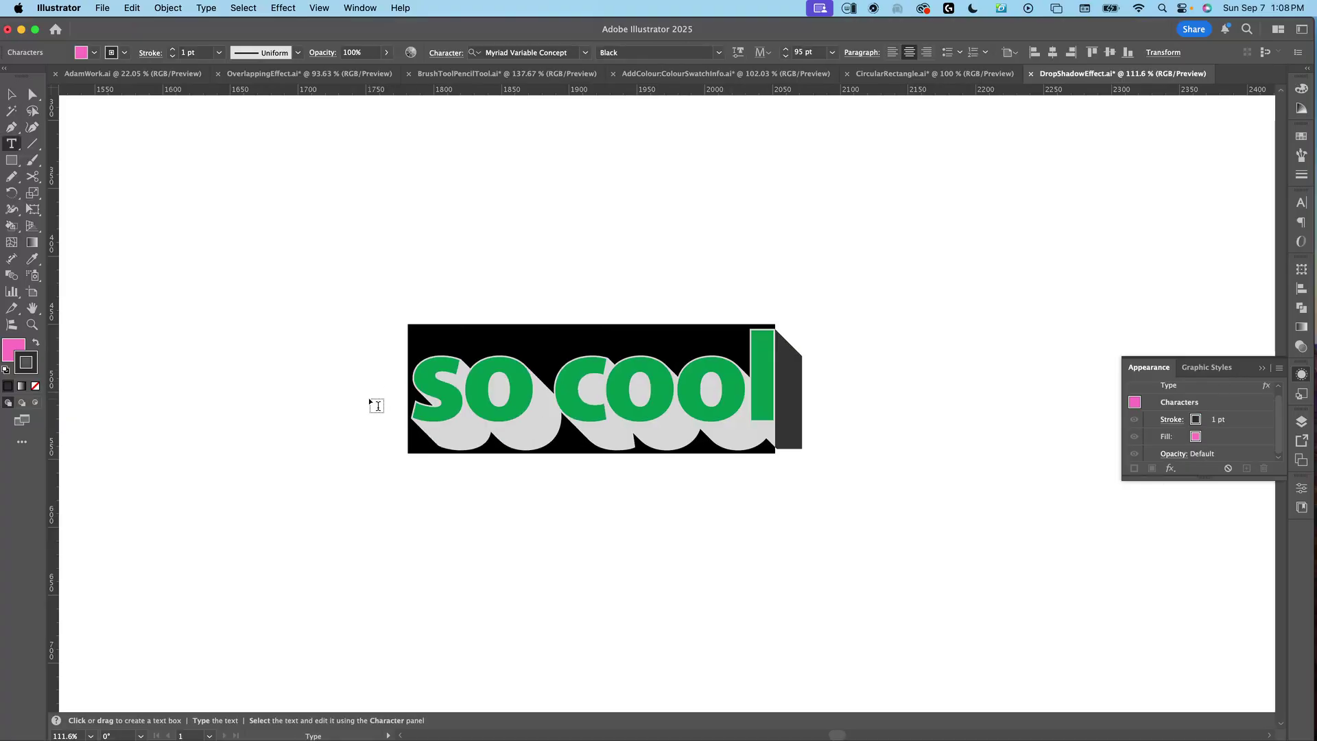
type("WOWWWWW")
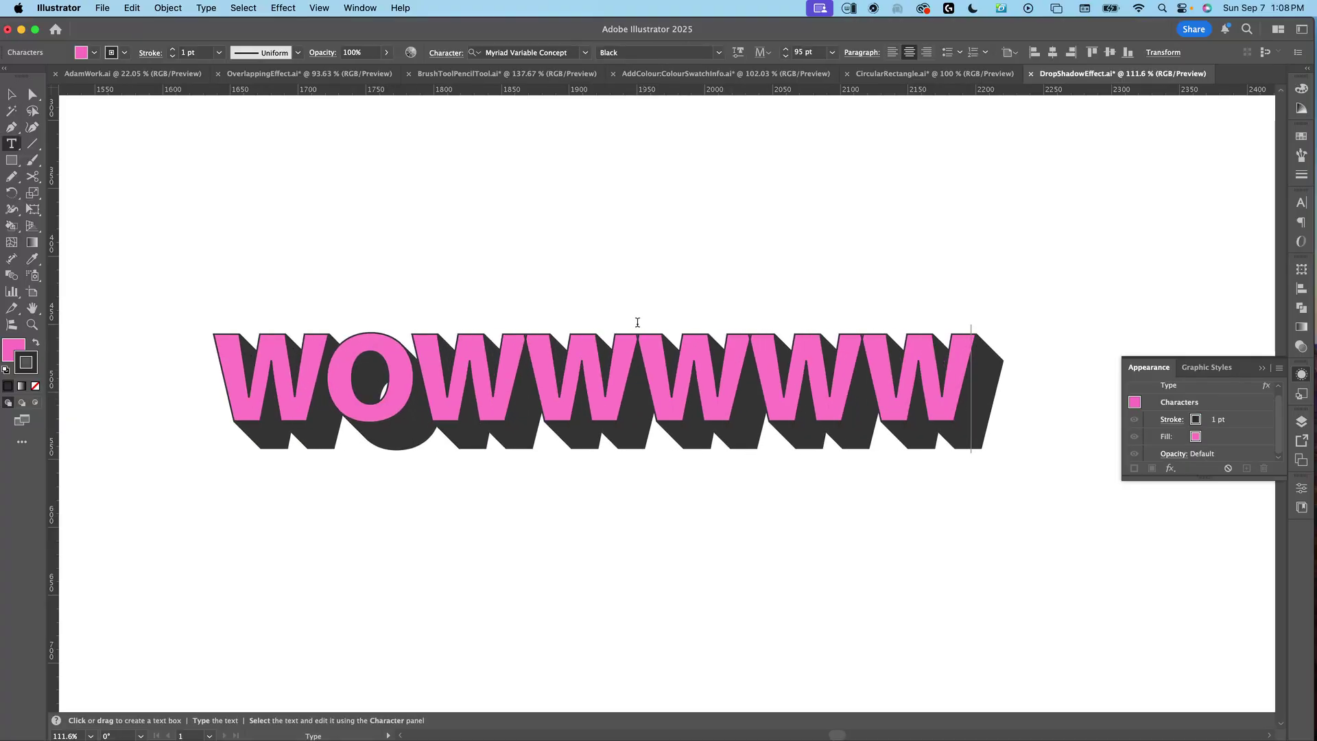
key("Escape")
left_click(648, 269)
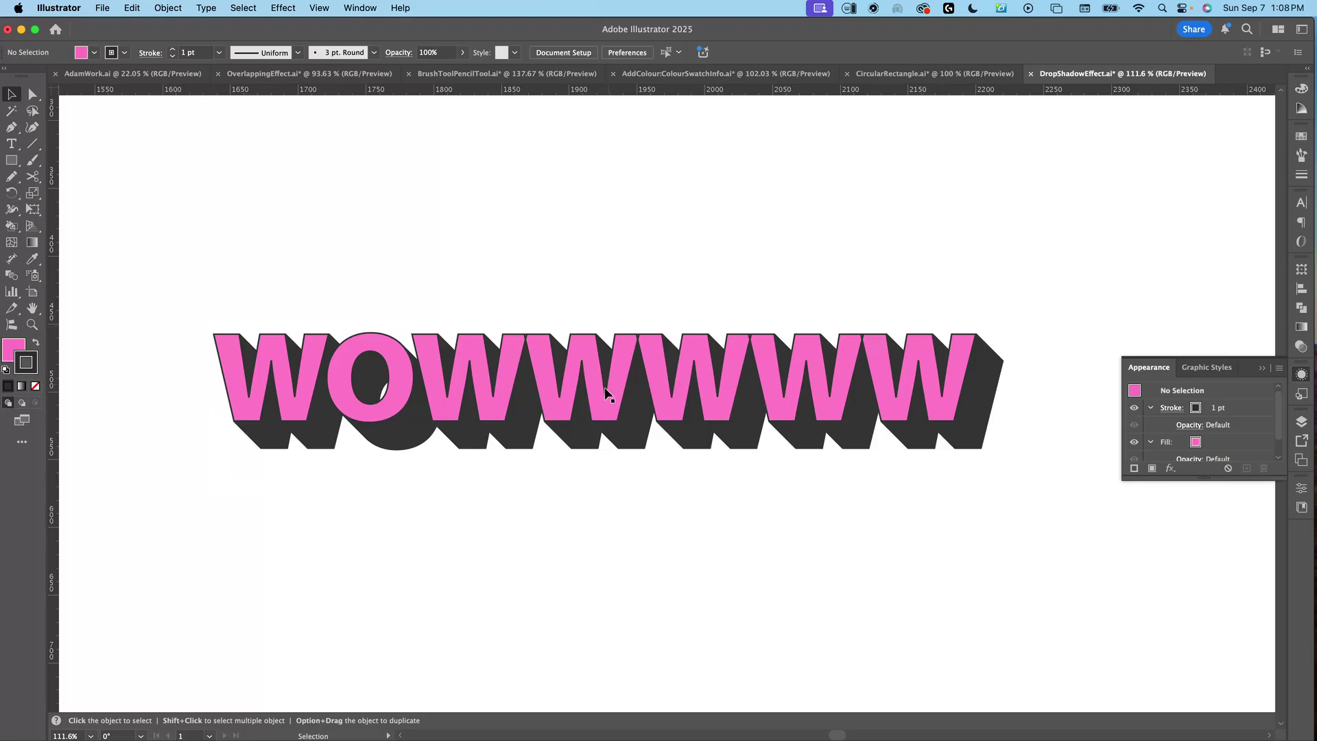
Step: Undo the last text edits to the shadowed lettering
key("super+z")
key("super+z")
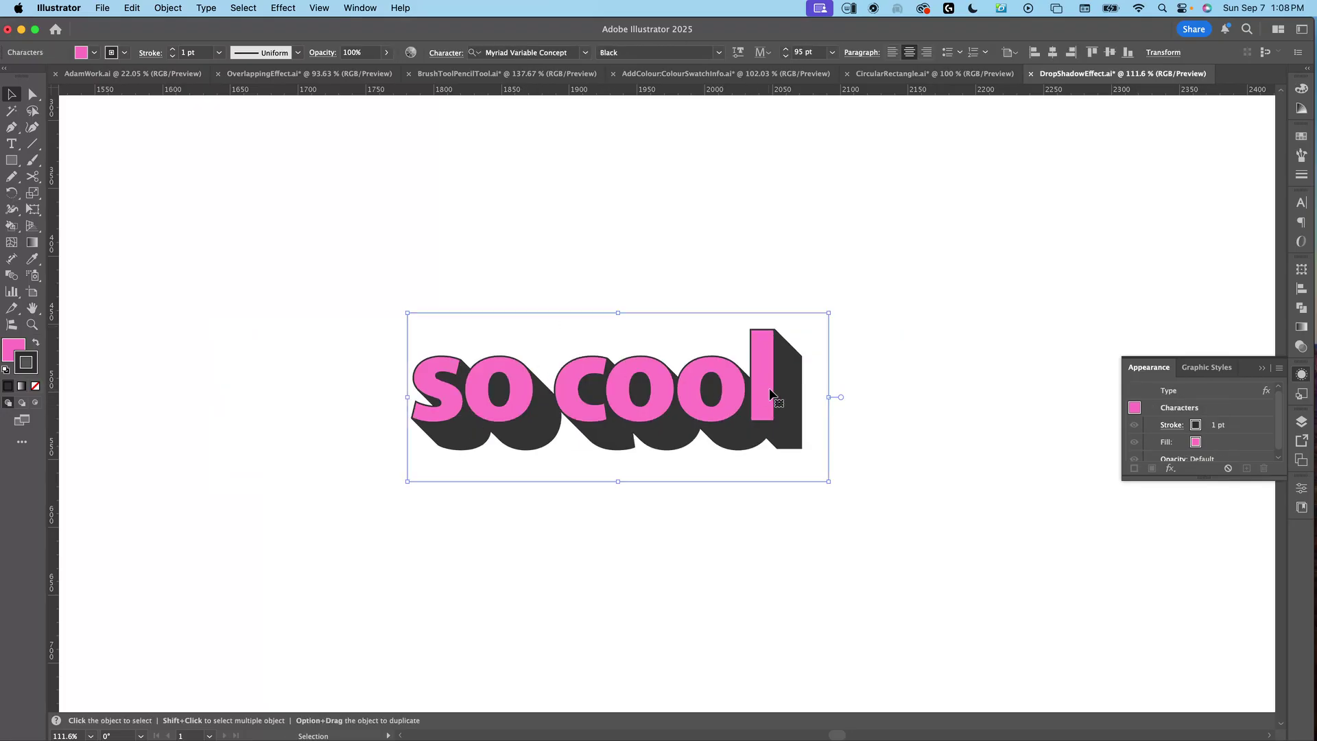
key("super+z")
Step: Replace the wording of the restored shadowed lettering with "WOWWWWW" and deselect it
left_click(804, 384)
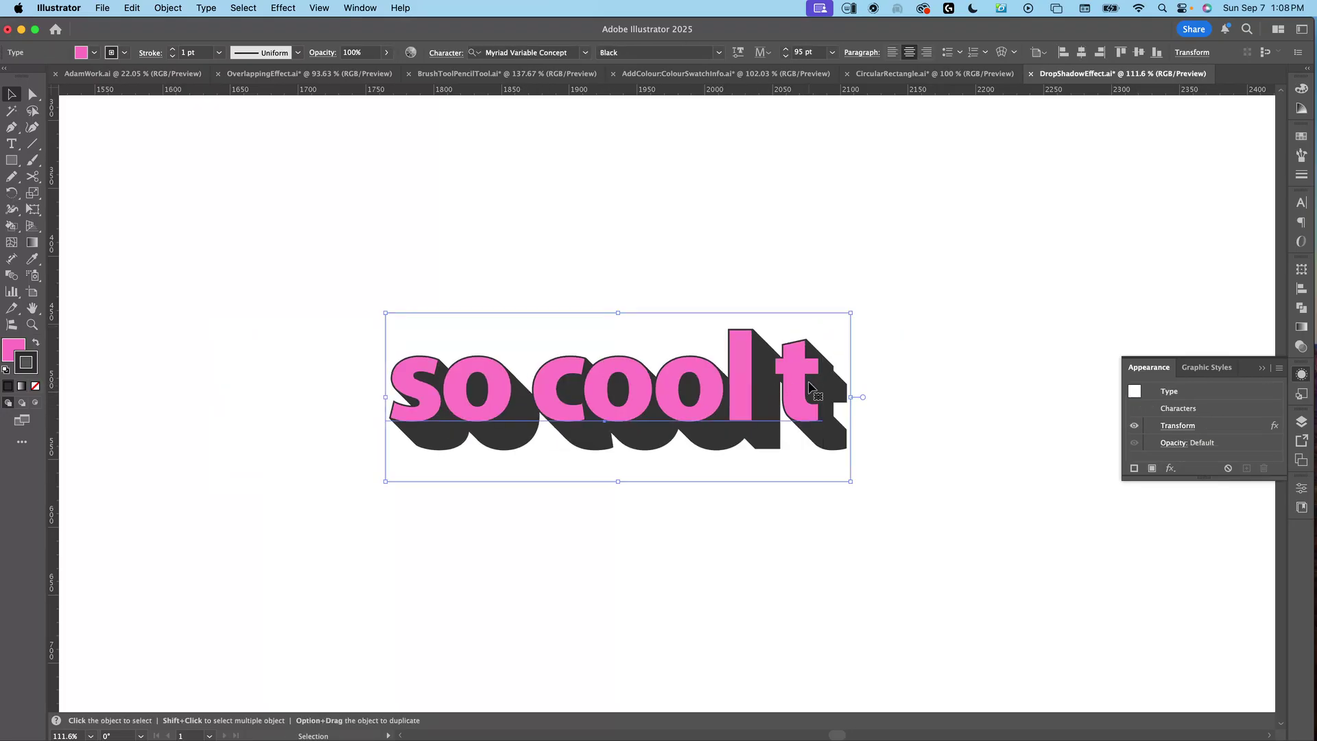
double_click(816, 379)
left_click_drag(820, 382, 339, 420)
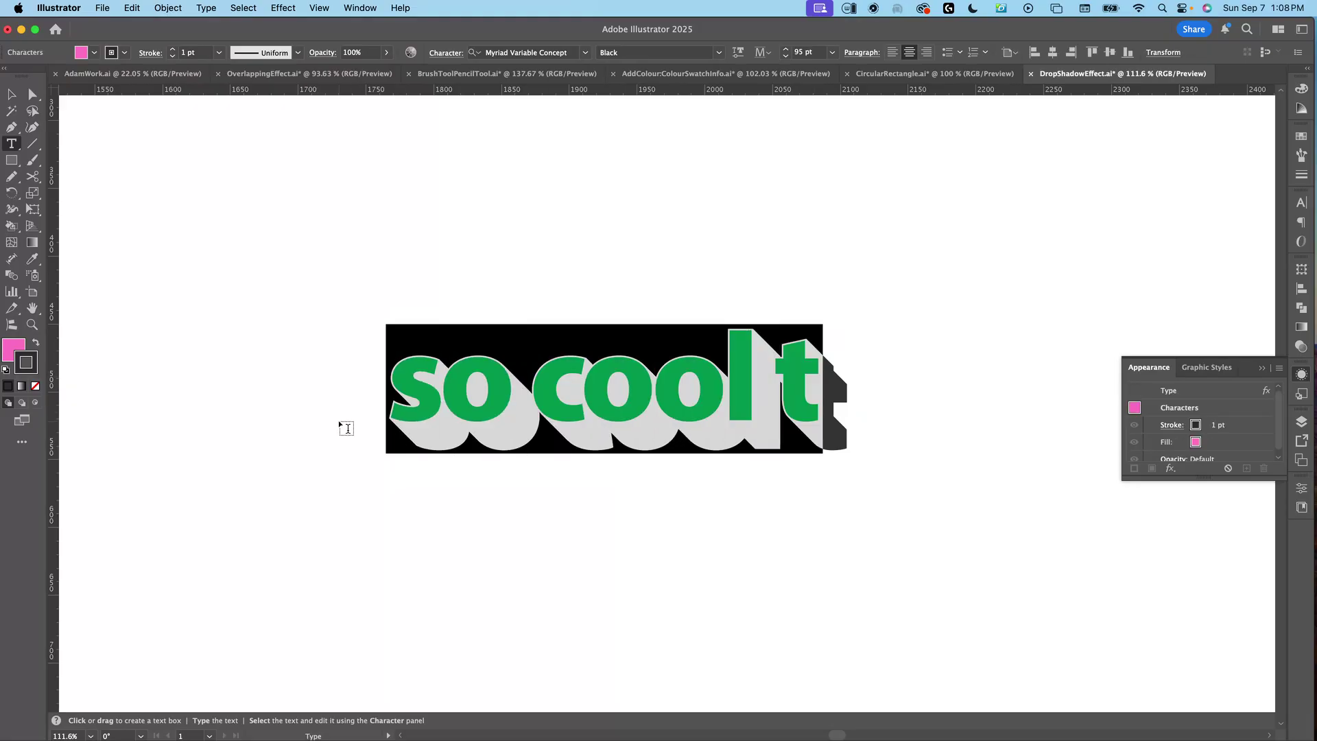
type("WOWWWWW")
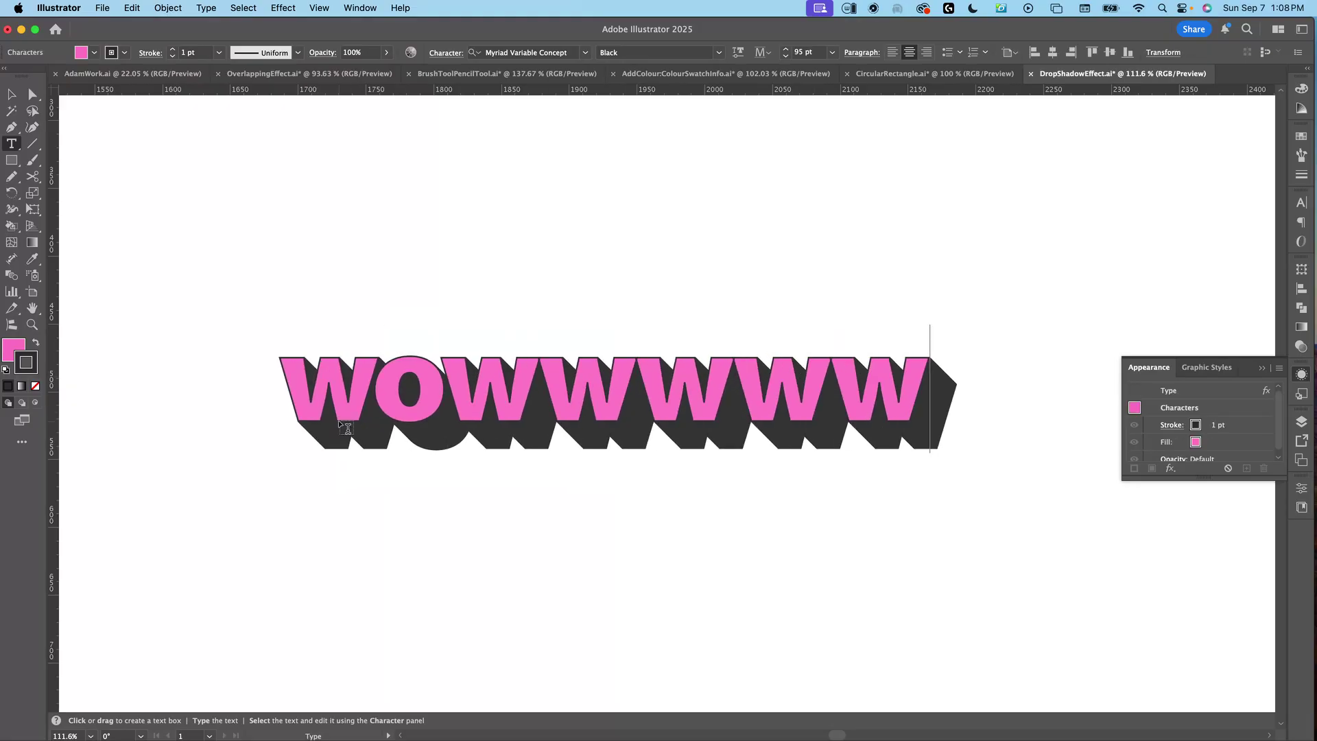
key("Escape")
left_click(686, 530)
Step: Duplicate the plain pink "so cool" text lower on the canvas, offsetting the copy slightly down and to the right
key("z")
left_click_drag(685, 532, 635, 543)
key("space")
left_click_drag(640, 703, 652, 331)
scroll(623, 538, "down", 10)
scroll(686, 446, "left", 3)
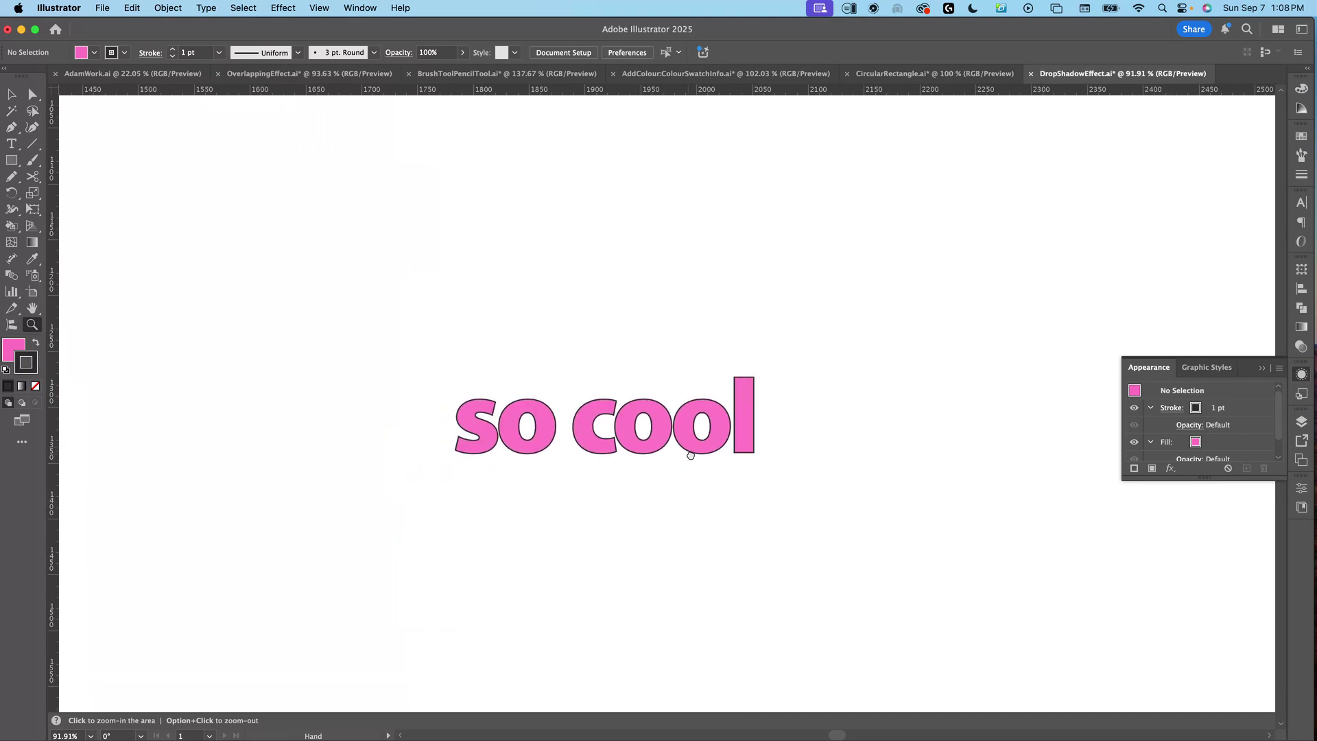
key("v")
key("z")
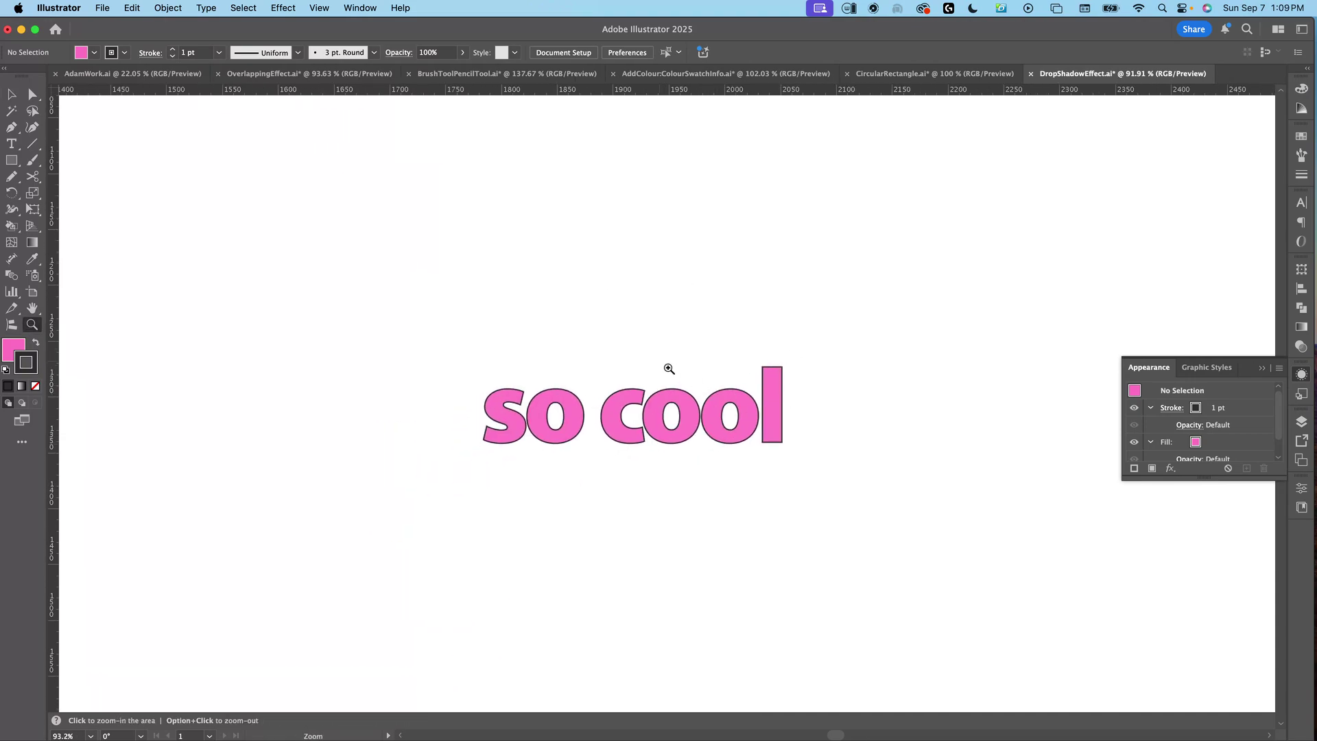
left_click_drag(664, 365, 714, 361)
key("v")
left_click_drag(817, 346, 596, 521)
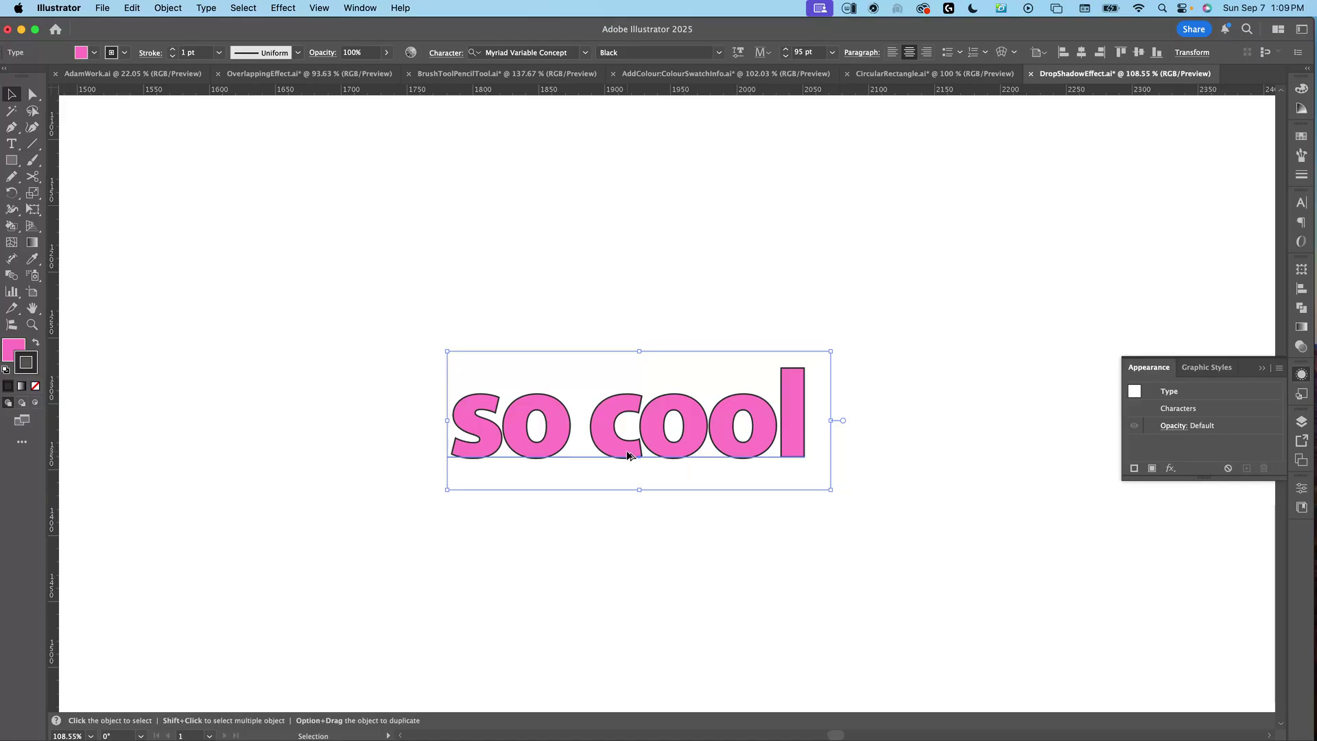
left_click_drag(628, 456, 656, 477)
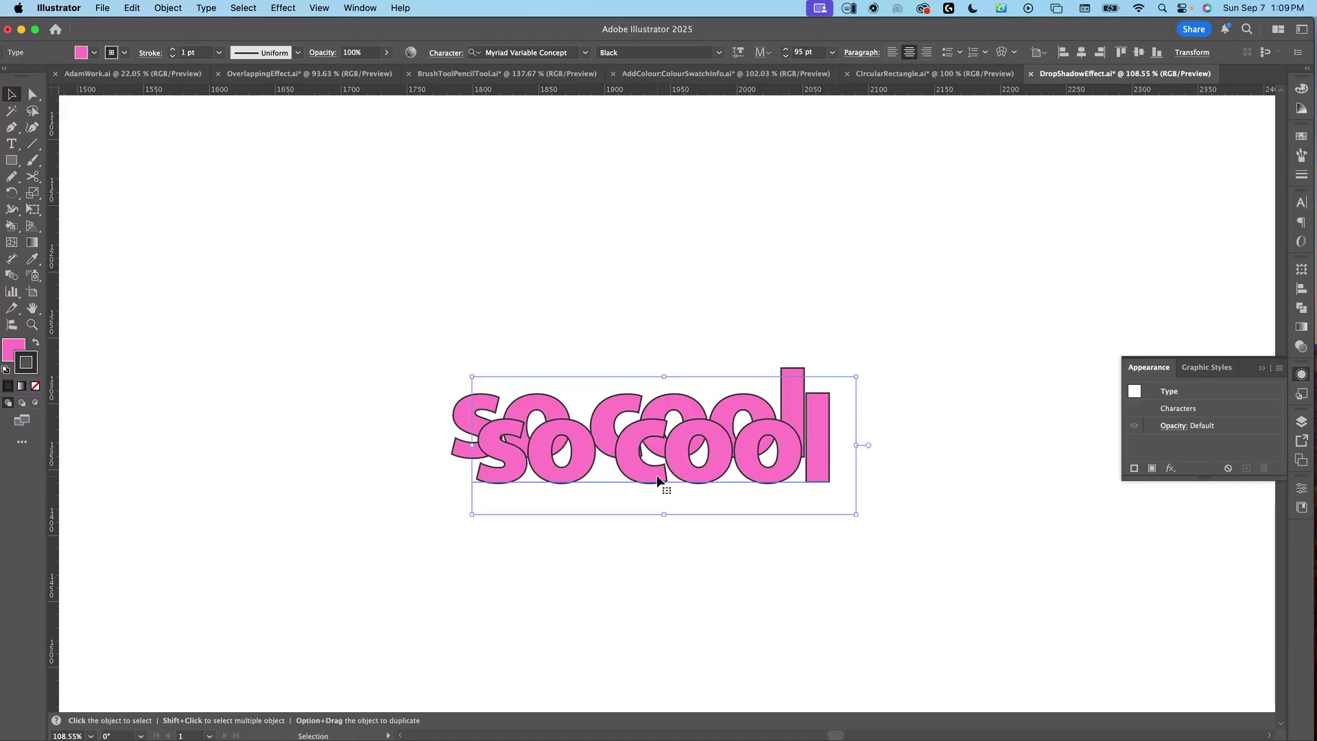
Step: Send the offset copy behind the original "so cool" text and deselect it
key("super+shift+a")
key("super+shift+bracketleft")
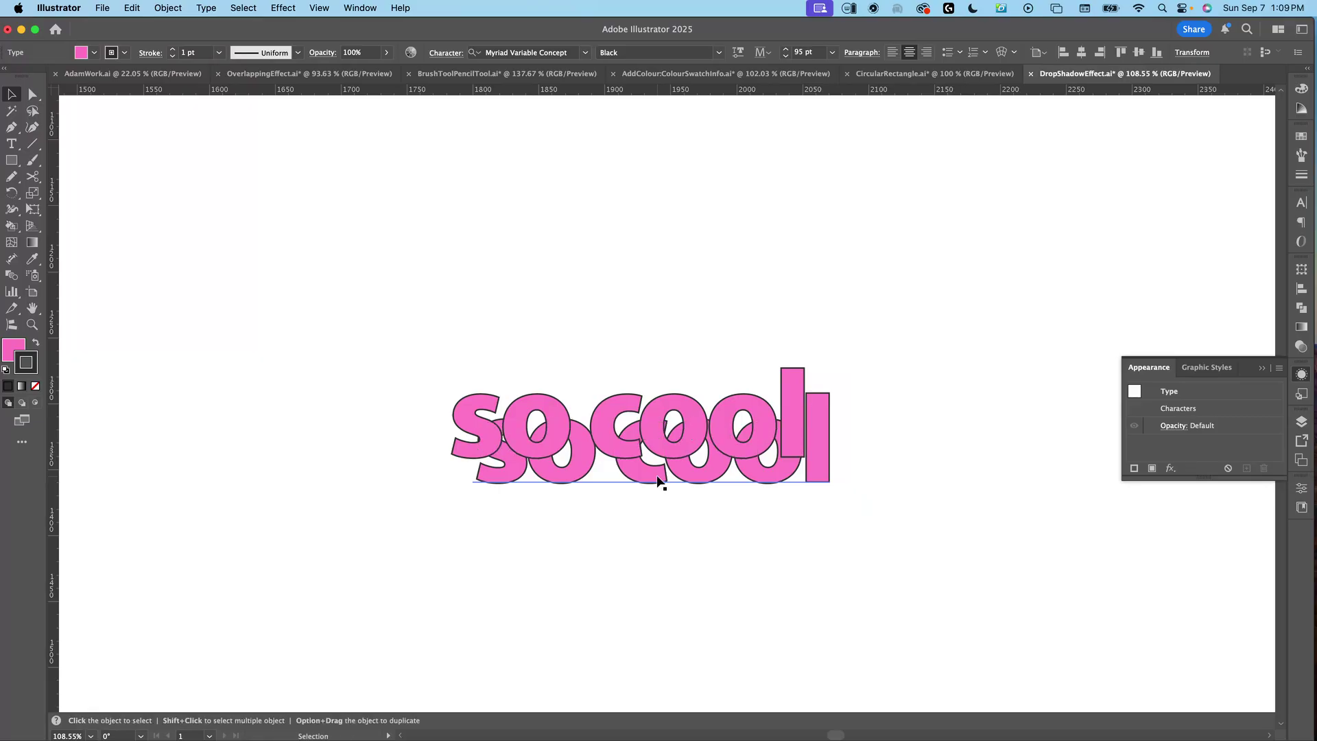
left_click(611, 576)
Step: Select both overlapping "so cool" texts and set the blend spacing to Smooth Color
left_click_drag(838, 334, 637, 543)
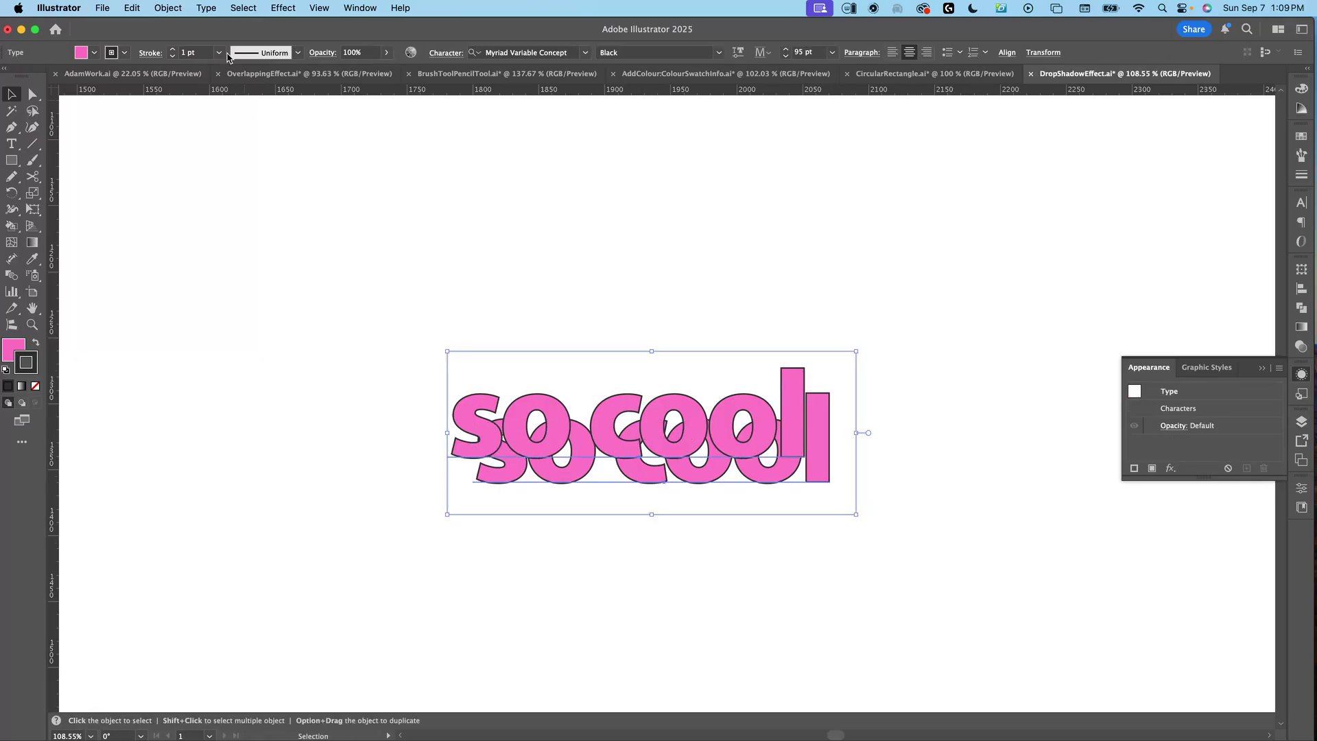
left_click(175, 10)
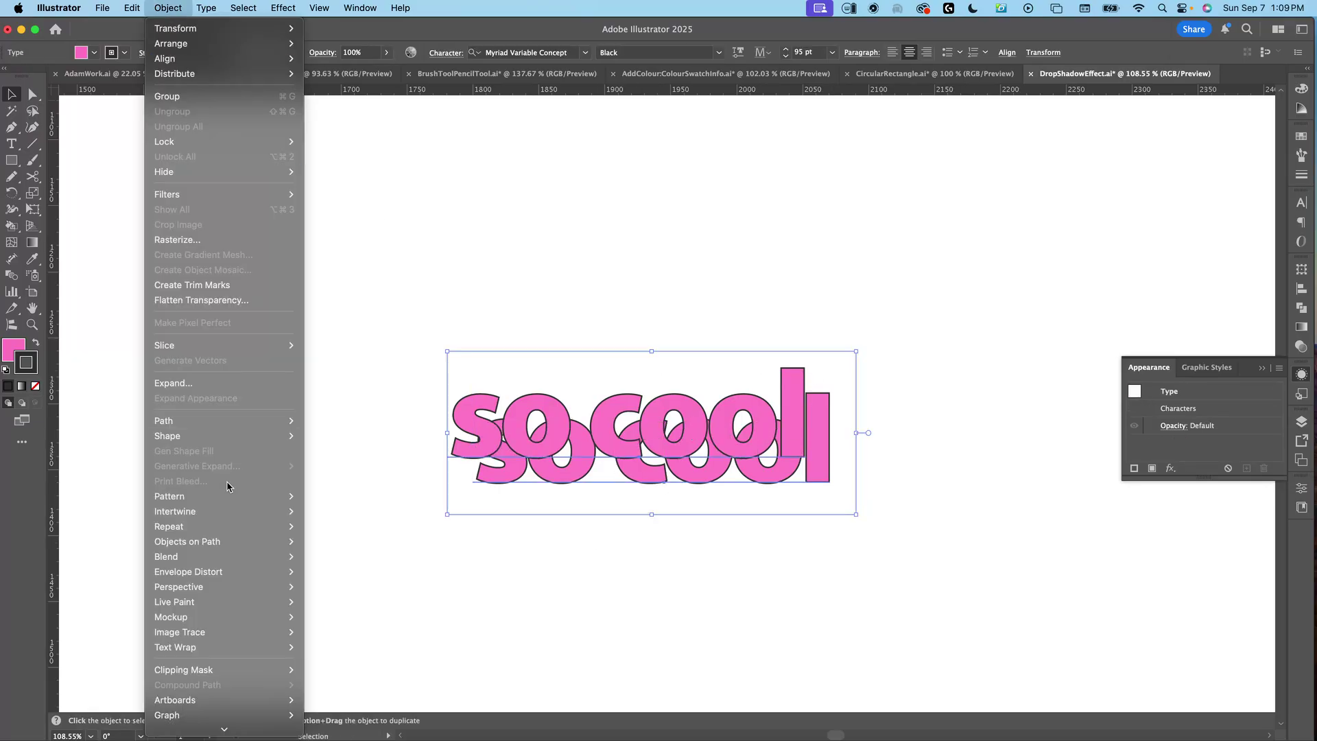
mouse_move(220, 559)
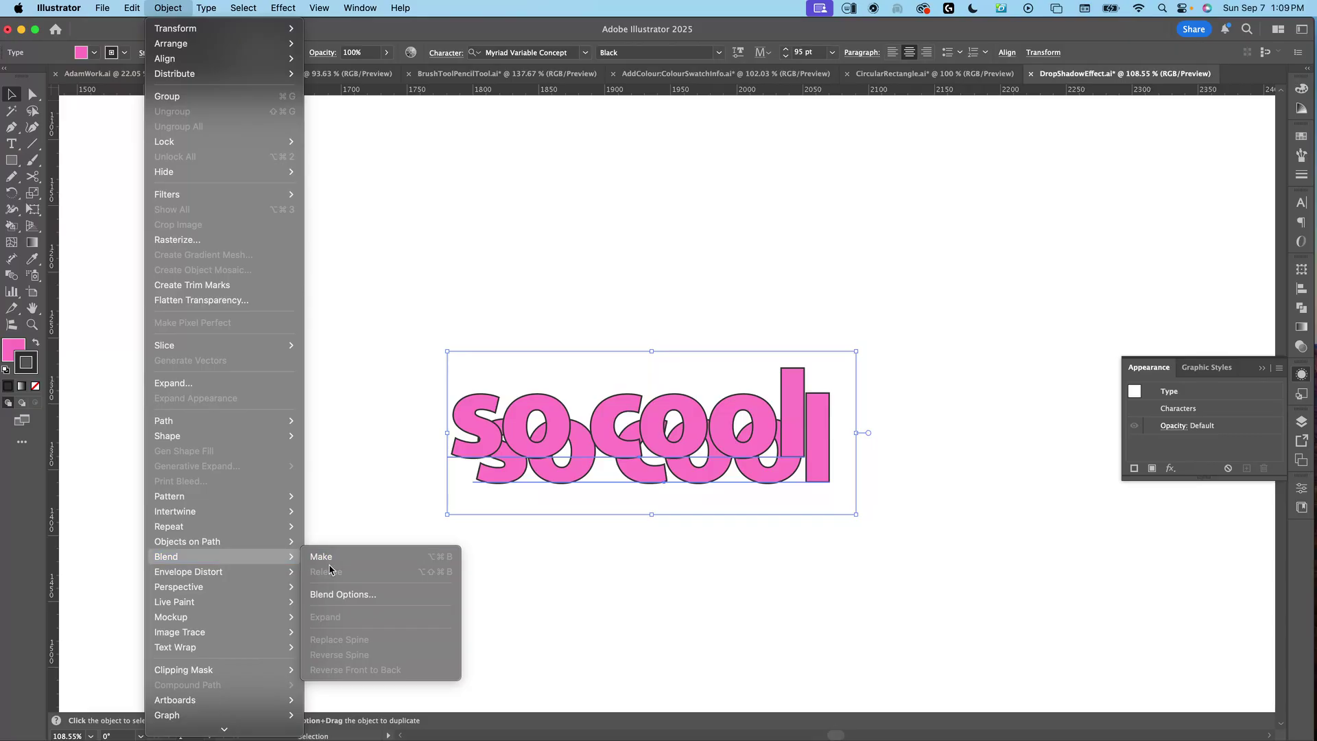
left_click(337, 601)
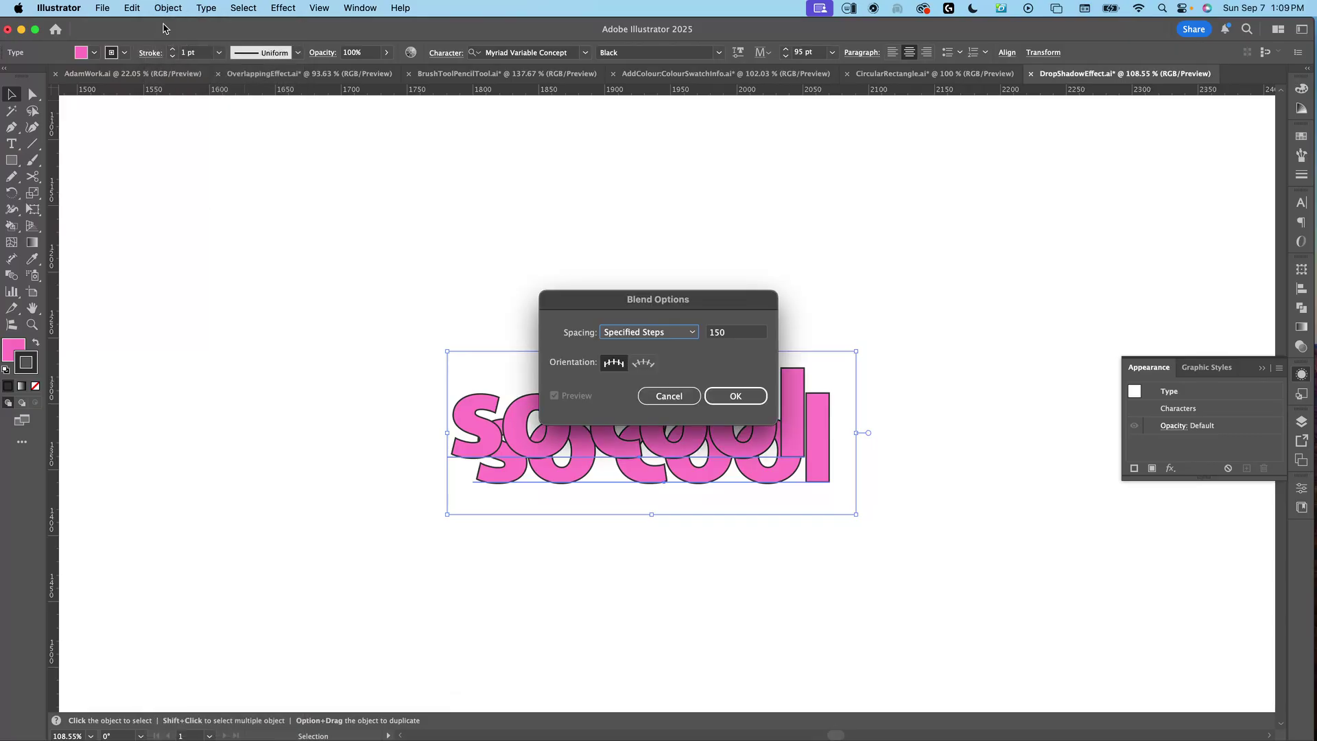
left_click(679, 331)
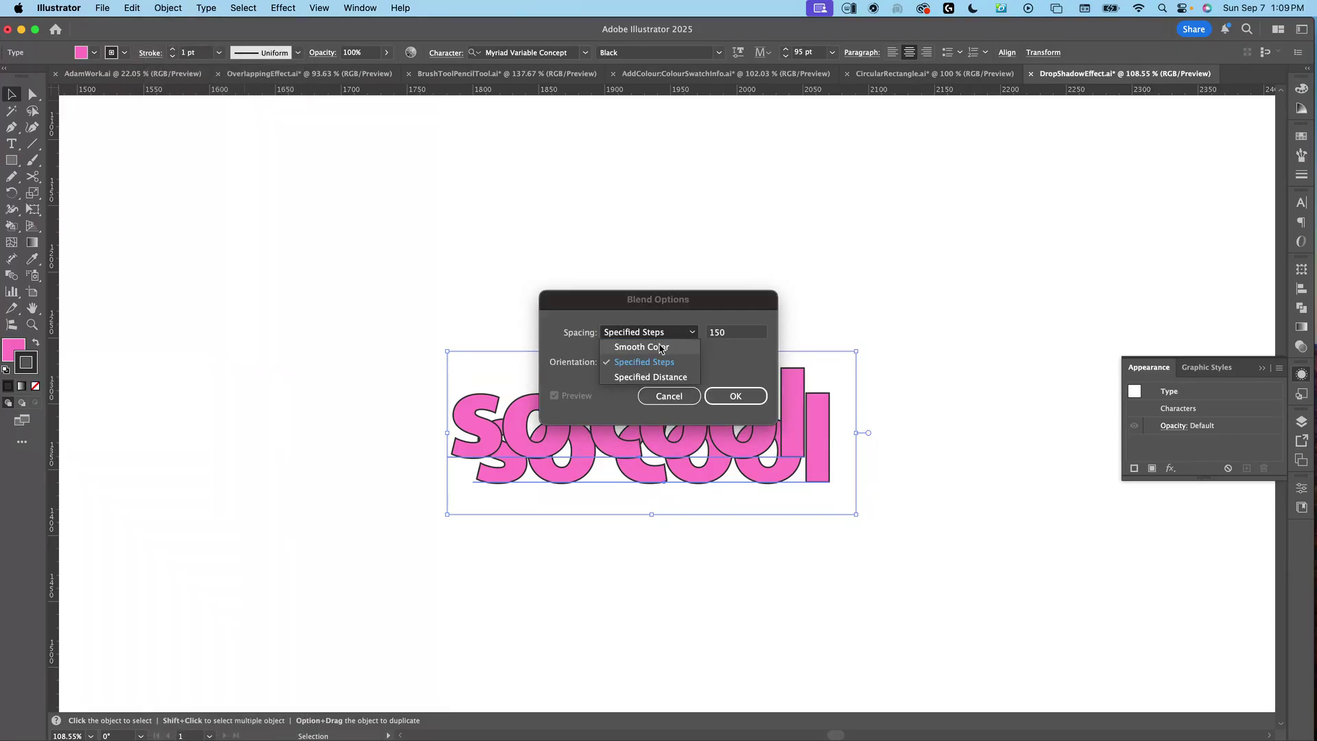
left_click(663, 344)
left_click(733, 396)
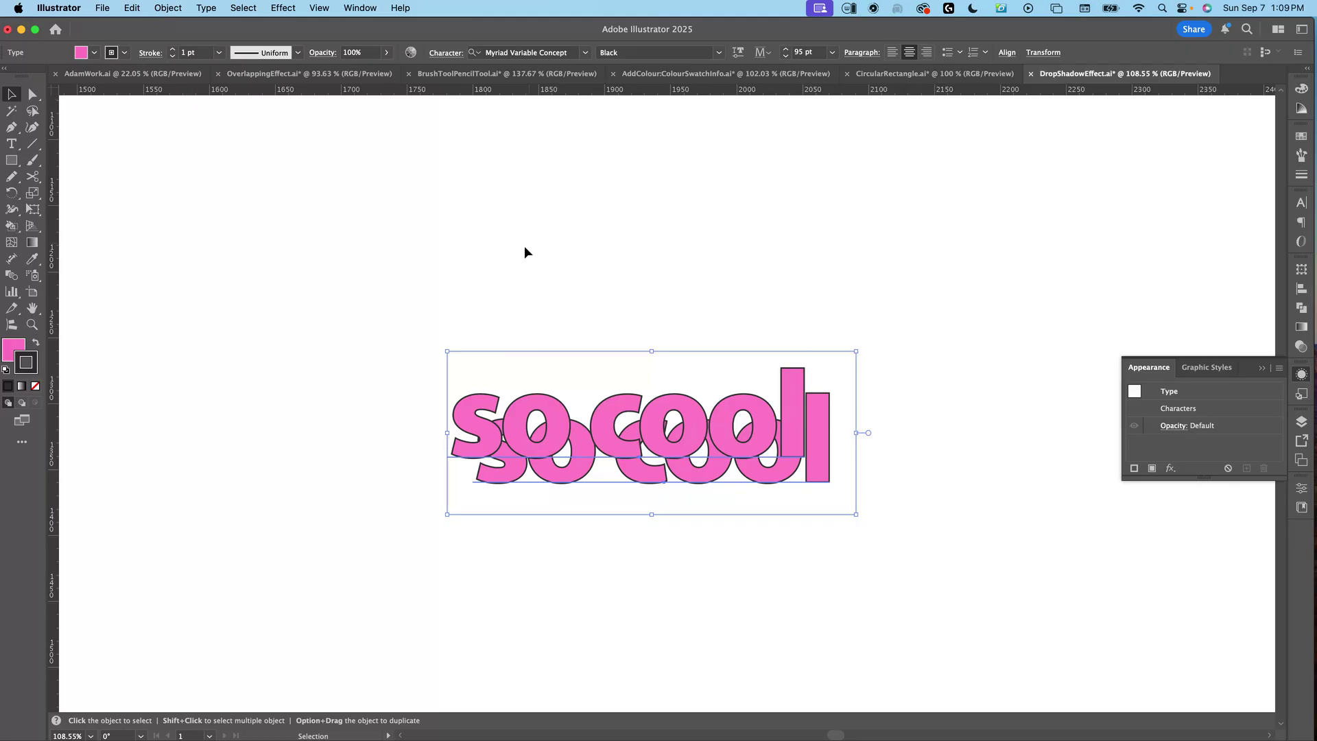
Step: With both "so cool" texts selected, set the blend spacing to Specified Steps and apply the options
left_click_drag(441, 286, 701, 610)
left_click(180, 10)
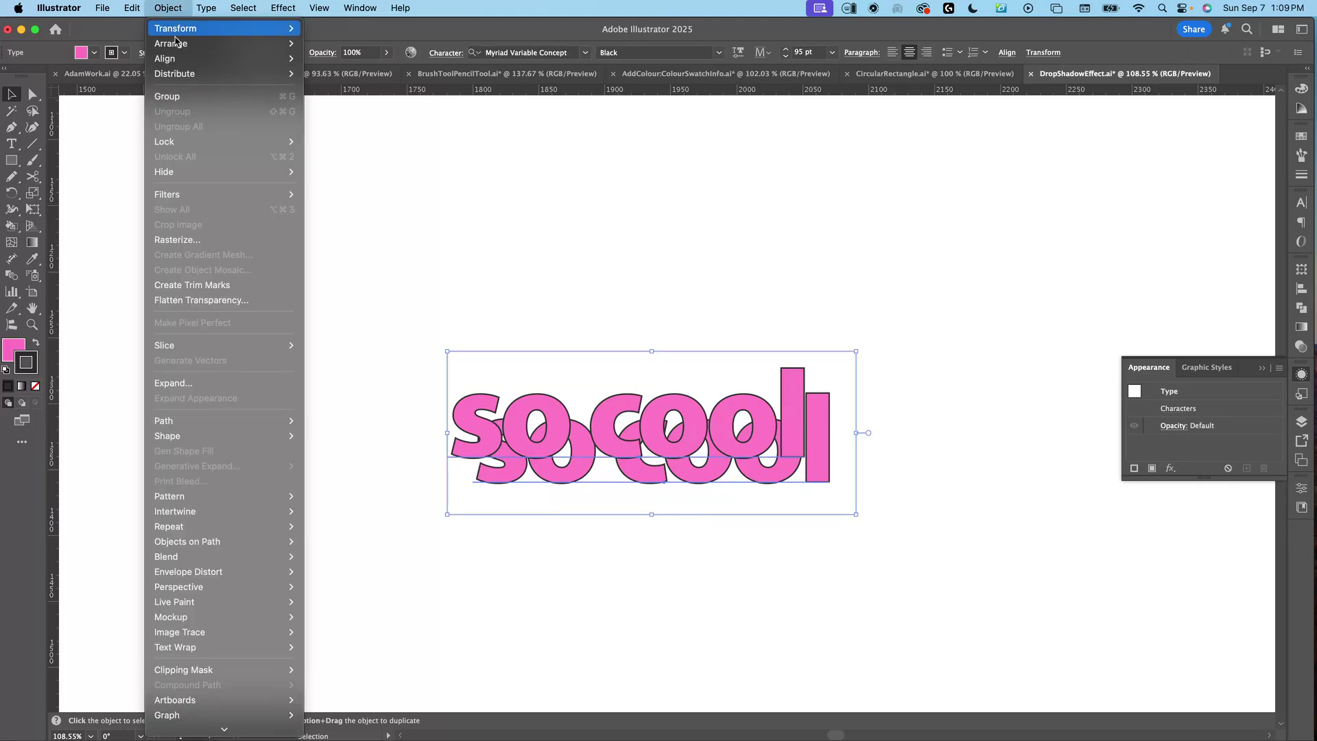
mouse_move(225, 560)
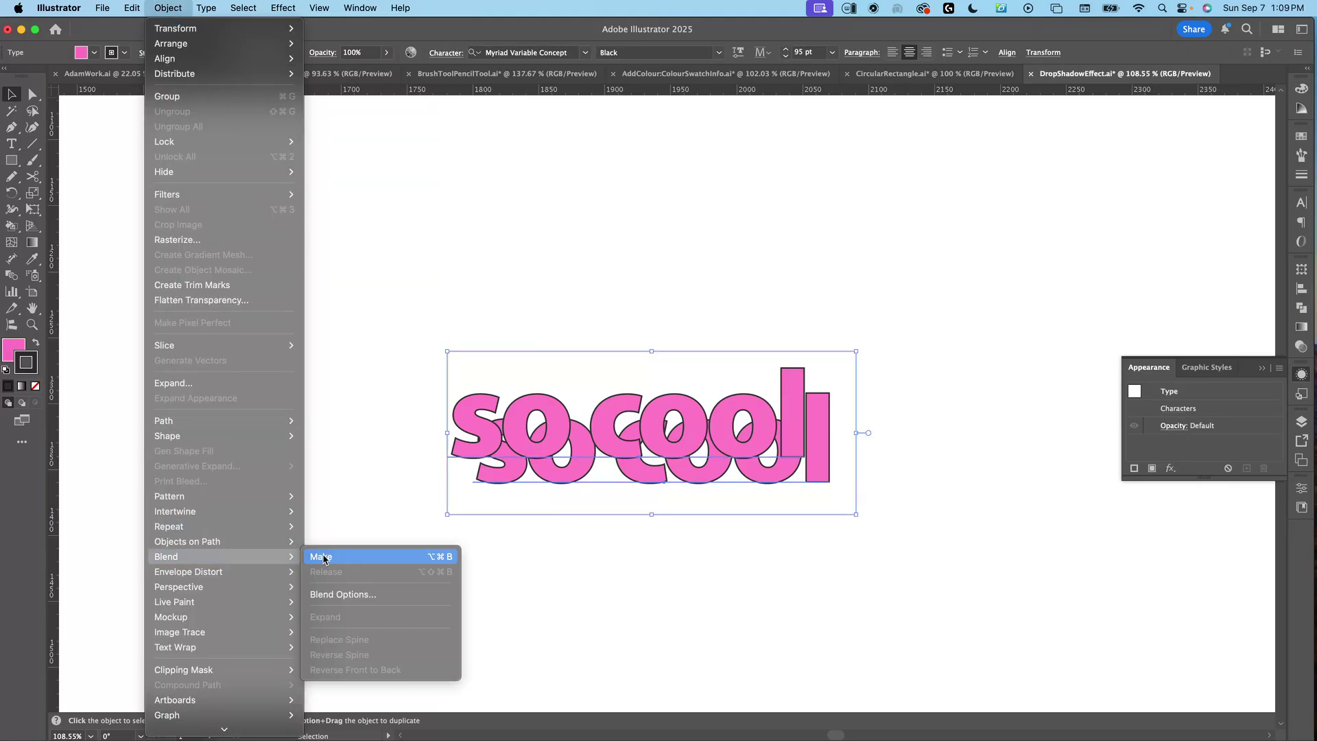
left_click(325, 596)
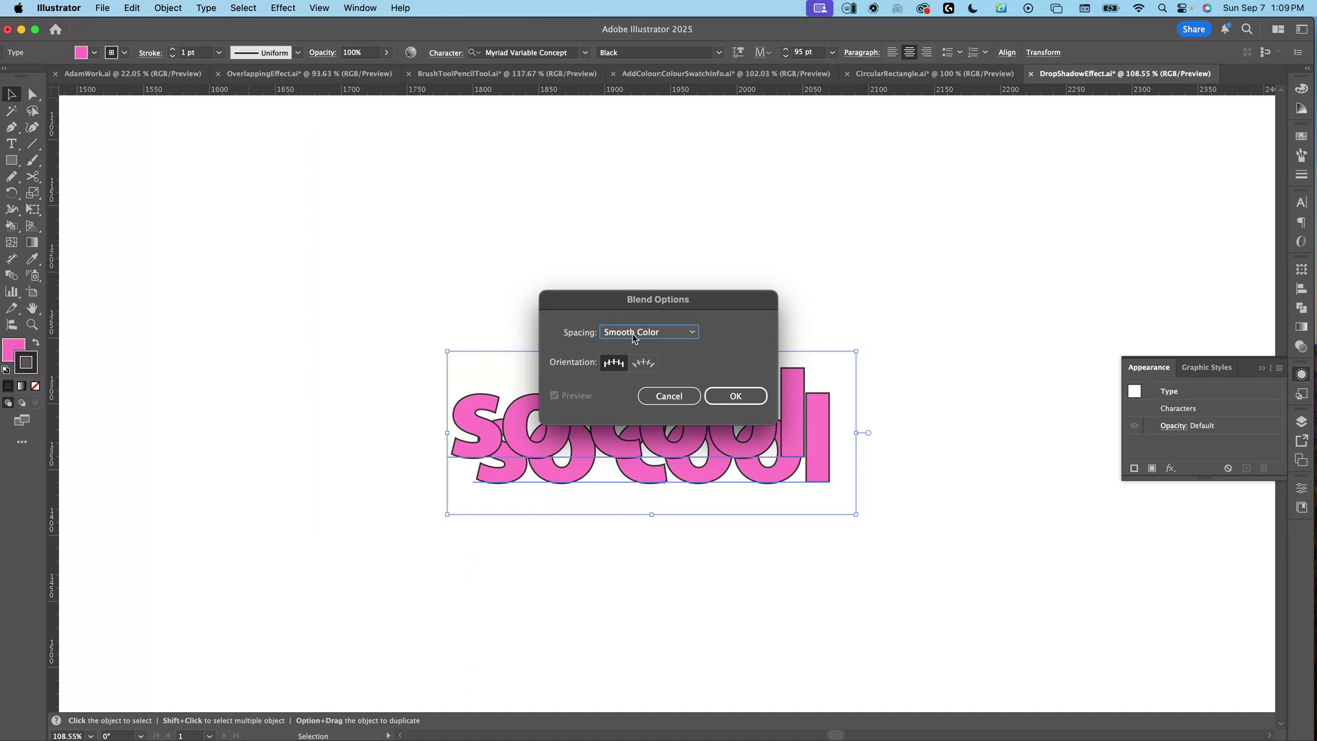
left_click(669, 336)
left_click(670, 347)
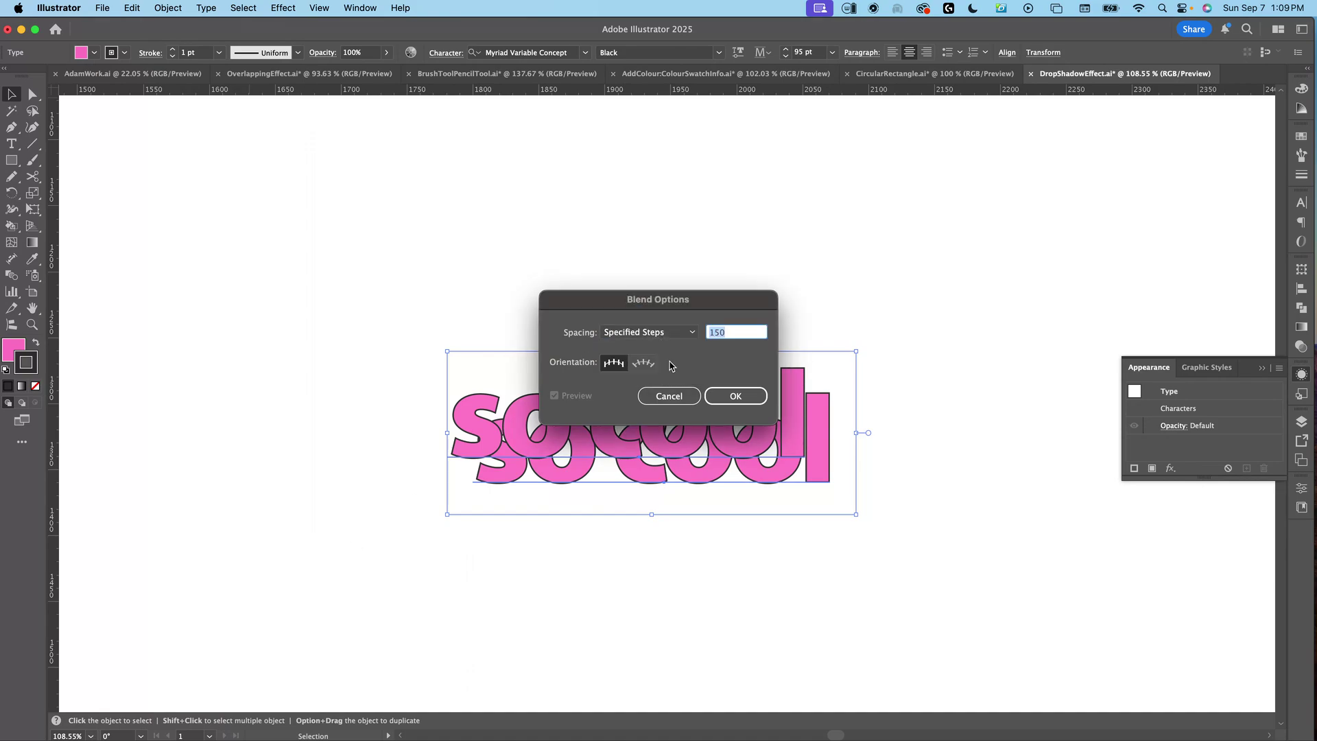
left_click(725, 331)
type("1")
key("Return")
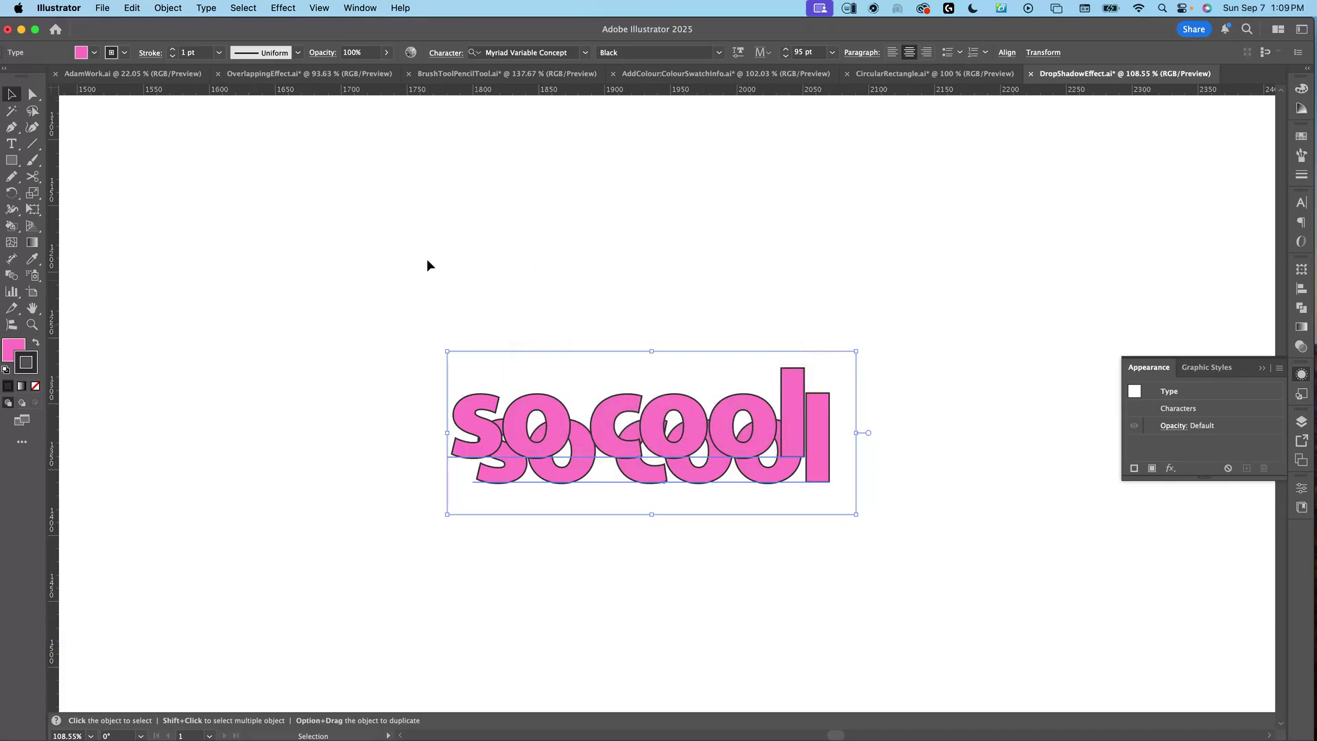
Step: Make a blend between the two "so cool" texts, deselect it, and hide the Appearance panel
left_click(166, 8)
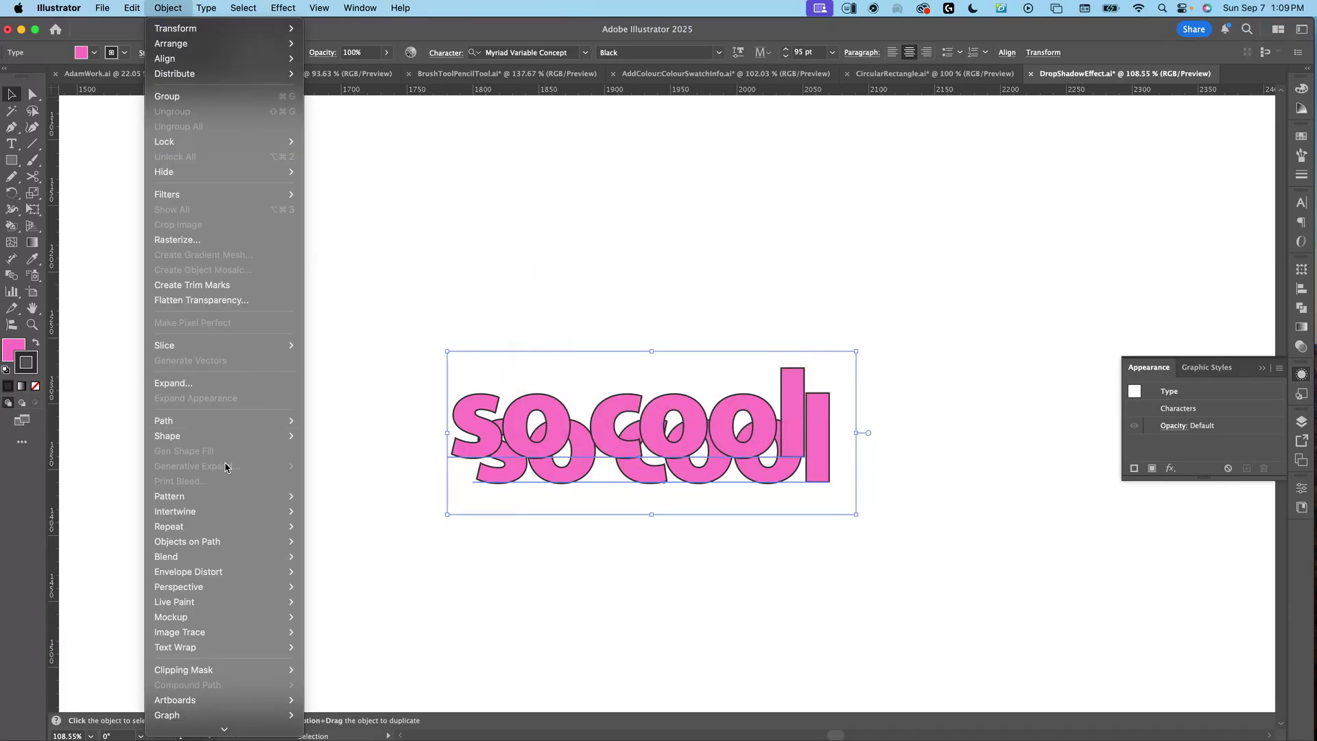
mouse_move(199, 557)
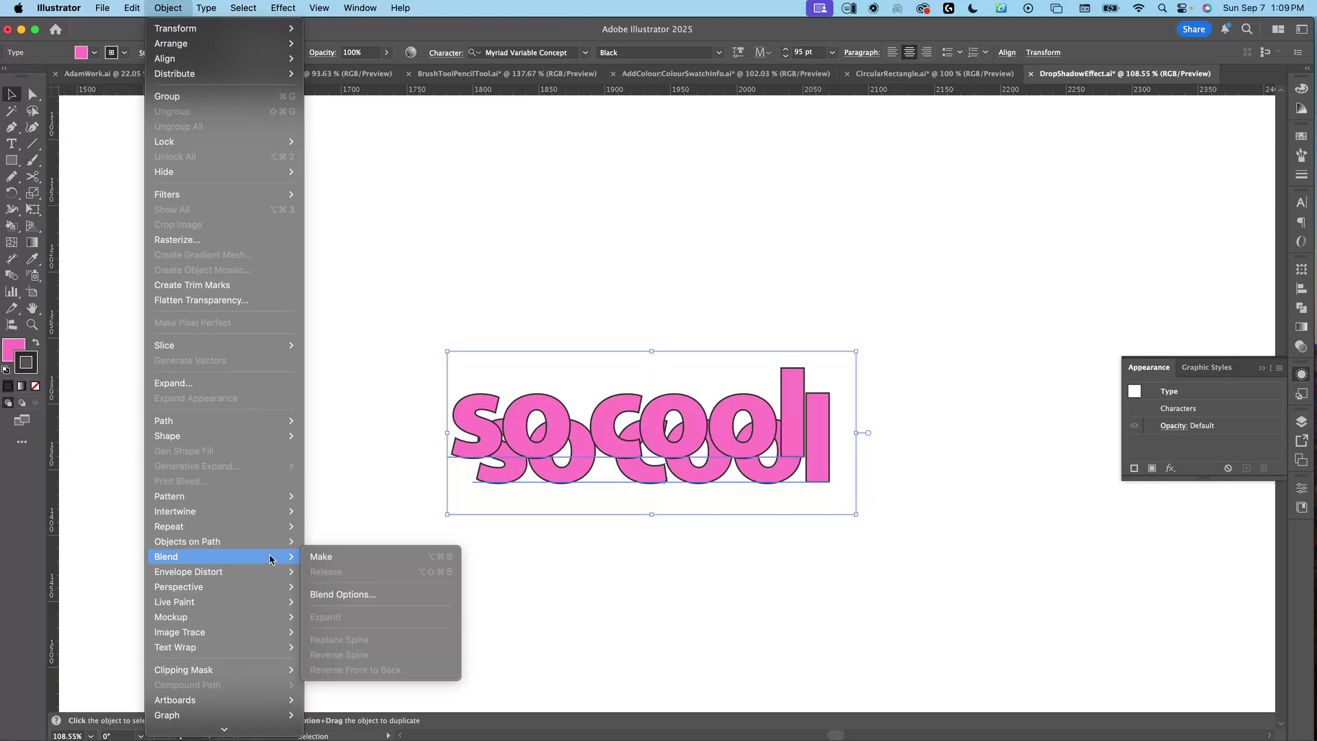
left_click(325, 556)
left_click(699, 580)
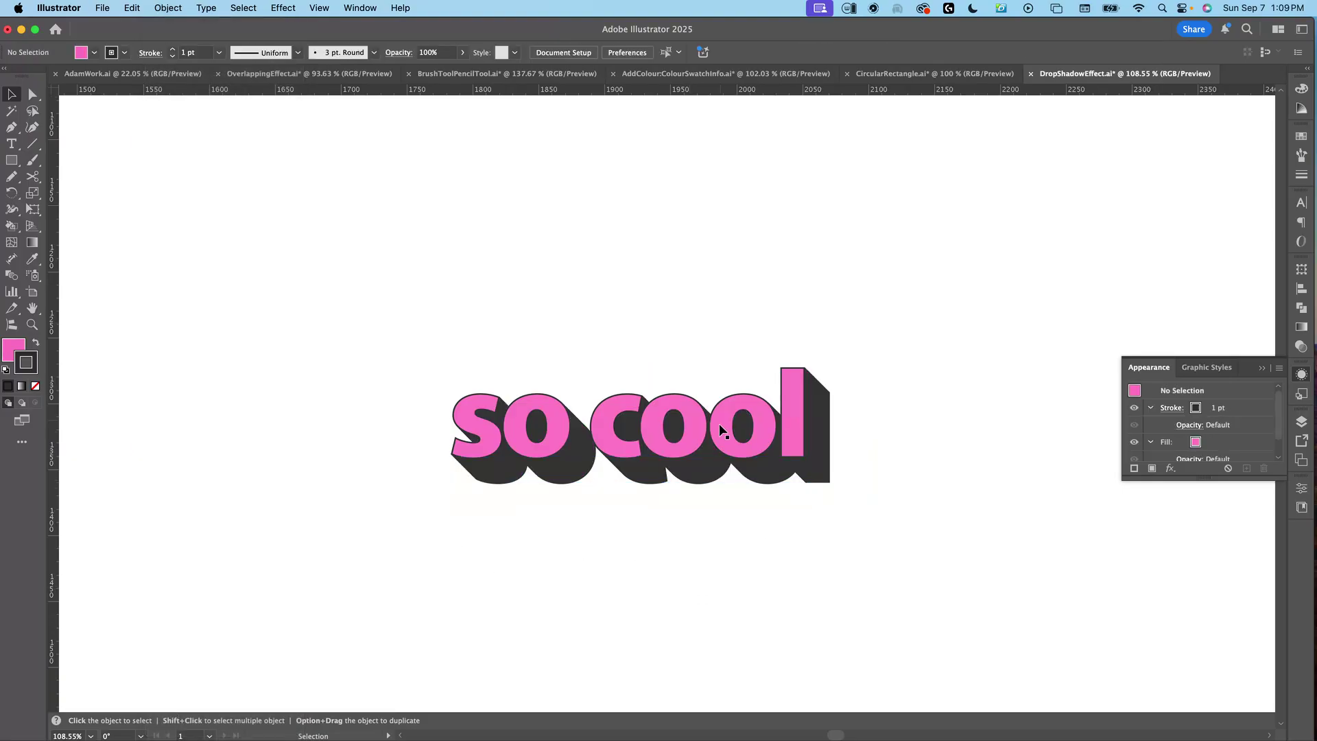
scroll(758, 461, "down", 1)
left_click(1266, 369)
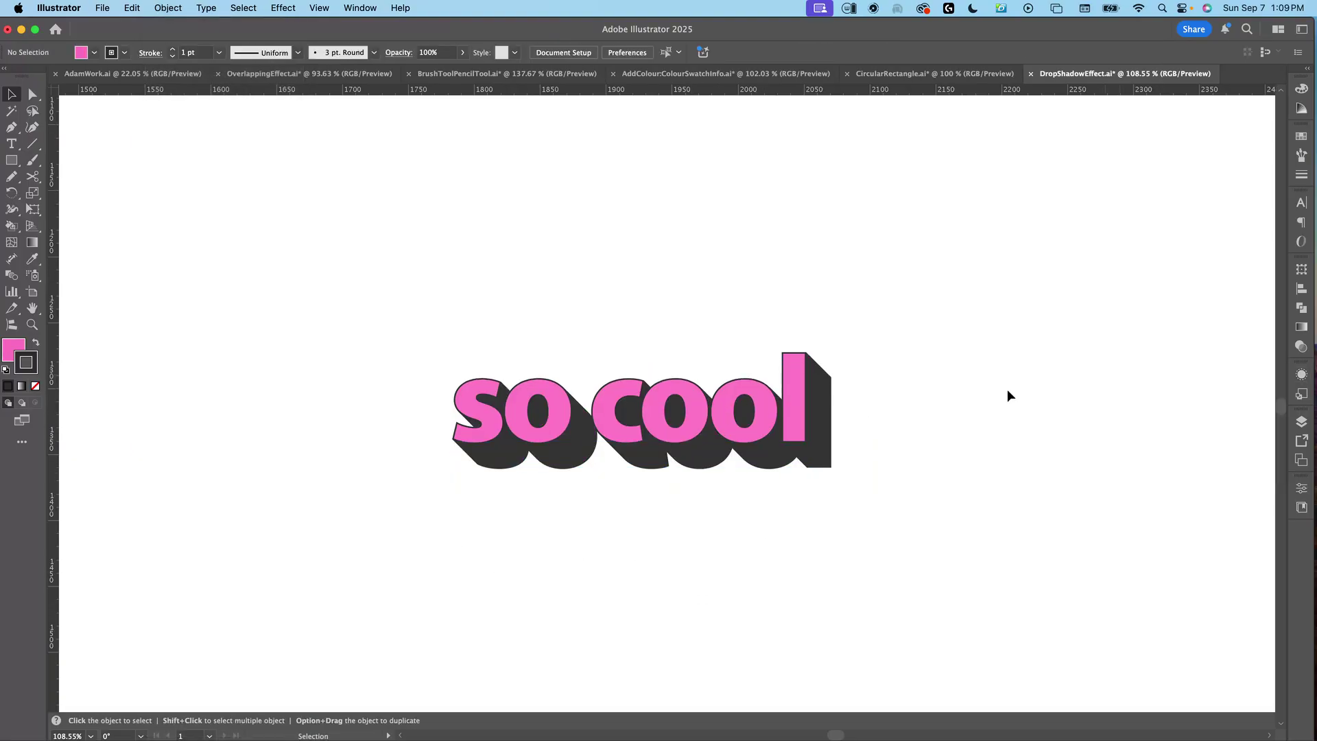
Step: Replace the front wording of the blended "so cool" lettering with "that's pretty cool" and finish editing the text
key("t")
left_click_drag(808, 422, 439, 440)
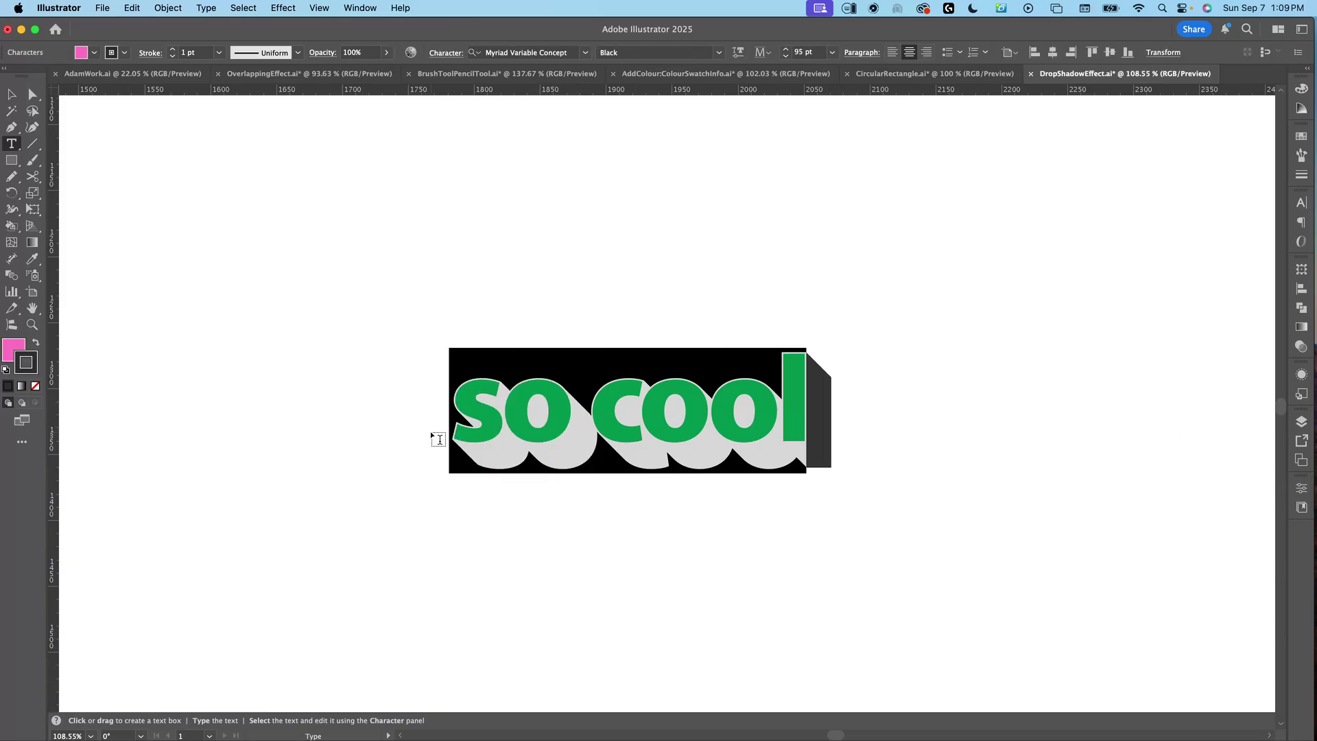
type("tha")
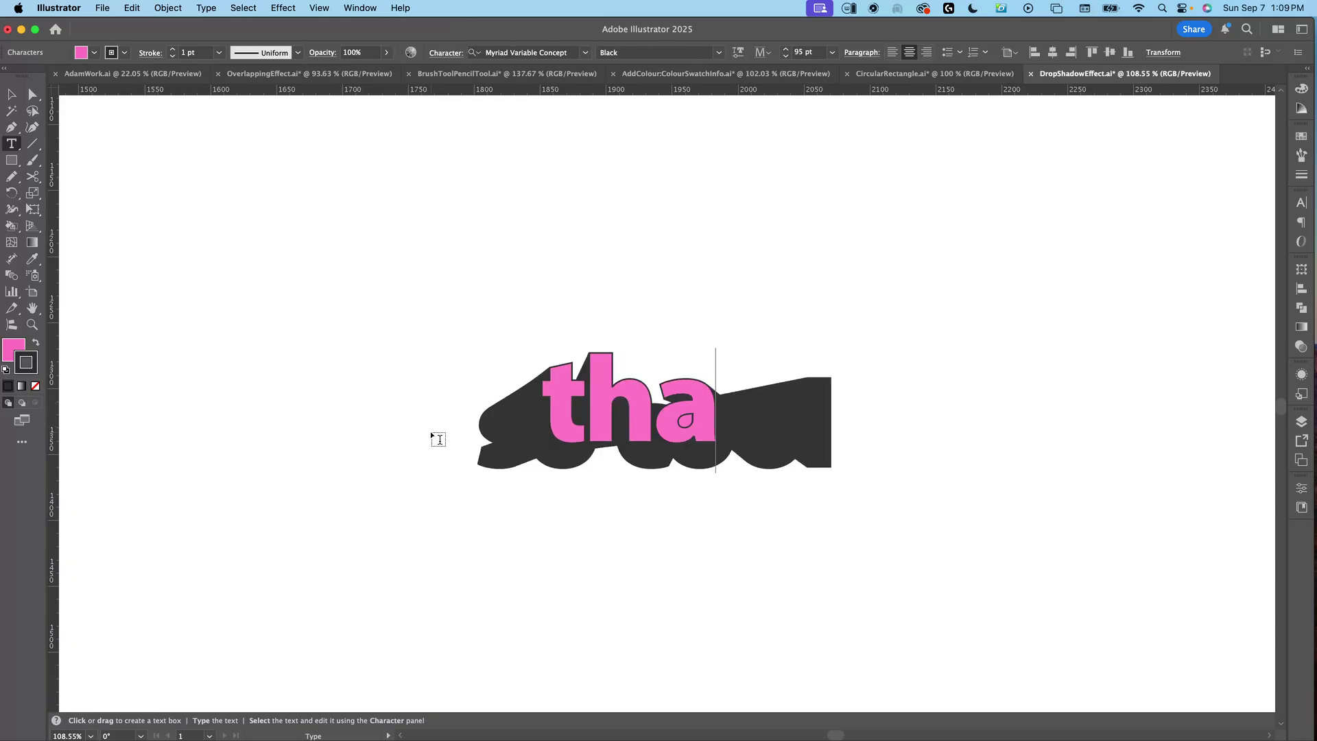
type("t's pret")
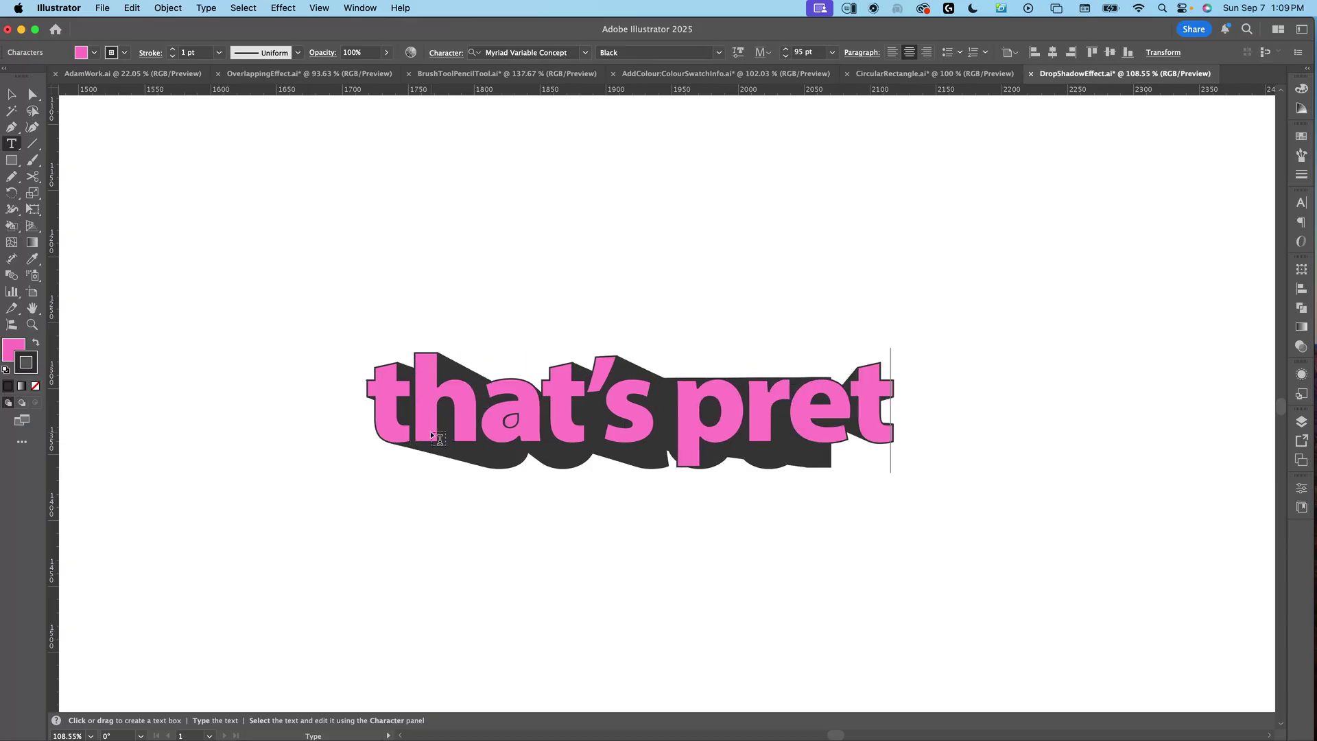
type("ty cool")
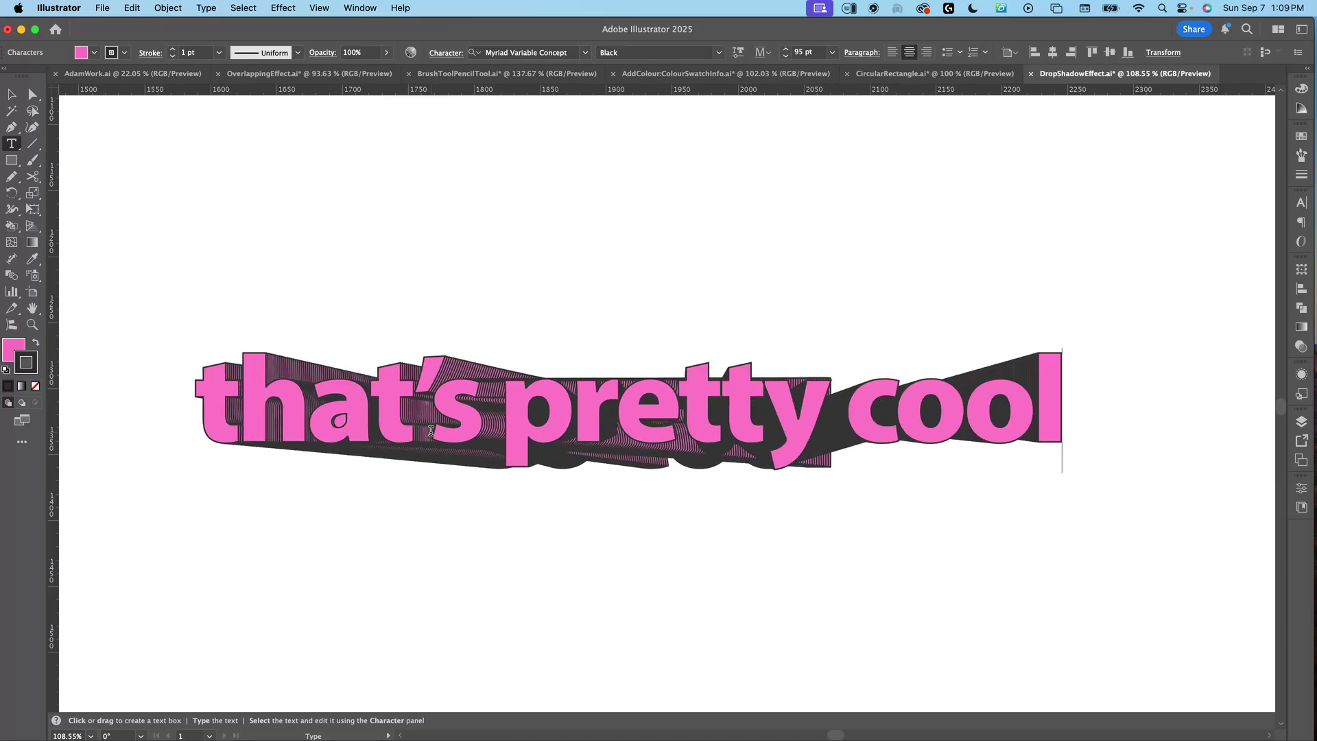
key("Escape")
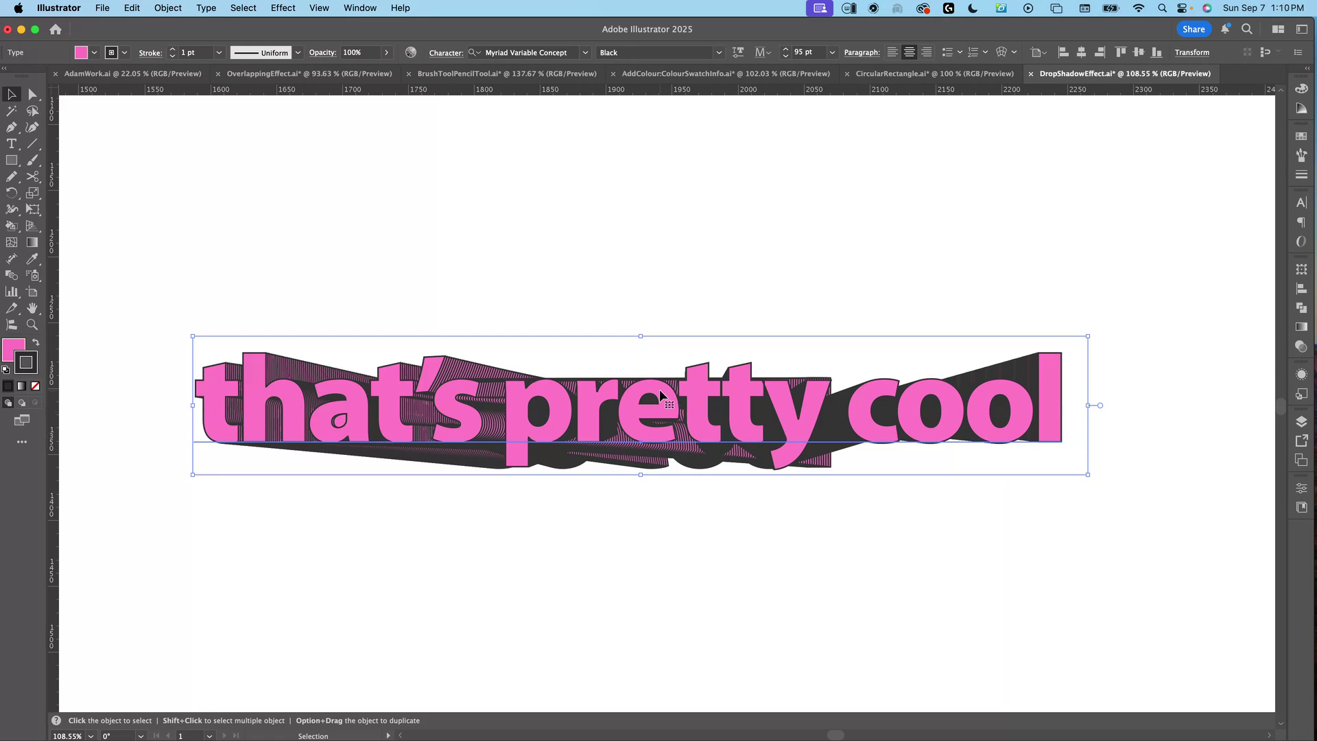
left_click(670, 588)
Step: Select the standalone "so cool" text below the blended lettering and show its Appearance settings
scroll(691, 554, "down", 2)
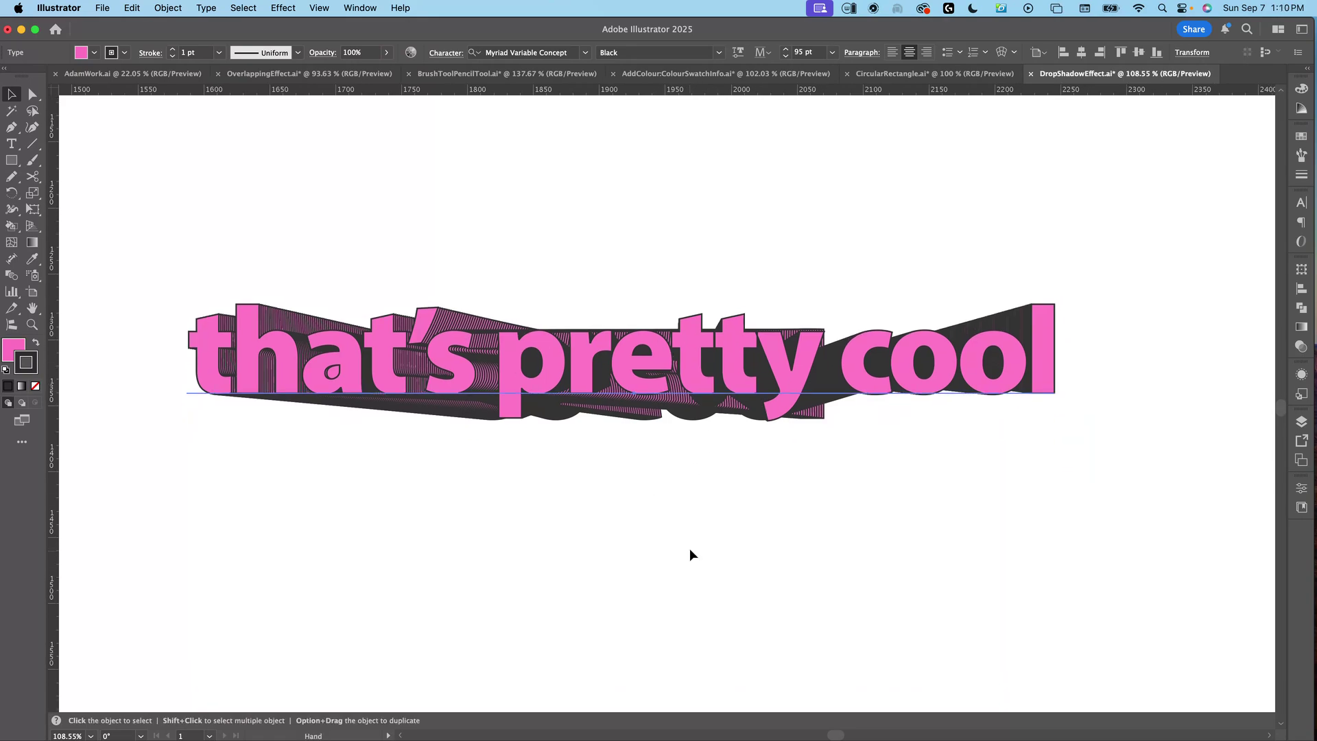
key("super+a")
left_click_drag(705, 575, 705, 435)
key("z")
left_click_drag(735, 593, 706, 515)
left_click_drag(723, 643, 724, 416)
scroll(725, 416, "down", 10)
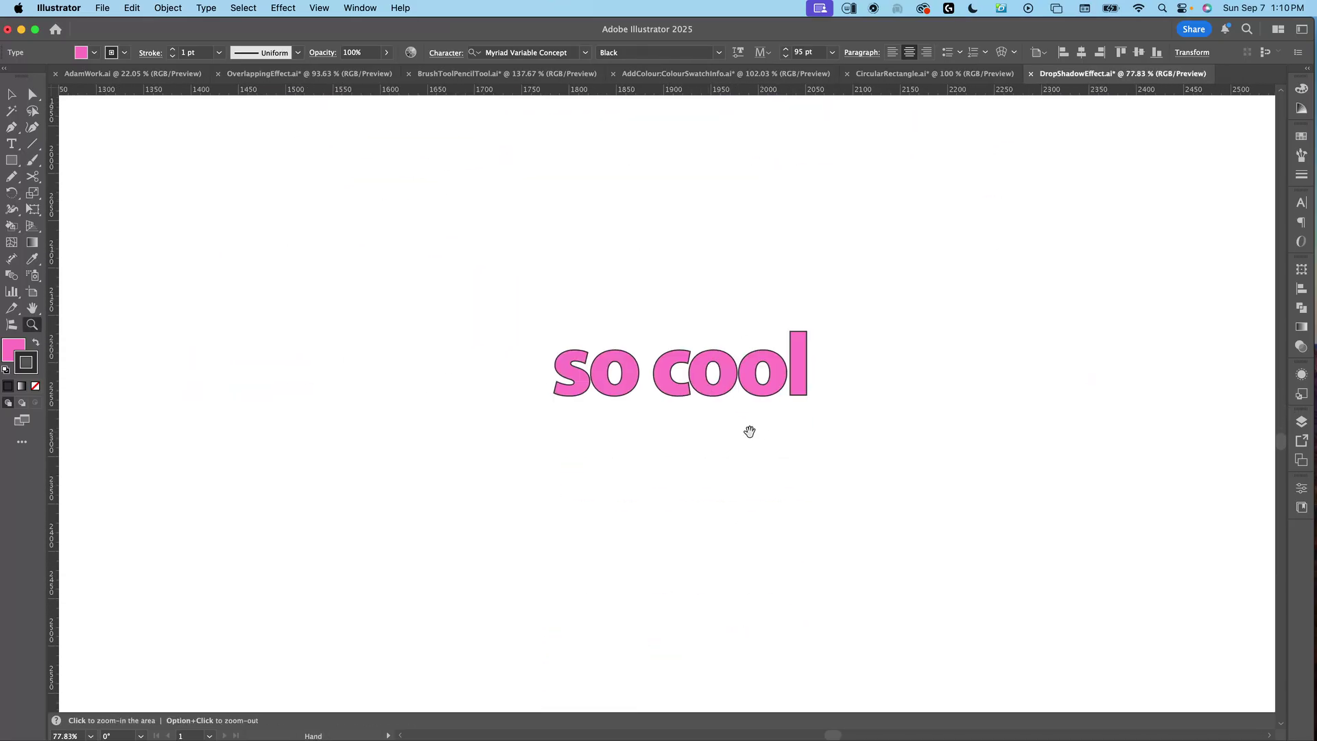
left_click_drag(699, 287, 827, 302)
key("b")
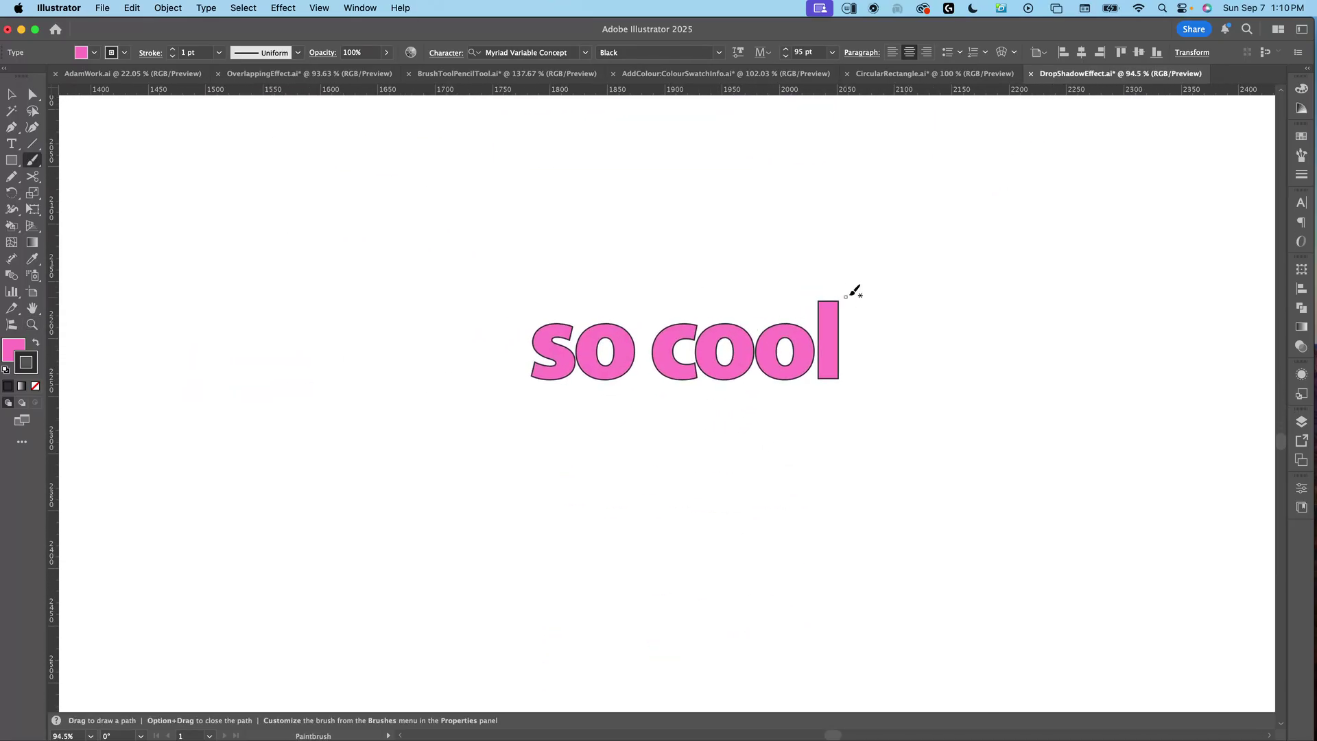
key("v")
left_click(828, 332)
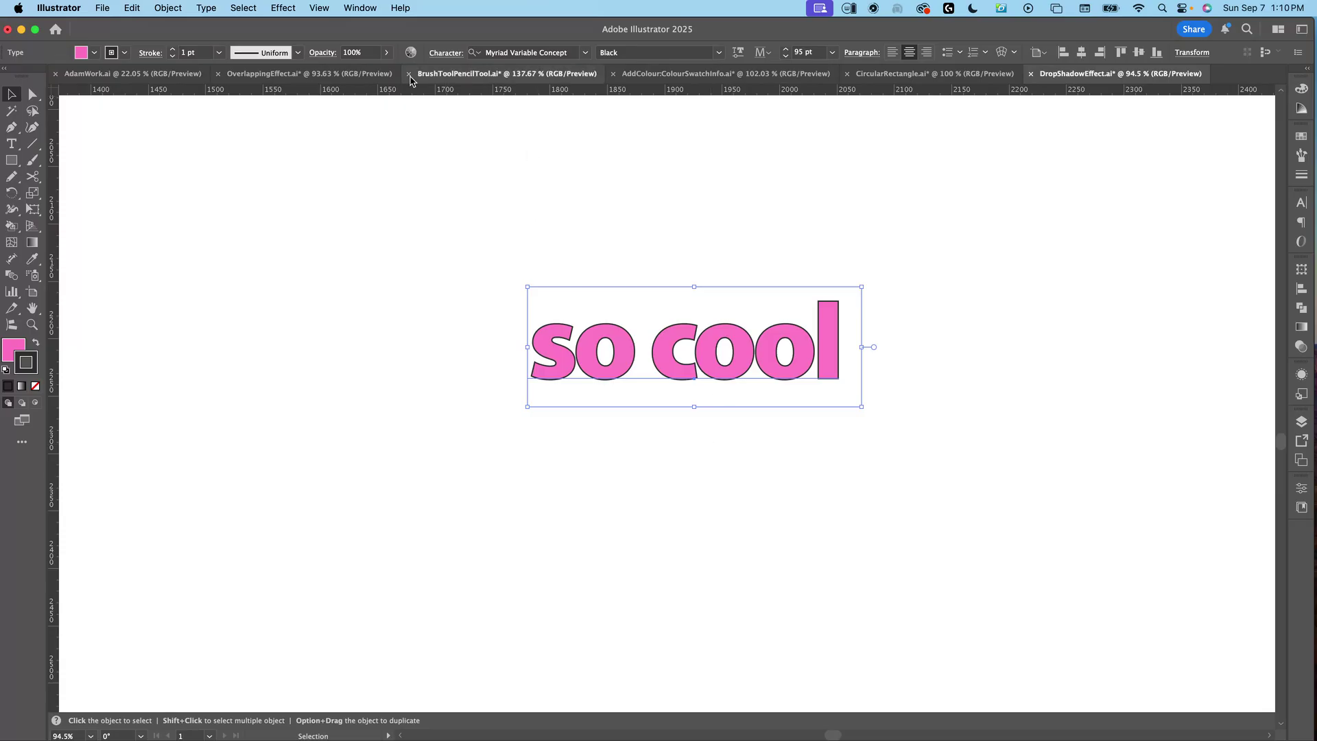
left_click(364, 8)
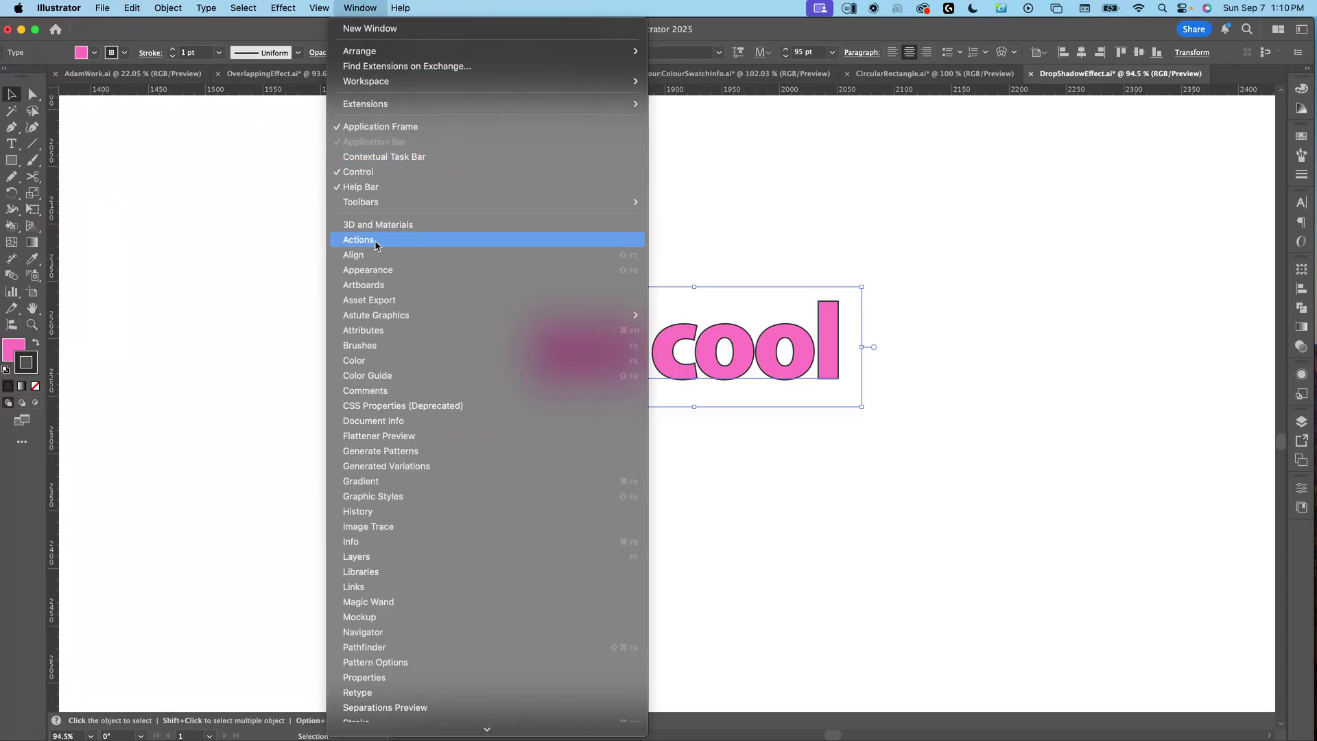
left_click(378, 270)
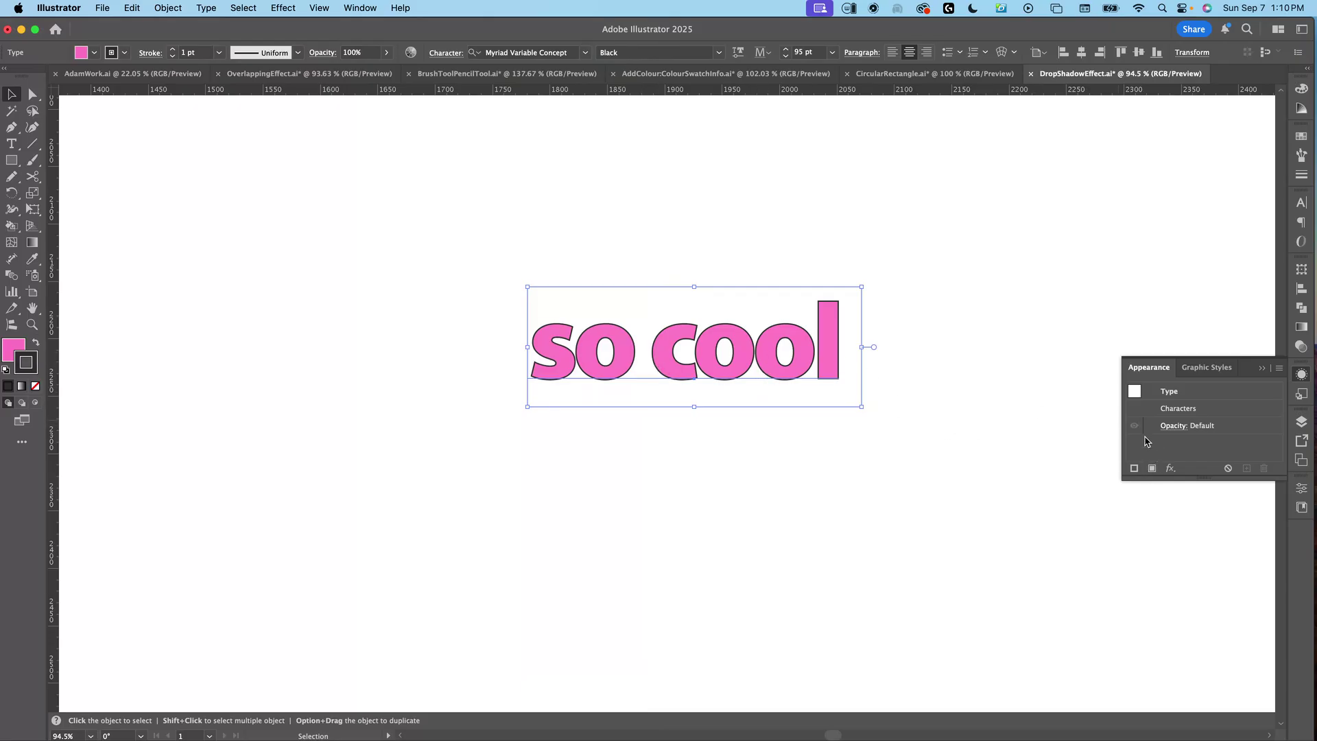
Step: Apply a Transform effect to the "so cool" text with 0.2 px horizontal and vertical moves and 150 copies, and deselect it
left_click(1170, 469)
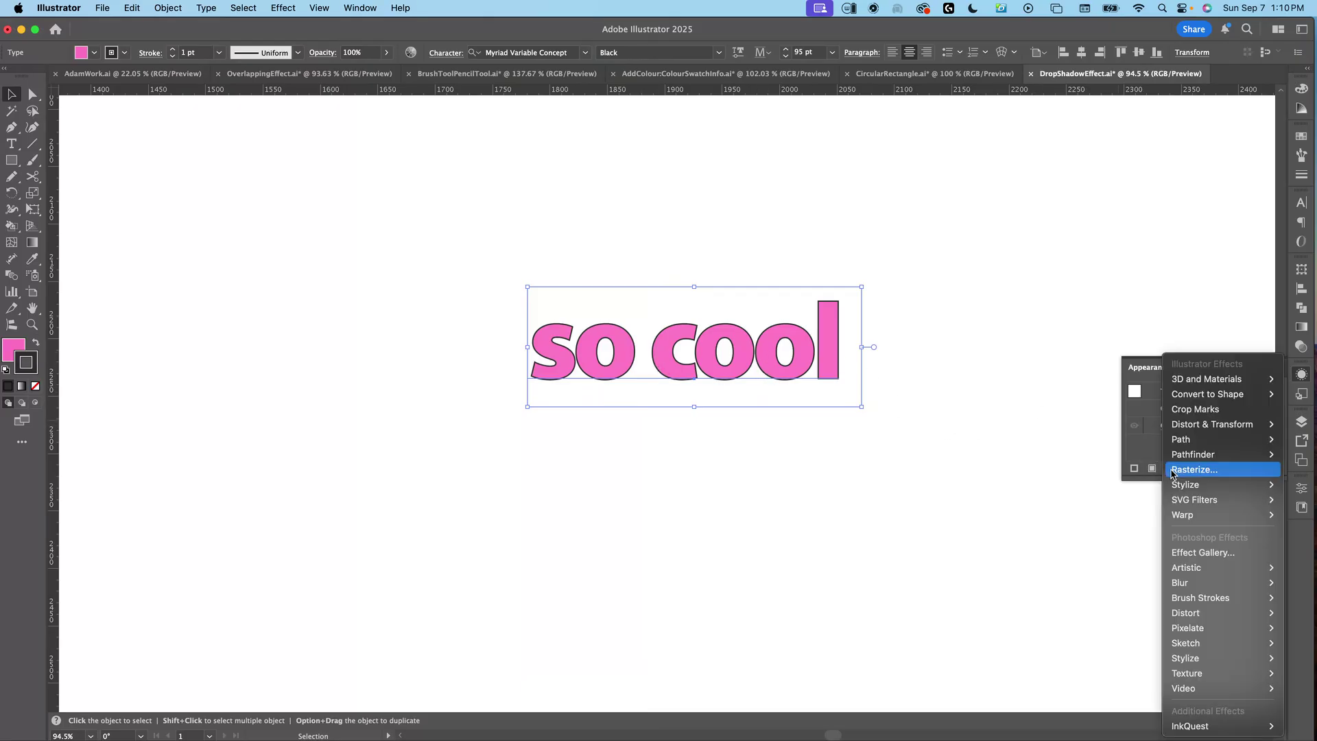
mouse_move(1183, 429)
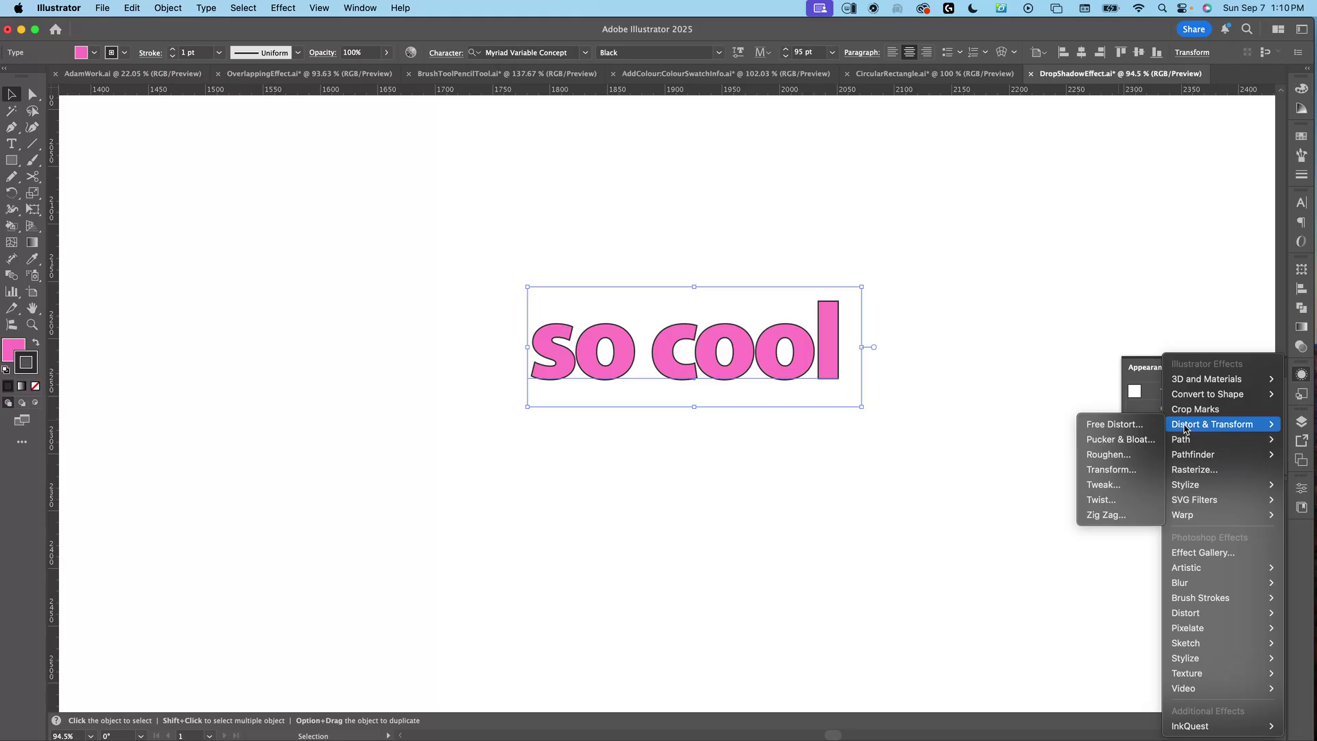
left_click(1130, 472)
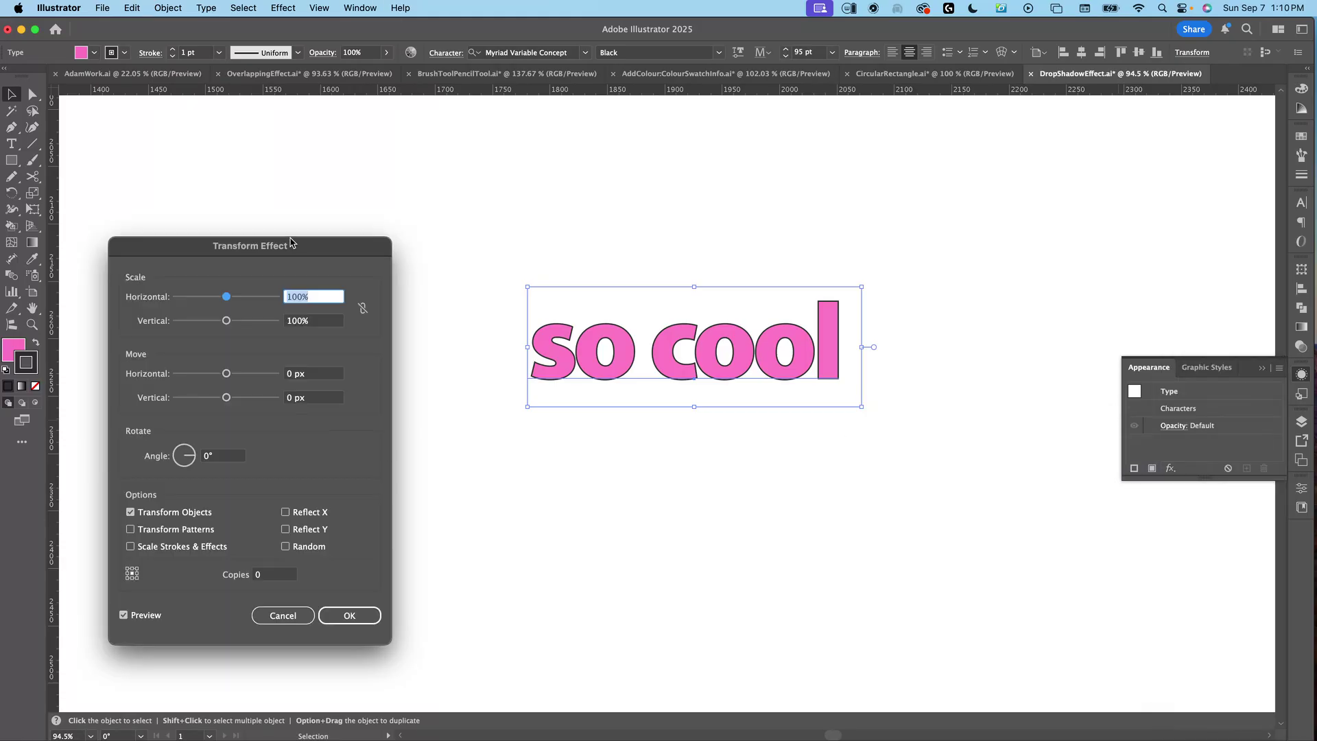
left_click_drag(292, 247, 941, 229)
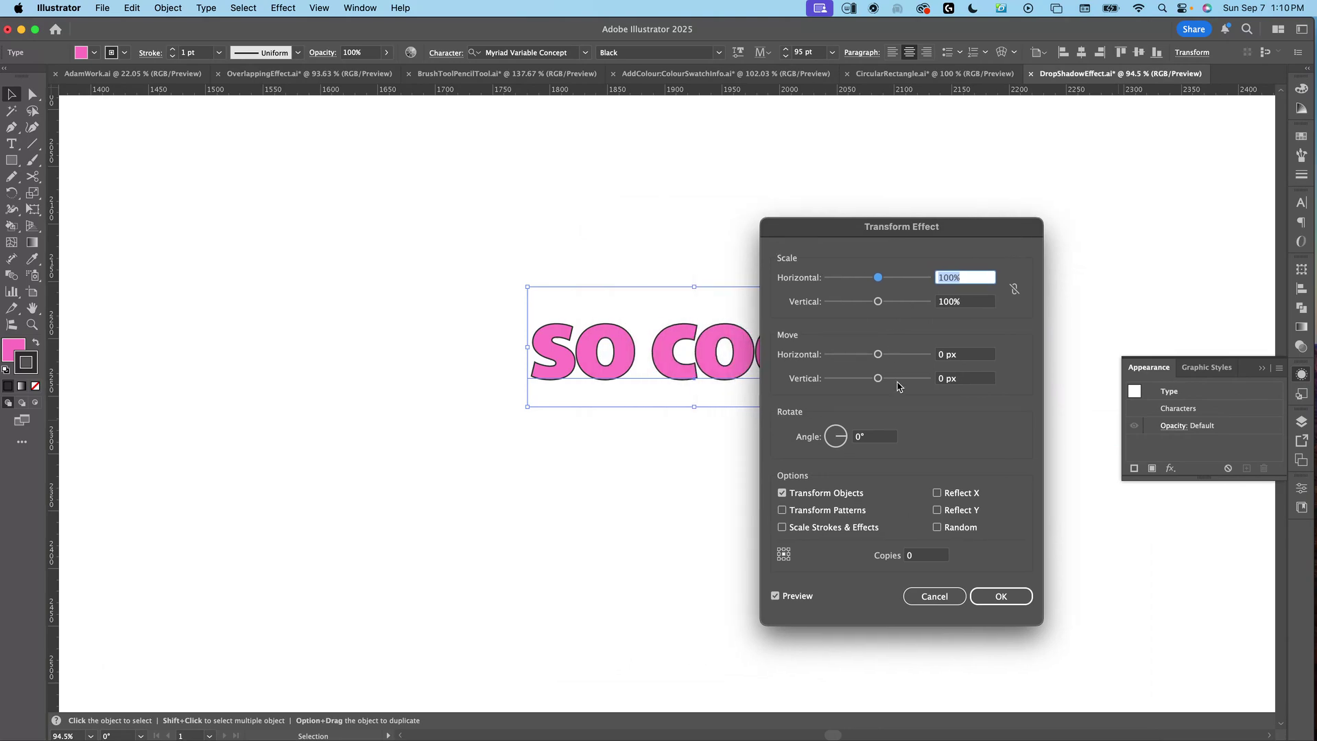
left_click(944, 356)
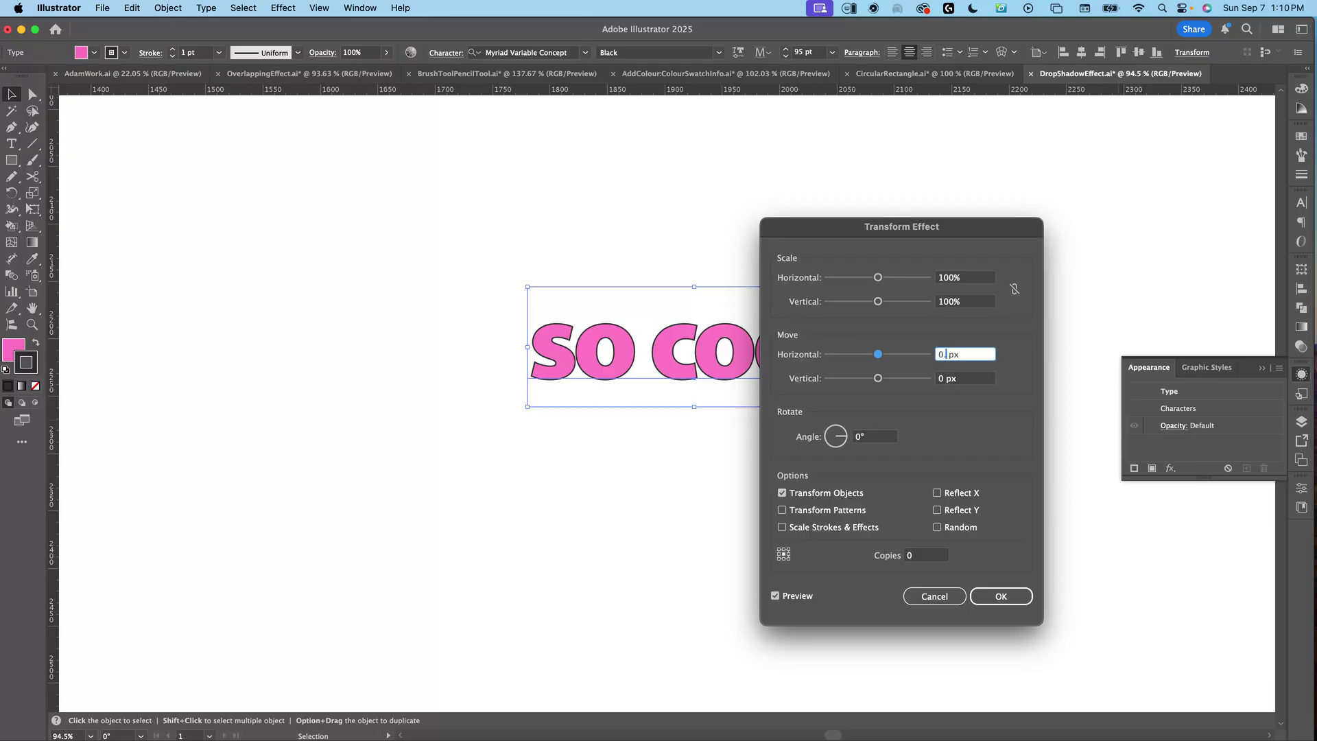
left_click(944, 384)
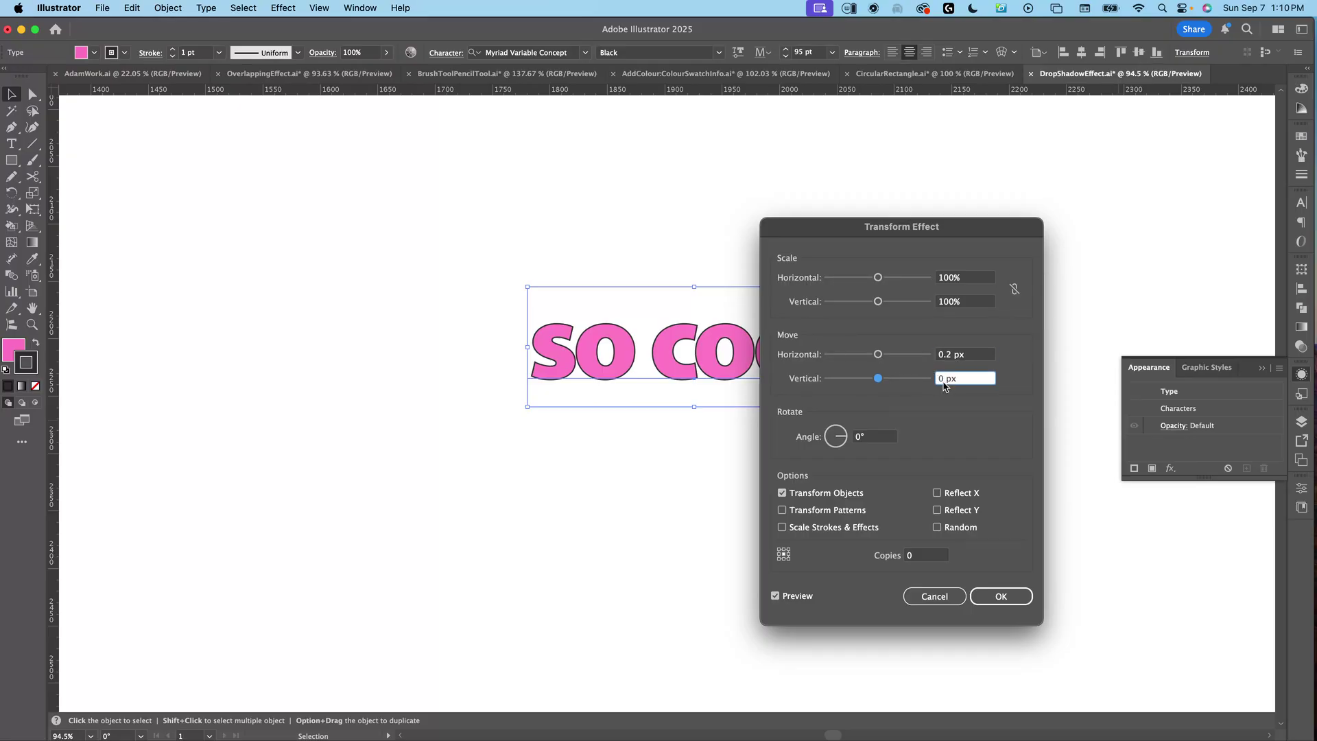
type(".2")
left_click(904, 557)
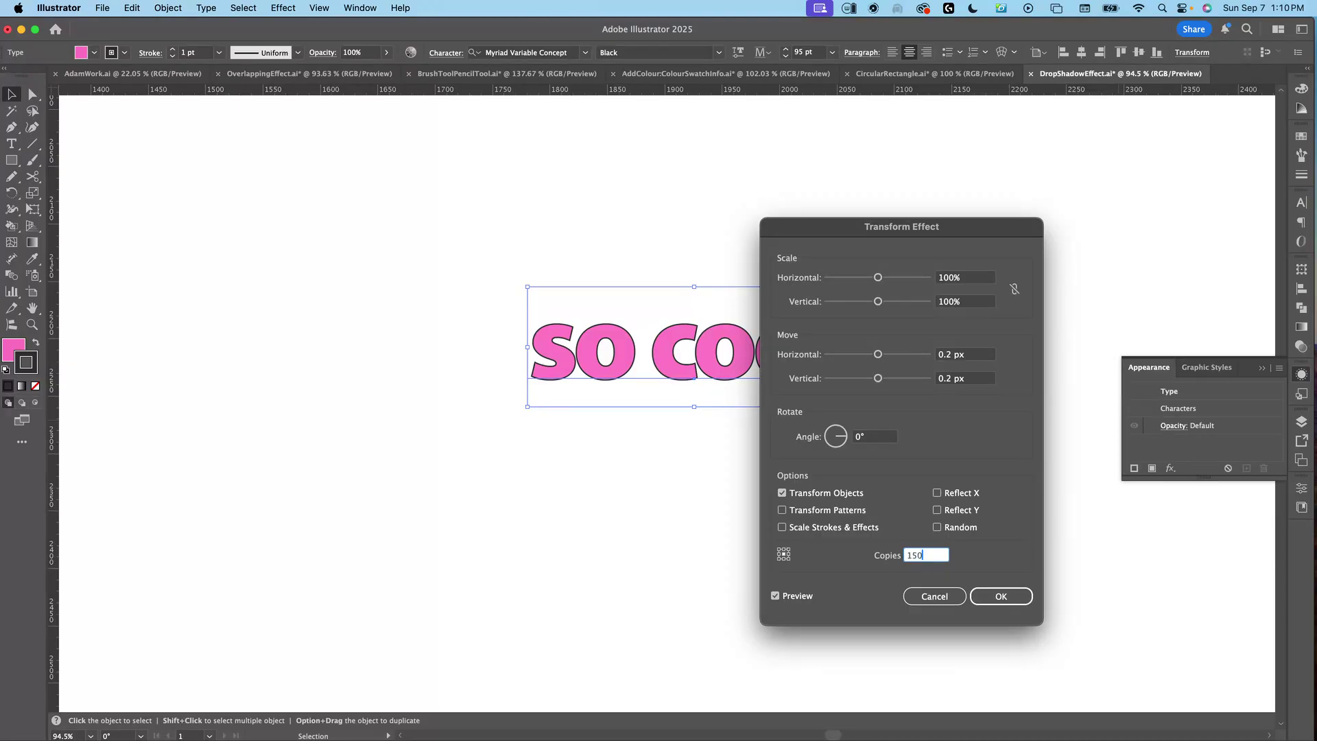
type("150")
key("Return")
left_click(695, 535)
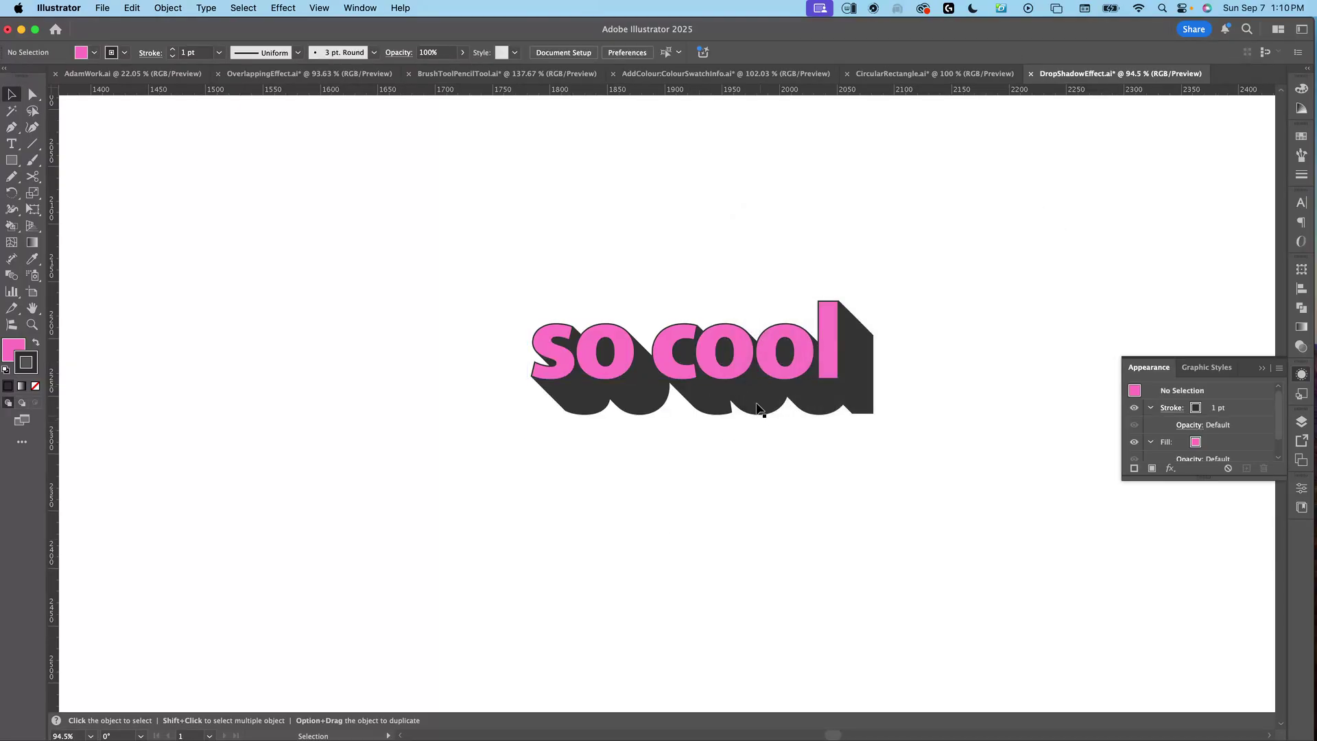
Step: Replace the wording of the shadowed "so cool" text with "awesome", finish editing and deselect it
double_click(787, 361)
left_click_drag(827, 354, 510, 363)
type("awesome")
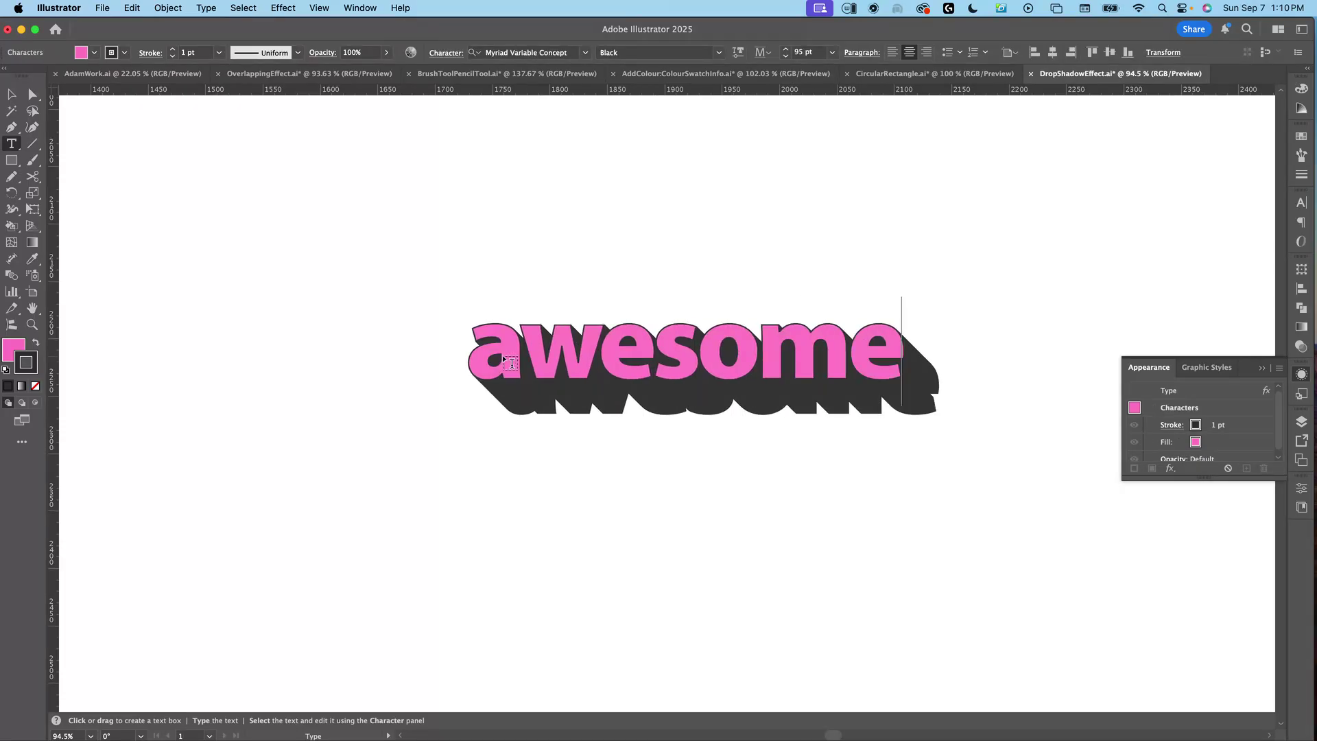
key("Escape")
left_click(612, 544)
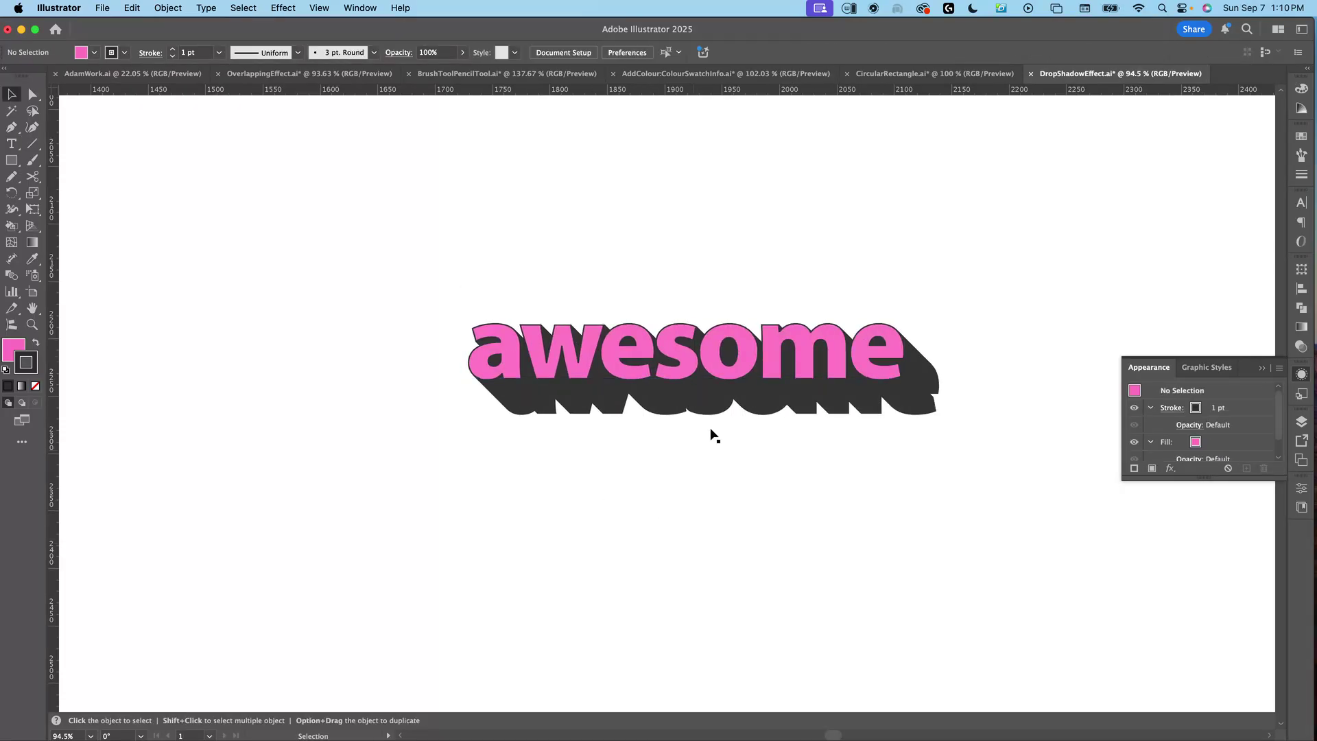
Step: Change the font of the "awesome" text to PP Agrandir Variable
left_click(638, 346)
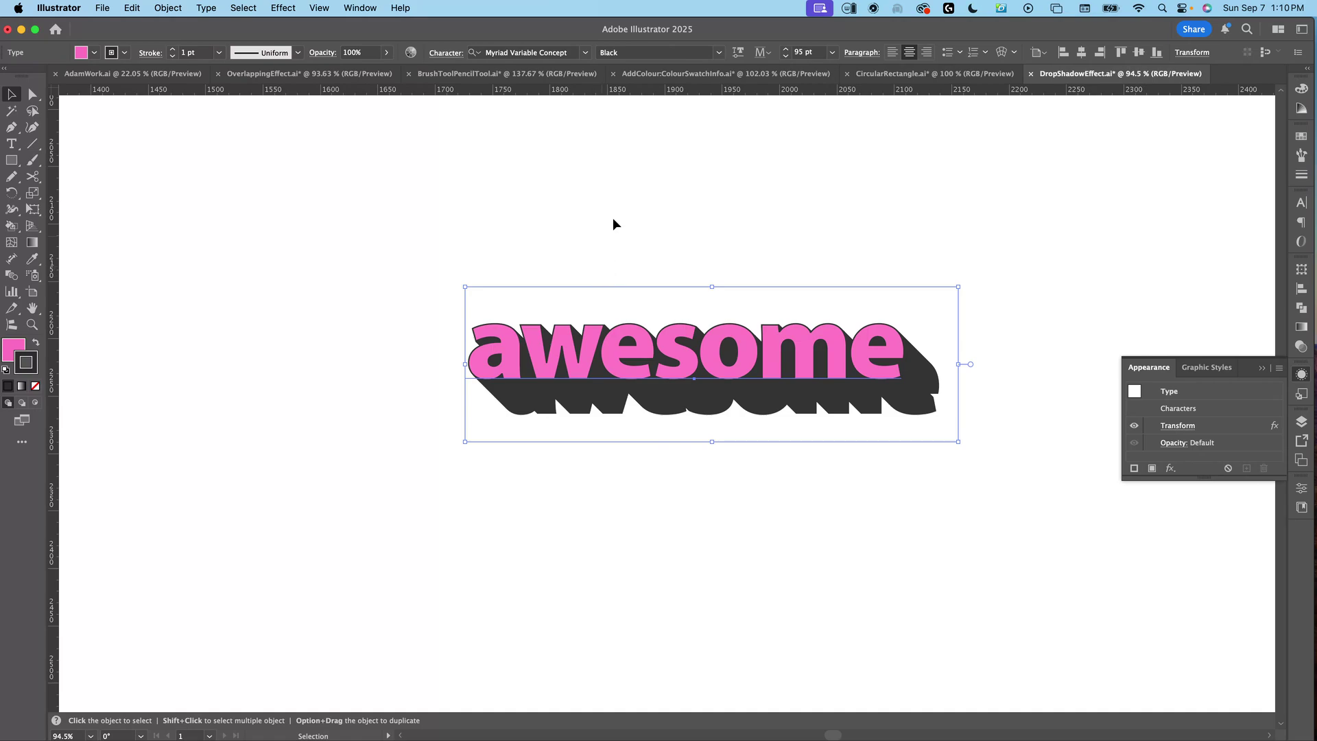
left_click(585, 53)
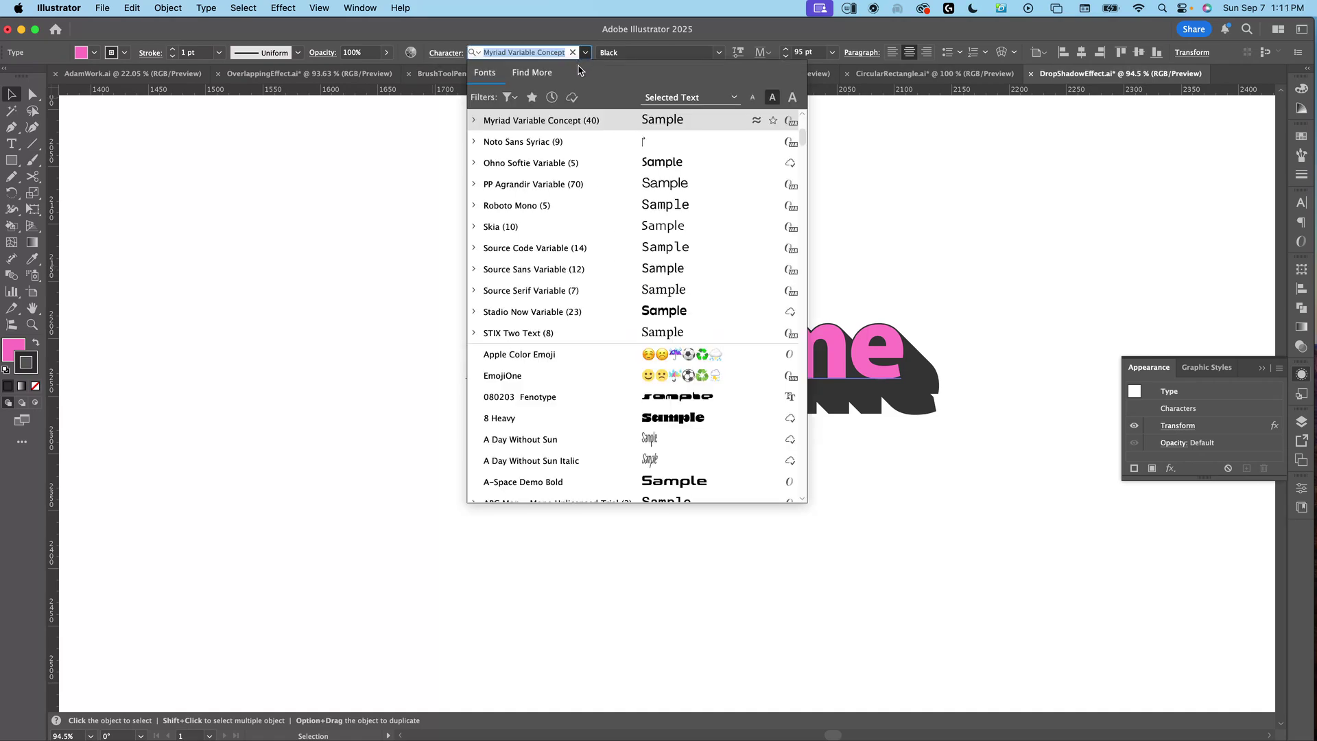
left_click(597, 185)
left_click_drag(880, 257, 731, 423)
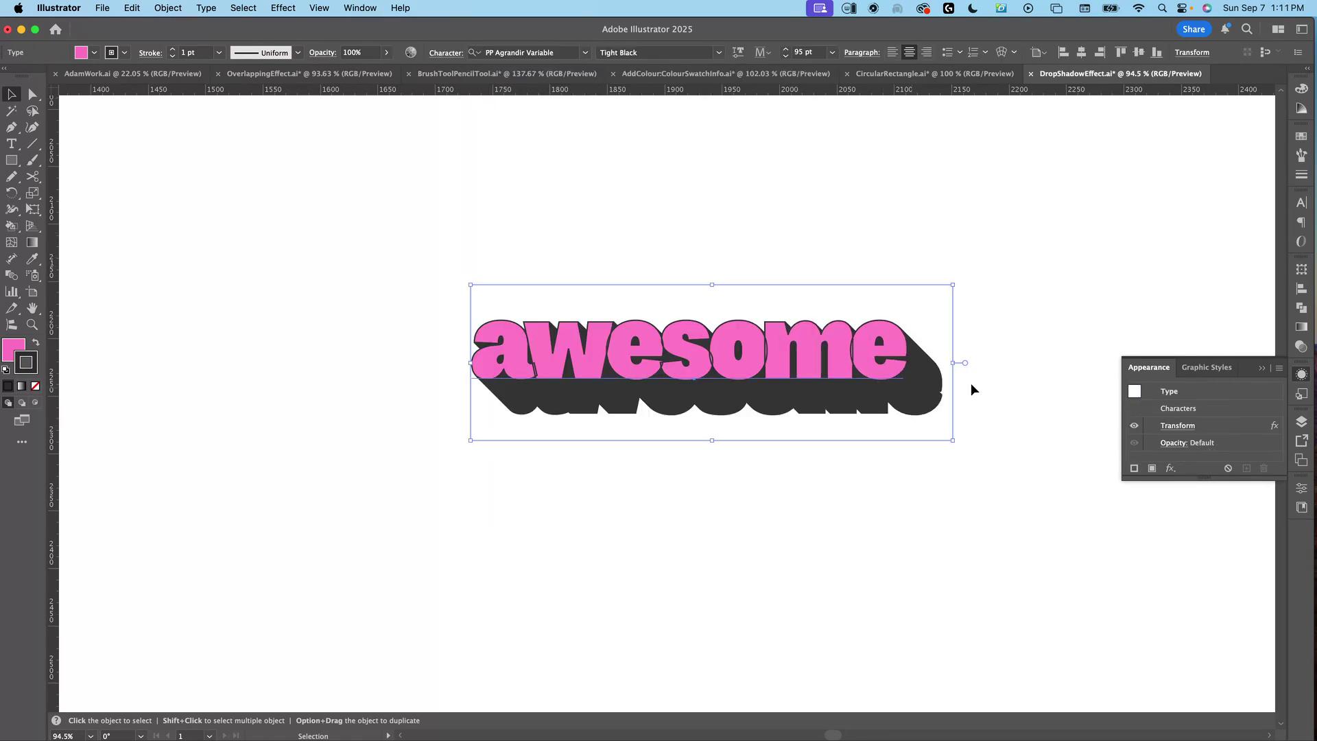
Step: Loosen the tracking of the "awesome" text to -25
left_click(1294, 201)
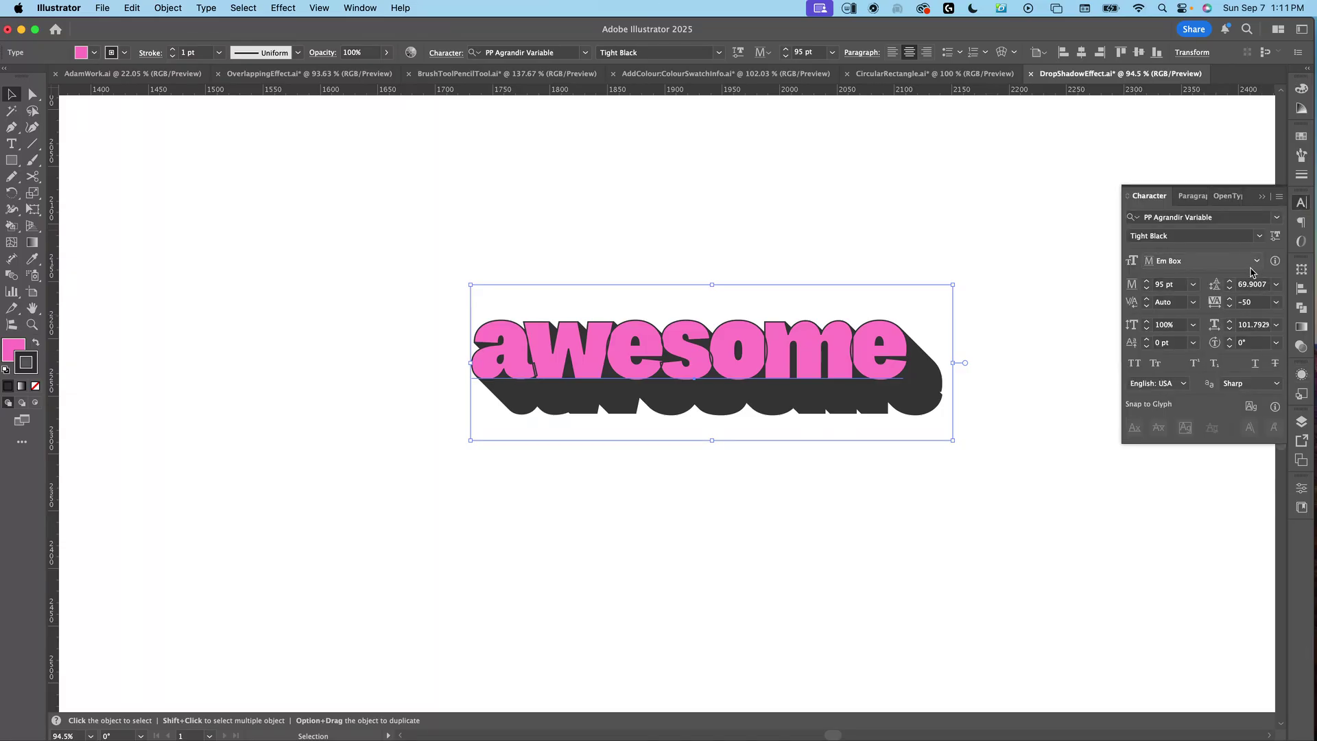
left_click(1230, 299)
left_click(1230, 299)
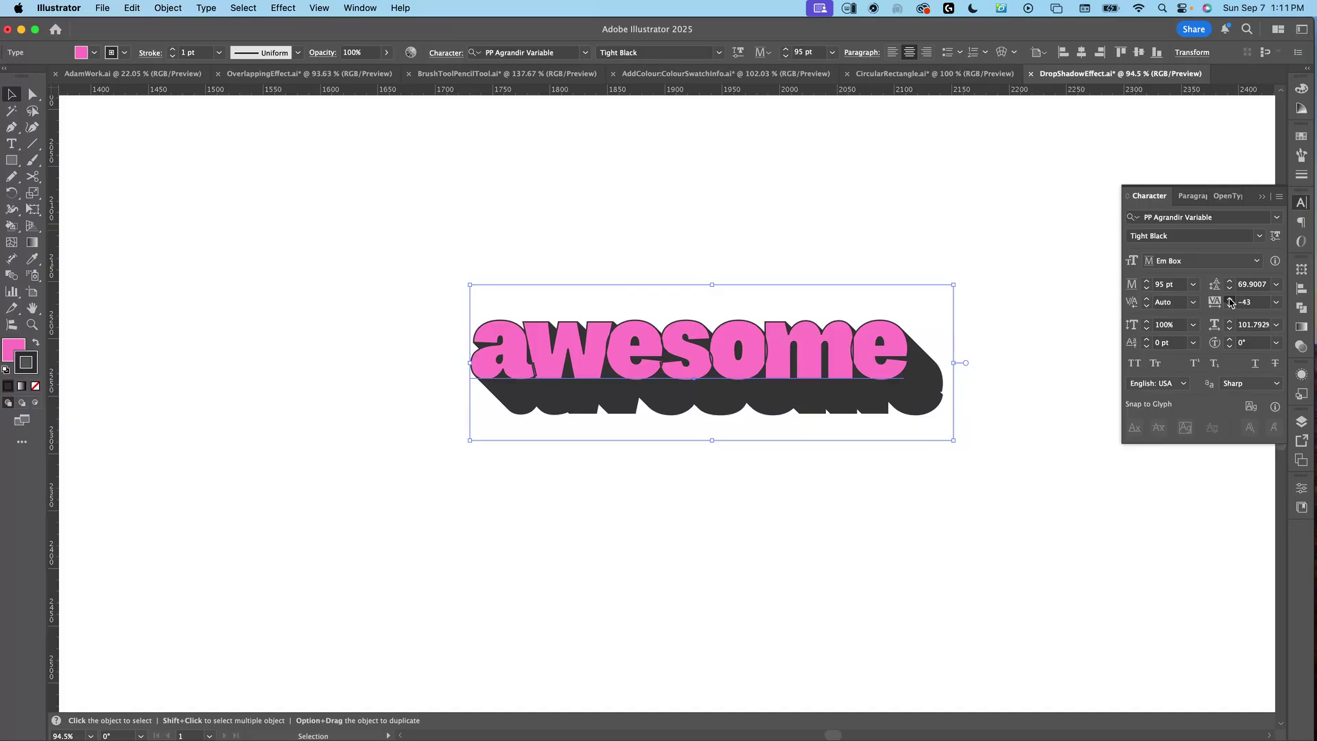
left_click(1229, 299)
left_click(1230, 299)
left_click(1230, 299)
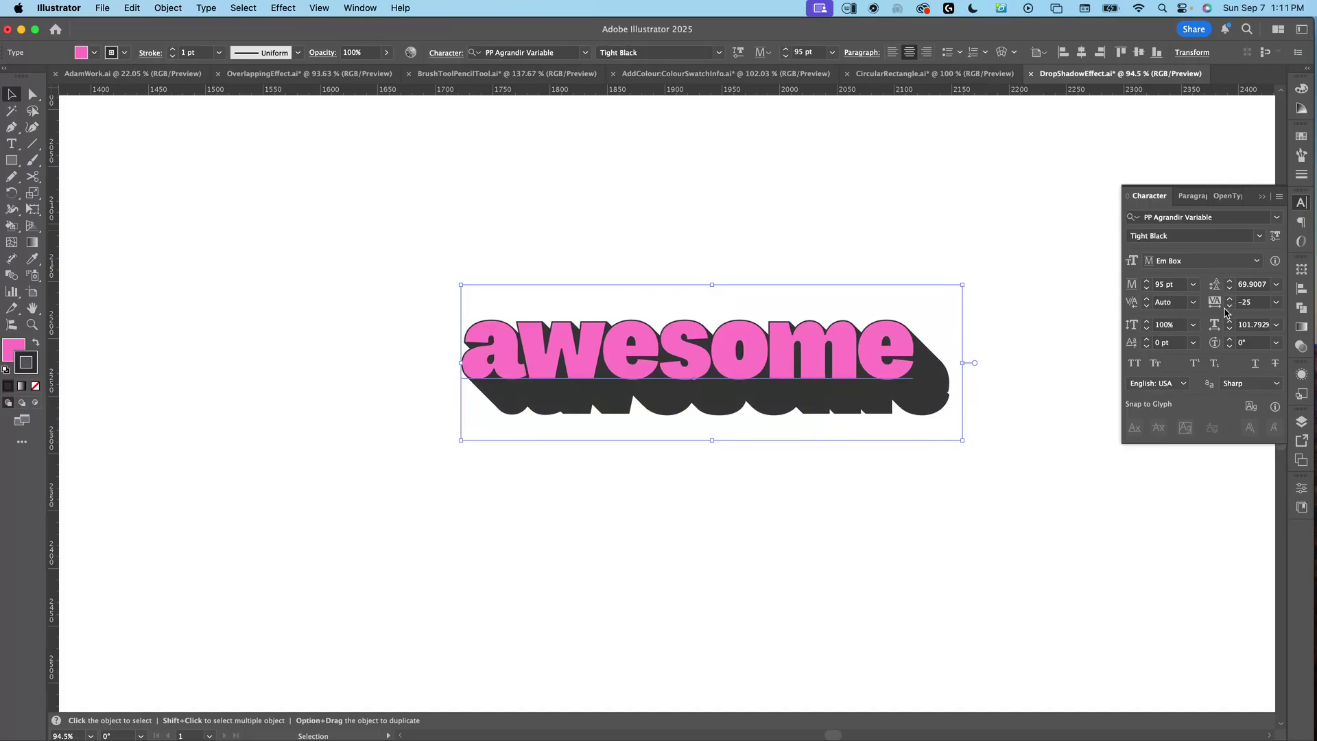
Step: Duplicate the "awesome" lettering straight down below the original and deselect the copy
left_click(909, 553)
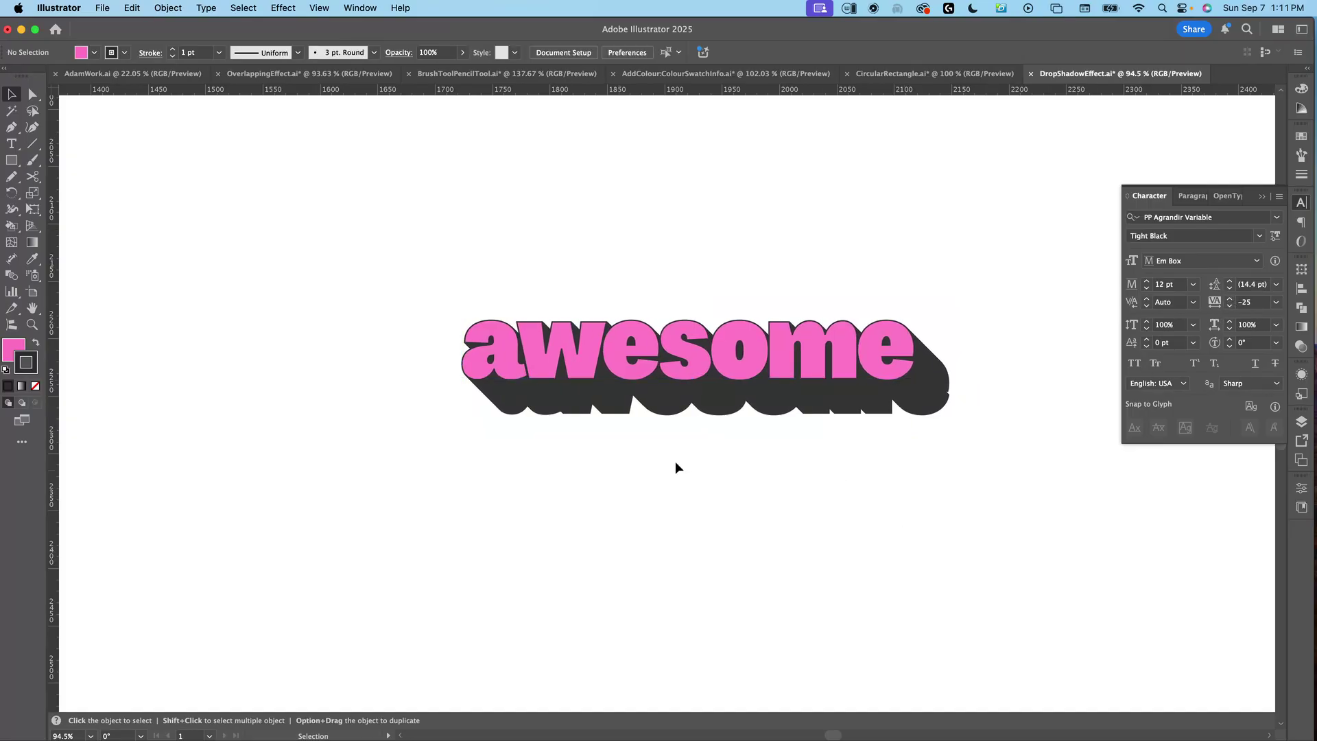
left_click_drag(720, 370, 719, 542, "alt+shift")
left_click(834, 461)
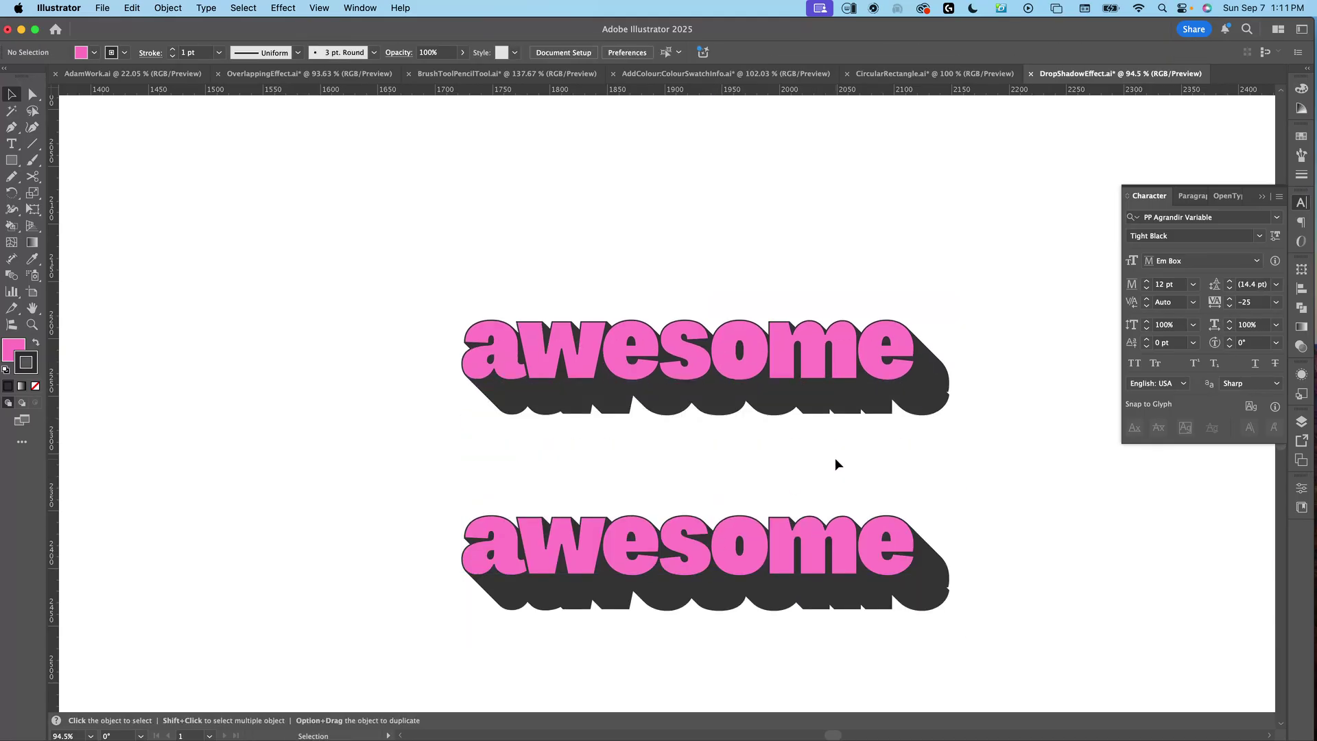